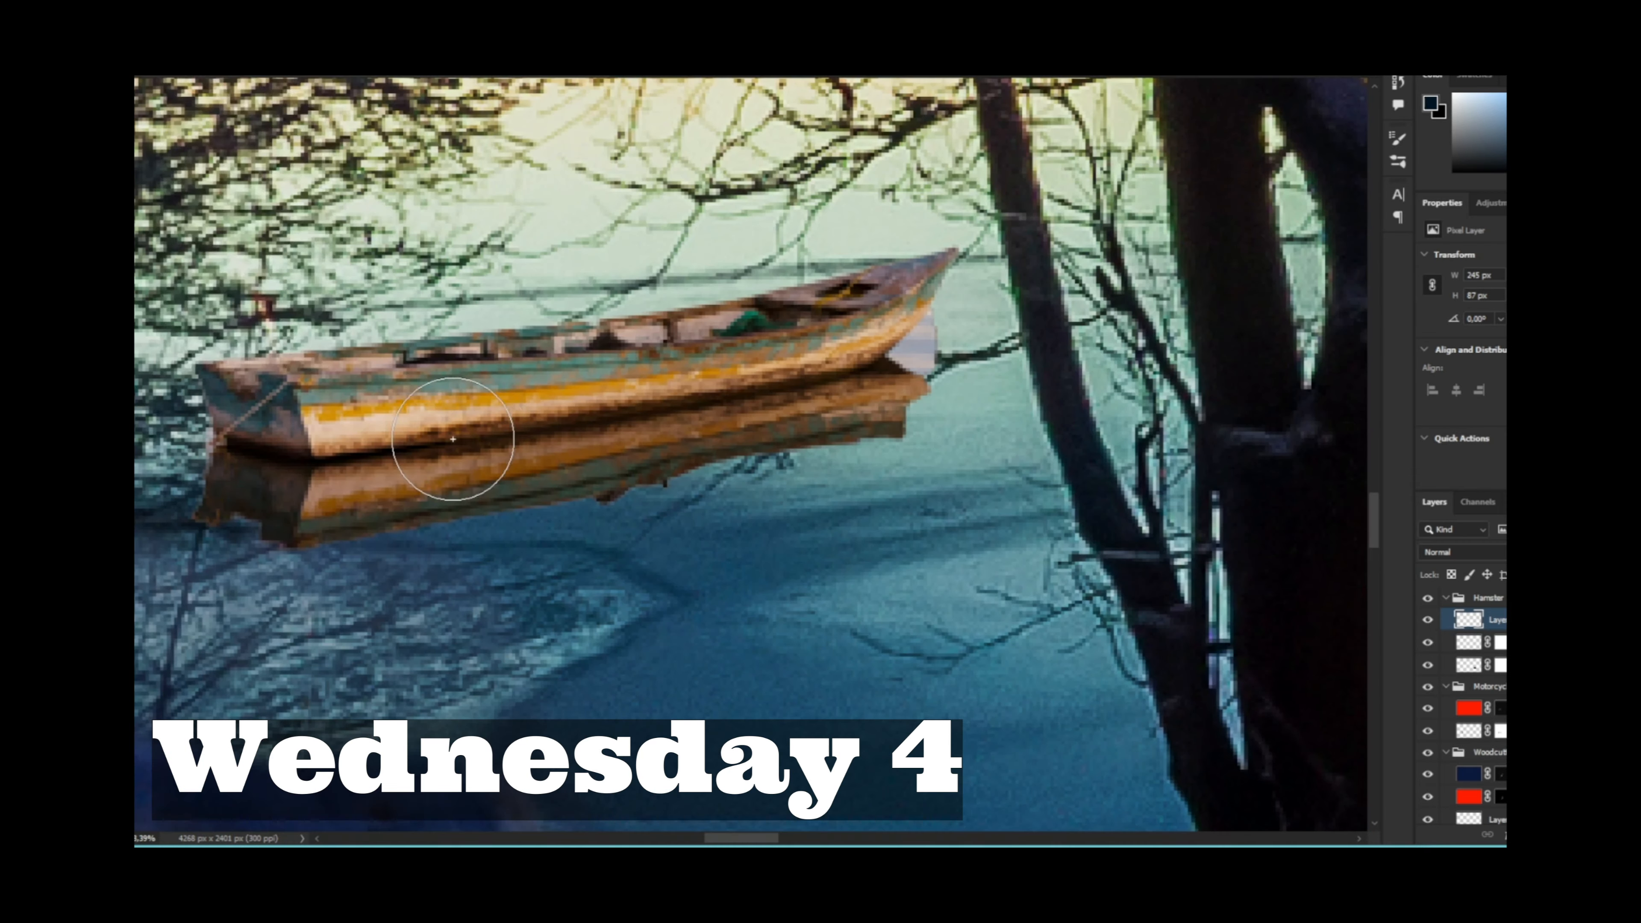
Step: Place the boat layer in its own group named Boat and rename the layer to match
left_click(387, 224)
left_click(1190, 245)
left_click(1176, 651)
left_click(1356, 262)
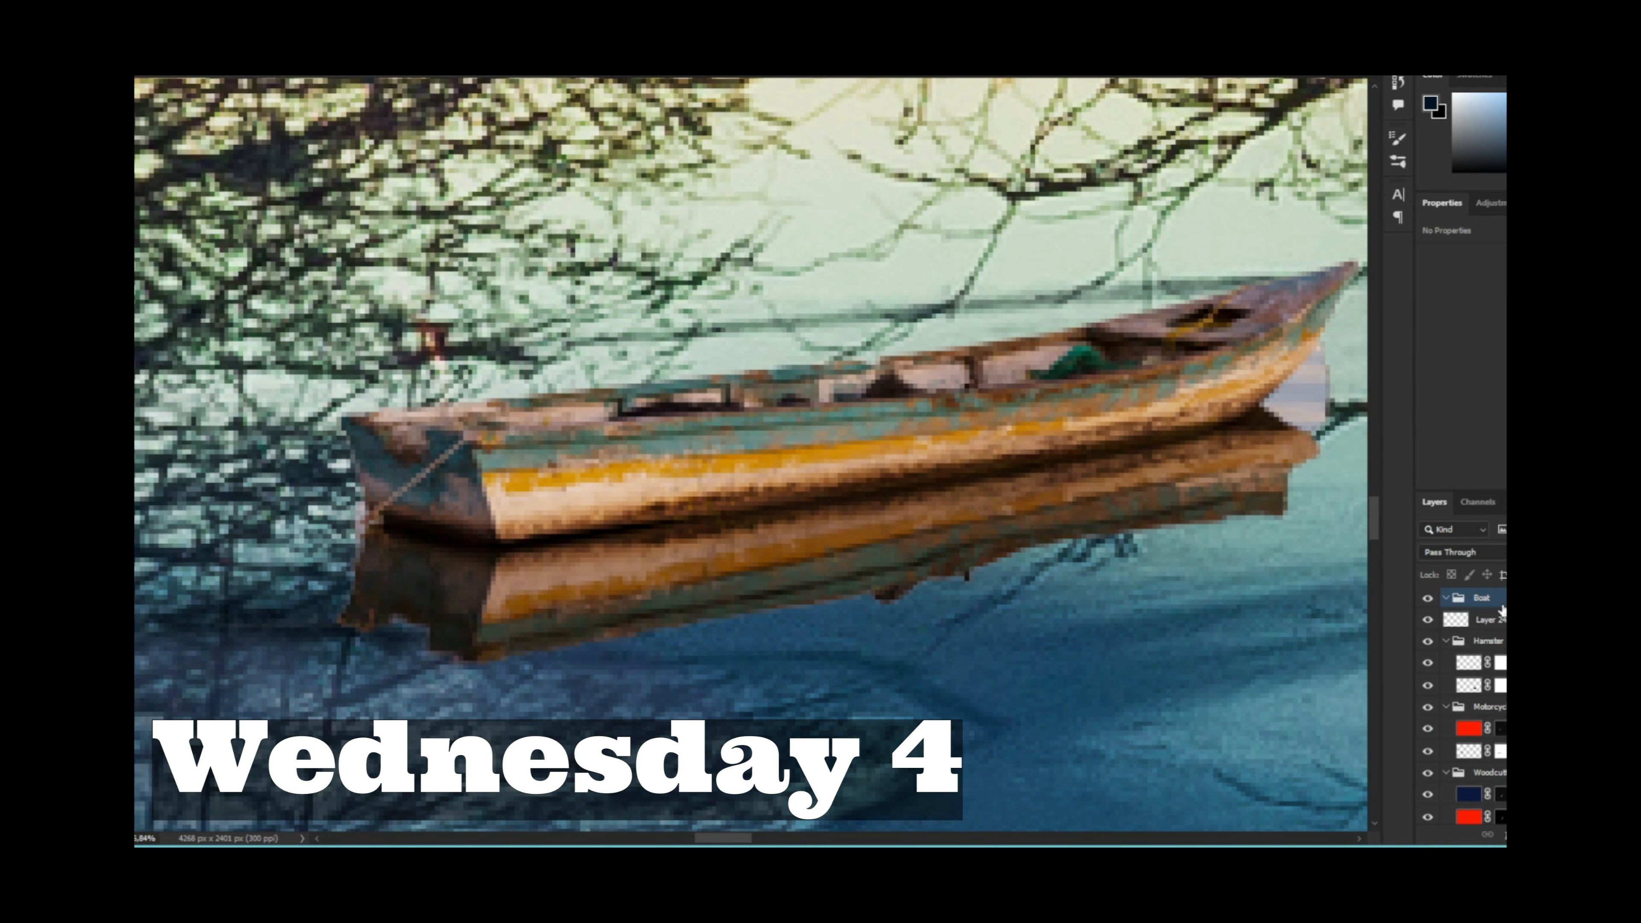
double_click(1500, 619)
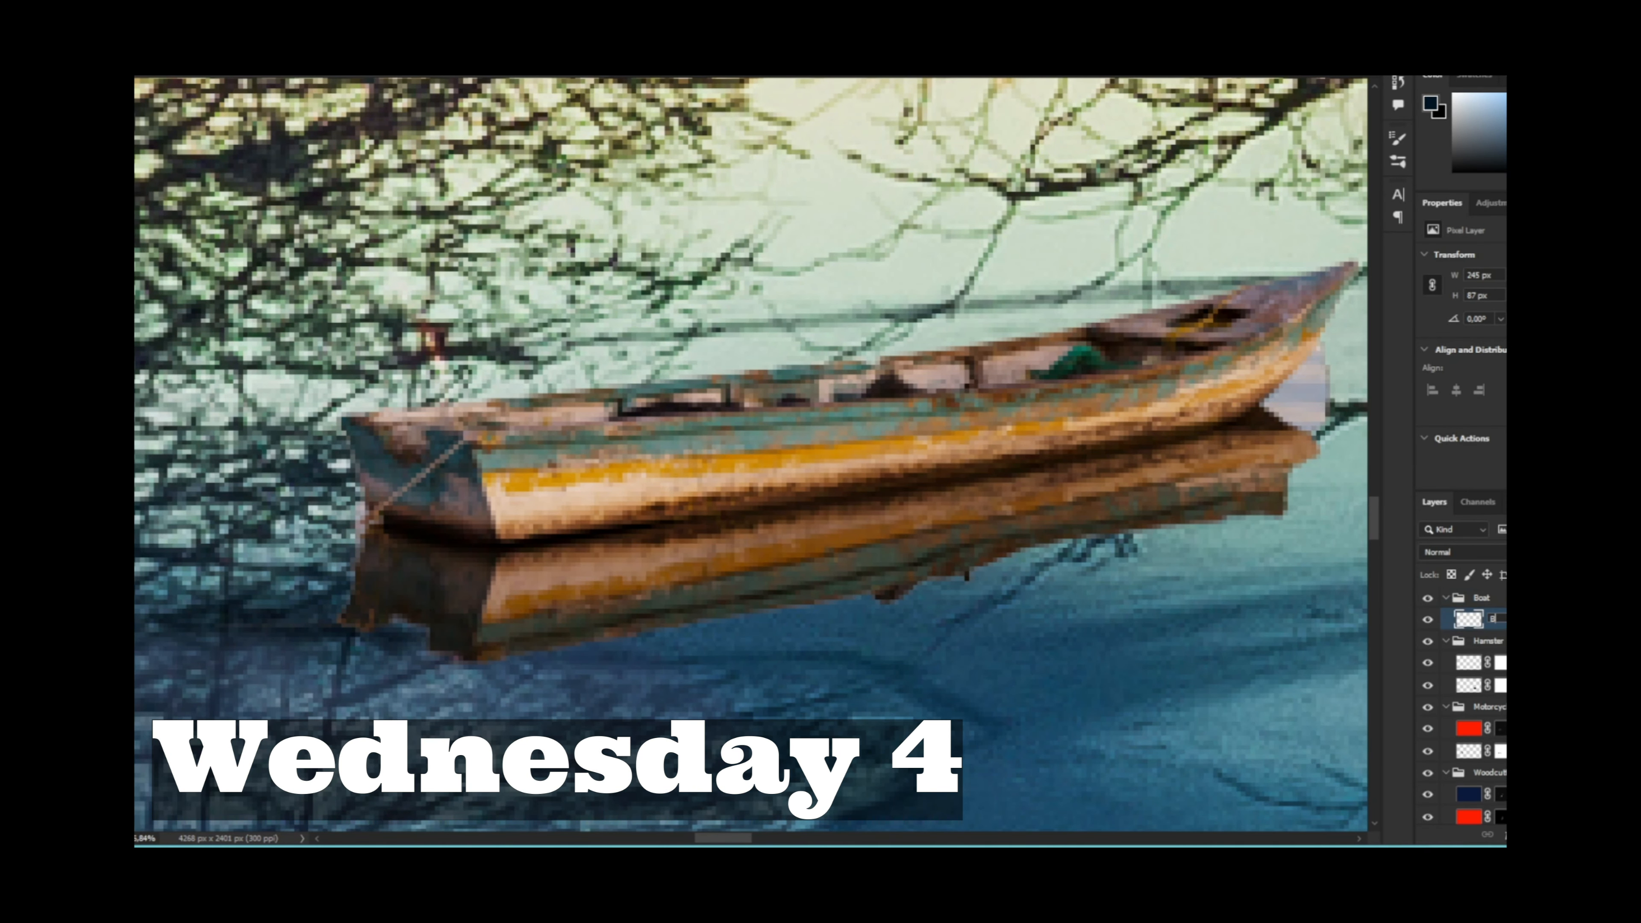
Step: Split the boat's underlying-layer Blend If black point to 0 / 207 and clip the Color Balance adjustment to the boat
left_click_drag(1347, 152, 1308, 175)
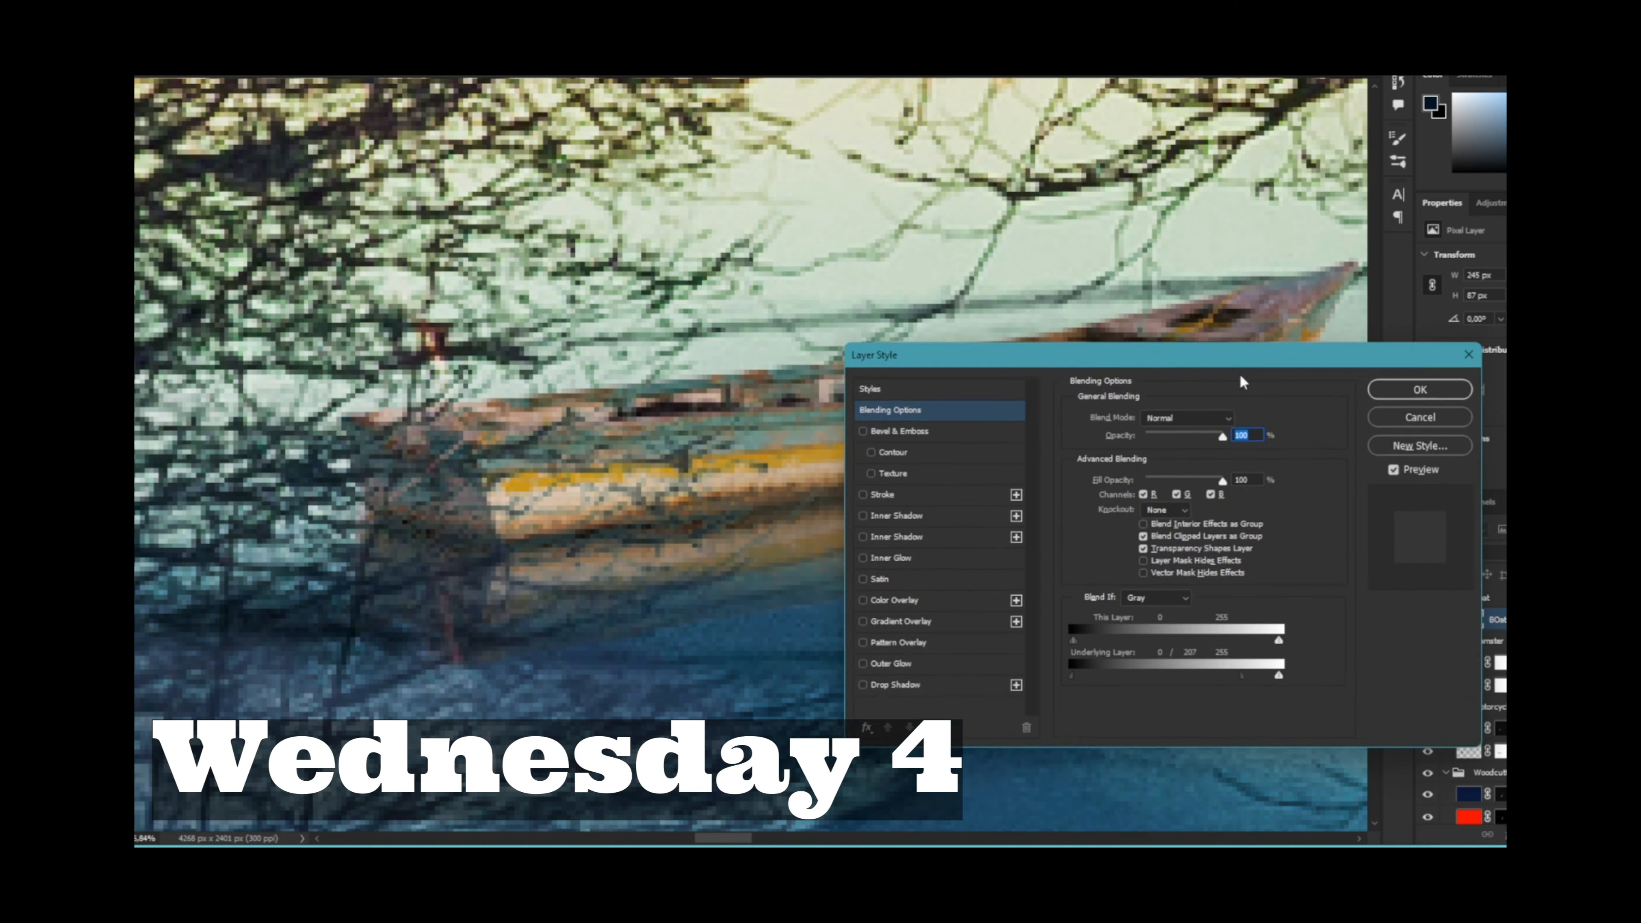
left_click(1435, 381)
scroll(815, 510, "up", 5)
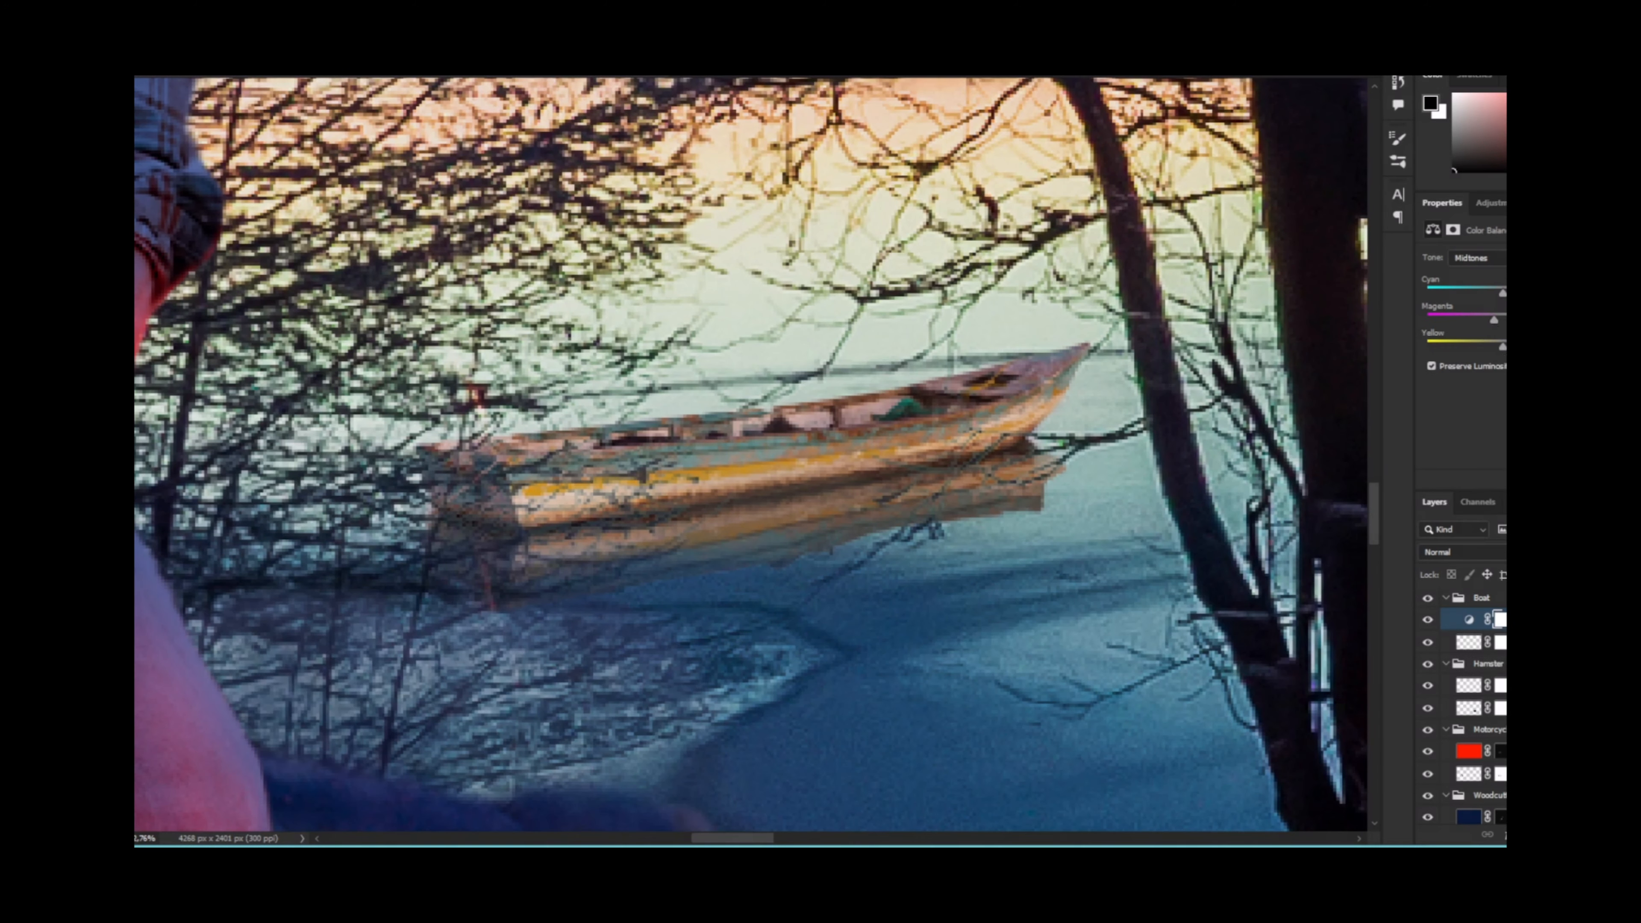
key("ctrl+alt+g")
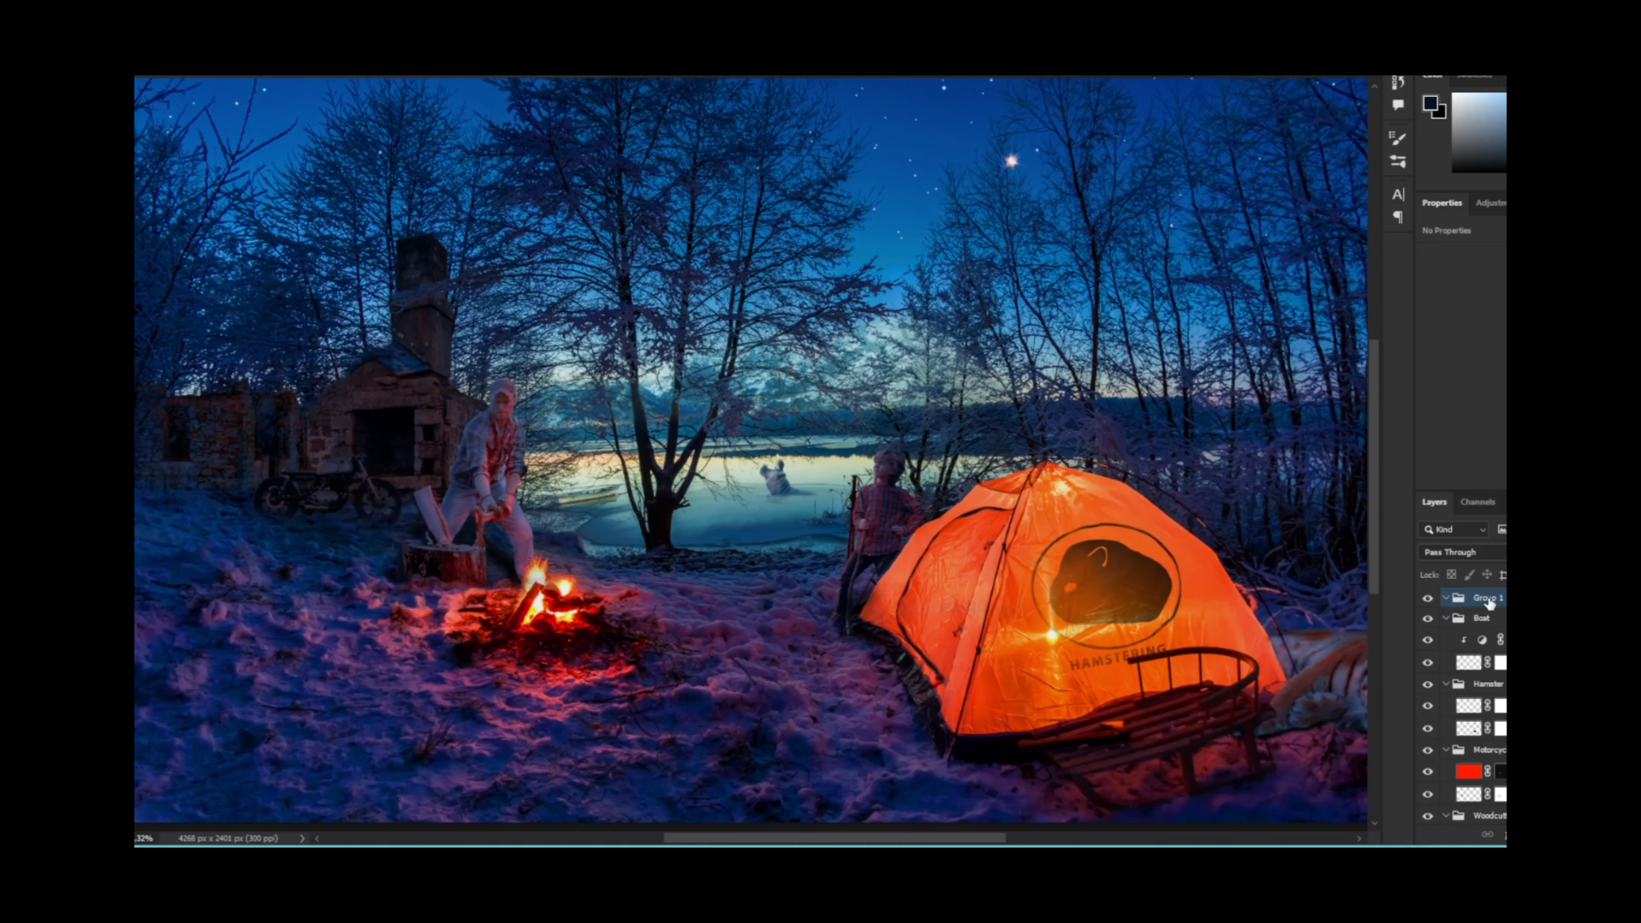
Step: Position the jackal near the scene's left edge, scale it to about 197 × 224 px, and apply a Photo Filter
left_click_drag(960, 76, 961, 77)
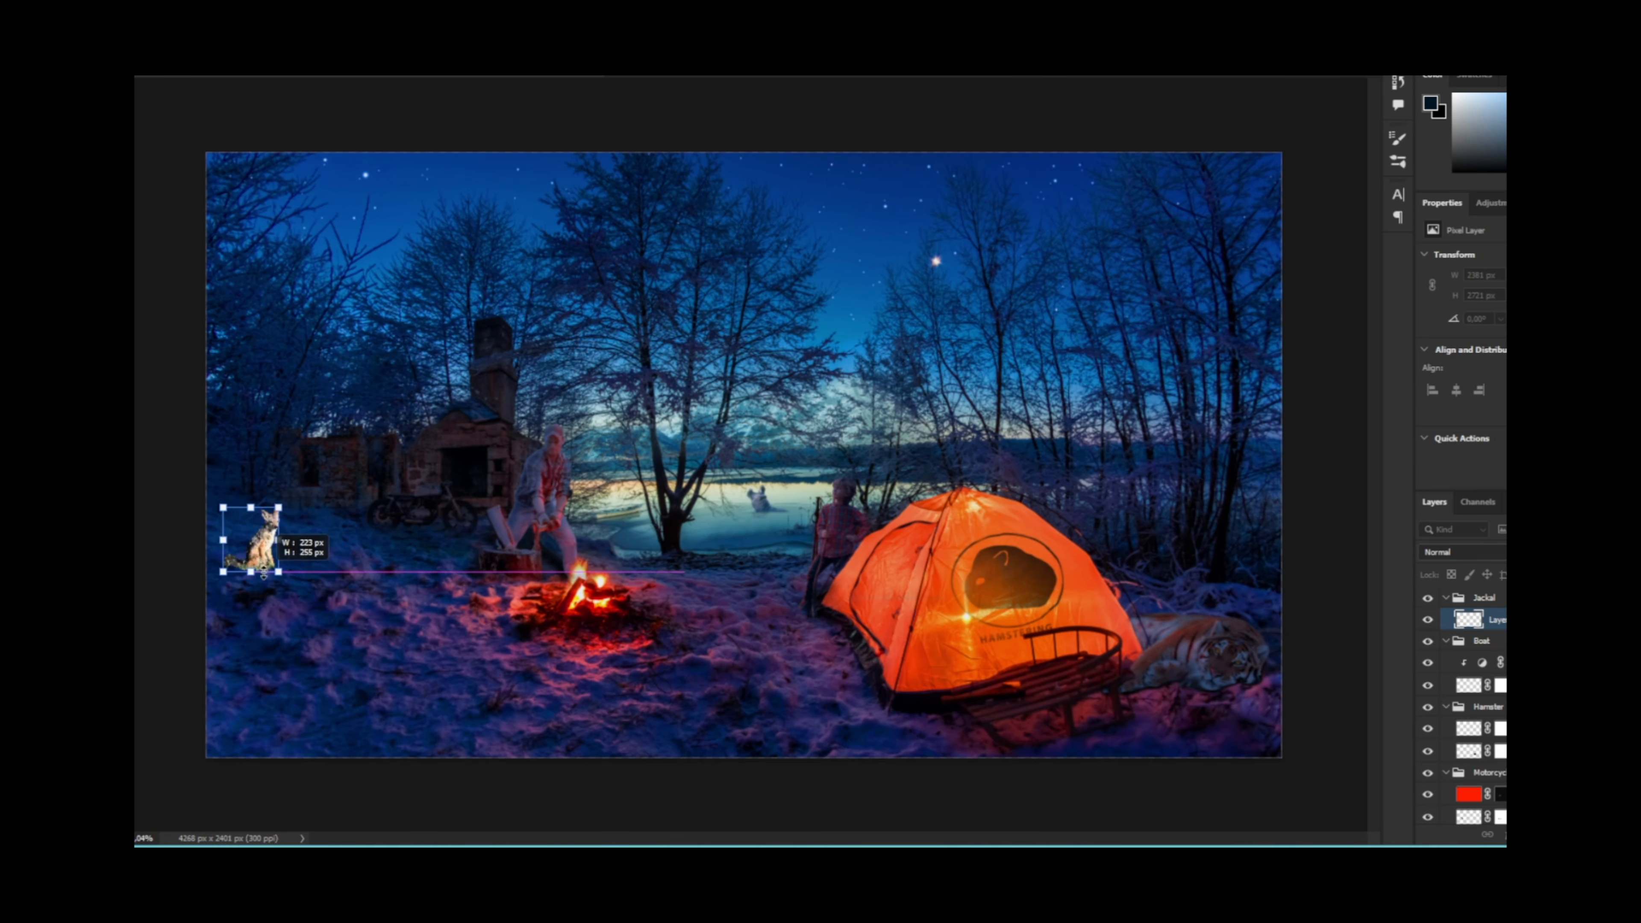
left_click_drag(264, 572, 263, 624)
left_click_drag(300, 509, 252, 482)
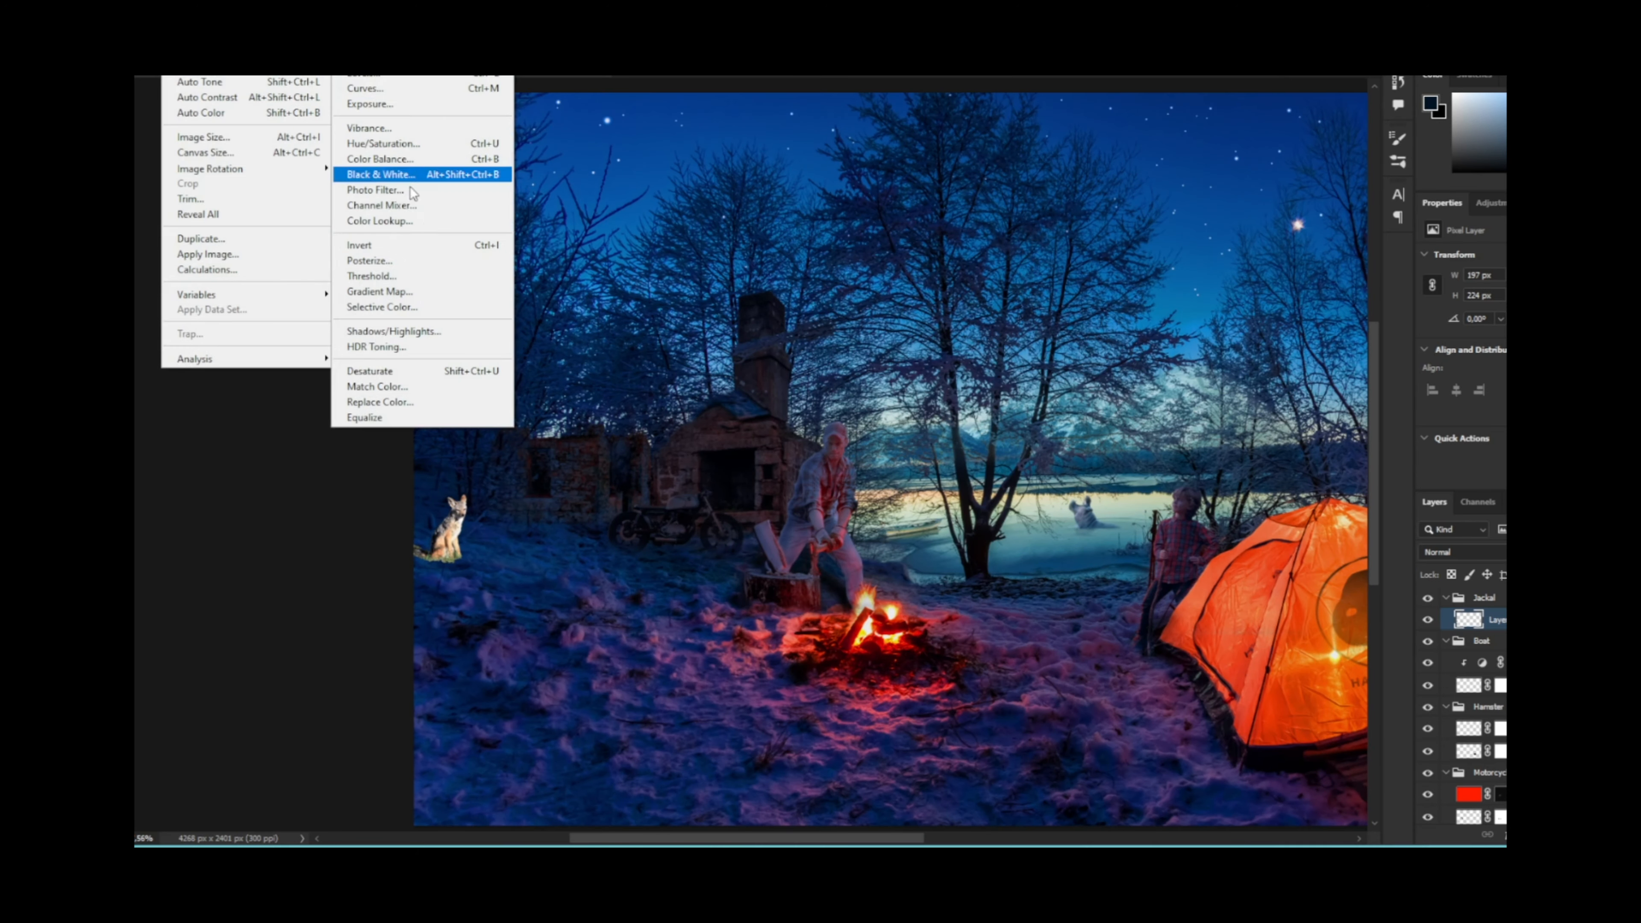
left_click(377, 190)
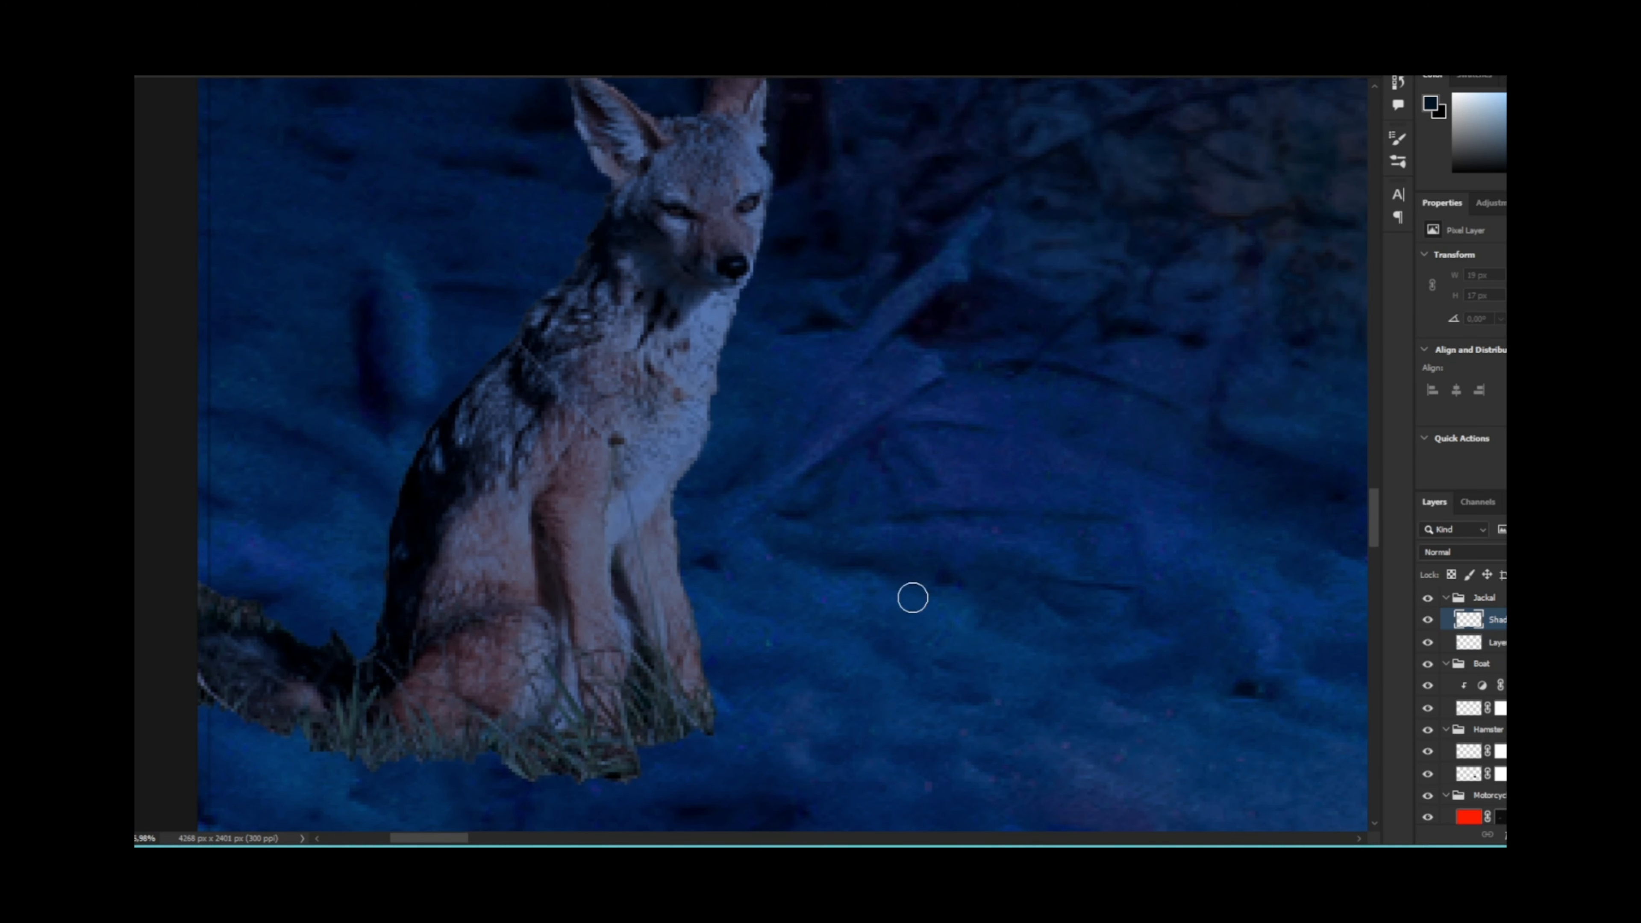
Step: Fill the shading layer above the jackal with a solid blue and hide it with an inverted black mask
key("ctrl+BackSpace")
key("ctrl+i")
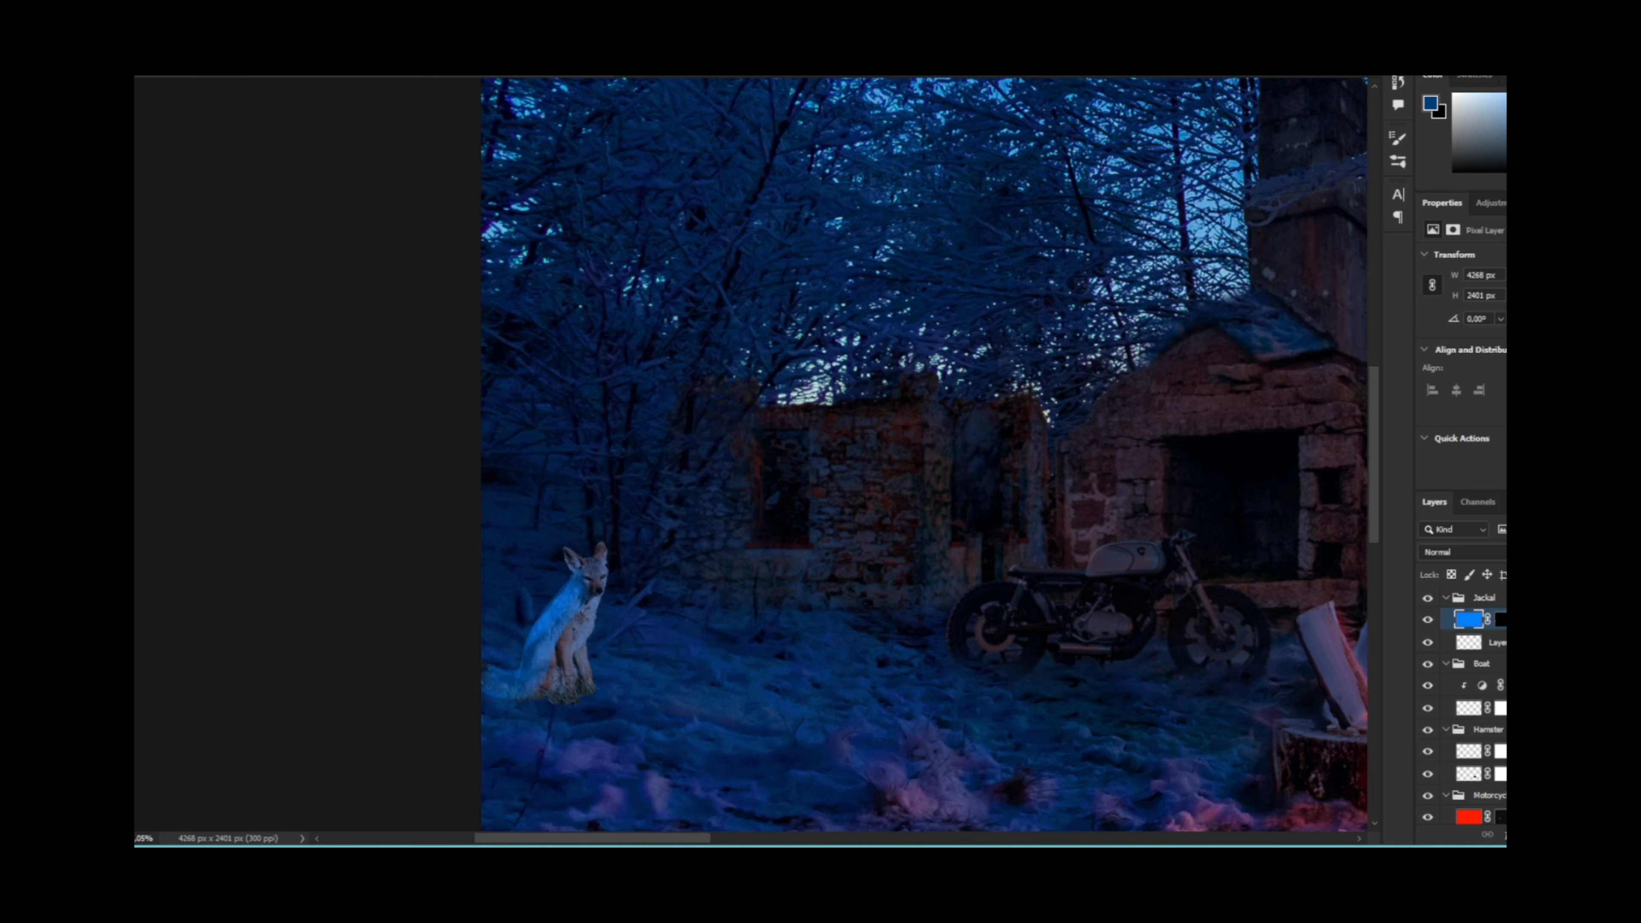
left_click(1498, 619)
Step: Try to brush dark shading onto the jackal's back and body through the shading layer's mask
scroll(553, 611, "up", 5)
mouse_move(743, 370)
left_mouse_down()
mouse_move(564, 517)
mouse_move(876, 194)
left_mouse_up()
left_click_drag(854, 297, 753, 435)
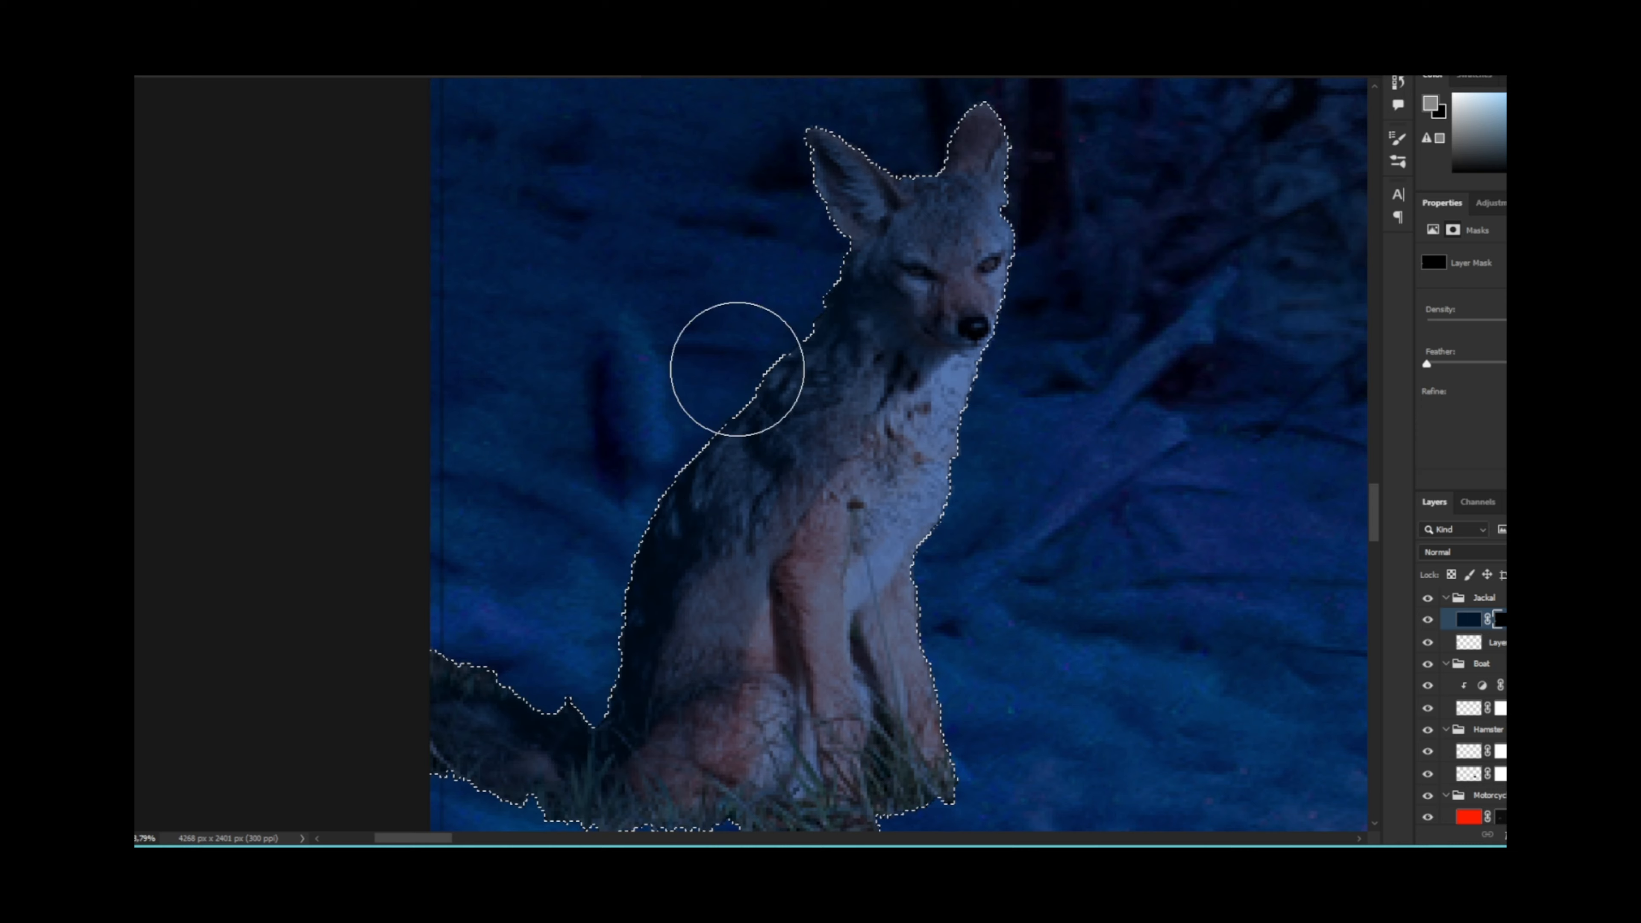
mouse_move(697, 663)
left_mouse_down()
mouse_move(695, 620)
mouse_move(765, 465)
mouse_move(703, 565)
left_mouse_up()
left_click(1453, 93)
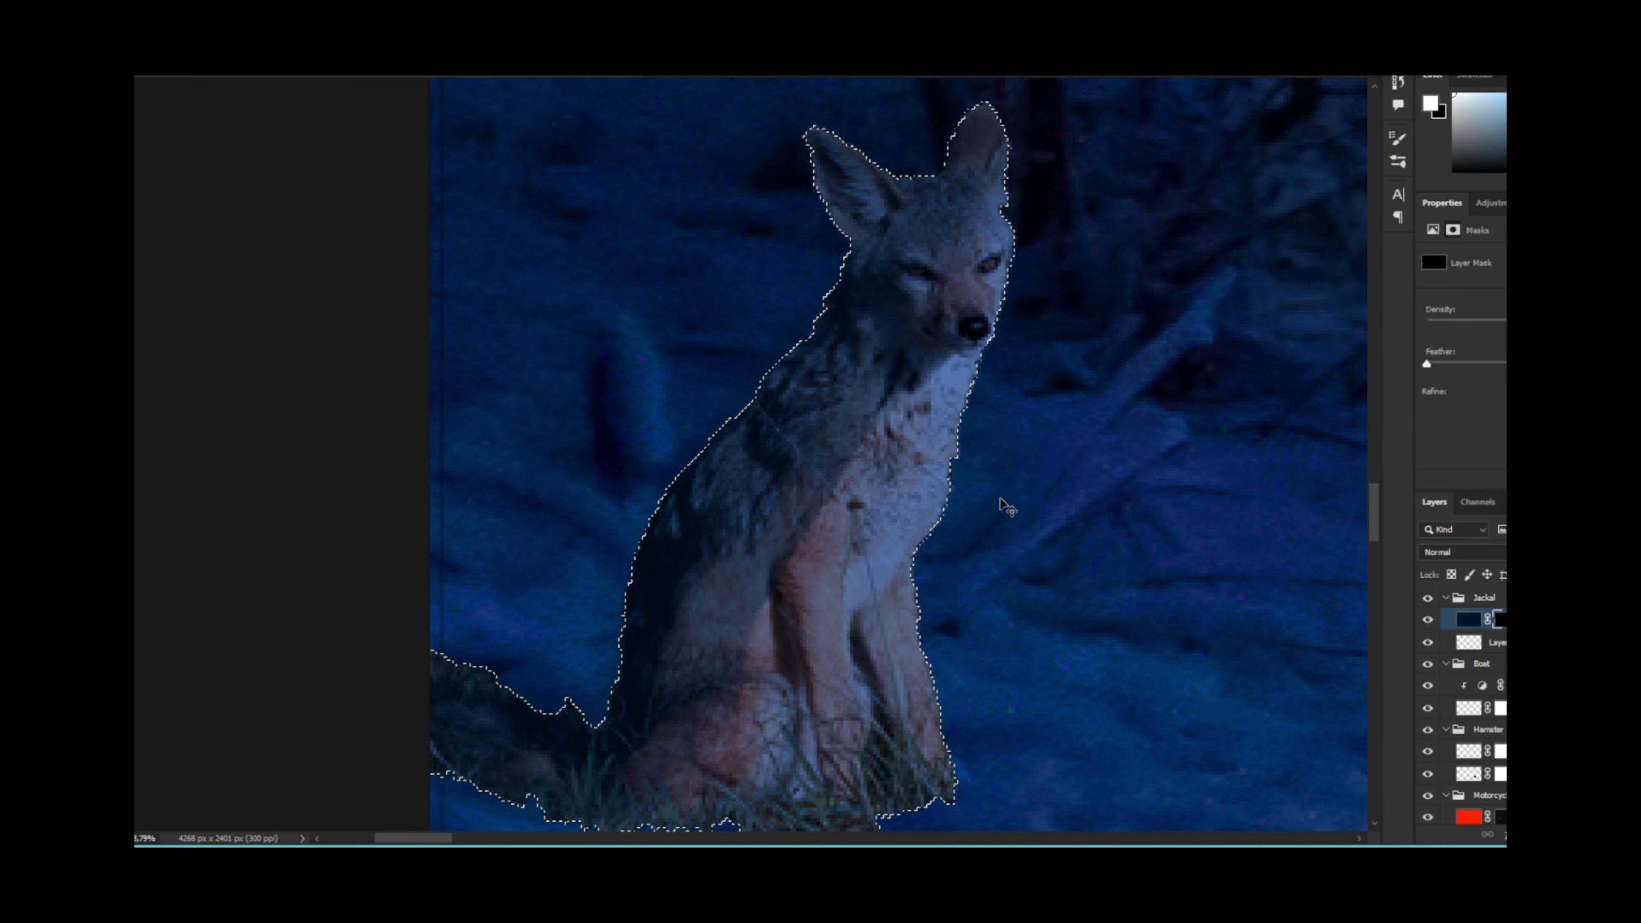
key("ctrl+z")
key("ctrl+z")
key("ctrl+z")
key("ctrl+z")
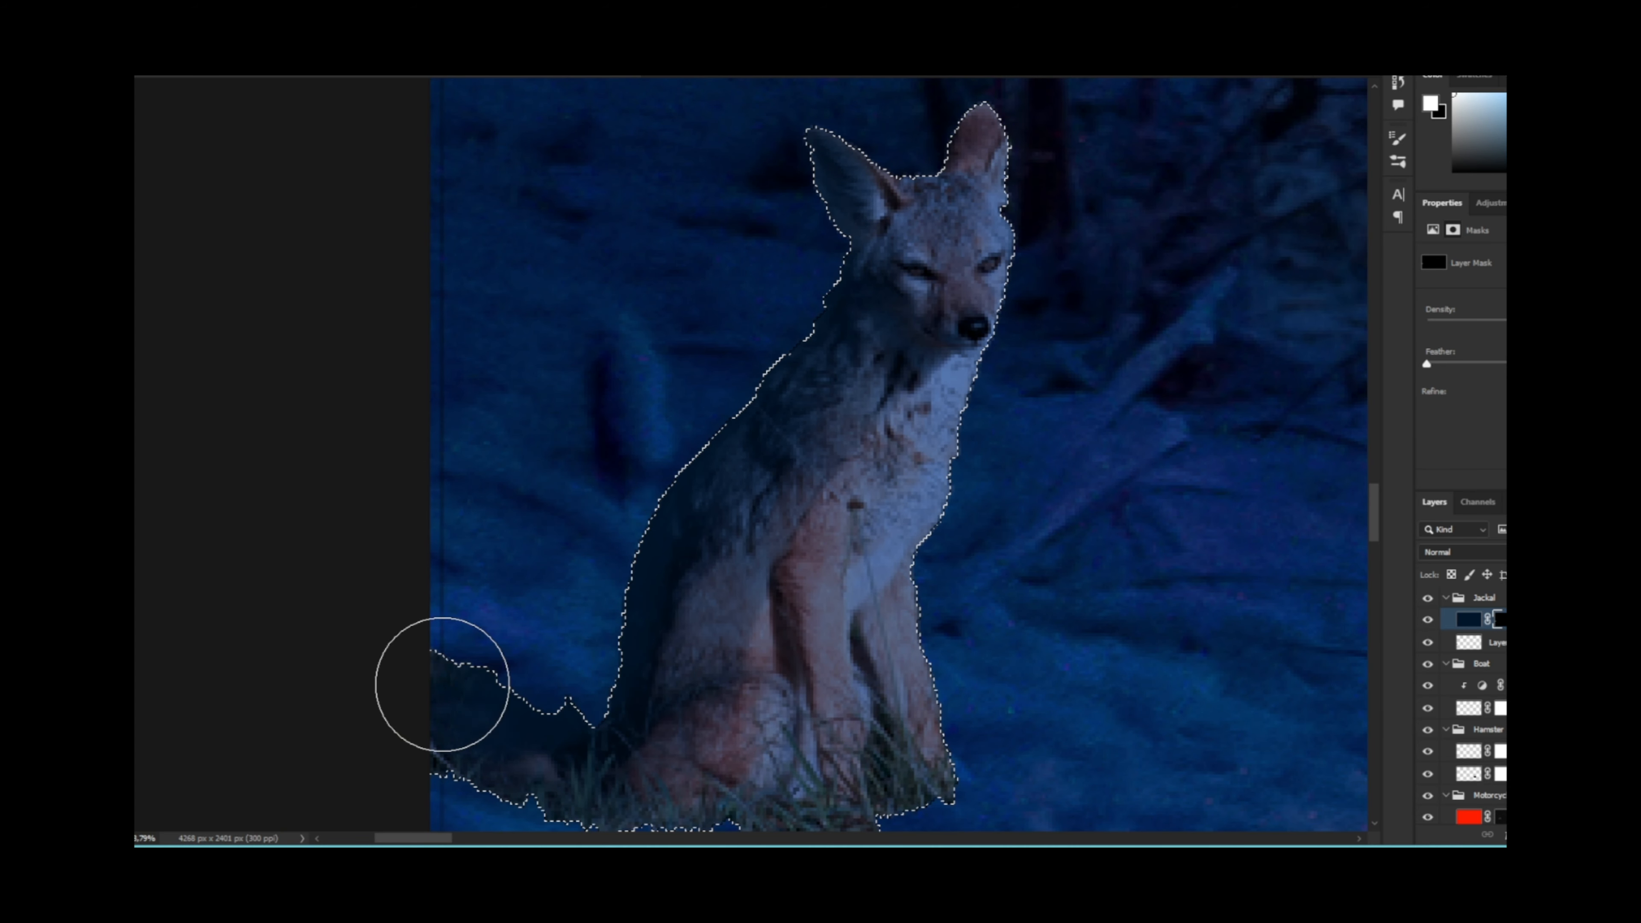
Step: Brush the dark shading over the jackal's tail inside the selected outline and deselect
left_click_drag(439, 685, 524, 731)
key("ctrl+d")
Step: Add a layer mask to the jackal and paint out the grass beneath its tail and feet
left_click_drag(411, 547, 359, 218)
left_click(1468, 641)
left_click(1528, 834)
key("x")
left_click_drag(965, 503, 652, 517)
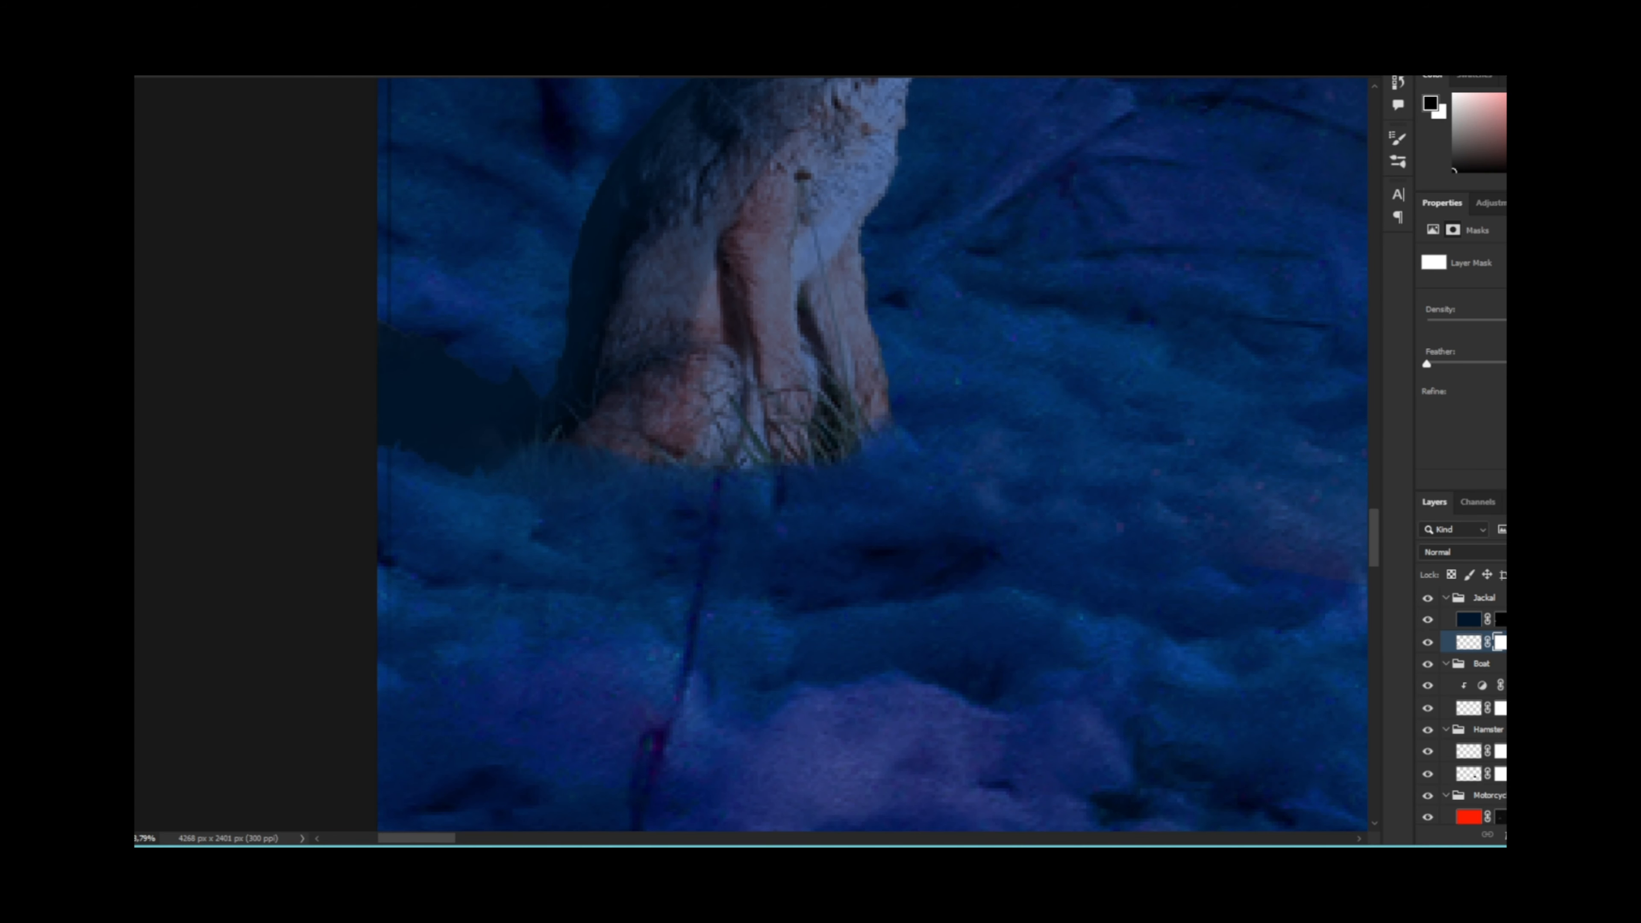
left_click_drag(714, 466, 880, 438)
Step: Refine the dark shading around the jackal's tail and hindquarters on the shading layer's mask
left_click_drag(971, 337, 1007, 582)
key("alt+bracketright")
key("x")
mouse_move(461, 700)
left_mouse_down()
mouse_move(428, 667)
mouse_move(507, 596)
mouse_move(586, 696)
mouse_move(873, 695)
mouse_move(568, 717)
left_mouse_up()
key("x")
key("x")
key("alt+bracketleft")
key("x")
key("x")
key("alt+bracketright")
left_click_drag(536, 695, 629, 685)
Step: Brush the remaining grass around the jackal's base out of its layer mask
key("alt+bracketleft")
left_click_drag(824, 756, 755, 789)
left_click_drag(983, 702, 949, 701)
mouse_move(876, 640)
left_mouse_down()
mouse_move(581, 640)
mouse_move(680, 351)
mouse_move(775, 294)
mouse_move(432, 633)
left_mouse_up()
Step: Erase the dark shading from the jackal's head, back and flank on the shading mask
key("alt+bracketright")
left_click_drag(678, 103, 683, 272)
left_click_drag(683, 272, 612, 755)
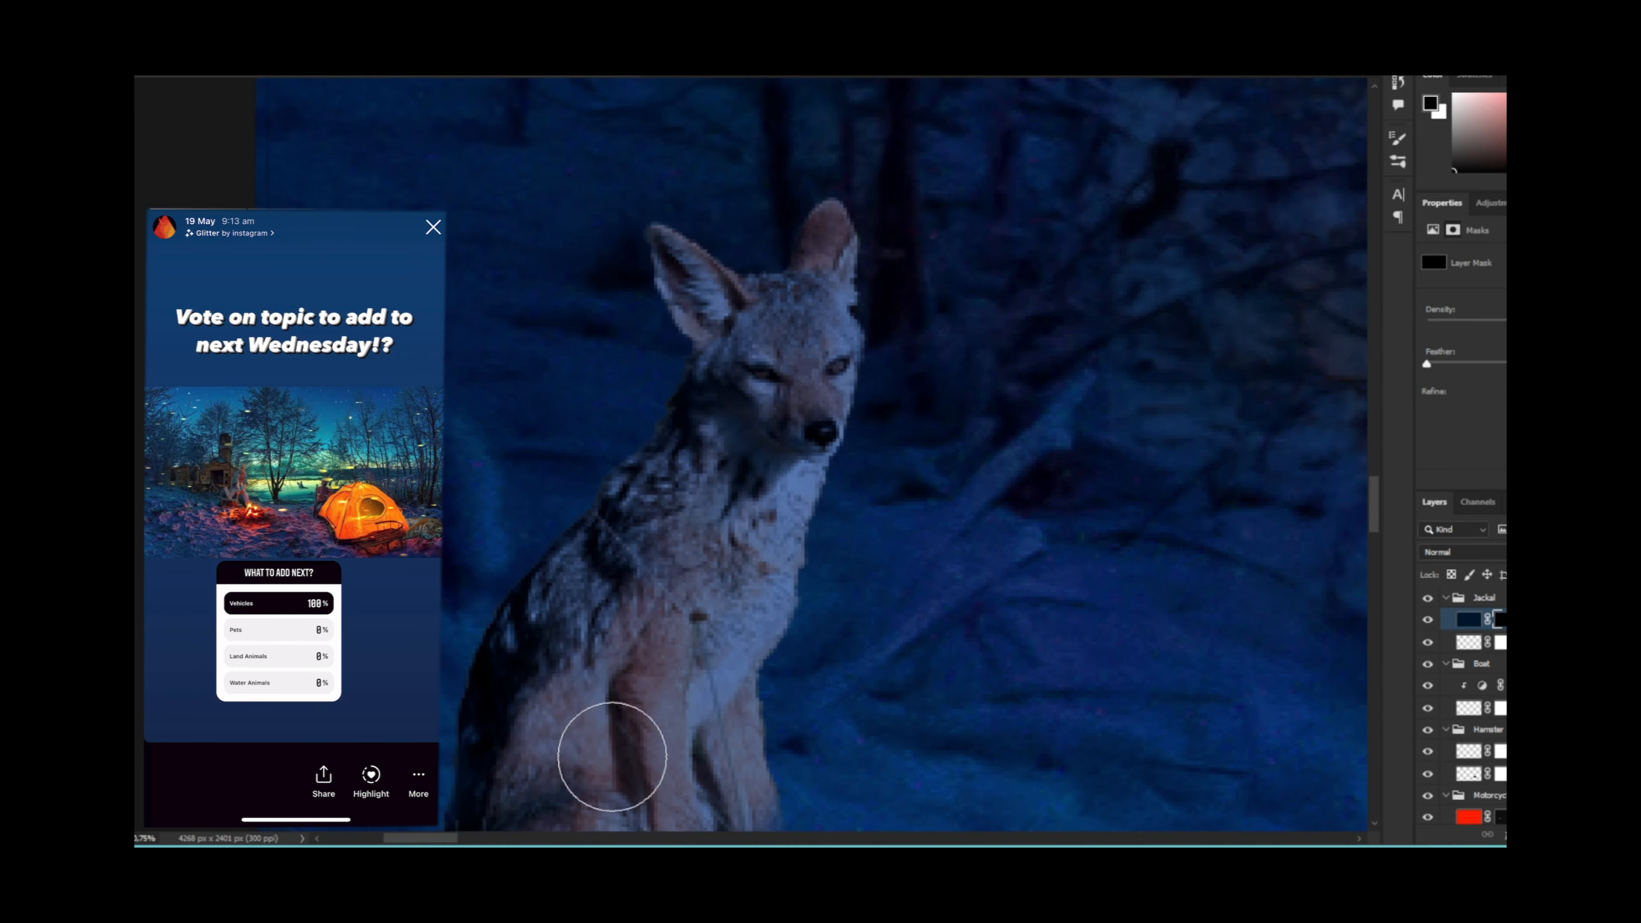
left_click_drag(503, 756, 679, 600)
Step: Repaint the dark shading along the jackal's ears, neck, back and flank on the shading mask
key("x")
mouse_move(889, 135)
left_mouse_down()
mouse_move(788, 286)
mouse_move(897, 232)
left_mouse_up()
left_click_drag(542, 824, 763, 567)
left_click_drag(839, 465, 883, 407)
scroll(1146, 671, "down", 5)
scroll(903, 575, "up", 5)
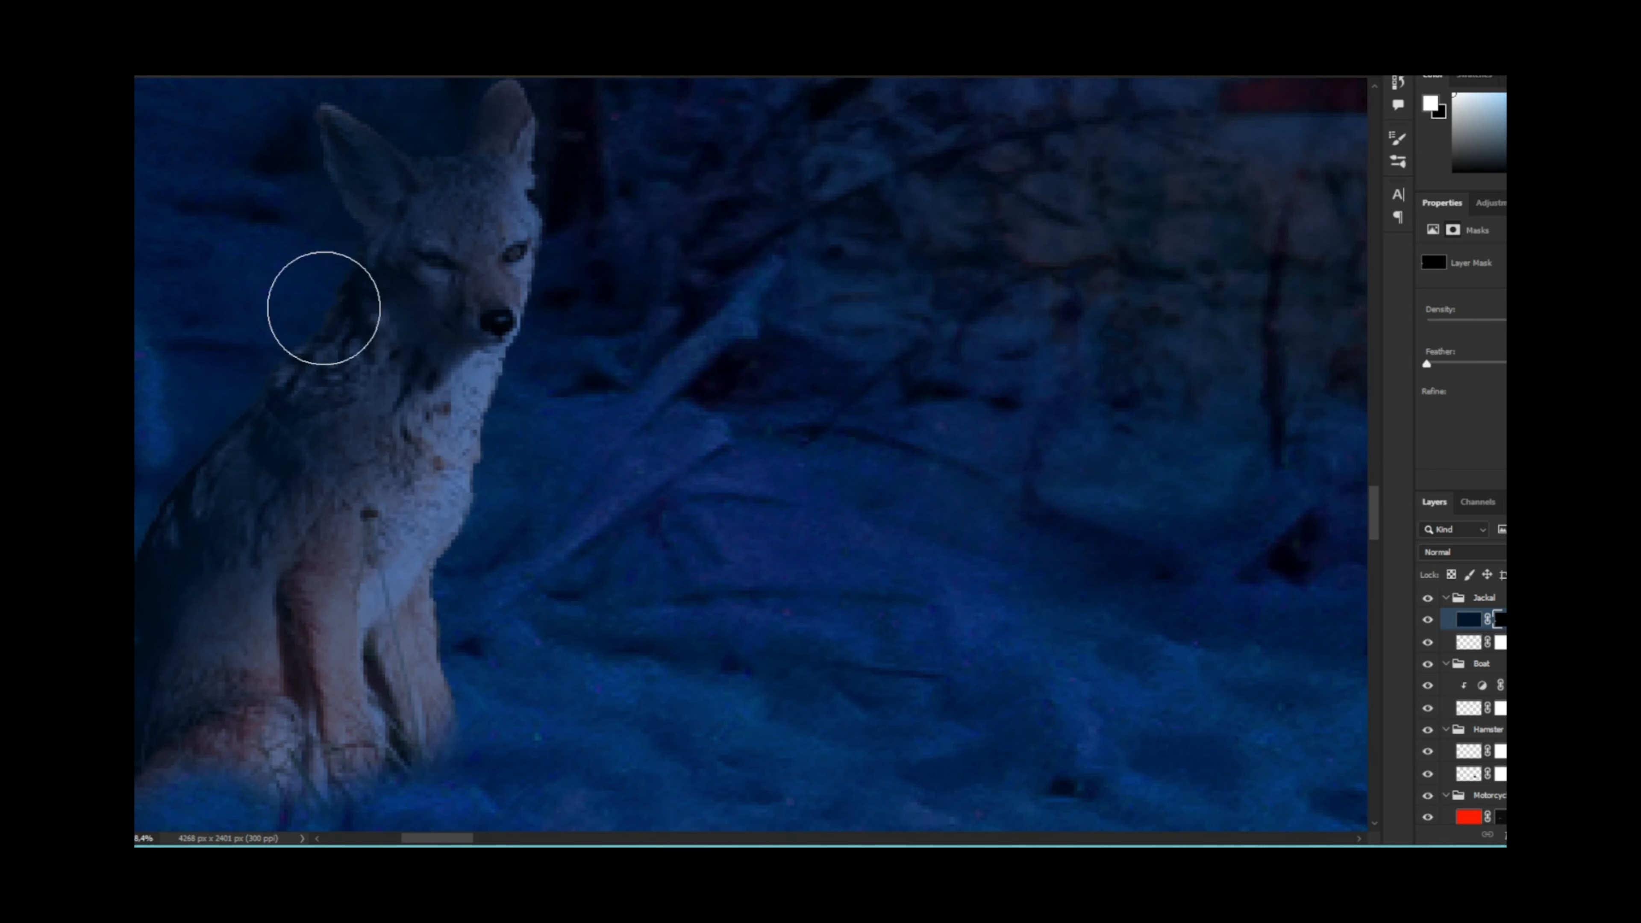
Step: Refill the shading layer with a sampled dark blue and reset its mask to black
left_click(1473, 622)
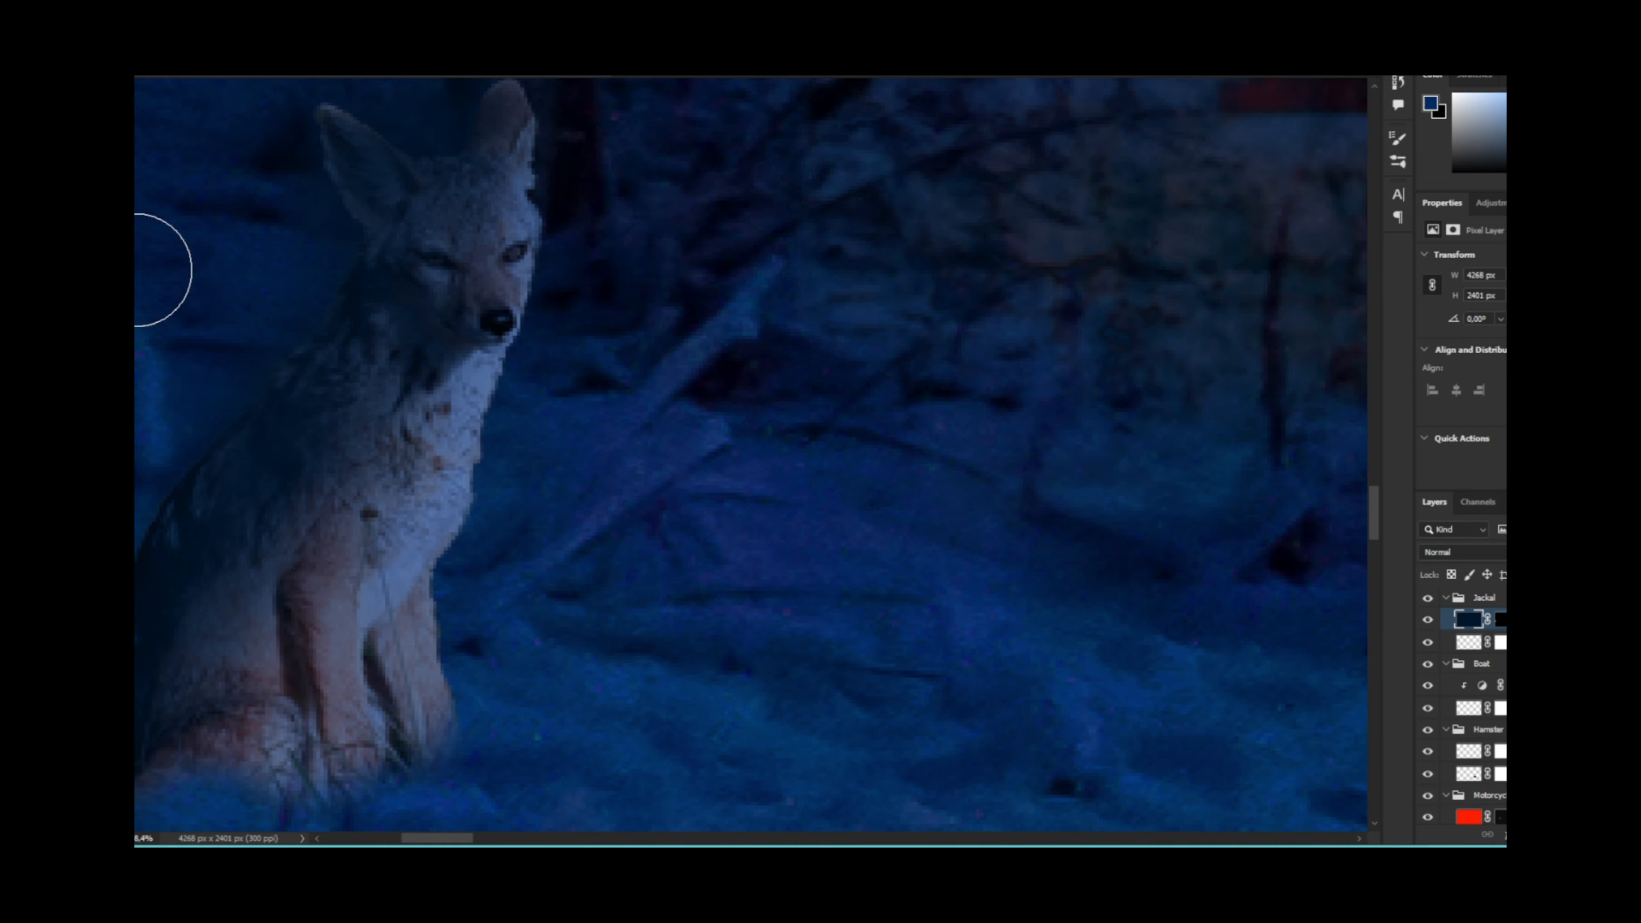
key("g")
left_click(655, 476)
left_click(1500, 619)
left_click(374, 367)
key("x")
left_click(373, 367)
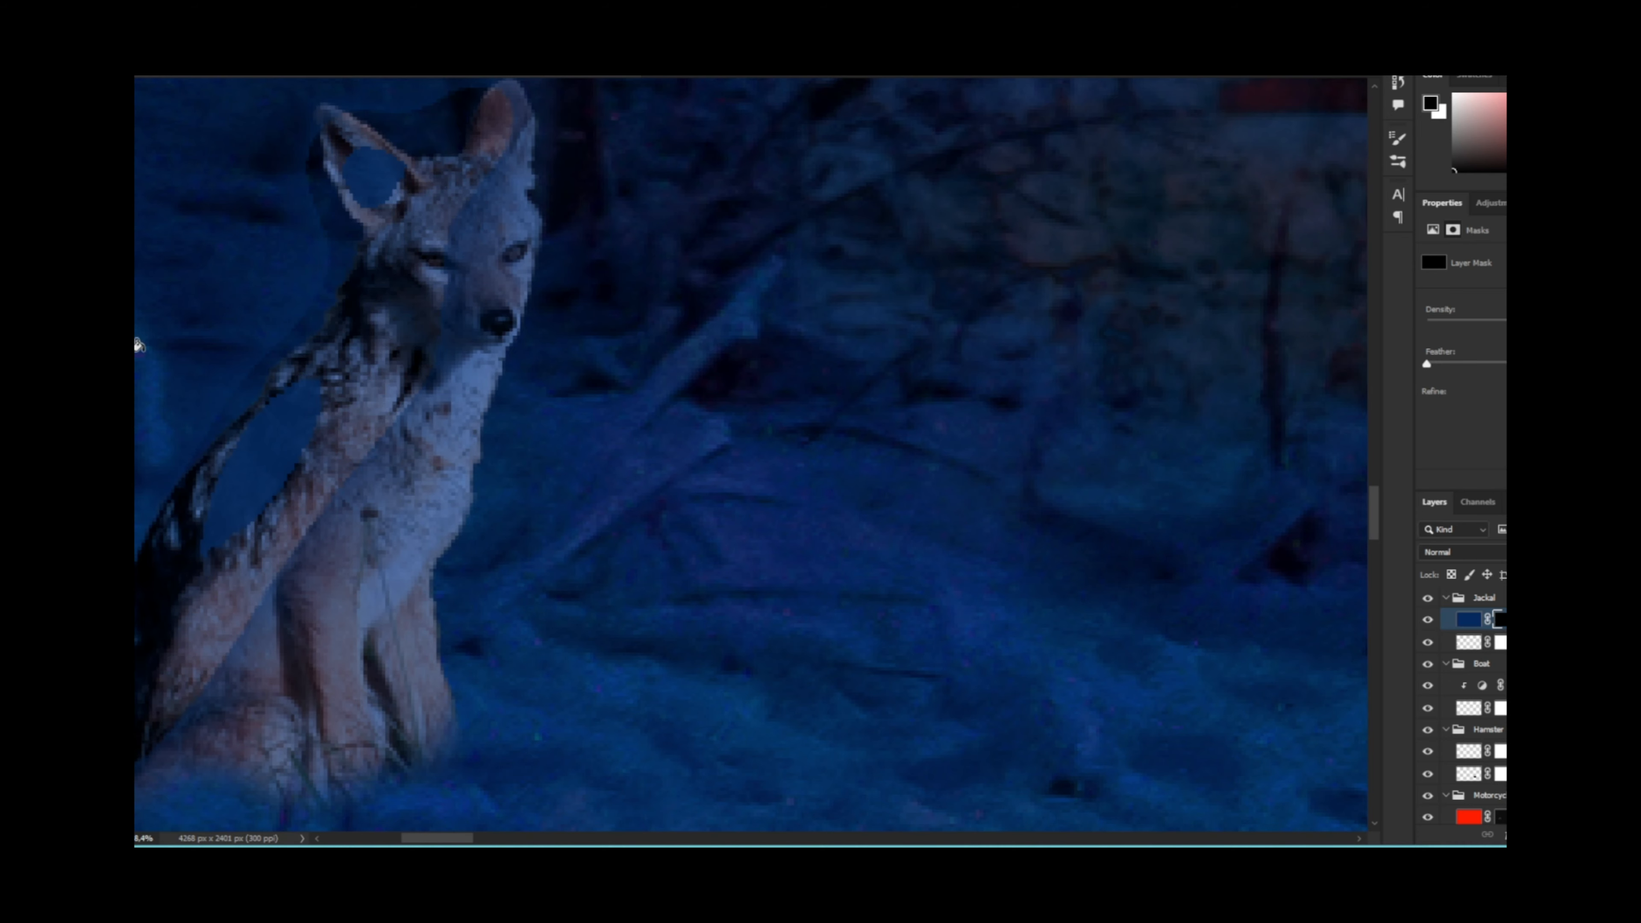
Step: Paint the new blue shading over the jackal's back, neck and head through the mask
scroll(886, 315, "down", 2)
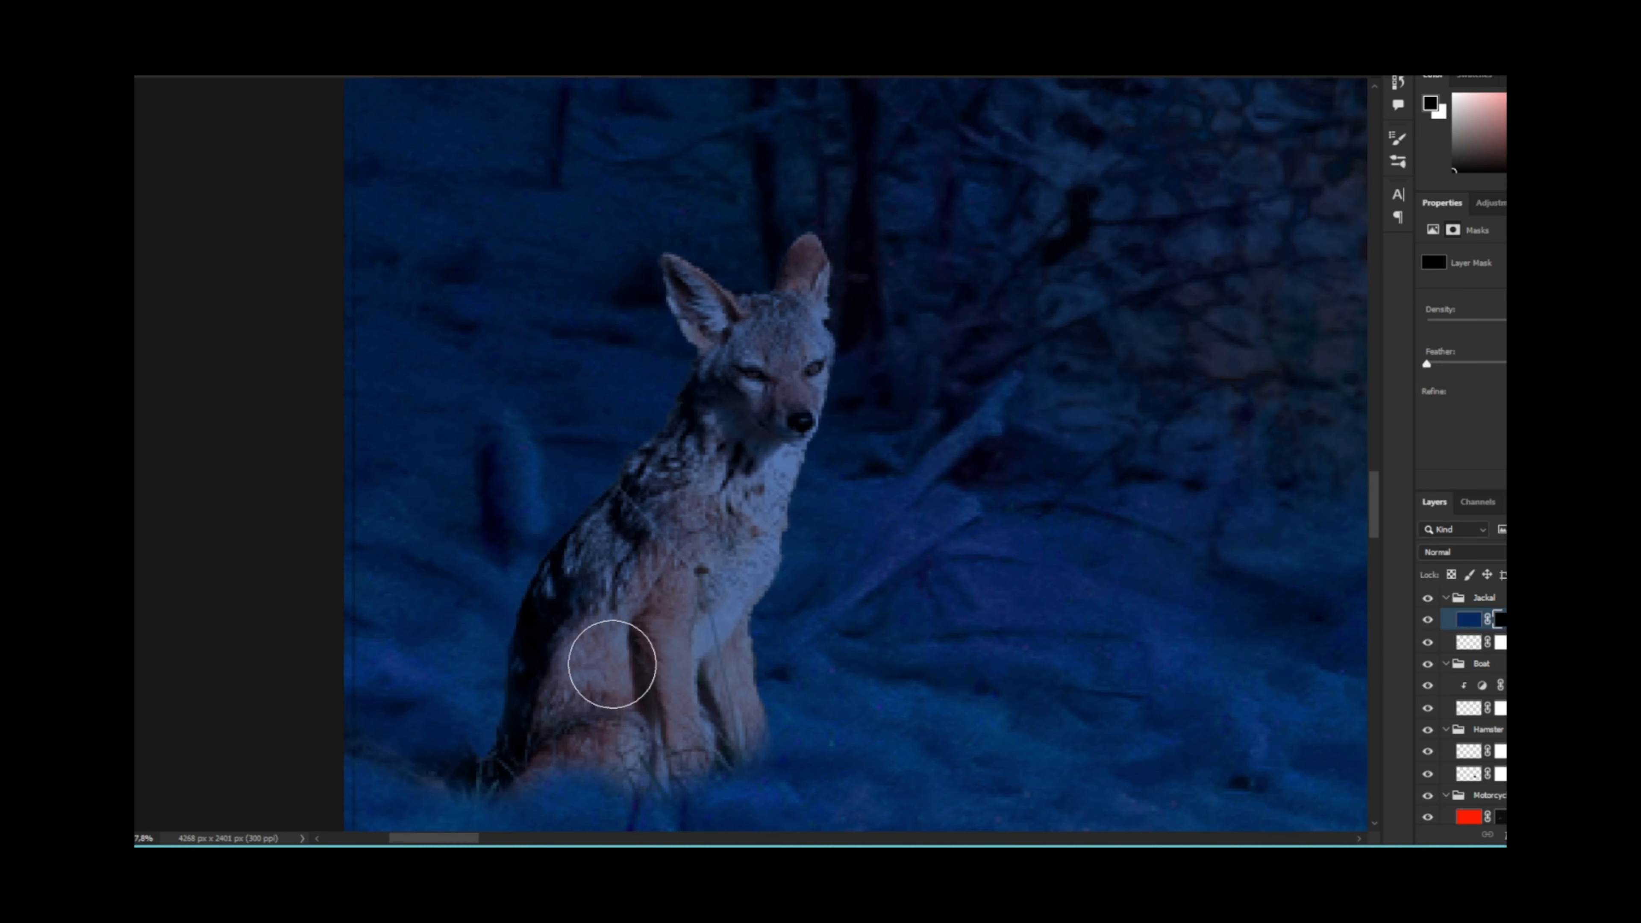
key("x")
left_click_drag(700, 477, 845, 369)
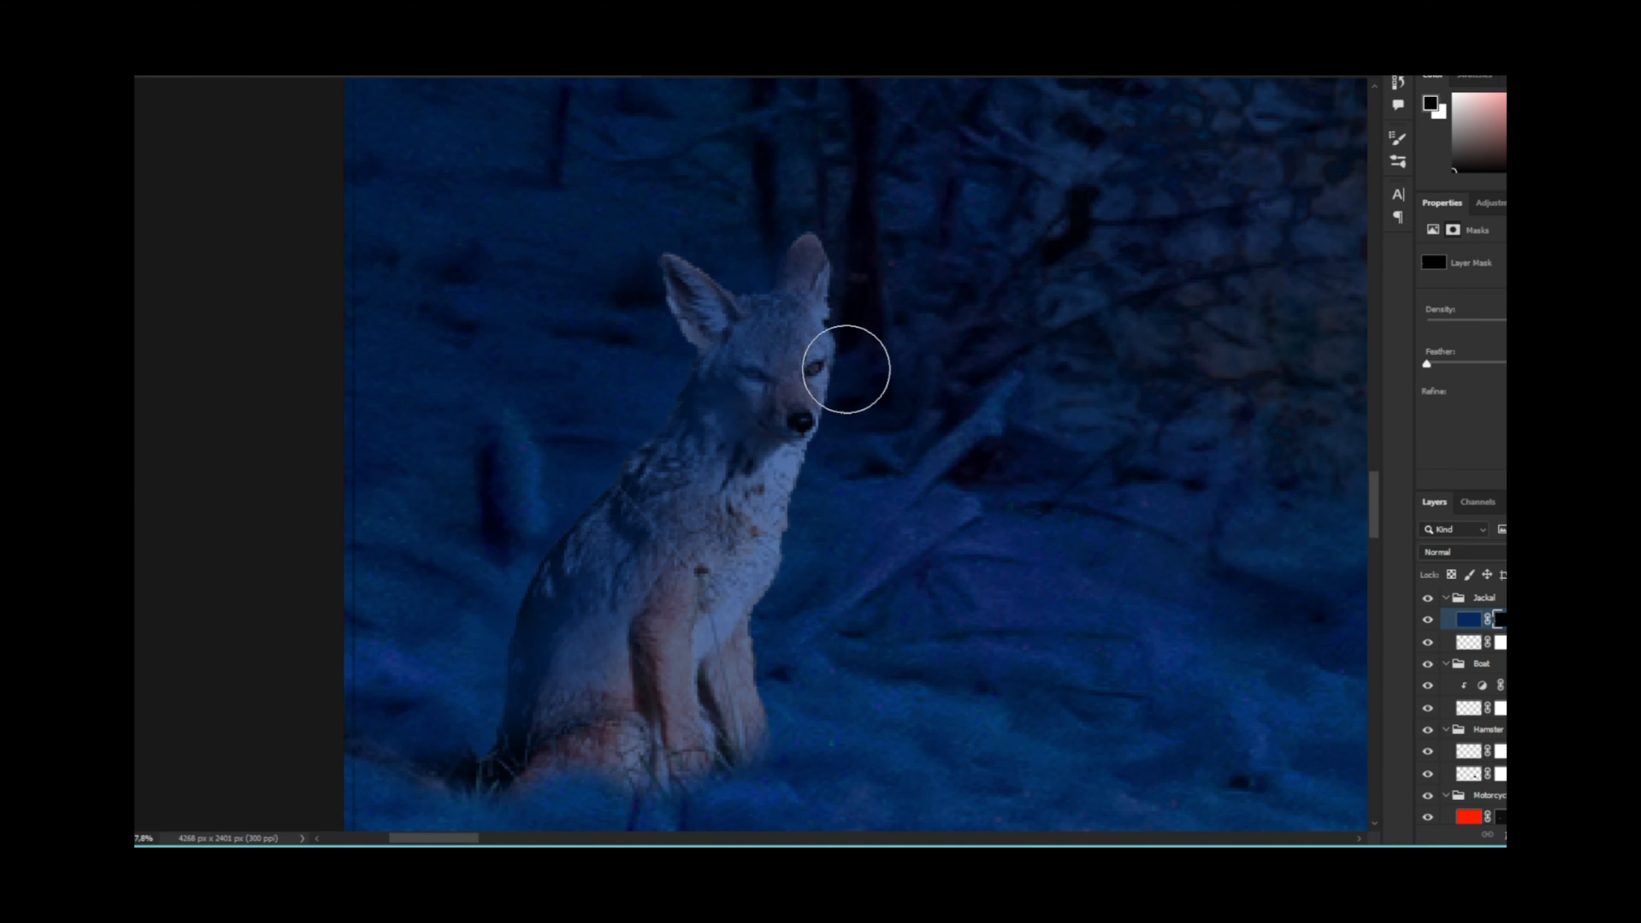
Step: Create a new layer above the blue shading, fill it with black, and hide it behind a black mask
key("ctrl+shift+alt+n")
left_click(1468, 620)
key("g")
left_click(609, 428)
key("x")
left_click(609, 429)
left_click(1500, 619)
left_click(1343, 236)
Step: Try to paint black shadow along the jackal's back on the black layer's mask
left_click_drag(452, 743, 615, 539)
key("ctrl+z")
key("ctrl+z")
key("ctrl+z")
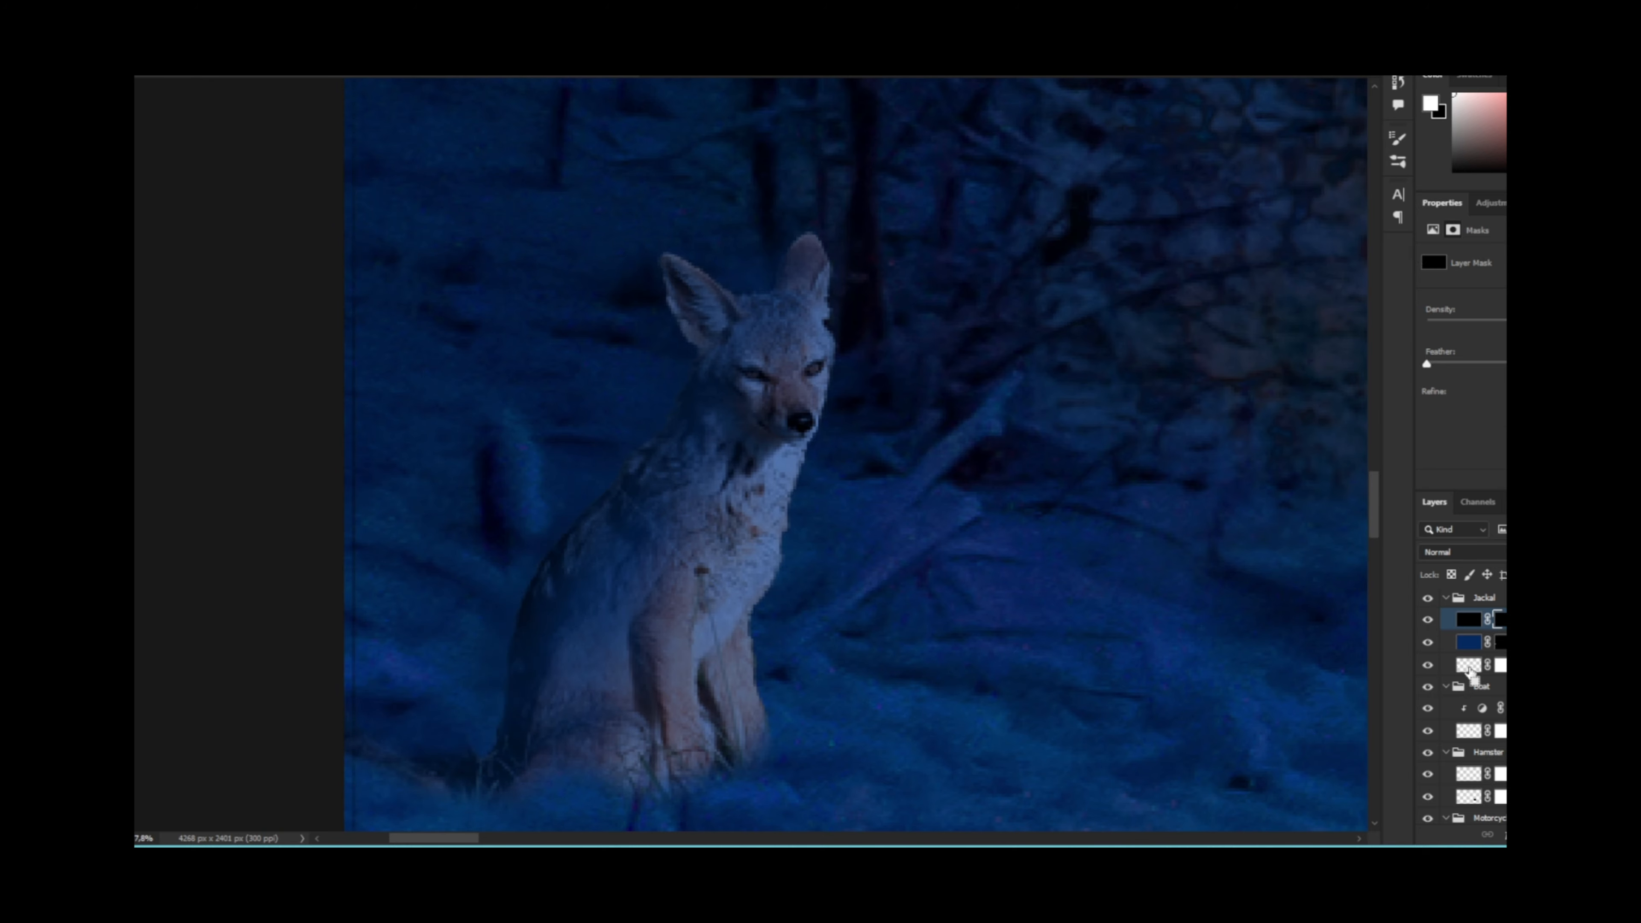
Step: Load the jackal's outline as a selection, paint black shadow over its tail, and deselect
left_click(1468, 664, "ctrl")
mouse_move(425, 726)
left_mouse_down()
mouse_move(495, 742)
mouse_move(394, 750)
left_mouse_up()
key("ctrl+d")
scroll(802, 635, "down", 5)
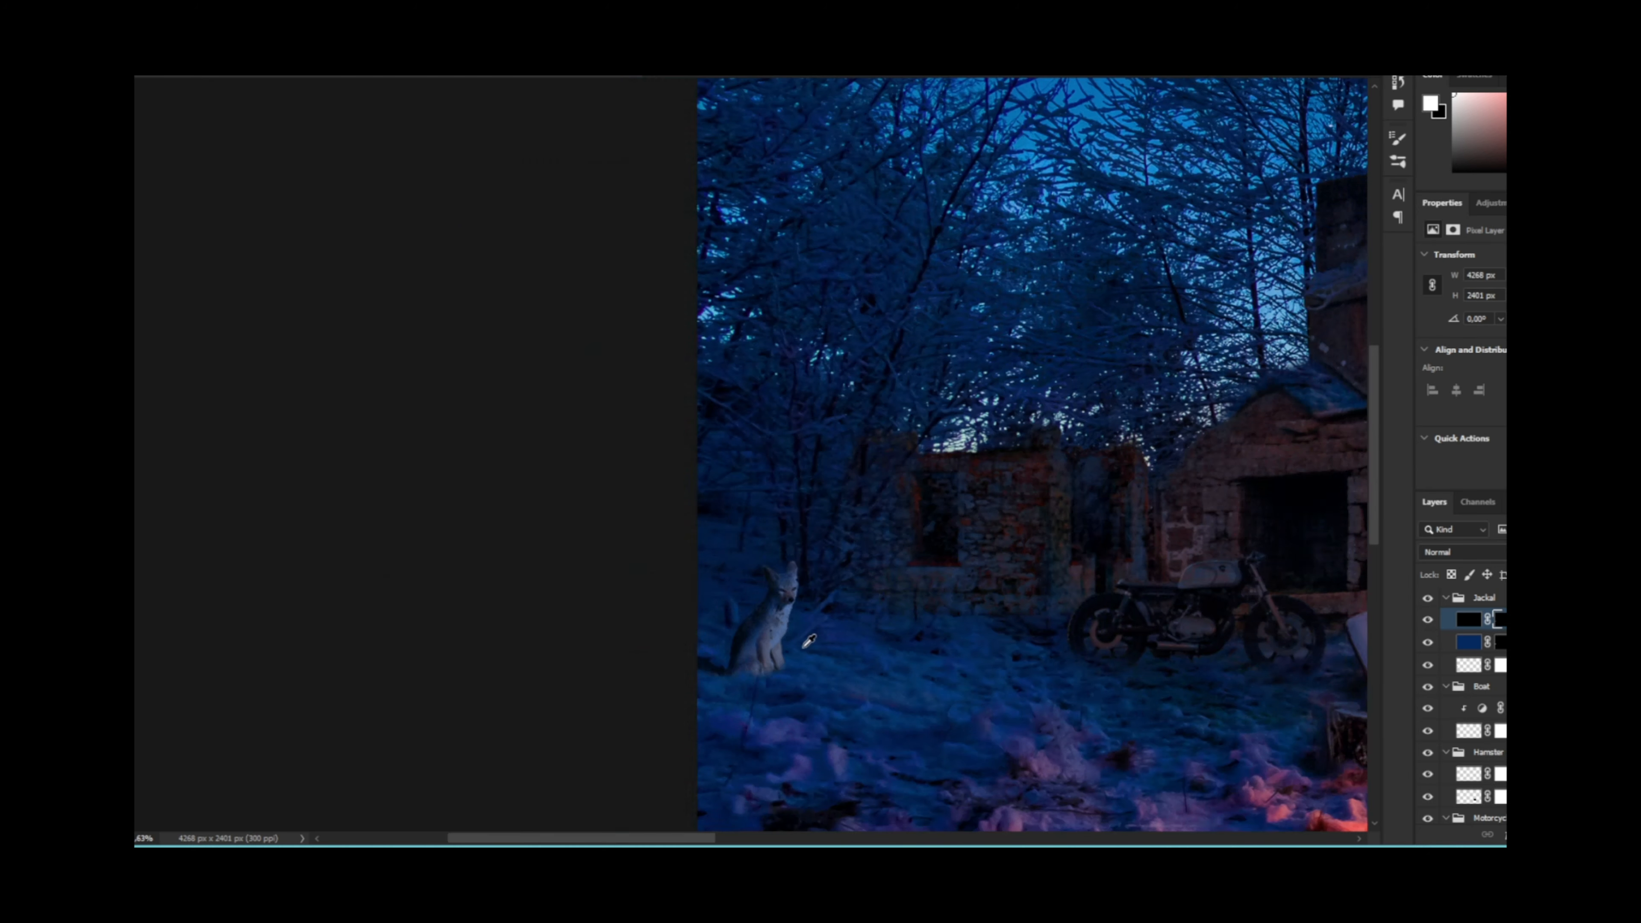
Step: Reselect the jackal's outline and modify the selection's edge
scroll(982, 646, "up", 6)
left_click_drag(304, 528, 1054, 509)
scroll(946, 509, "down", 1)
key("ctrl+shift+d")
left_click(307, 76)
mouse_move(275, 76)
mouse_move(381, 265)
left_click(452, 323)
left_click(946, 275)
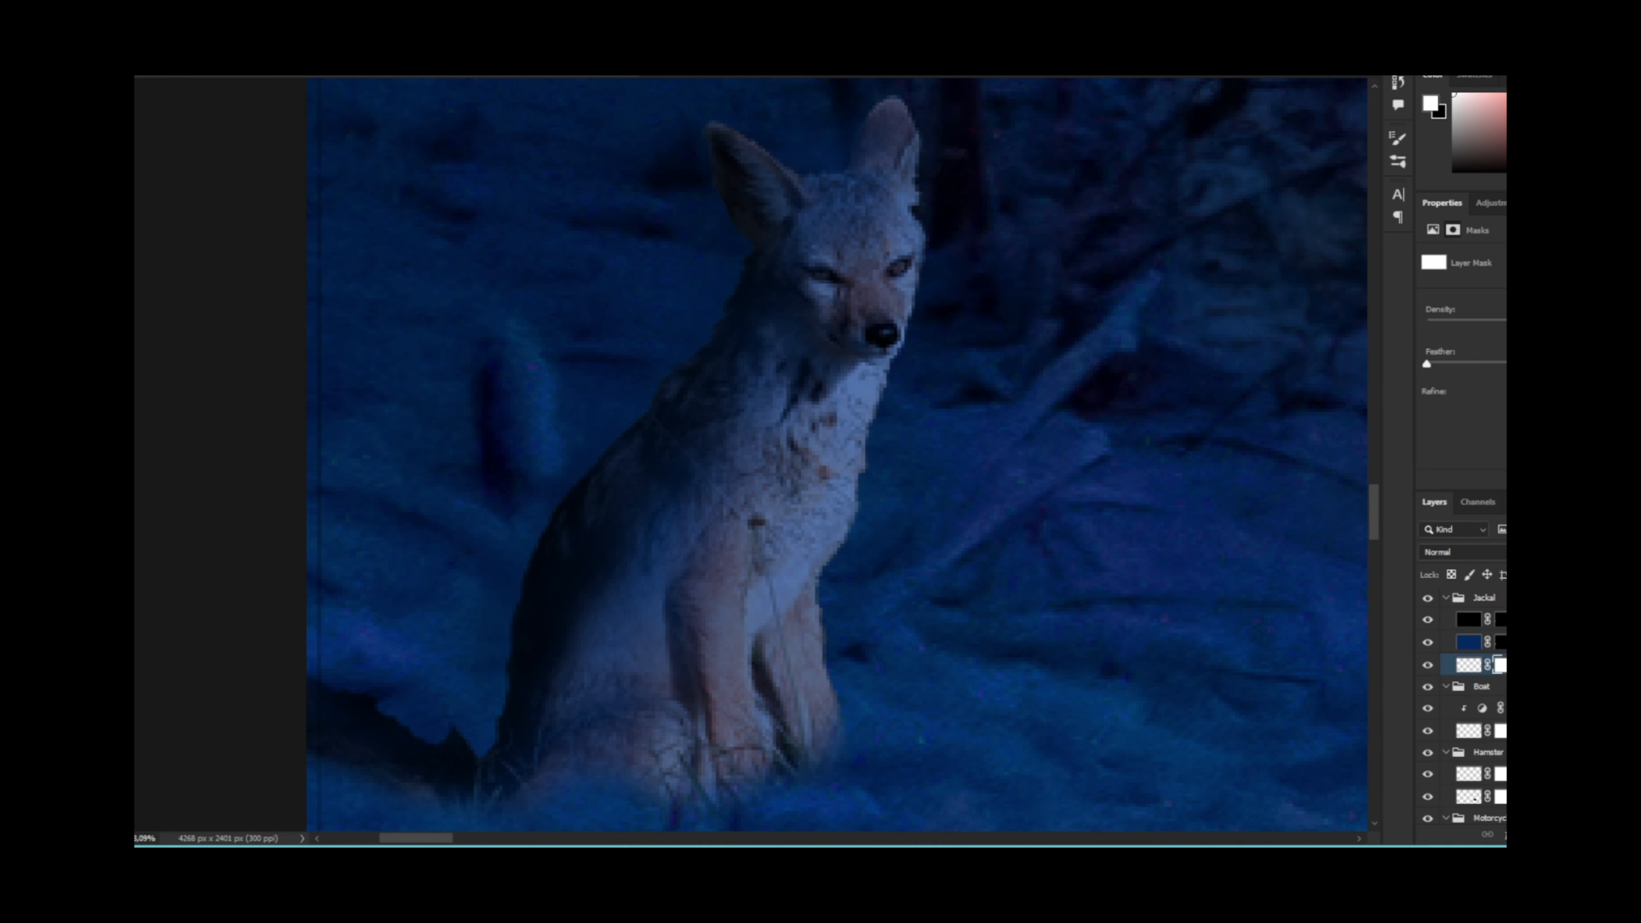
Step: Soften the jackal's chest and ear edges on its layer mask, and compare with the black shadow layer hidden
left_click_drag(871, 531, 935, 217)
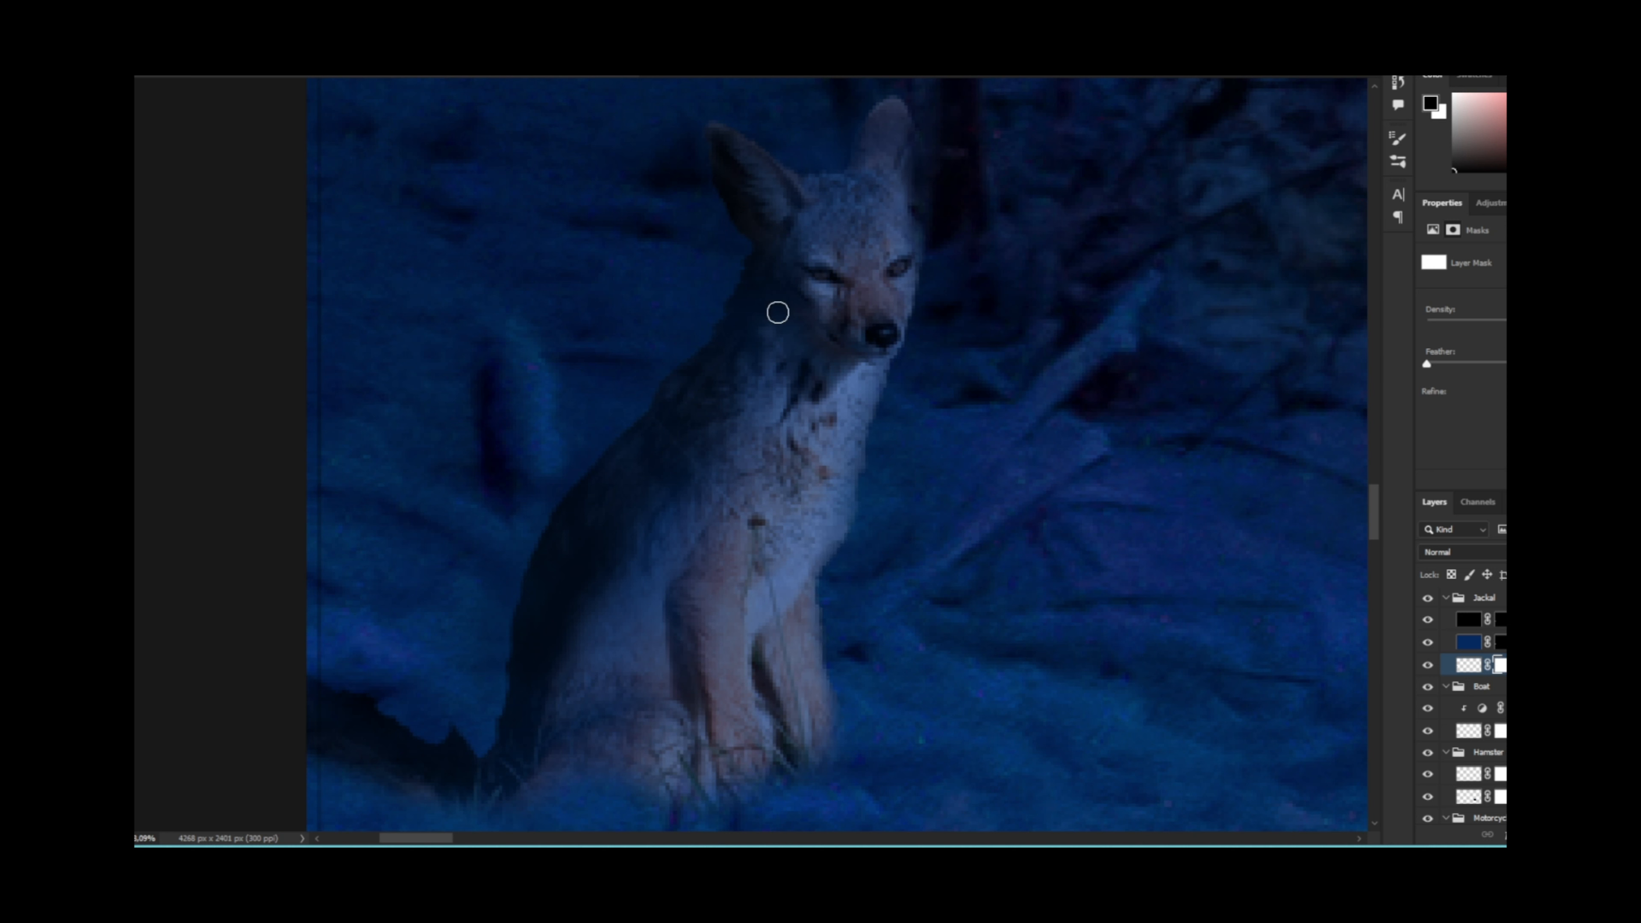
left_click(1426, 621)
left_click(1426, 621)
Step: Clear the black and blue shading from the jackal's back, flank and tail with a larger brush
left_click(1502, 623)
key("]")
key("]")
key("]")
key("]")
key("]")
mouse_move(483, 734)
left_mouse_down()
mouse_move(561, 695)
mouse_move(544, 772)
left_mouse_up()
left_click_drag(704, 511, 572, 644)
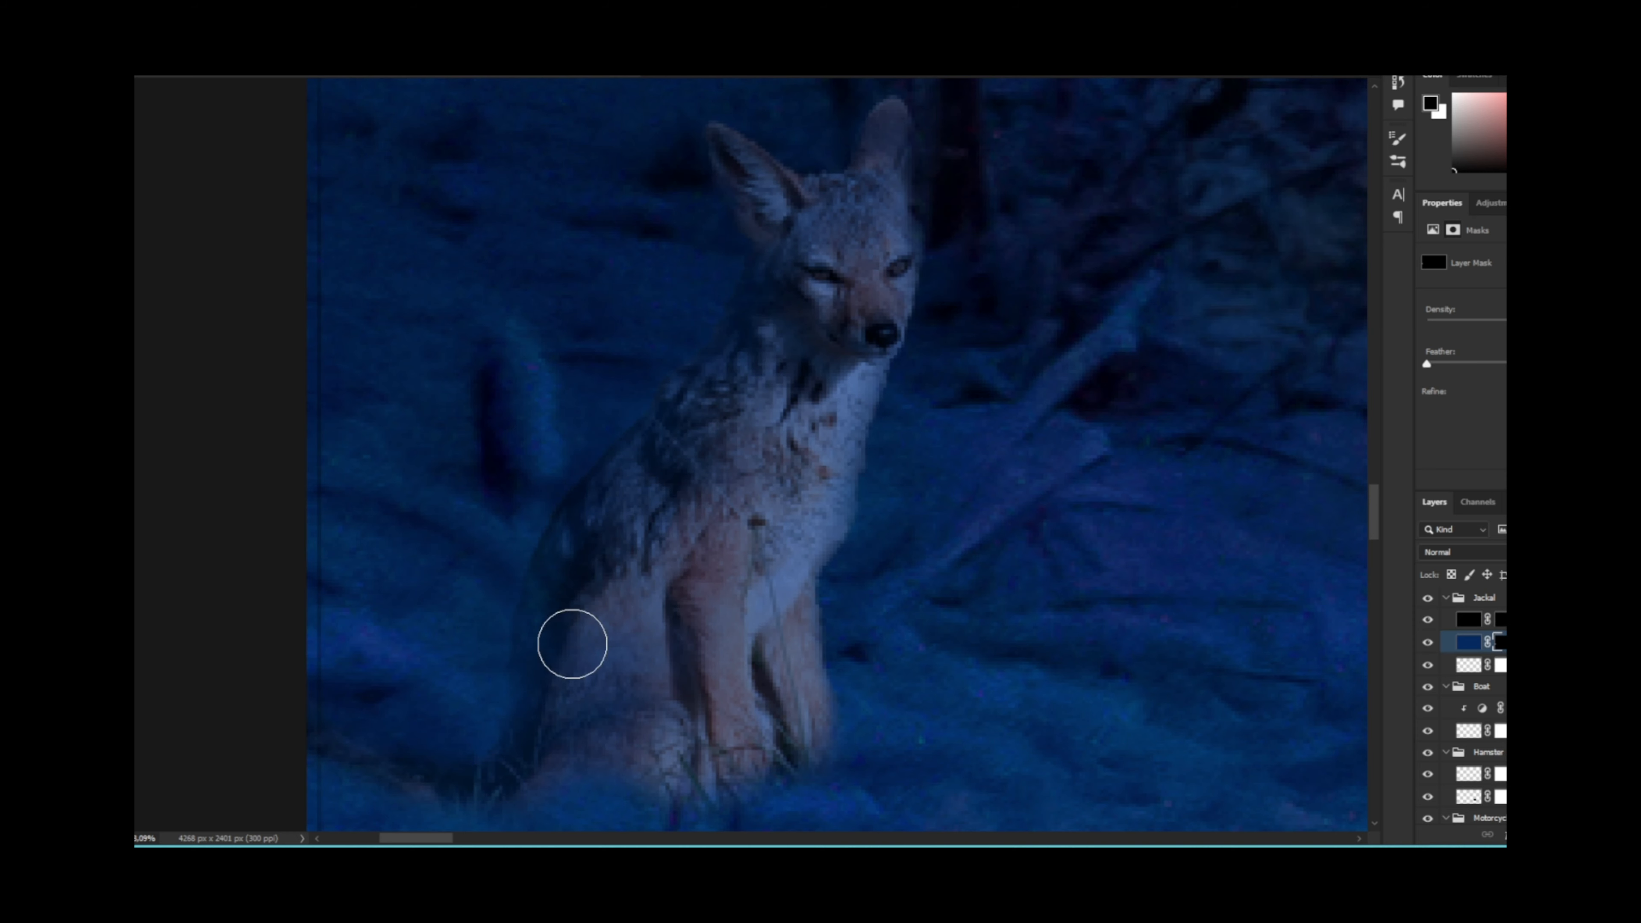
key("ctrl+z")
key("ctrl+z")
key("ctrl+z")
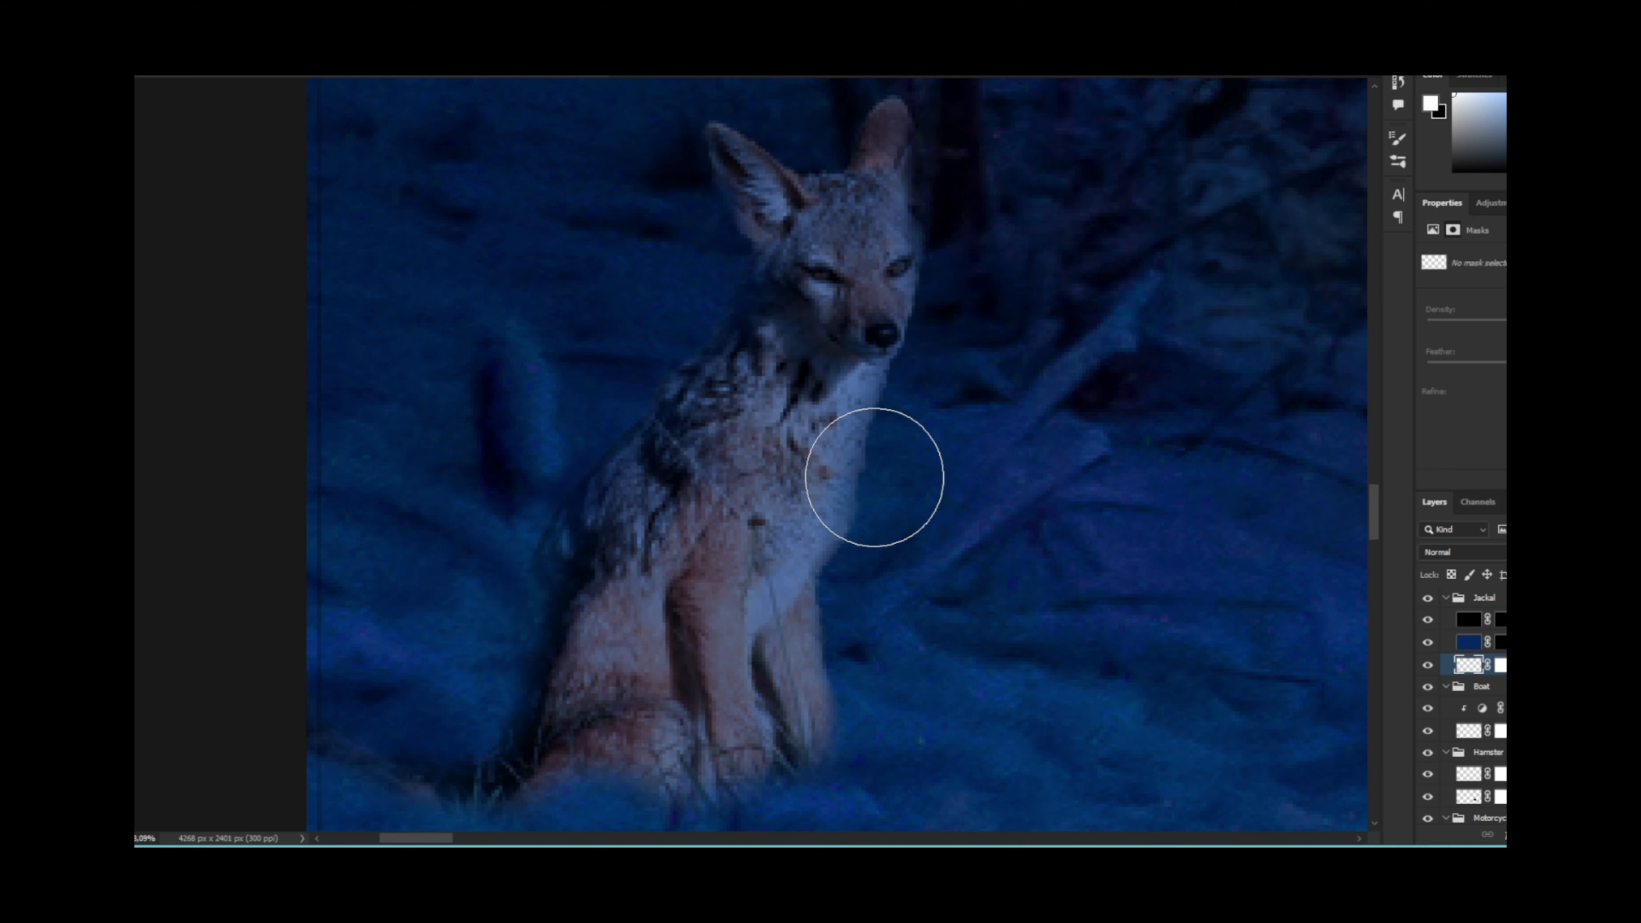
Step: Rework the jackal's layer mask around its tail, hindquarters and chest
left_click(1500, 665)
left_click_drag(798, 239, 721, 401)
key("ctrl+z")
key("x")
left_click_drag(552, 567, 414, 769)
left_click_drag(630, 707, 804, 549)
key("x")
Step: Soften the fur edges along the jackal's ears, back and chest on its mask with a smaller brush
key("[")
key("[")
key("[")
key("[")
key("[")
left_click_drag(972, 97, 779, 388)
left_click_drag(635, 529, 491, 795)
mouse_move(479, 810)
left_mouse_down()
mouse_move(717, 550)
mouse_move(657, 640)
left_mouse_up()
left_click_drag(1140, 281, 757, 549)
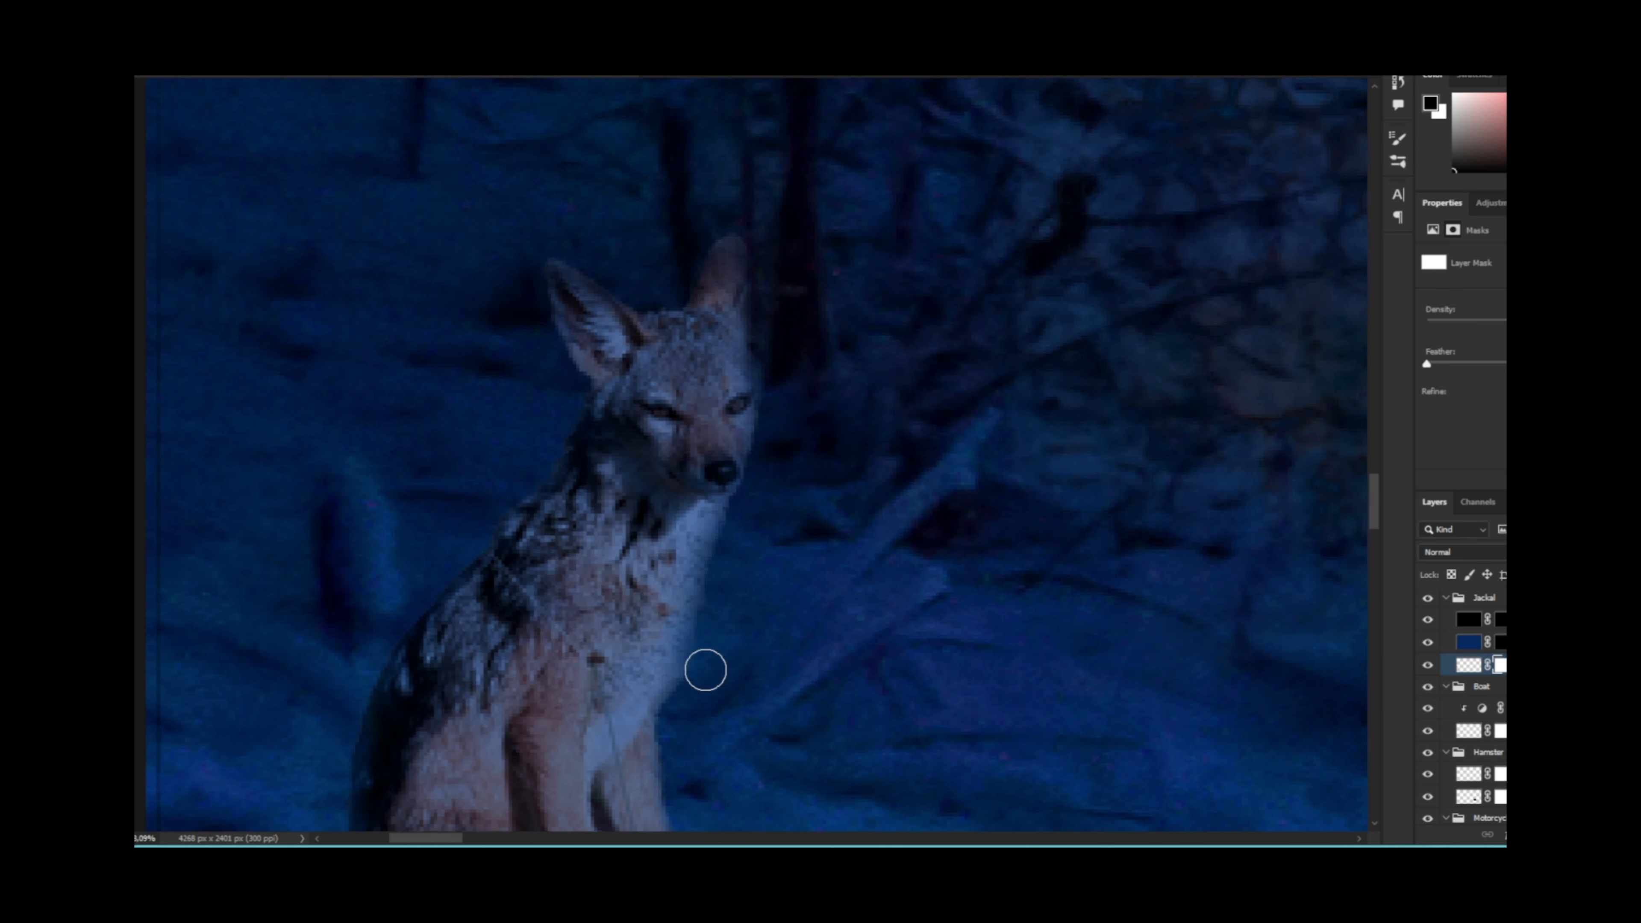
left_click_drag(666, 762, 775, 404)
Step: Reselect the jackal's outline and paint blue shading along its back and ear on the blue layer's mask
left_click_drag(427, 213, 508, 470)
scroll(853, 608, "up", 3)
scroll(853, 608, "down", 2)
left_click_drag(1001, 447, 867, 357)
left_click(1501, 641)
key("ctrl+shift+d")
left_click_drag(543, 385, 310, 701)
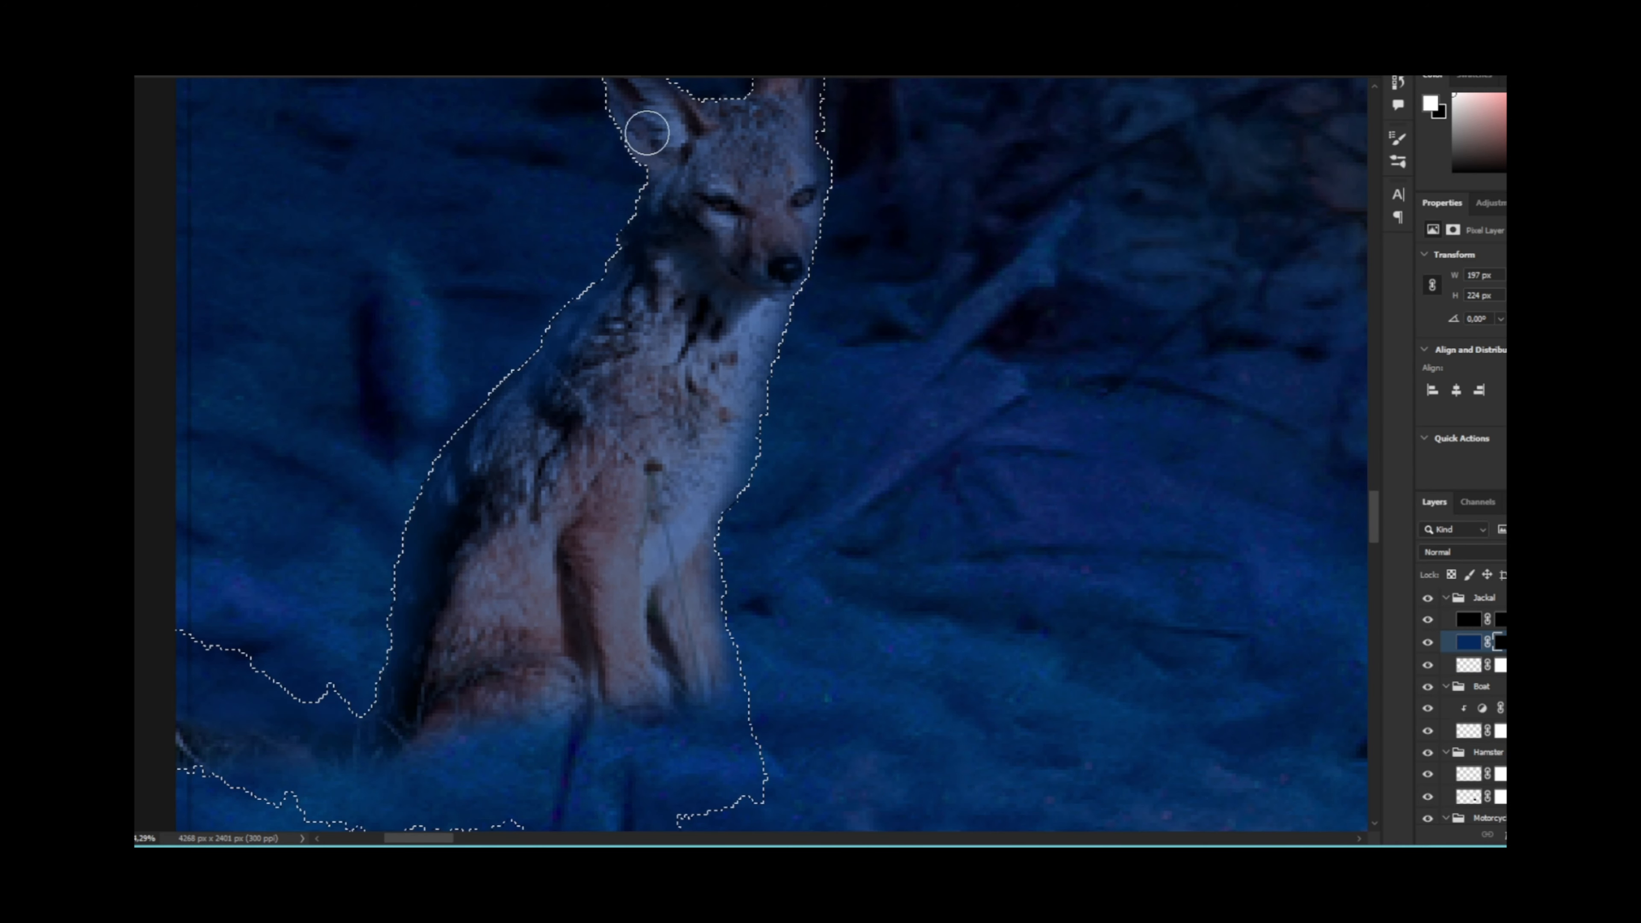
left_click_drag(646, 137, 612, 302)
Step: Broaden the blue shading across the jackal's flank, back and head with a larger brush
key("bracketright")
key("bracketright")
key("bracketright")
key("bracketright")
key("bracketright")
key("bracketright")
key("bracketright")
key("bracketright")
left_click_drag(368, 651, 435, 447)
left_click_drag(646, 84, 570, 220)
Step: Paint black shadow over the jackal's ears, back and tail on the black layer's mask with a smaller brush
key("bracketleft")
key("bracketleft")
key("bracketleft")
key("bracketleft")
key("bracketleft")
key("bracketleft")
key("bracketleft")
key("x")
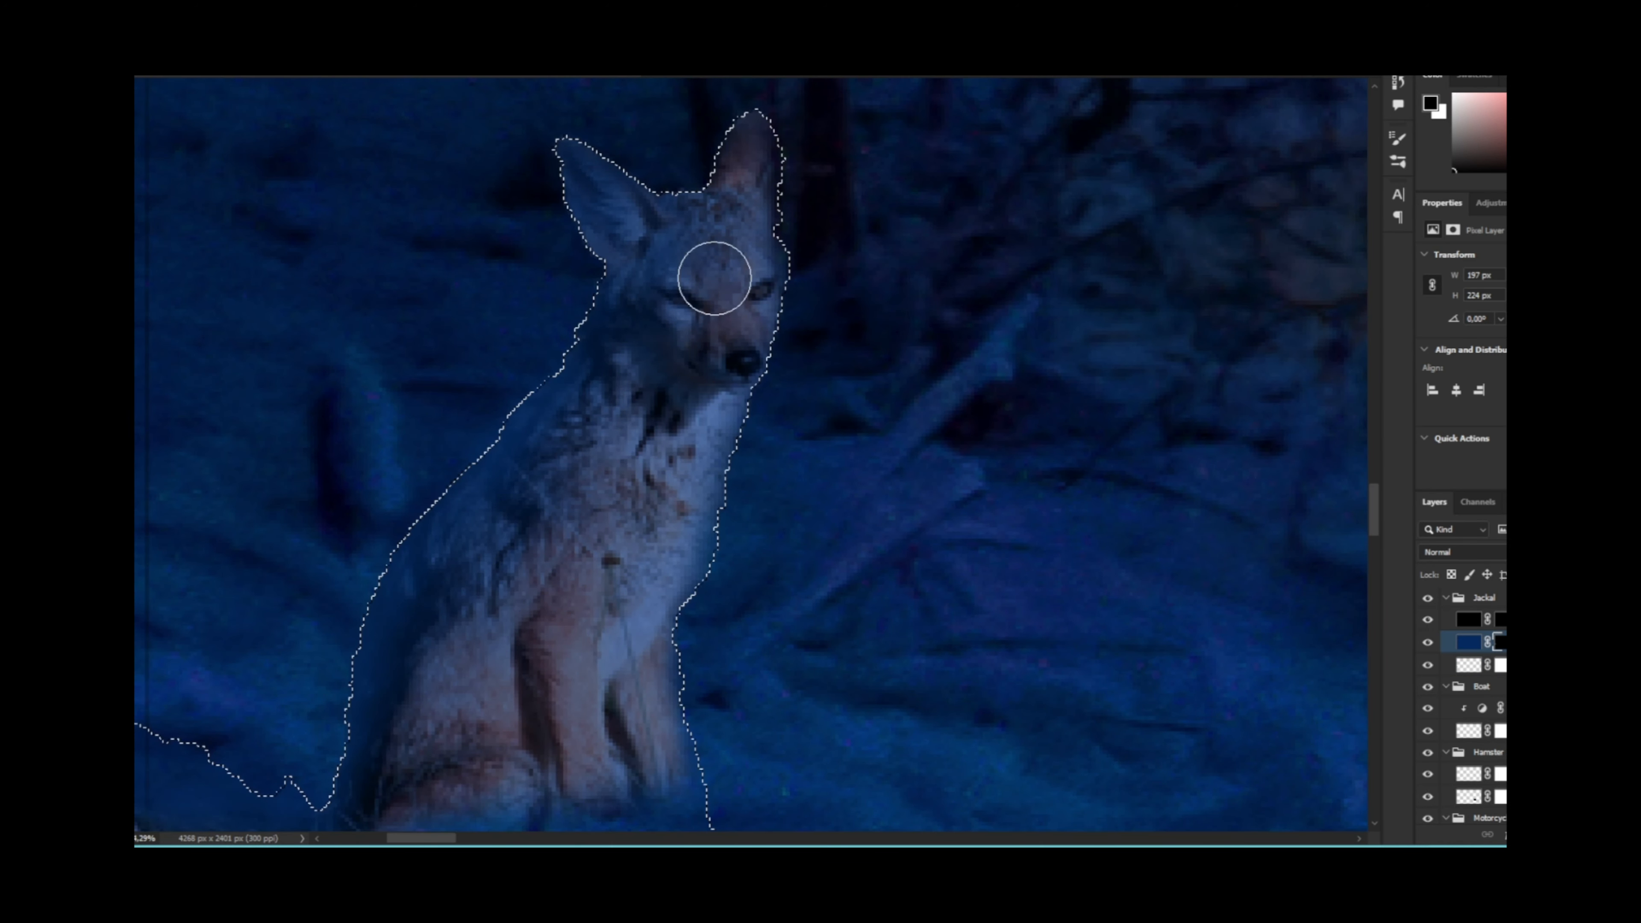
left_click(1499, 619)
scroll(568, 201, "down", 2)
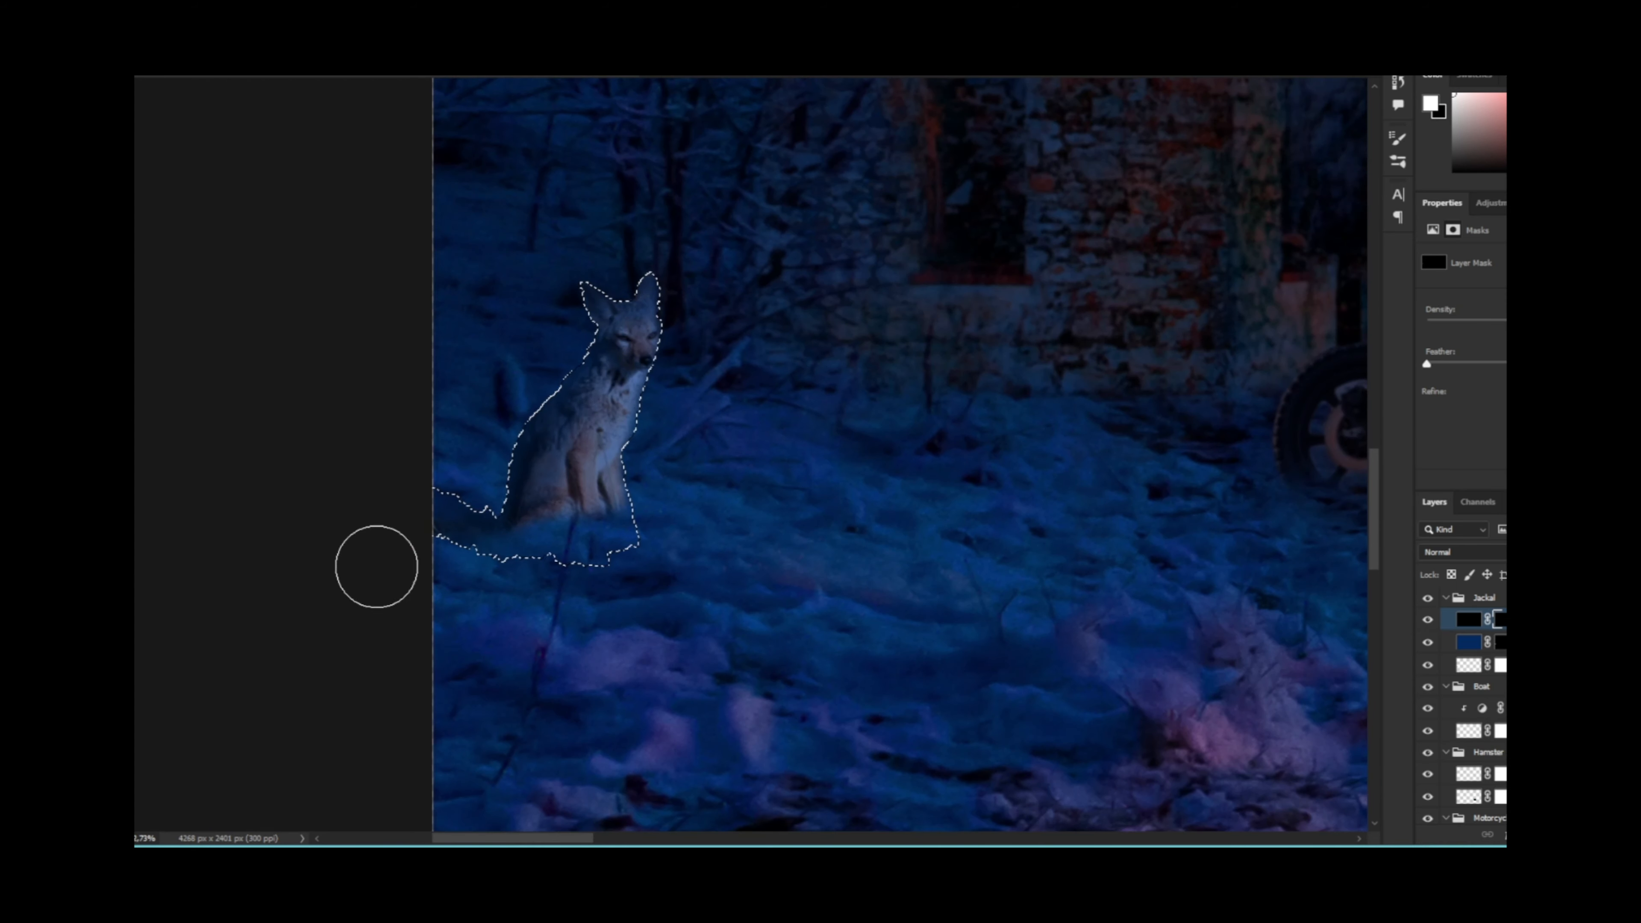
scroll(693, 488, "down", 2)
scroll(234, 488, "up", 4)
left_click(1471, 671, "ctrl")
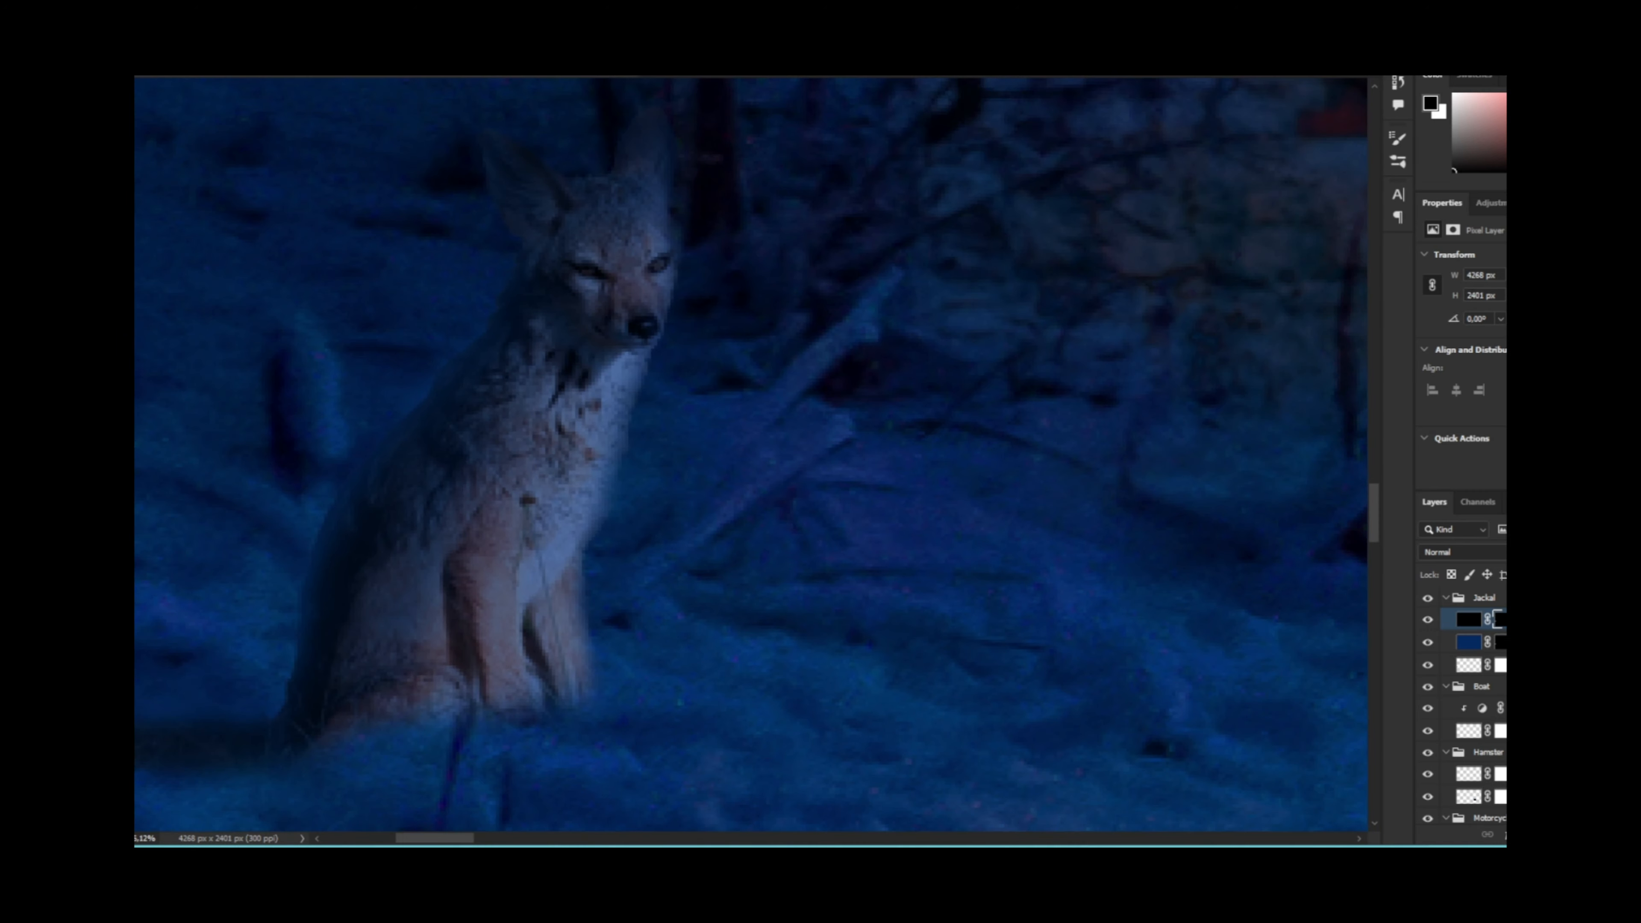
Step: Create a new layer filled with orange-red sampled from the fire-lit snow, and hide it behind a black mask
key("ctrl+shift+alt+n")
left_click(761, 440)
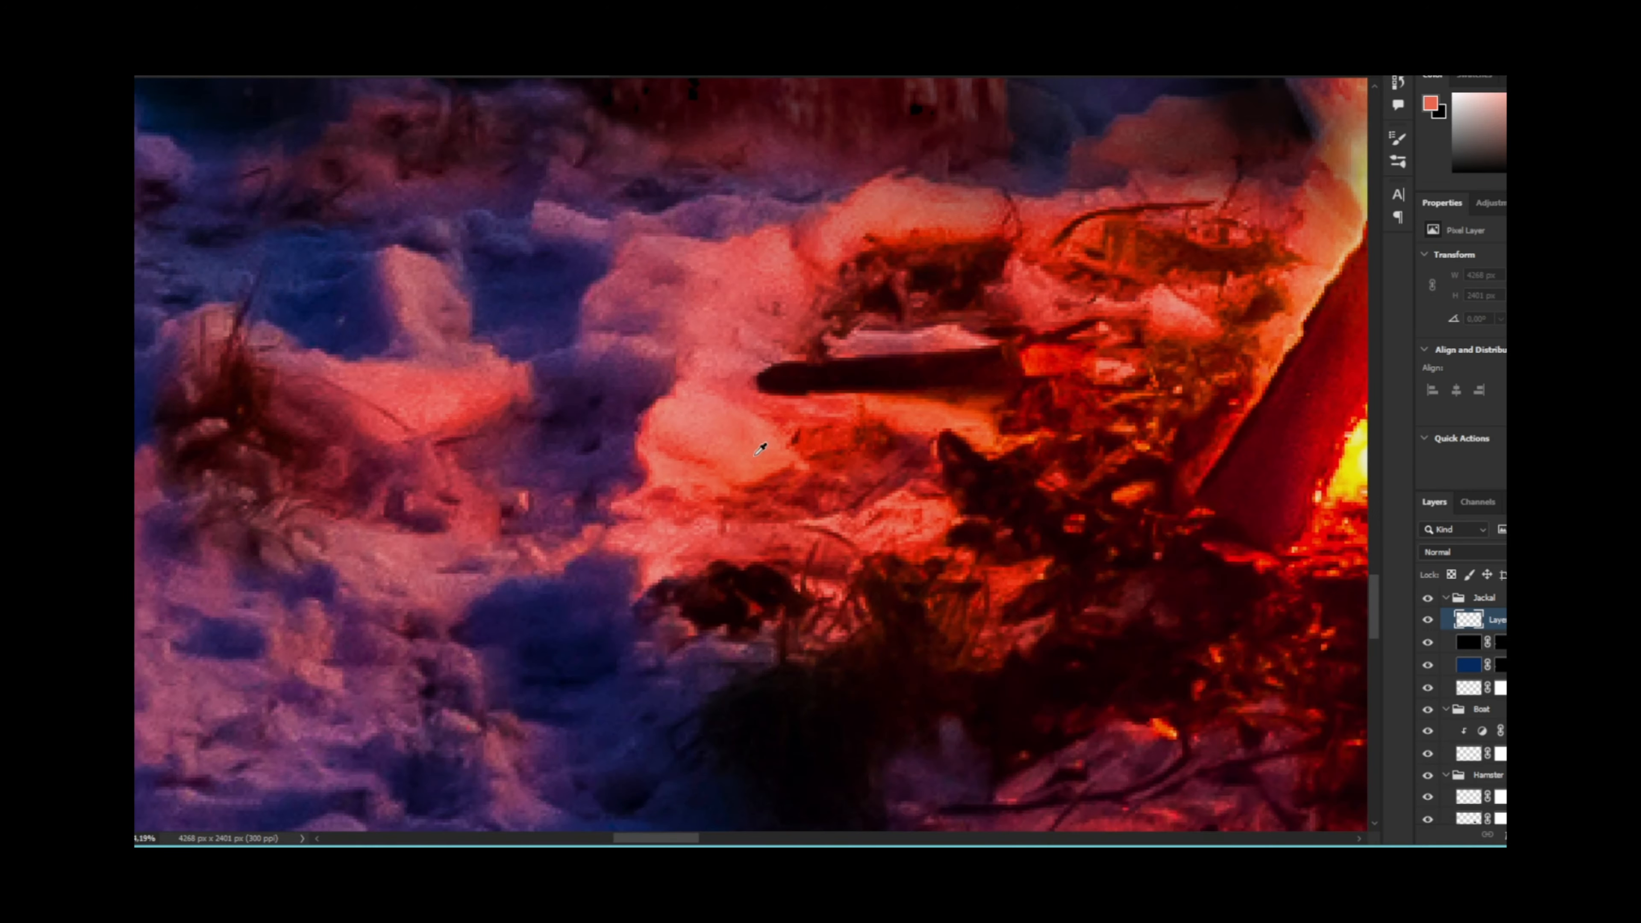
key("alt+BackSpace")
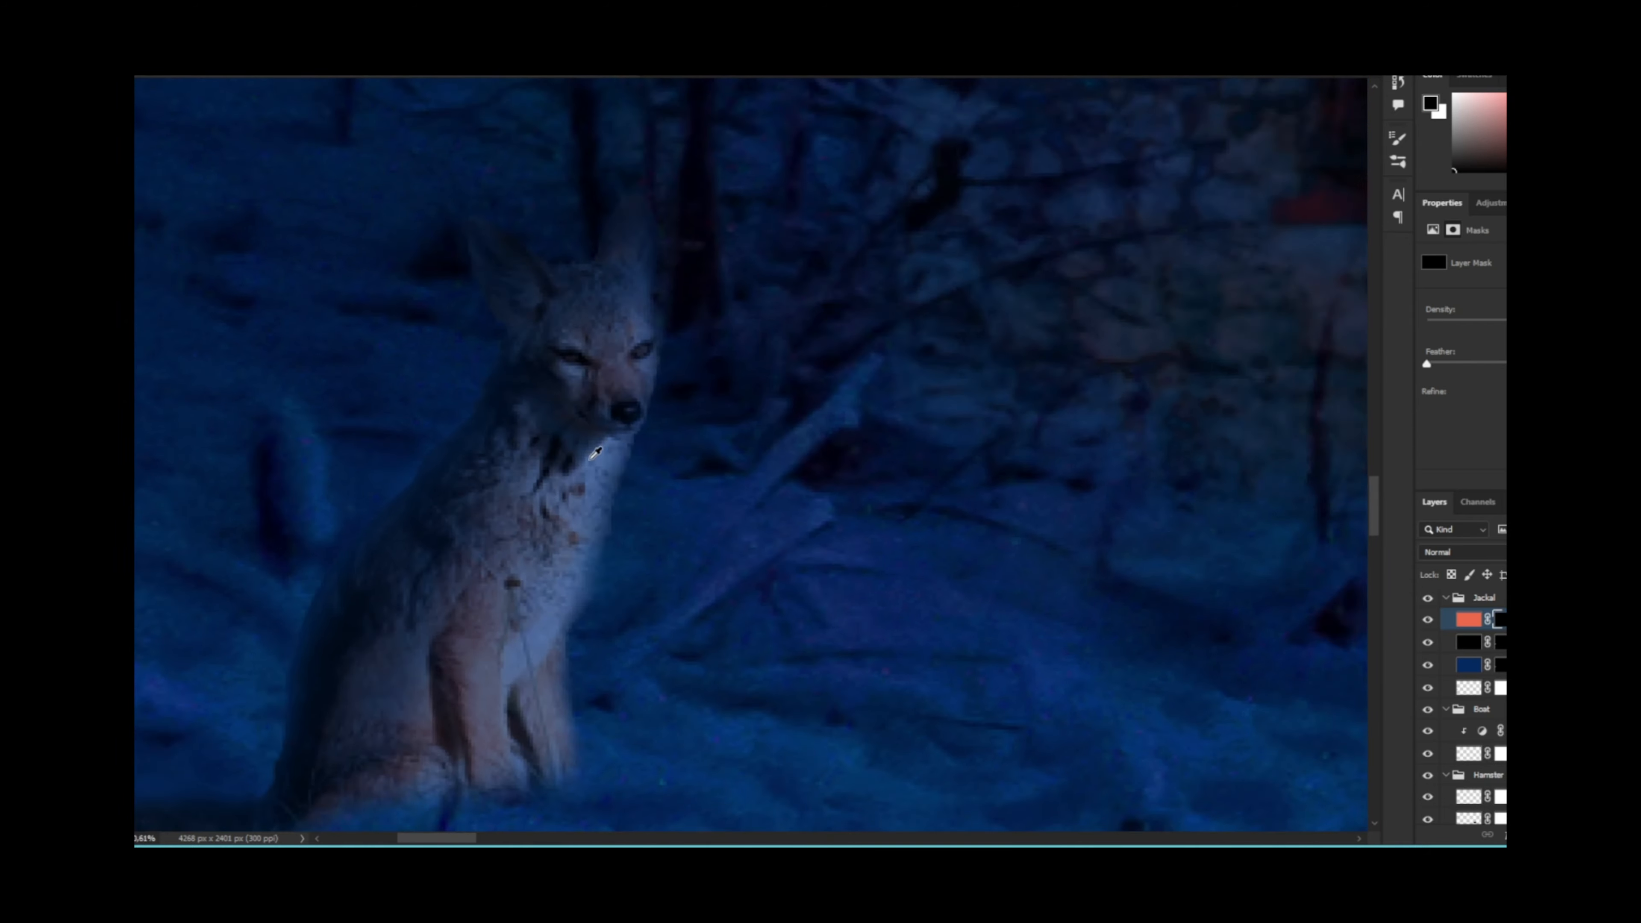
scroll(590, 459, "up", 1)
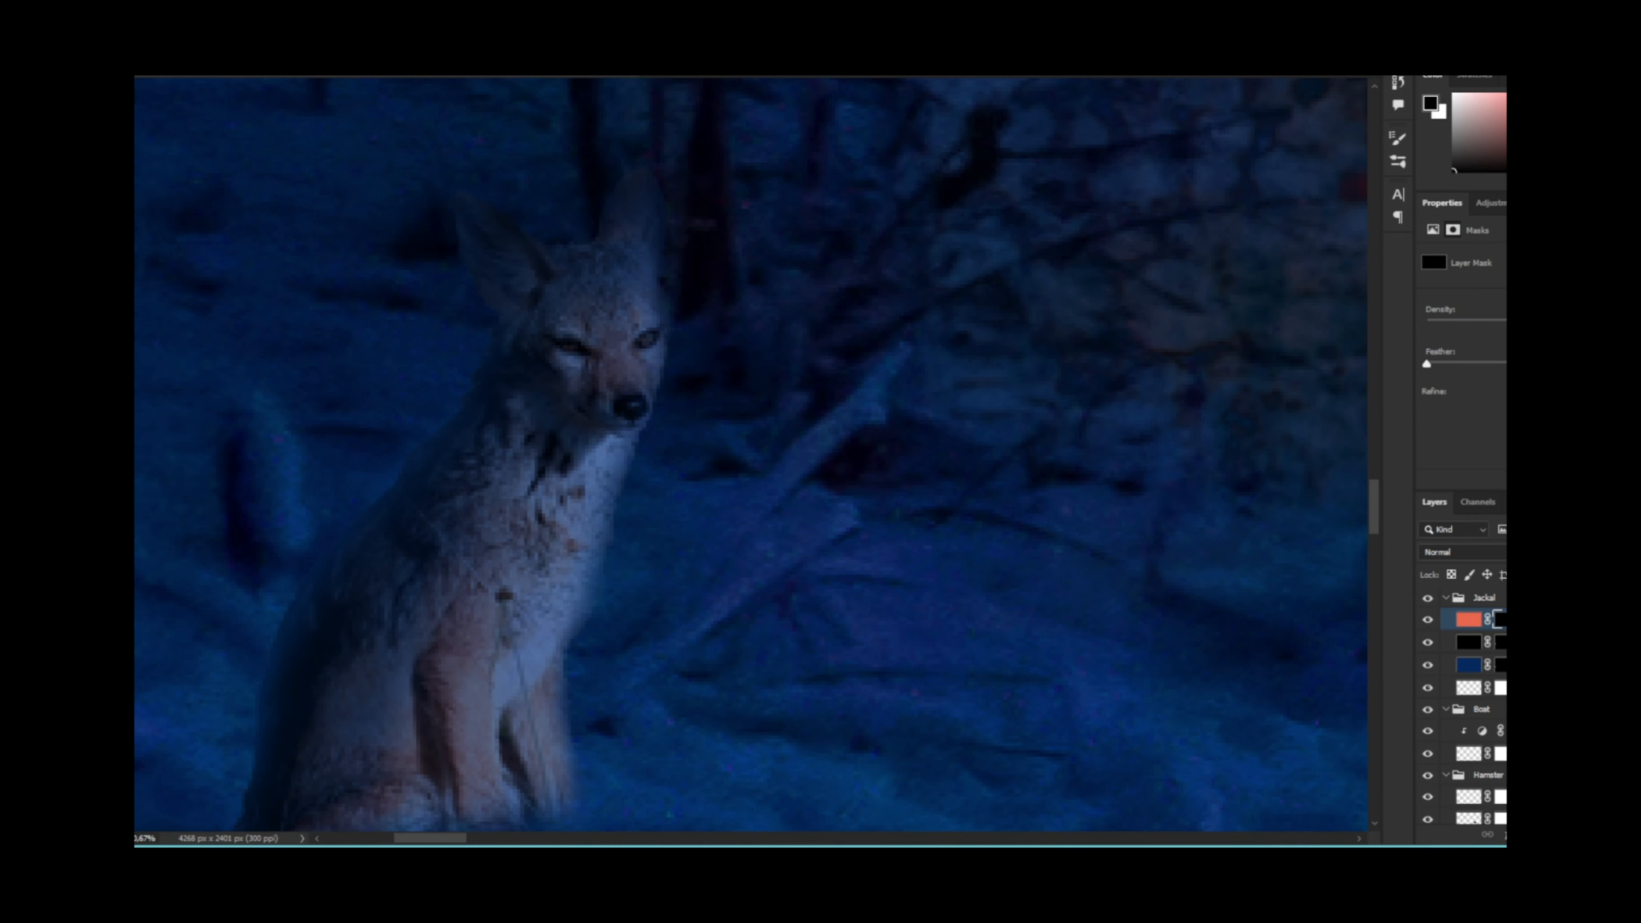
Step: Choose a 50 px grass brush from the Grass Brushes set for painting fur strokes on the jackal's orange layer mask
key("F5")
scroll(886, 329, "down", 1)
left_click(1180, 131)
scroll(1202, 427, "up", 5)
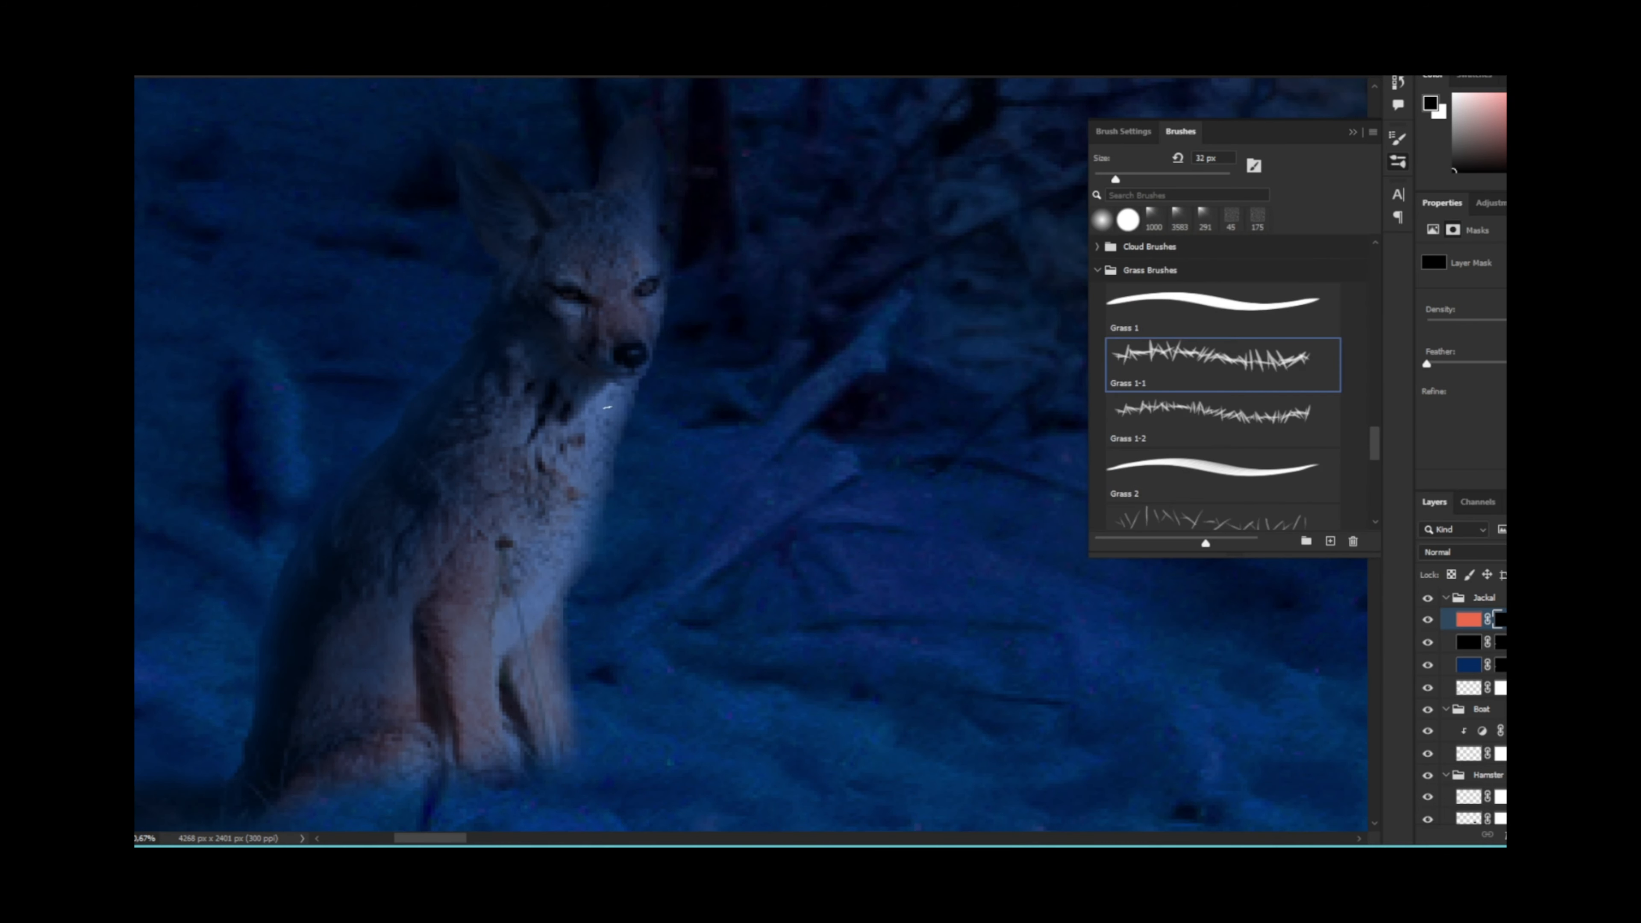
scroll(590, 416, "up", 8)
key("F5")
key("bracketleft")
key("bracketleft")
key("bracketleft")
key("bracketleft")
key("bracketleft")
key("bracketleft")
key("bracketleft")
key("bracketleft")
key("bracketleft")
key("bracketleft")
key("bracketleft")
key("bracketleft")
key("bracketleft")
key("bracketleft")
key("bracketright")
key("bracketright")
key("bracketright")
key("bracketright")
key("bracketright")
key("bracketright")
key("bracketright")
key("bracketright")
key("bracketright")
key("bracketright")
key("bracketright")
key("bracketright")
key("bracketright")
key("bracketright")
key("bracketright")
key("bracketright")
key("bracketright")
key("bracketright")
key("bracketright")
key("bracketright")
left_click(1180, 132)
left_click(1215, 346)
key("F5")
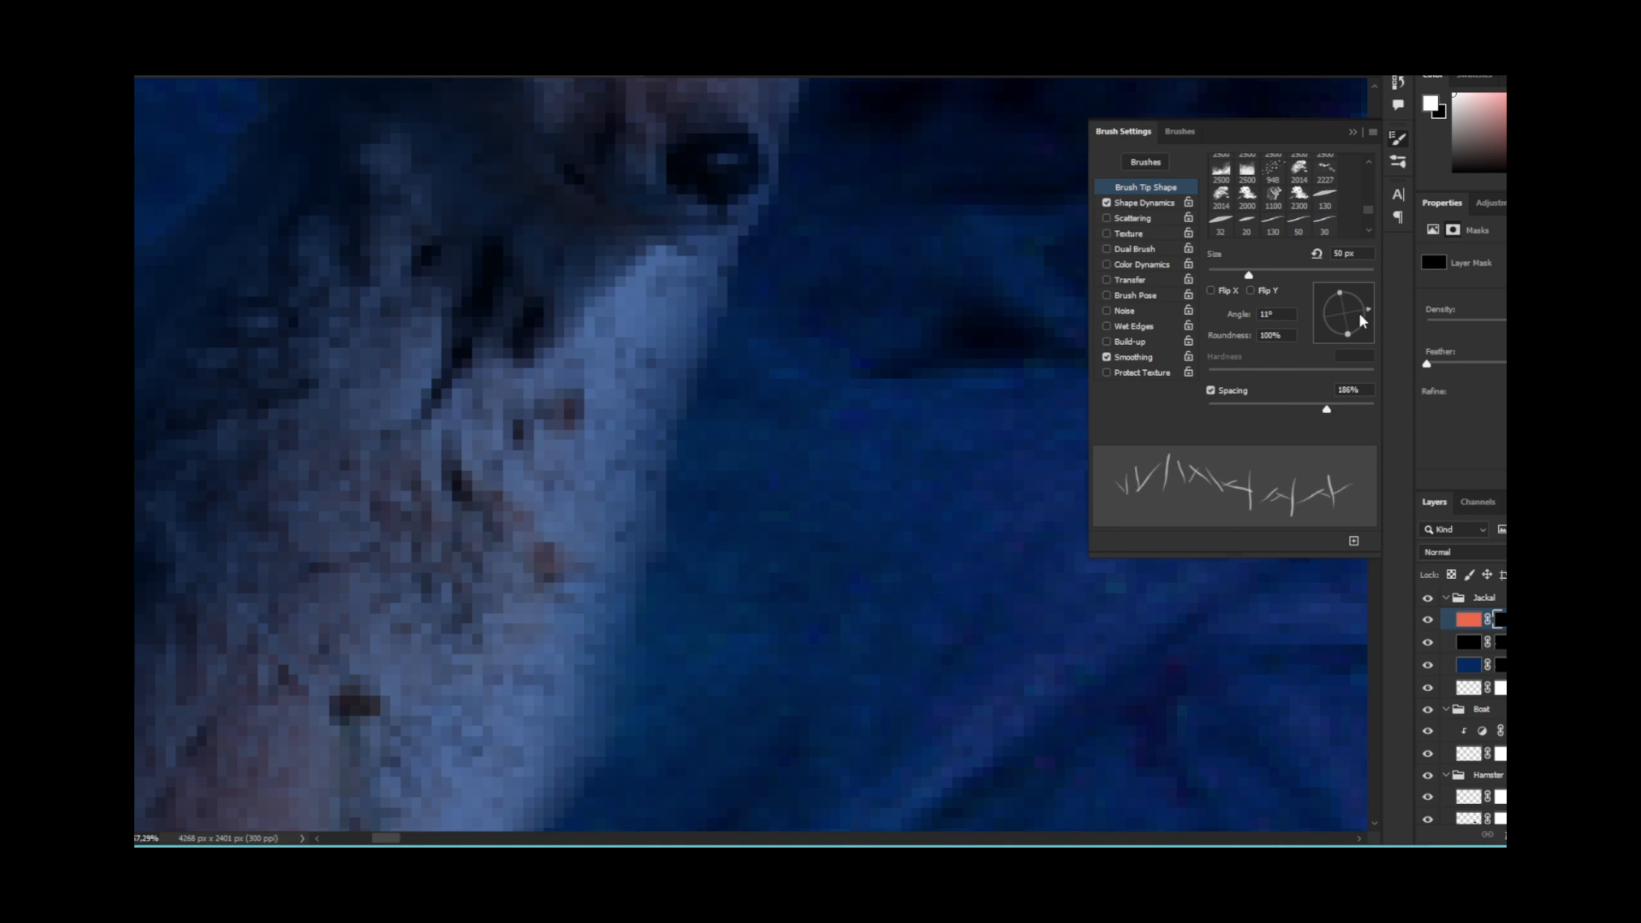
Step: Set the grass brush to 86% size jitter, 20% minimum diameter, no angle or roundness jitter, and a -4° tip angle
key("F5")
key("F5")
left_click(1123, 133)
left_click(1150, 204)
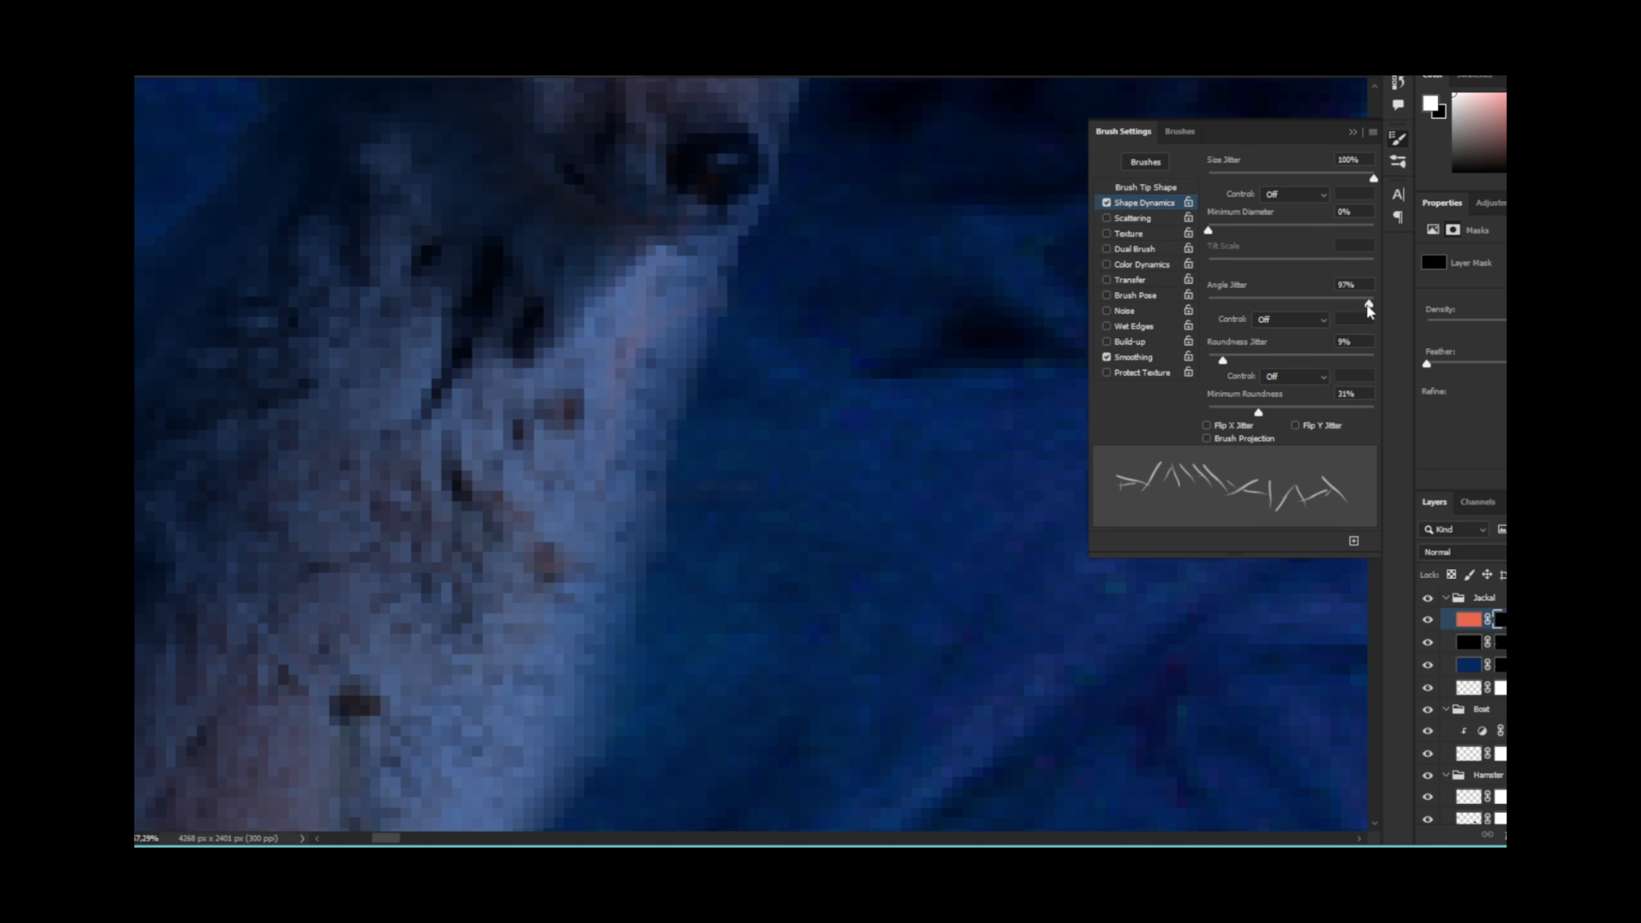
left_click_drag(1261, 178, 1350, 178)
left_click_drag(1257, 412, 1242, 412)
left_click(1293, 376)
left_click(1270, 391)
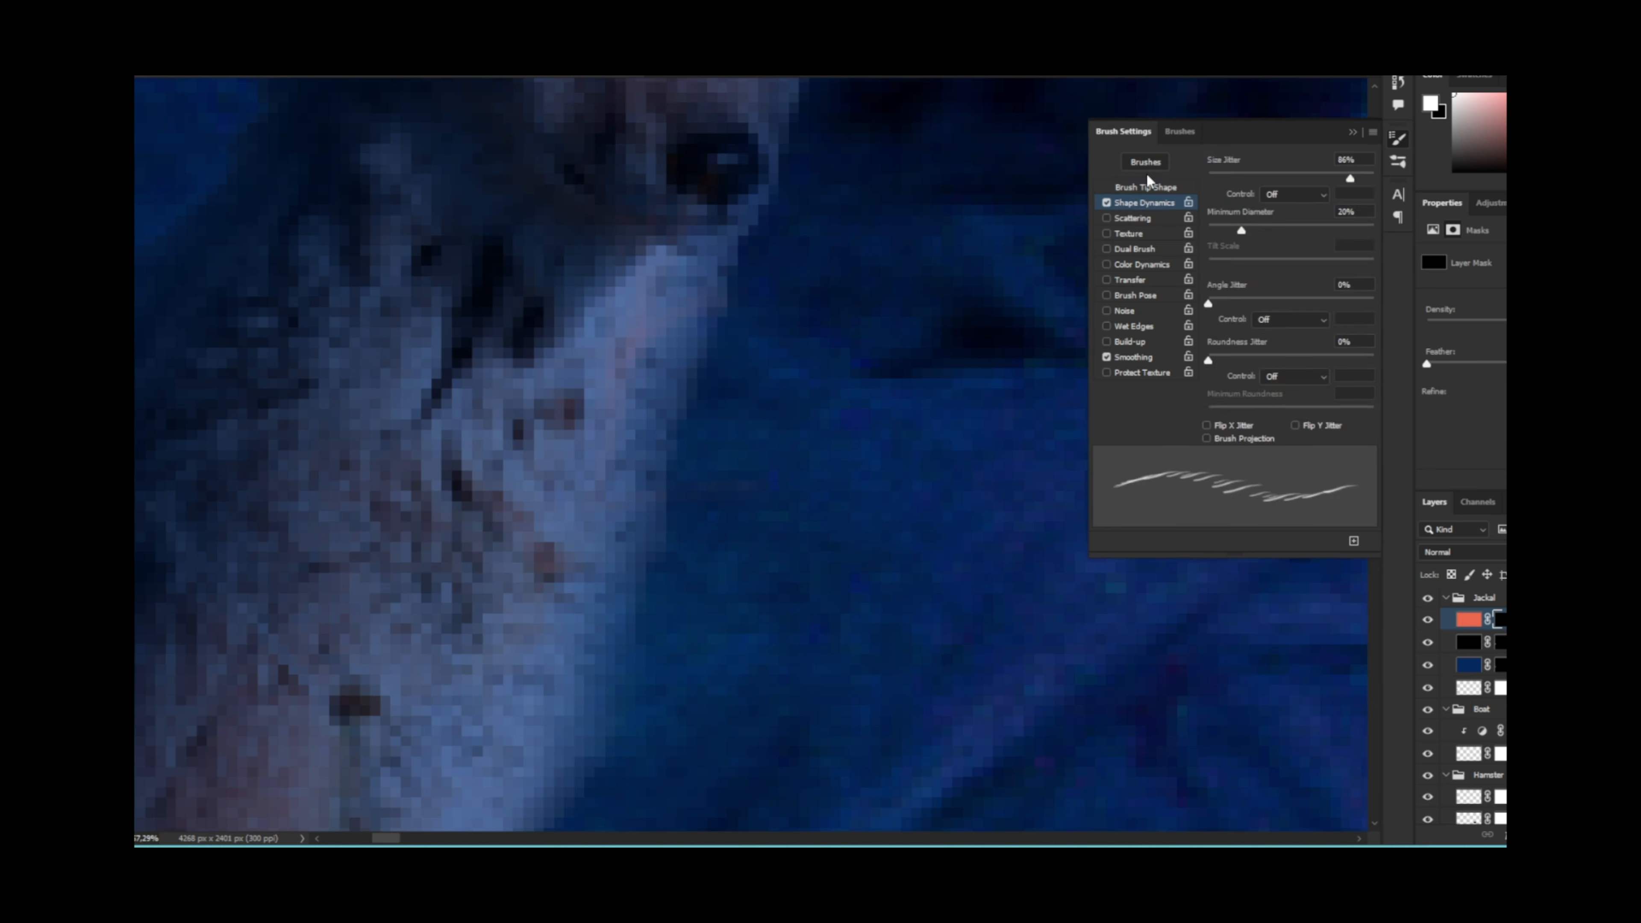
left_click(1145, 187)
left_click_drag(1353, 303, 1360, 315)
left_click(1367, 315)
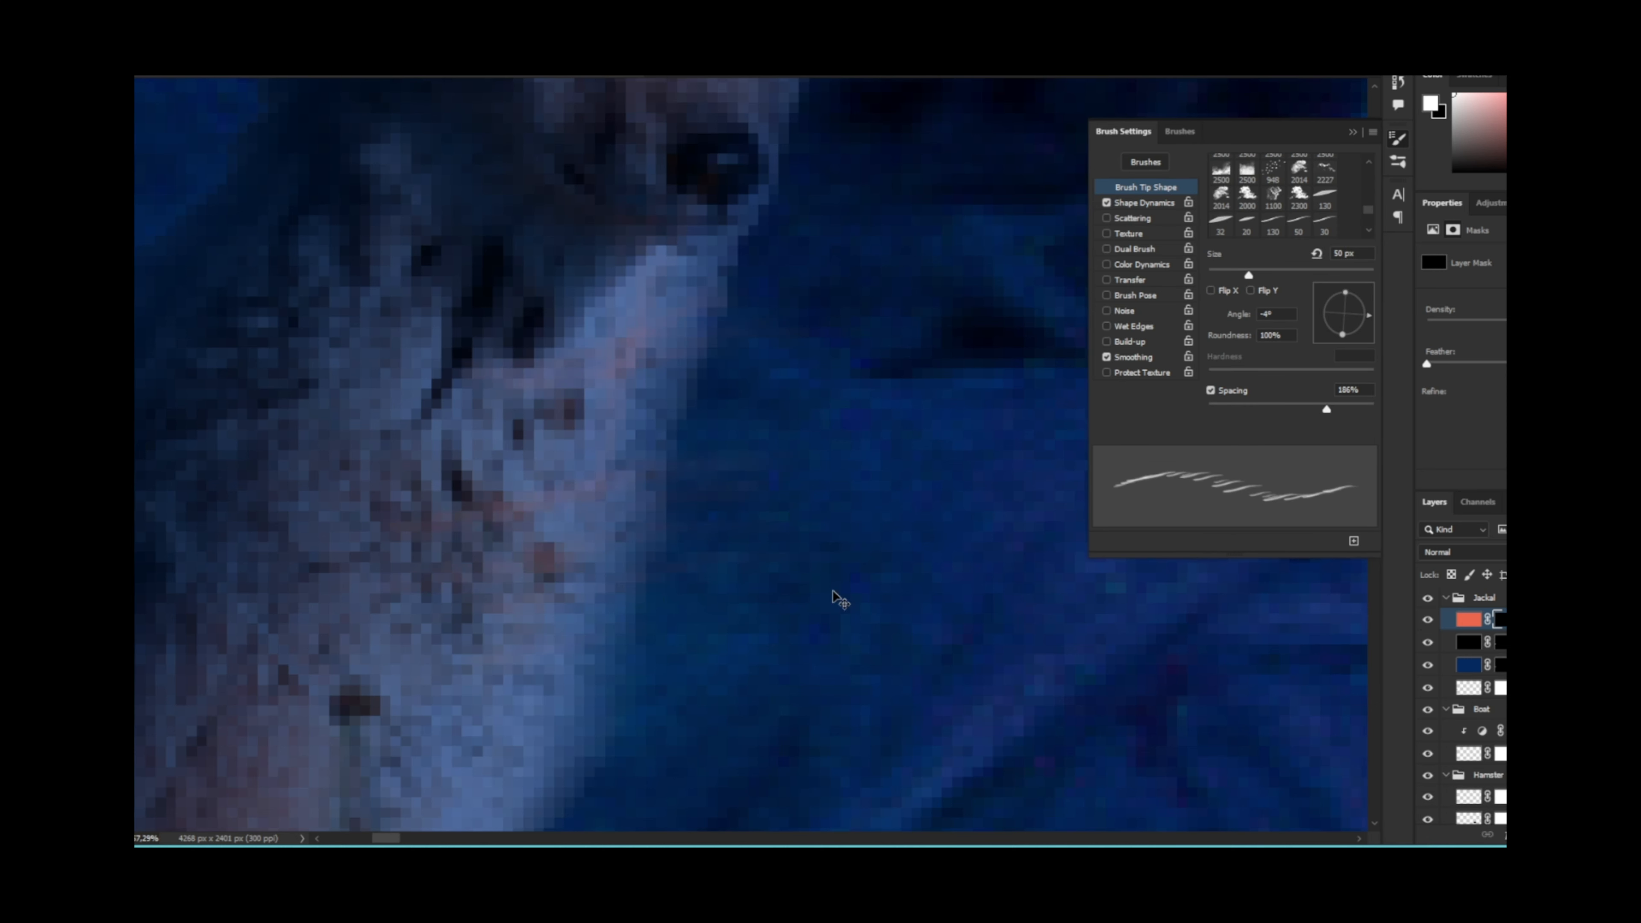
Step: Paint orange fur highlights across the jackal's chest and neck on the orange layer's mask with the grass brush
left_click_drag(644, 505, 872, 607)
left_click_drag(624, 455, 561, 455)
scroll(550, 540, "down", 5)
scroll(536, 582, "up", 4)
left_click_drag(537, 582, 732, 158)
left_click_drag(442, 774, 592, 353)
scroll(628, 654, "down", 3)
scroll(628, 649, "down", 3)
scroll(809, 370, "up", 5)
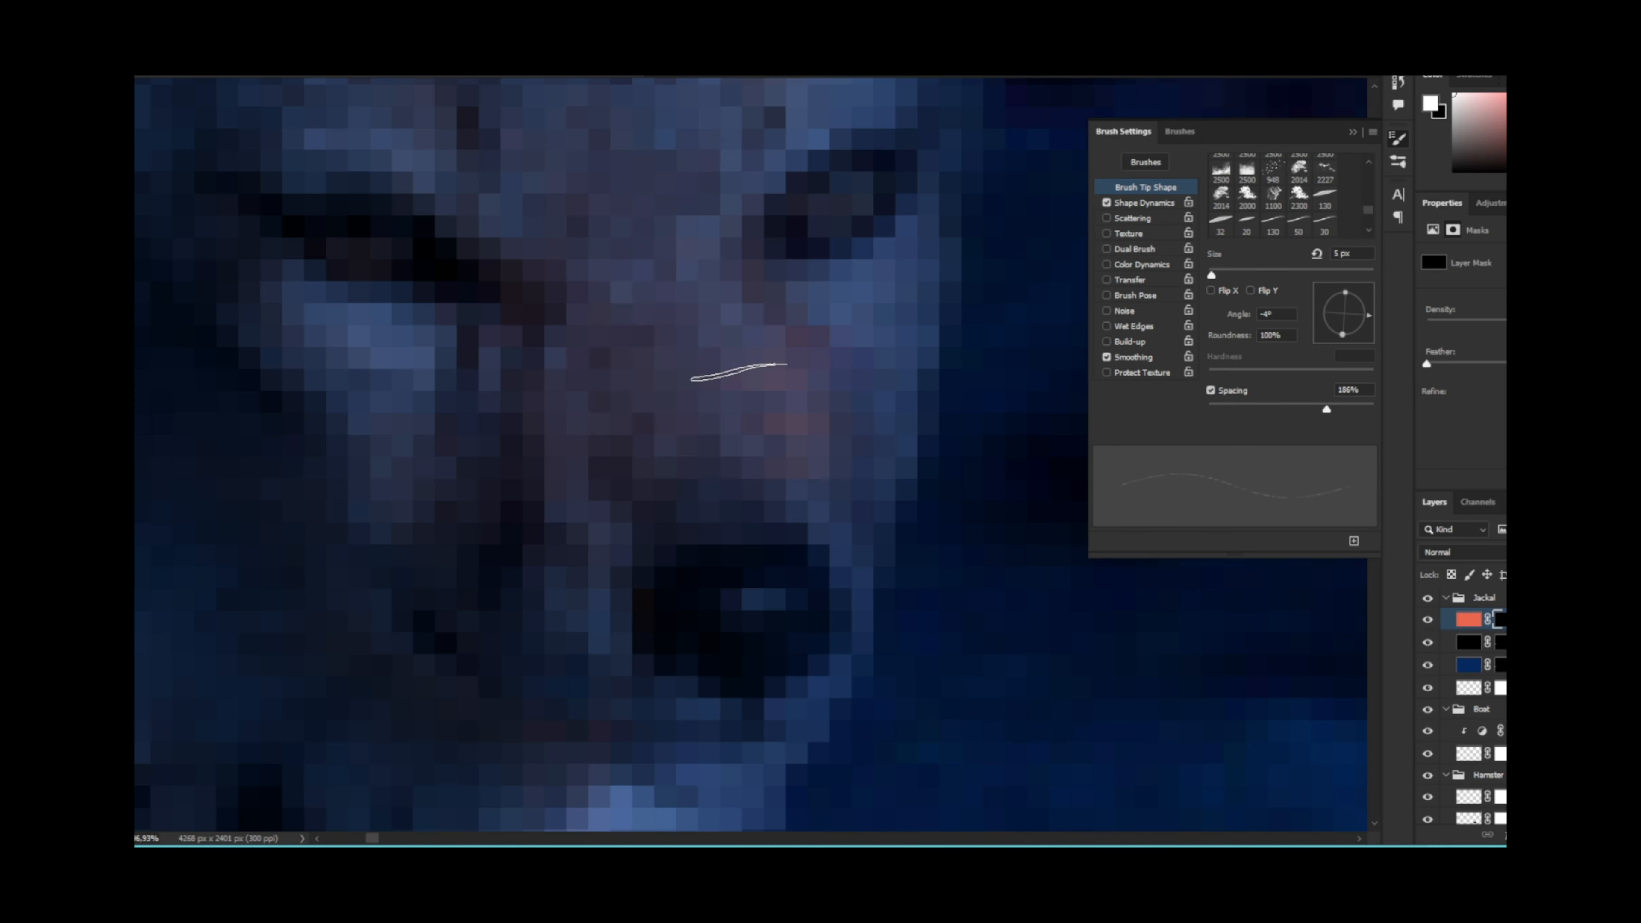
Step: Paint fine orange firelight strokes over the jackal's muzzle and face with the grass brush at 5 px
left_click_drag(669, 139, 582, 382)
left_click_drag(426, 612, 487, 130)
scroll(805, 521, "down", 2)
scroll(806, 521, "up", 2)
left_click_drag(723, 537, 791, 365)
Step: Change the orange layer's blend mode to Color Dodge and paint glowing highlights along the jackal's chin and upper chest
left_click(1456, 552)
left_click(1450, 597)
left_click_drag(711, 569, 665, 574)
scroll(749, 677, "down", 3)
scroll(755, 672, "down", 5)
scroll(826, 686, "up", 5)
left_click_drag(826, 686, 602, 204)
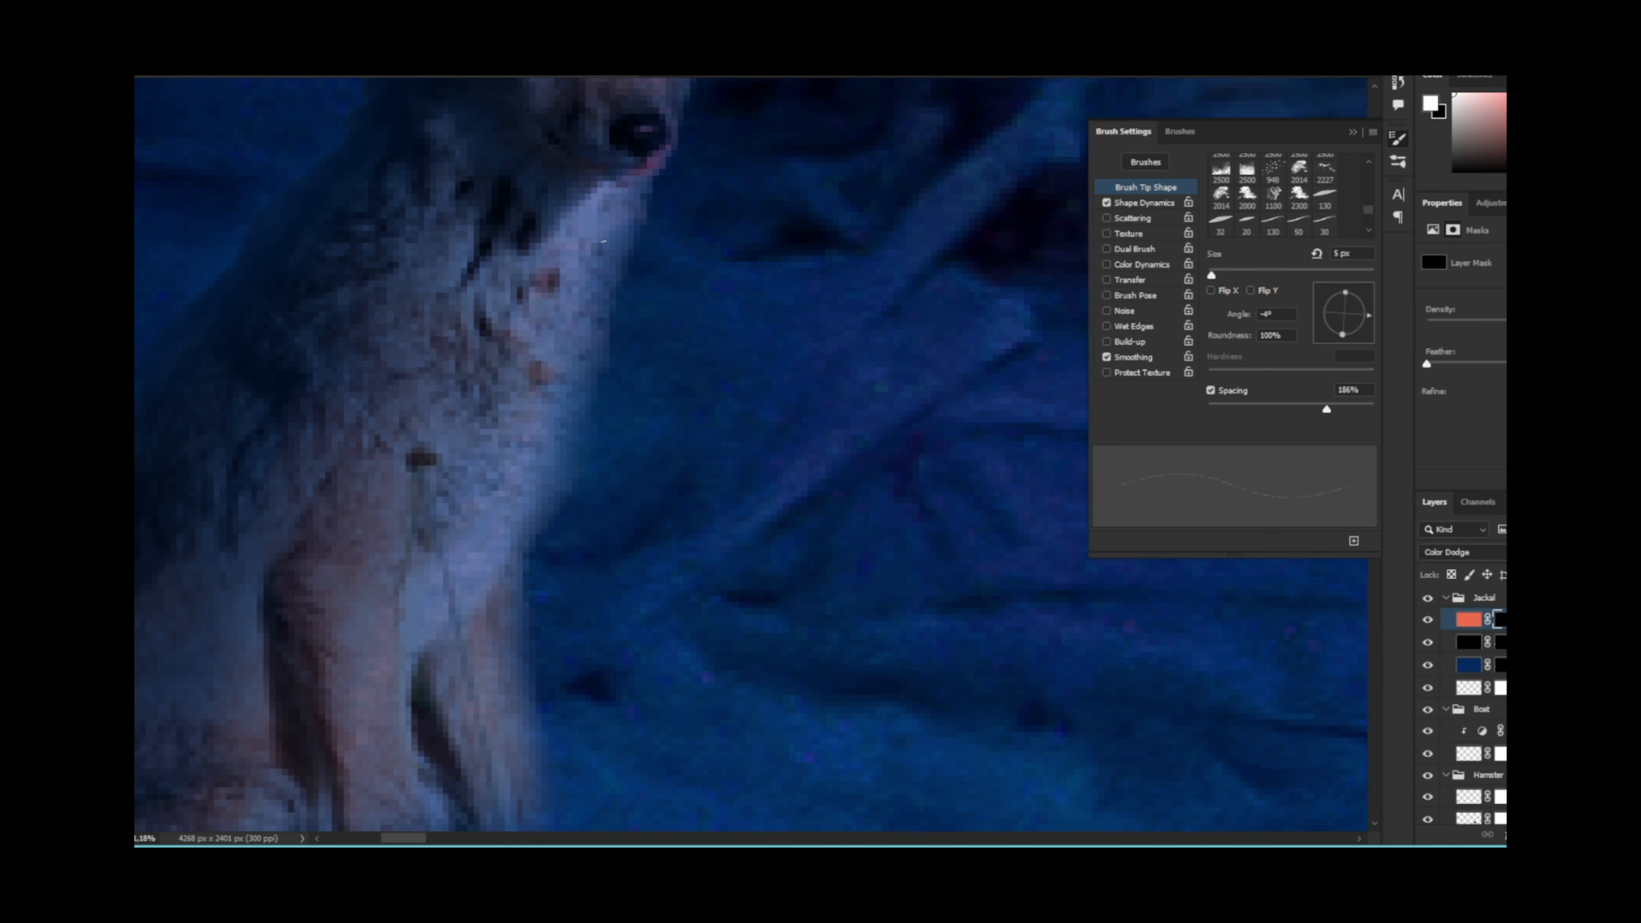
Step: Paint orange glow strokes on the jackal's front legs, lower chest and forehead with the 5 px grass brush
left_click_drag(508, 639, 494, 285)
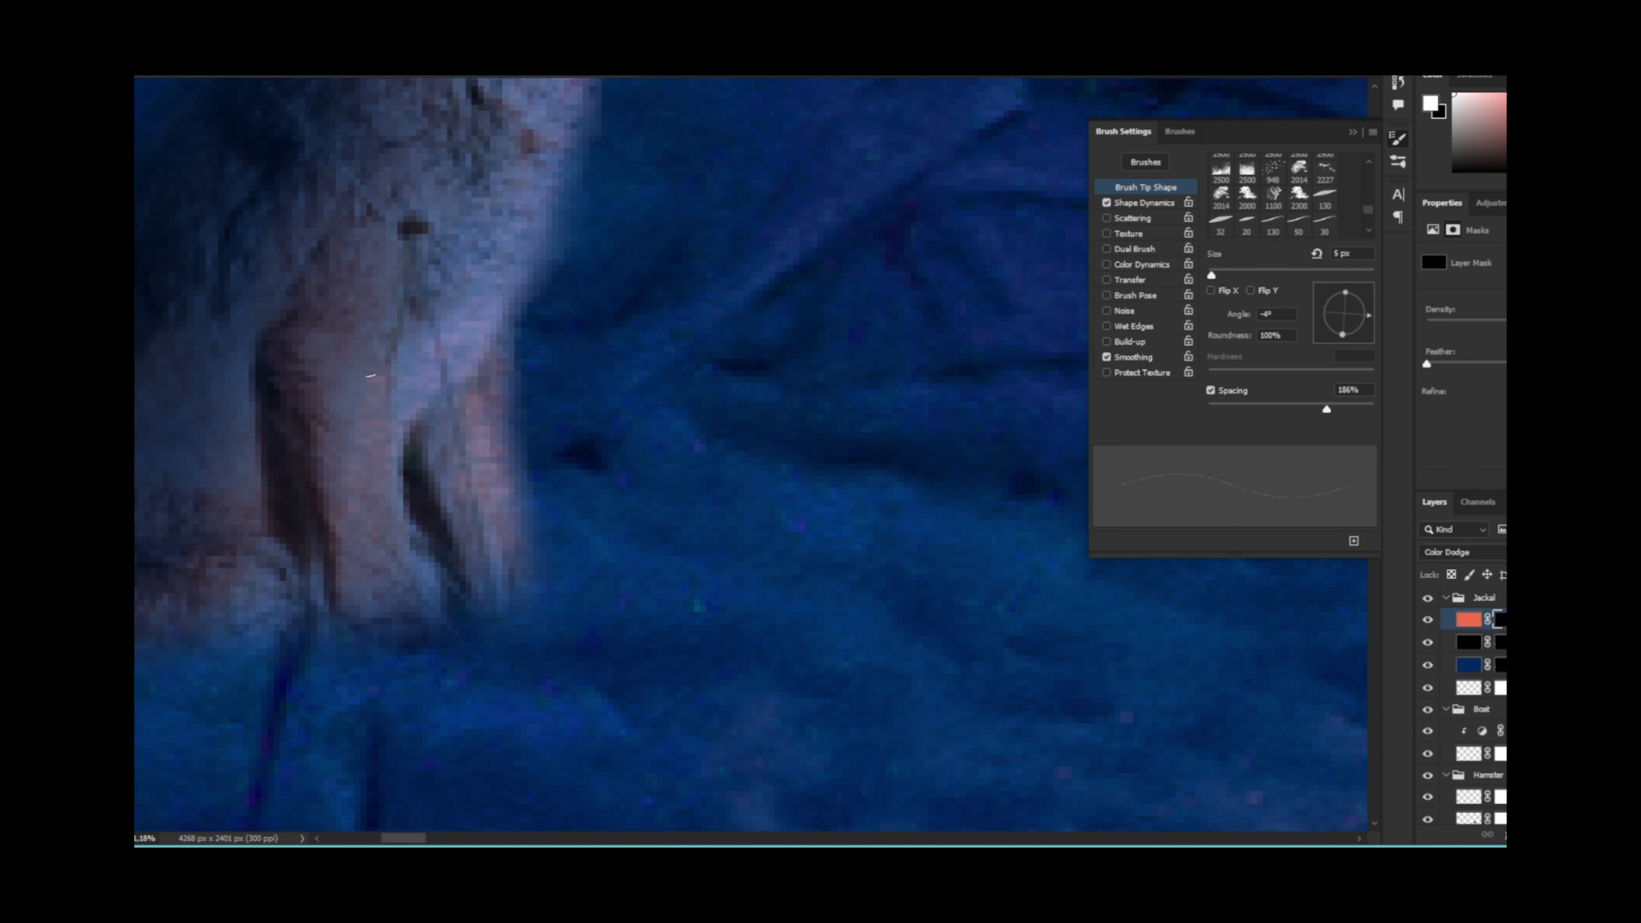
left_click_drag(424, 219, 421, 423)
scroll(537, 149, "down", 5)
scroll(444, 391, "up", 5)
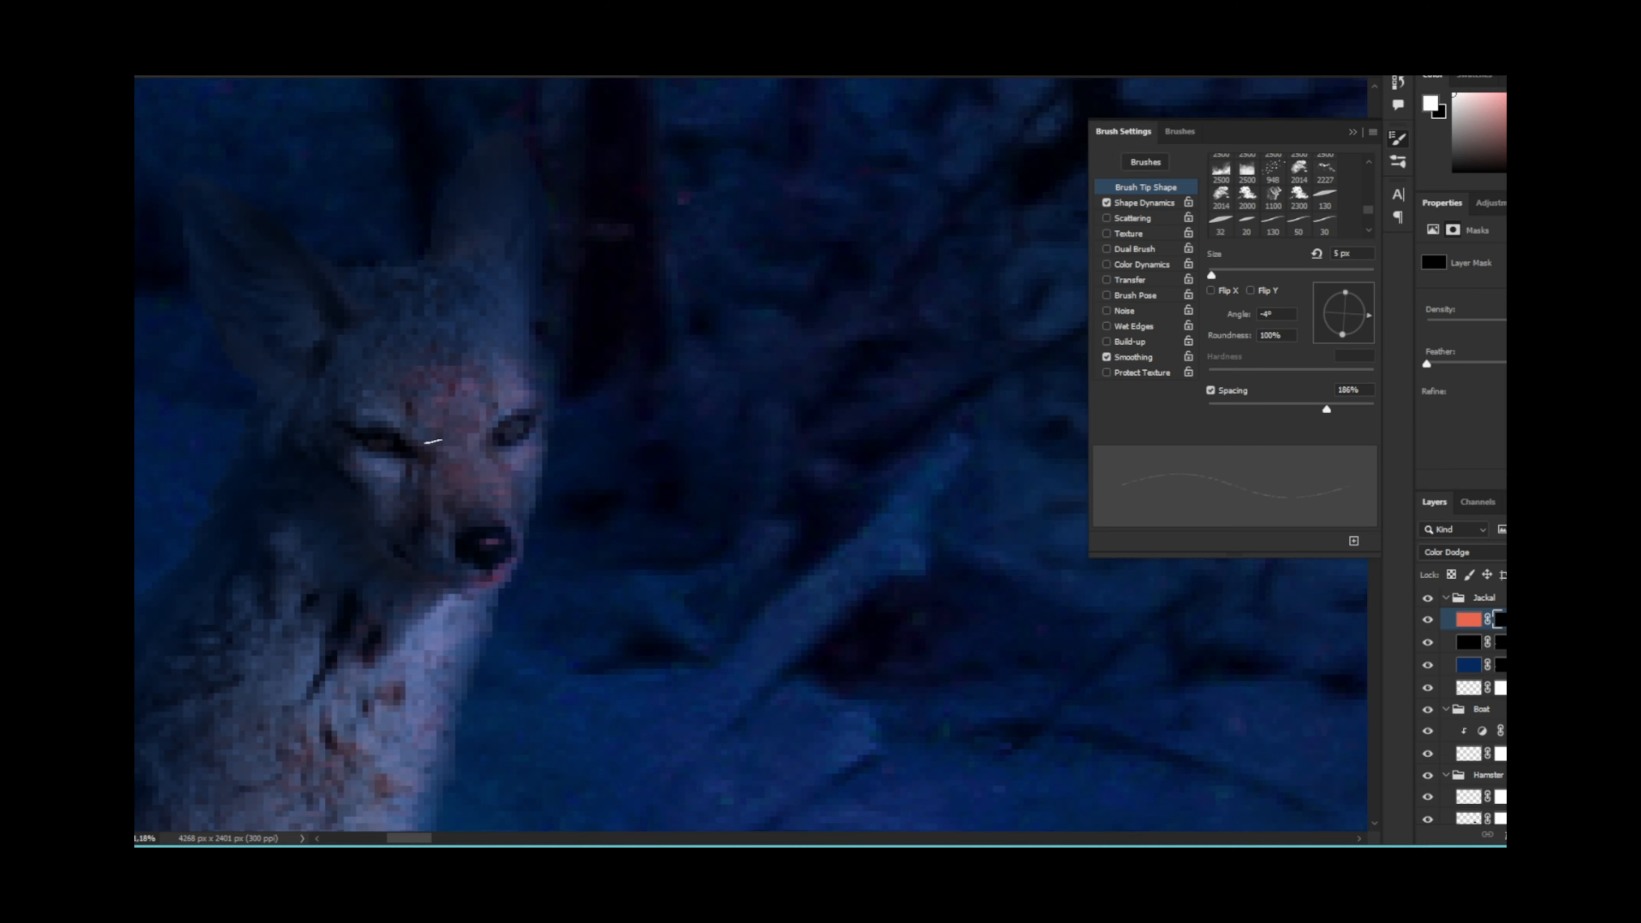
scroll(398, 477, "down", 5)
scroll(672, 458, "up", 6)
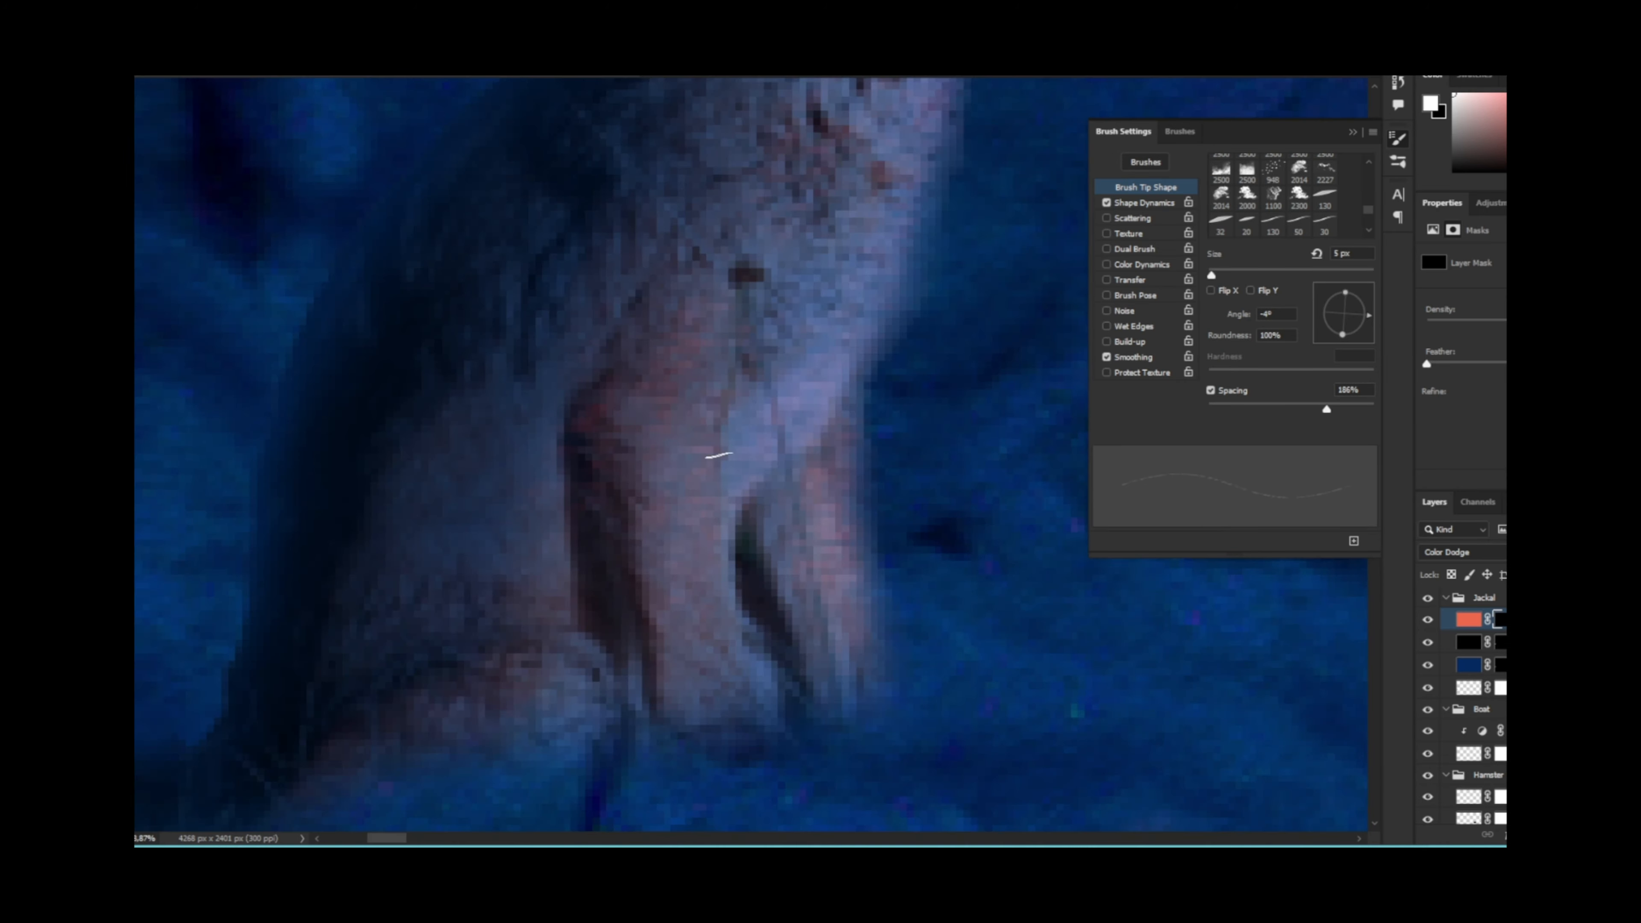
scroll(782, 372, "down", 6)
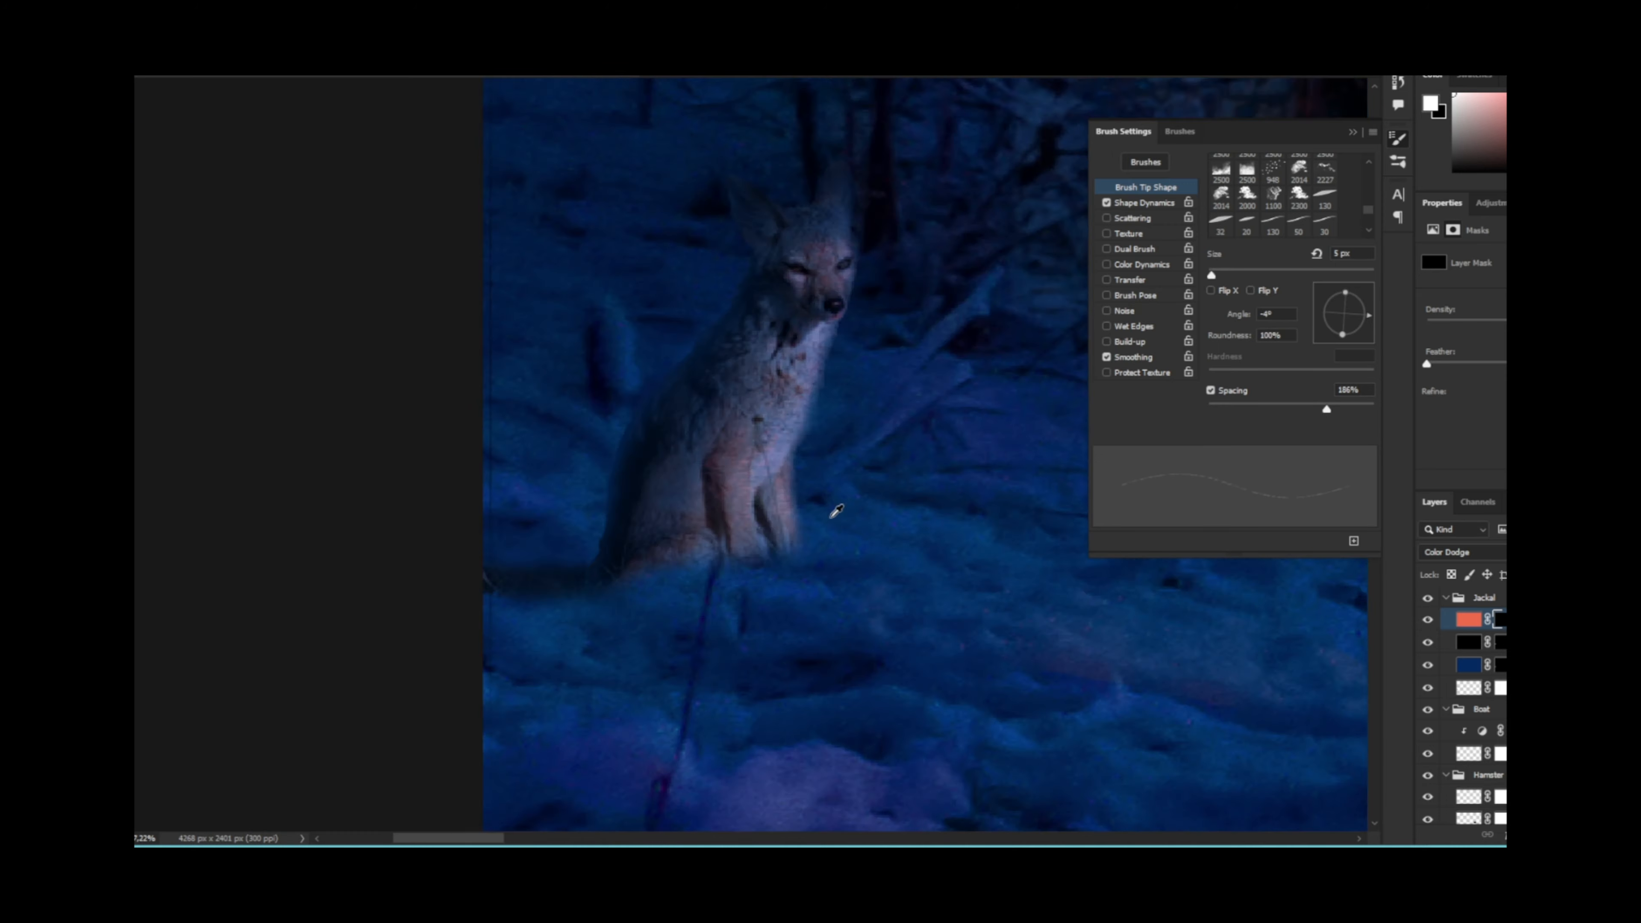
Step: Build up the orange fur highlights down the jackal's front legs and around its paws
scroll(834, 514, "down", 2)
scroll(828, 413, "up", 6)
left_click_drag(672, 527, 646, 595)
left_click_drag(671, 298, 456, 543)
left_click_drag(491, 633, 589, 149)
left_click_drag(608, 387, 595, 399)
left_click_drag(597, 419, 582, 442)
left_click_drag(514, 538, 630, 247)
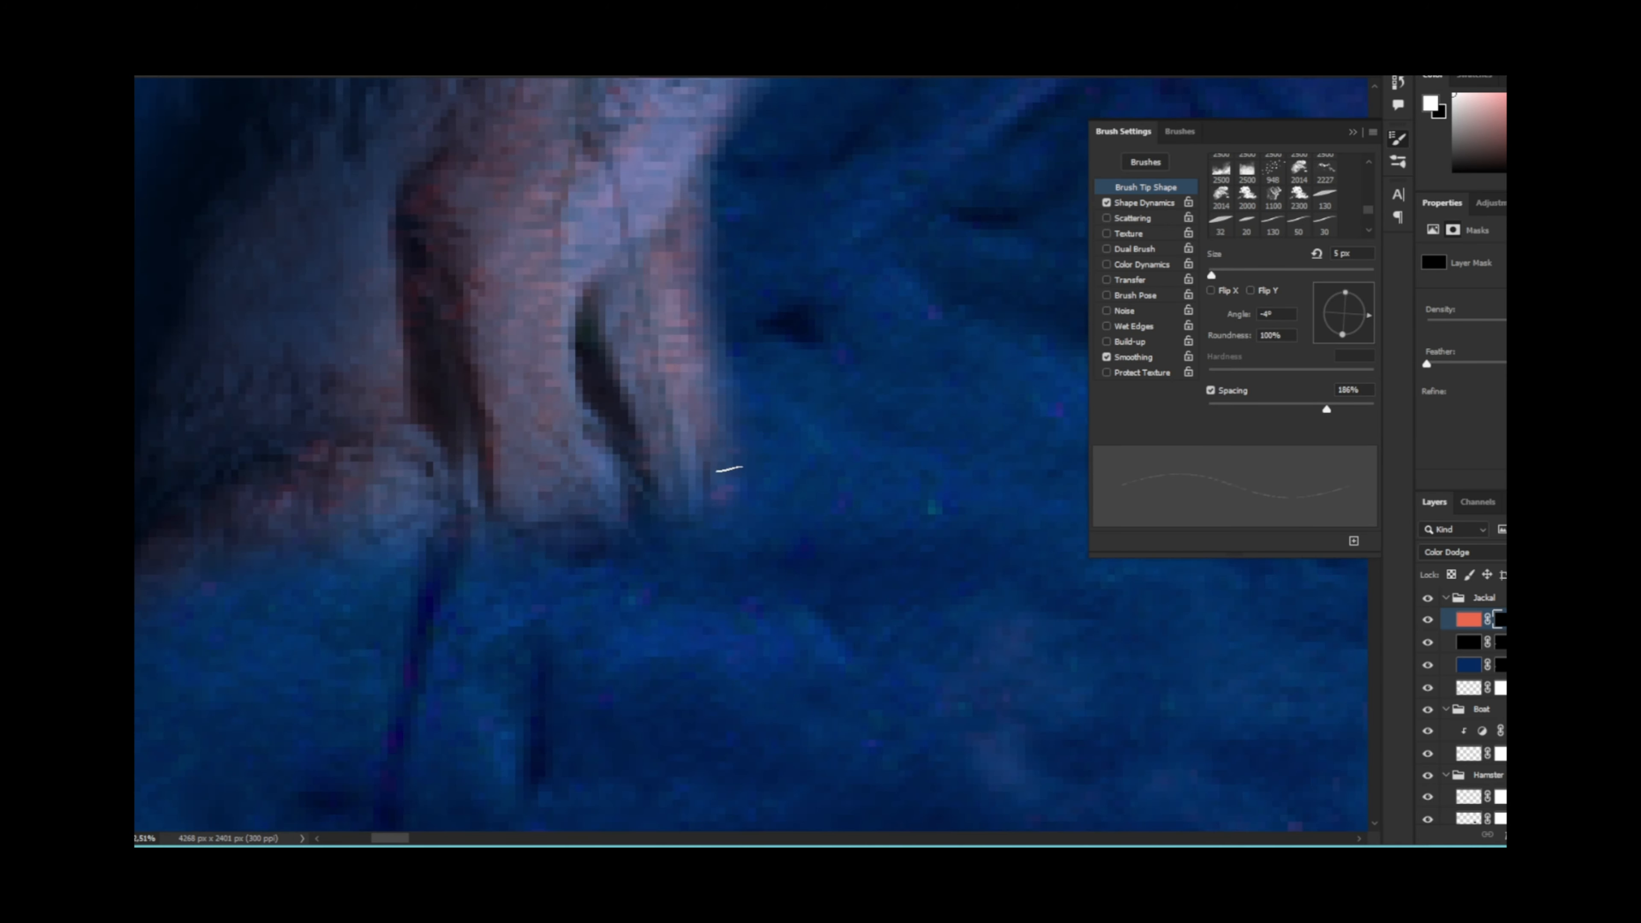
scroll(735, 470, "down", 8)
scroll(178, 524, "up", 8)
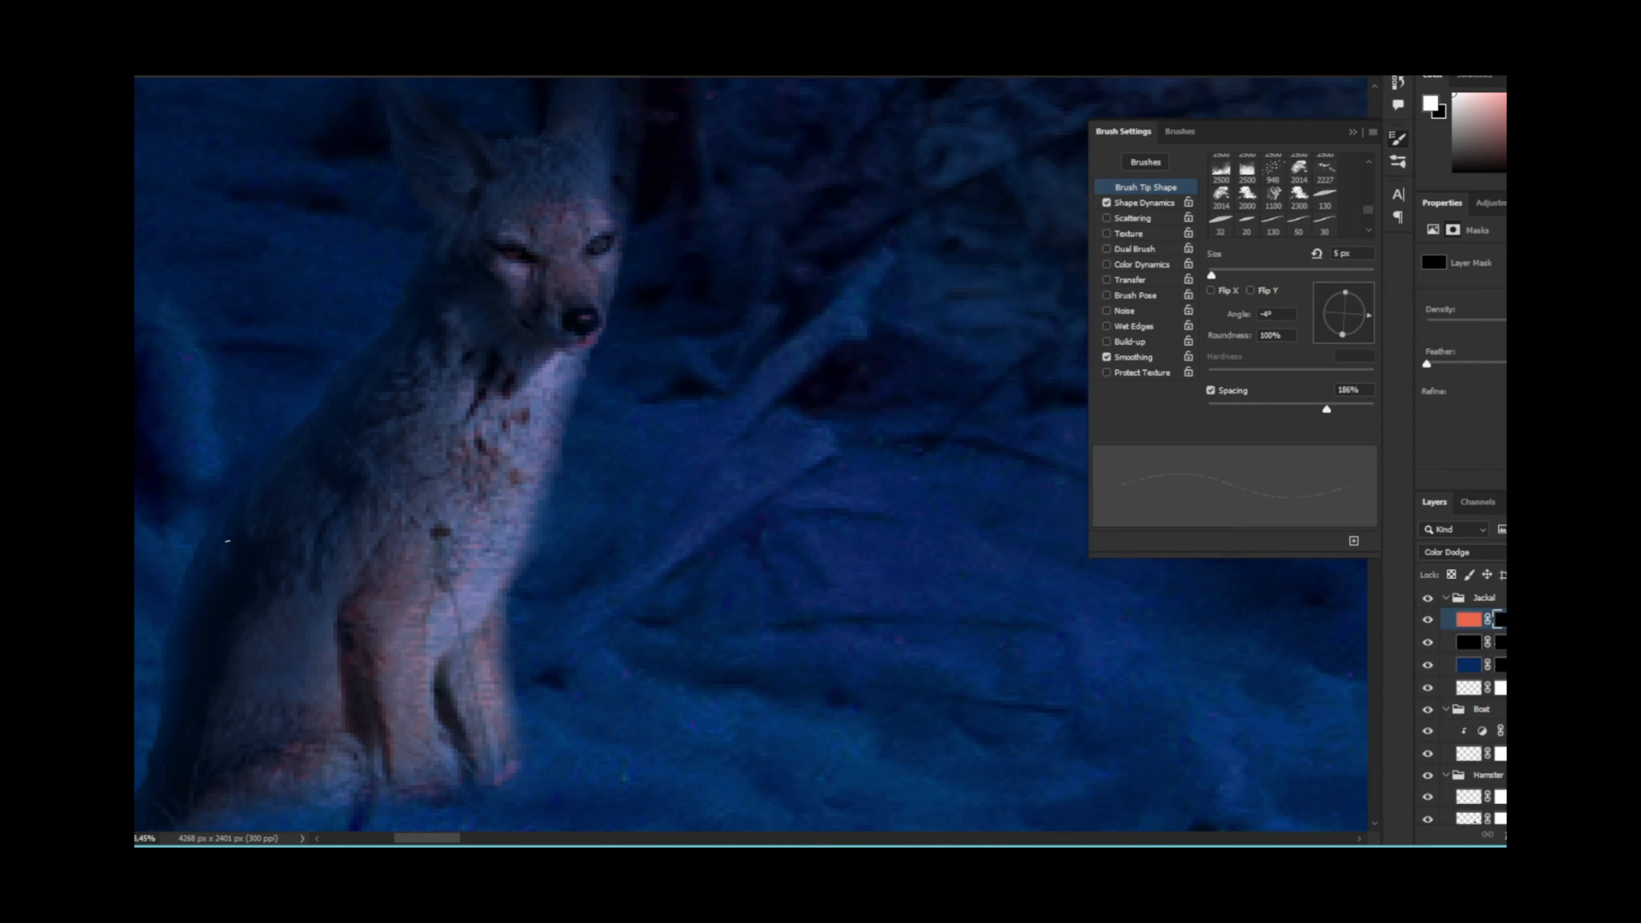
Step: Switch to the Soft Round brush and paint more blue shading over the jackal's body on the blue layer's mask
left_click(1352, 132)
left_click(1498, 665)
left_click(1397, 161)
left_click_drag(1374, 453, 1374, 259)
left_click(1220, 262)
left_click_drag(523, 407, 455, 527)
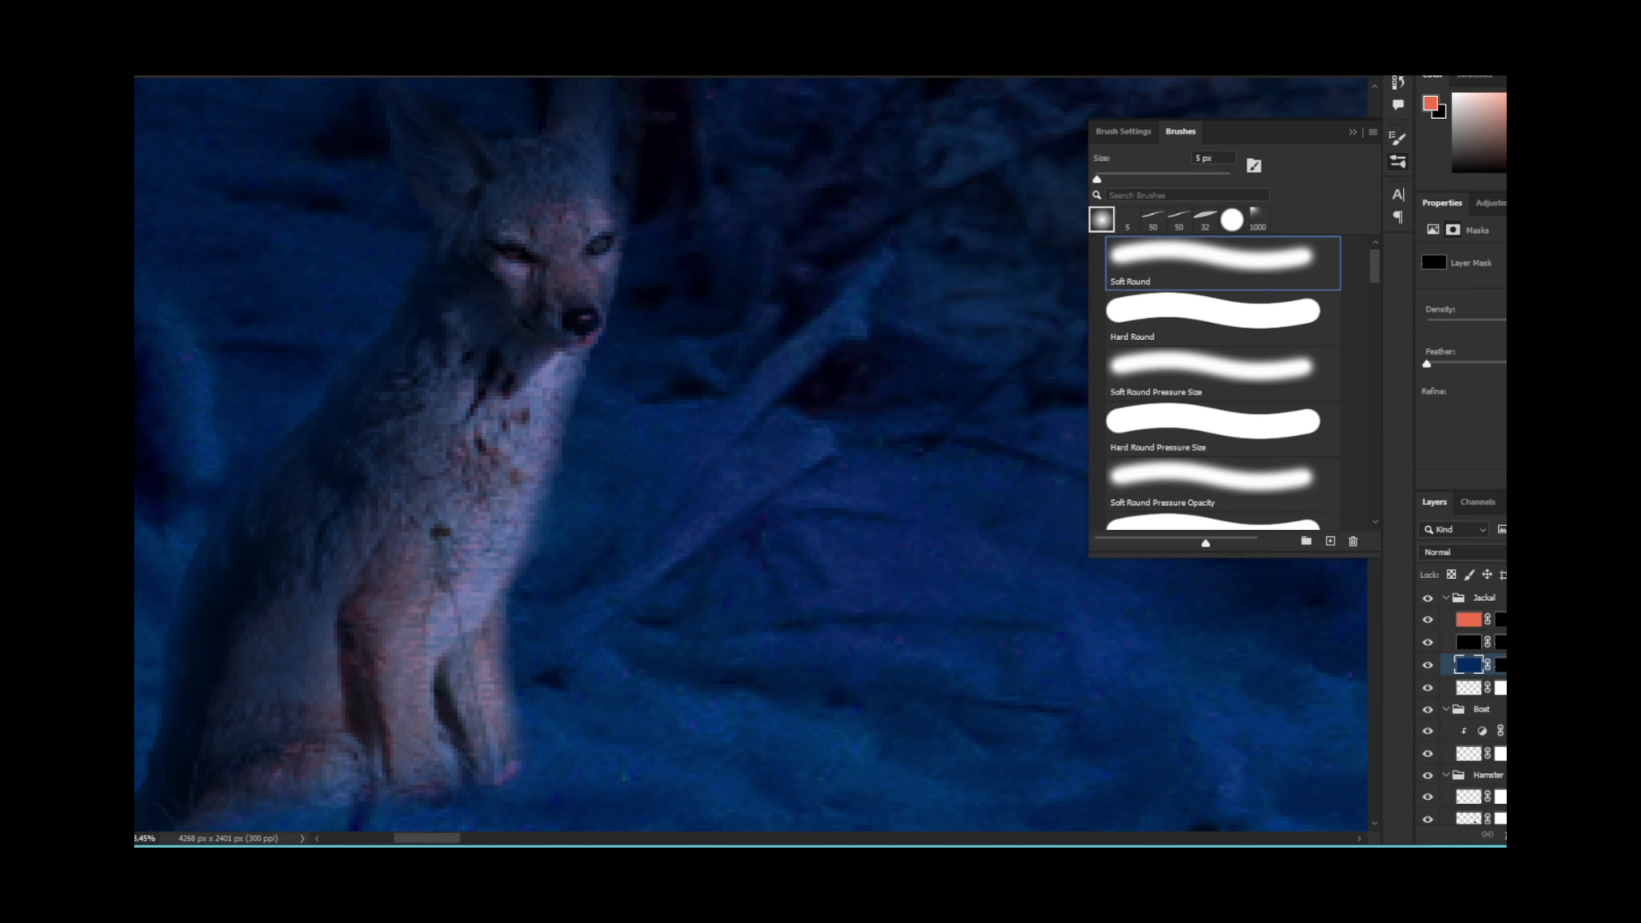
left_click(1498, 664)
mouse_move(531, 394)
left_mouse_down()
mouse_move(428, 604)
mouse_move(443, 690)
left_mouse_up()
left_click(1352, 132)
scroll(1014, 448, "down", 5)
scroll(1162, 524, "up", 4)
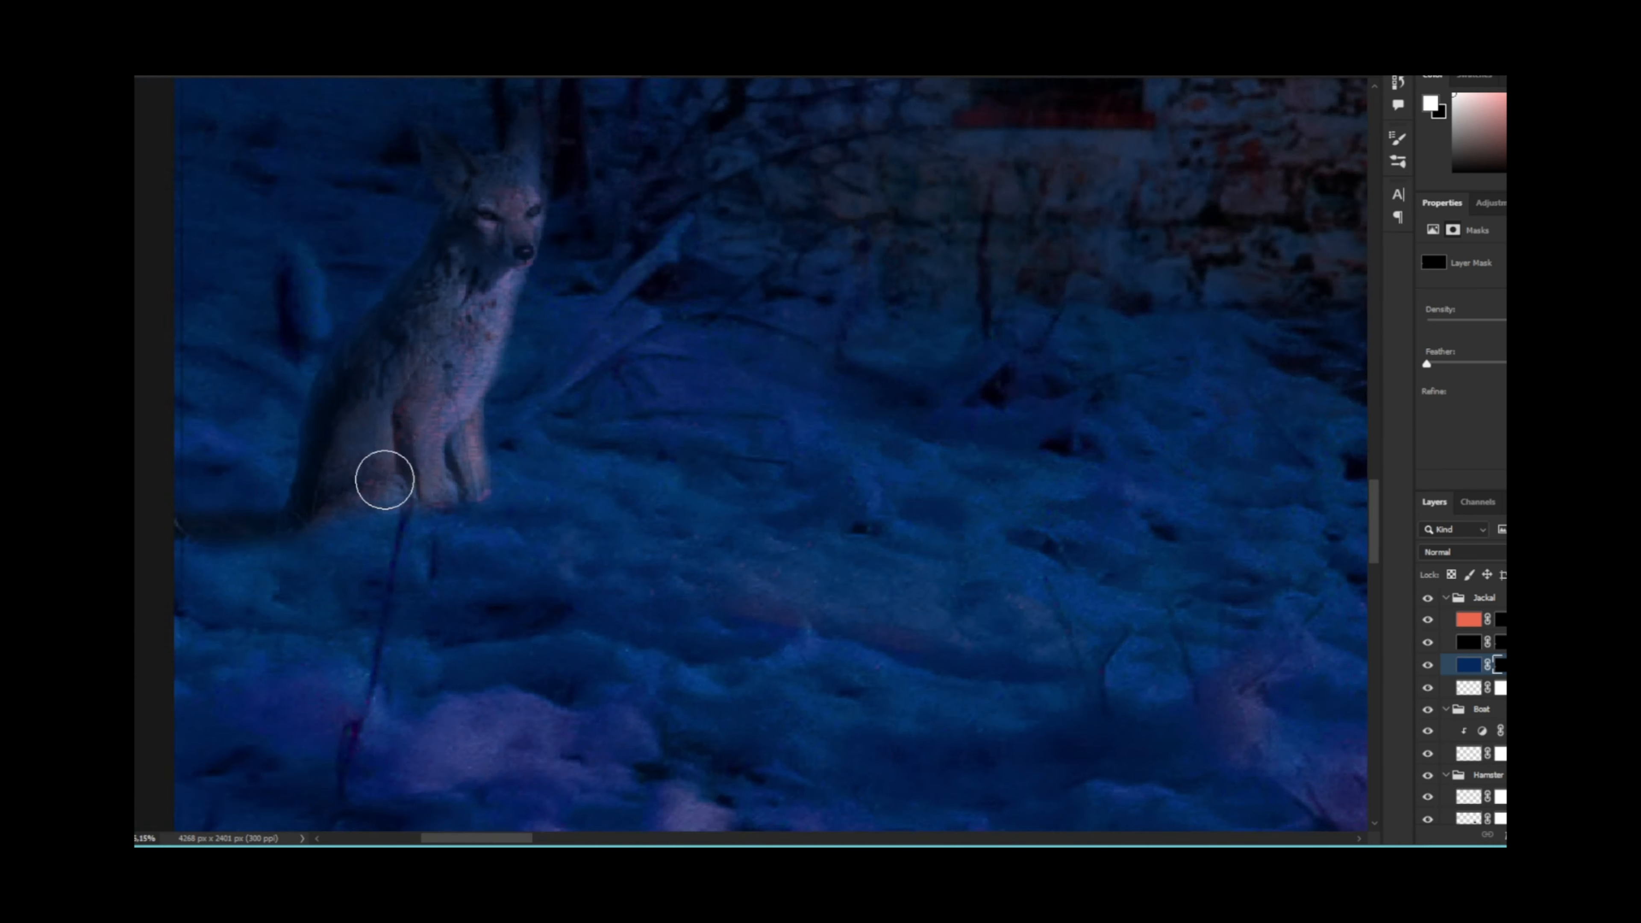
scroll(236, 579, "down", 8)
Step: Apply a Gaussian Blur with a 0.3 pixel radius to the jackal's image layer
left_click(1467, 687)
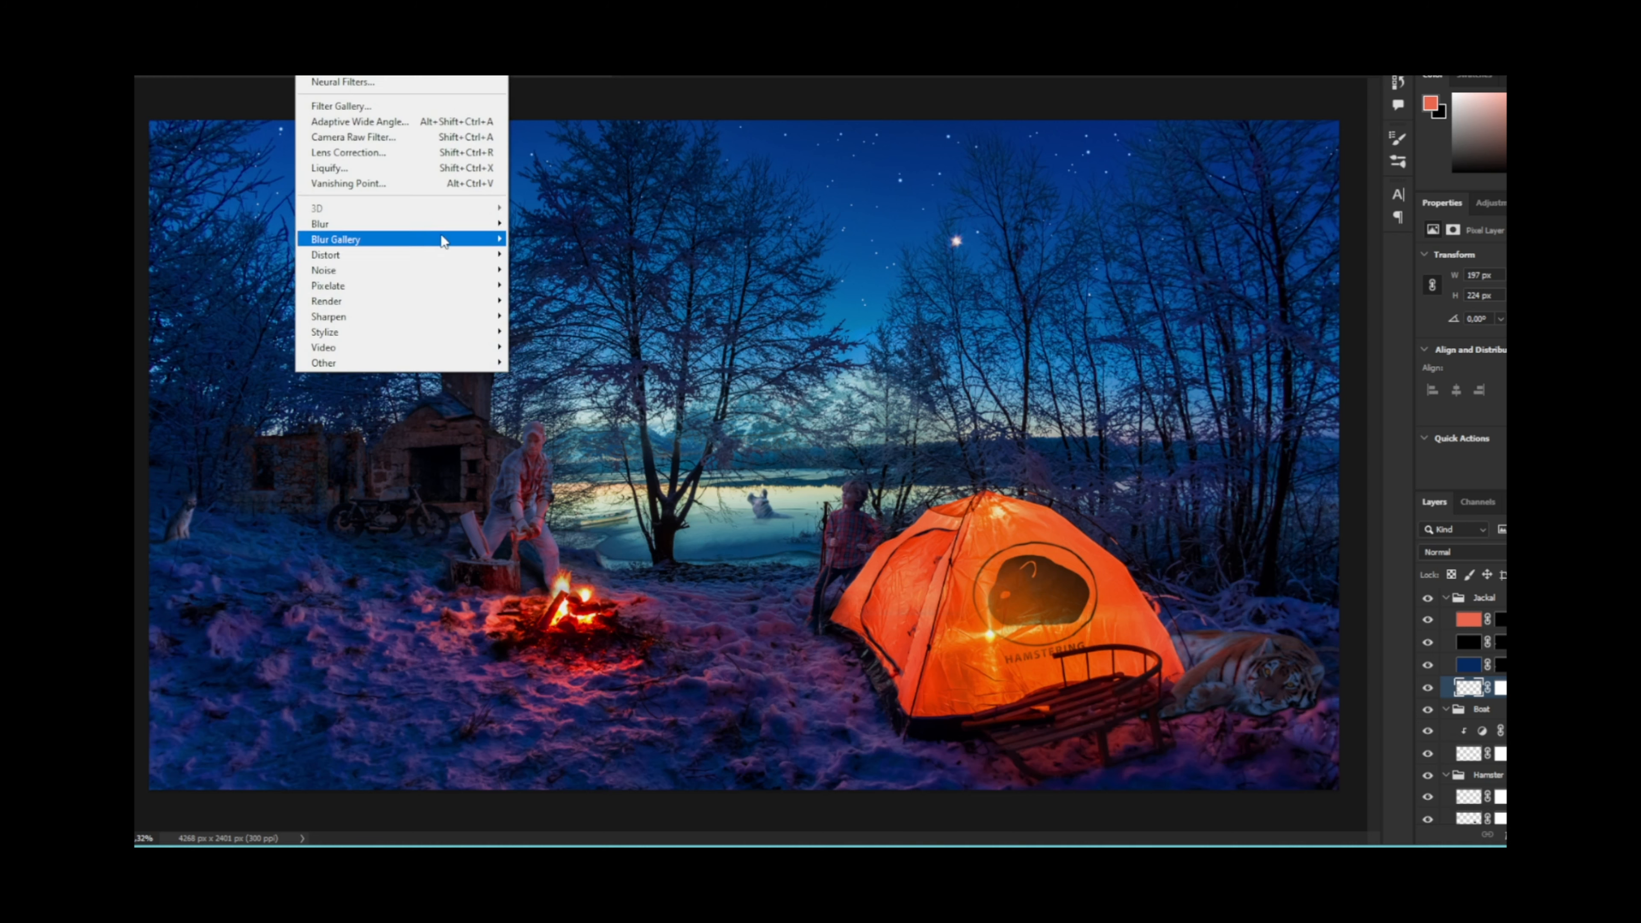
mouse_move(442, 223)
left_click(549, 286)
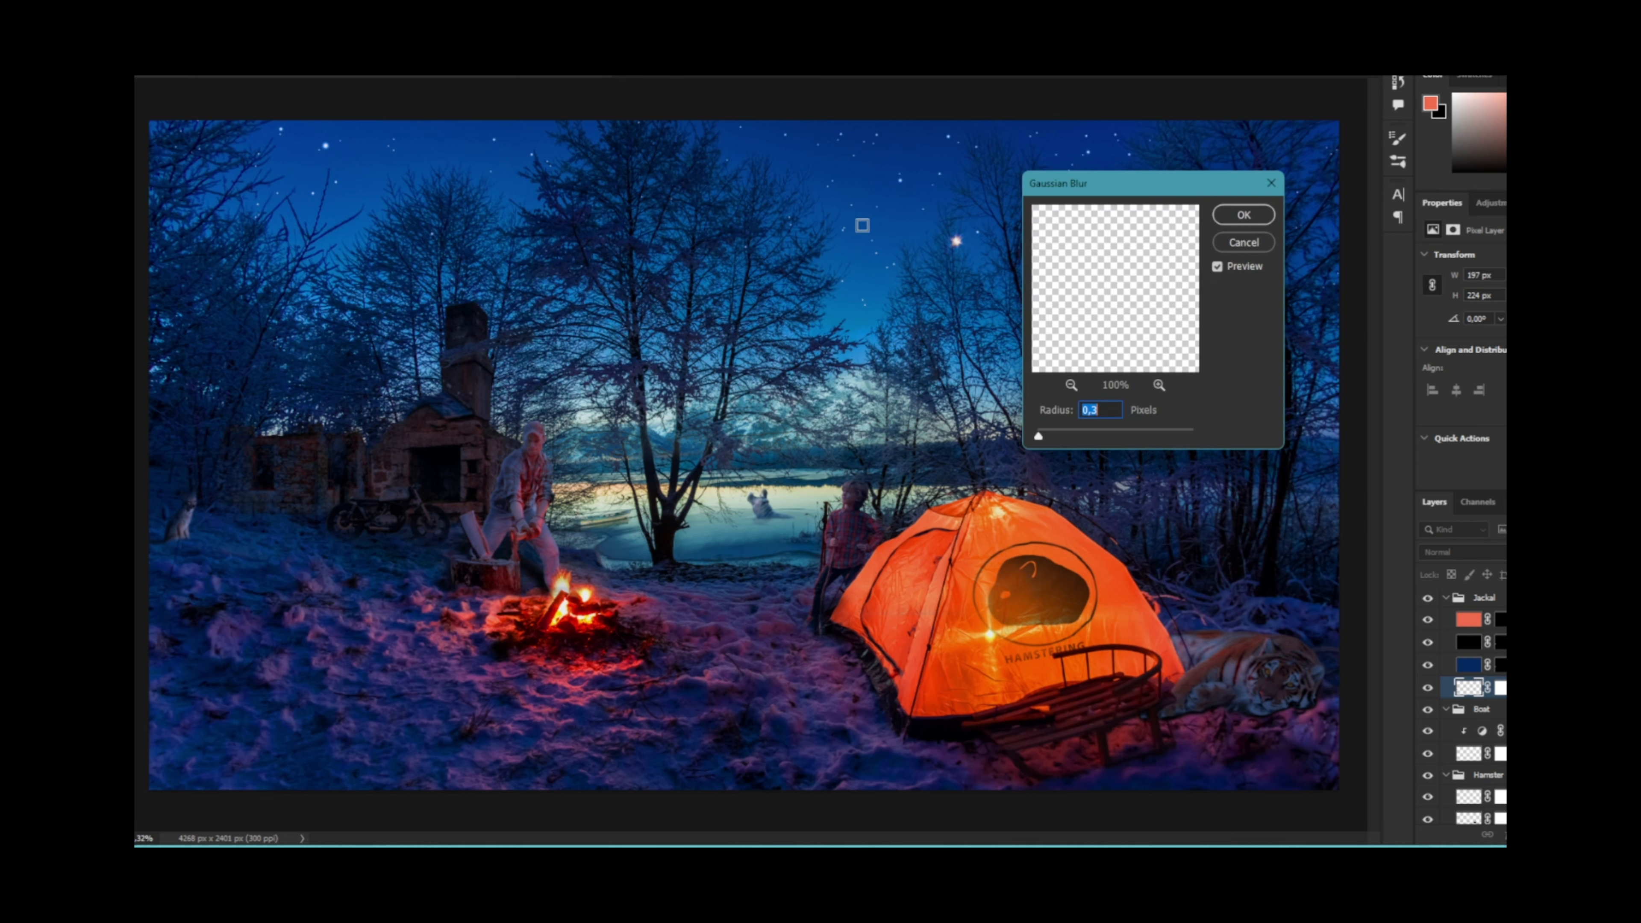
key("Return")
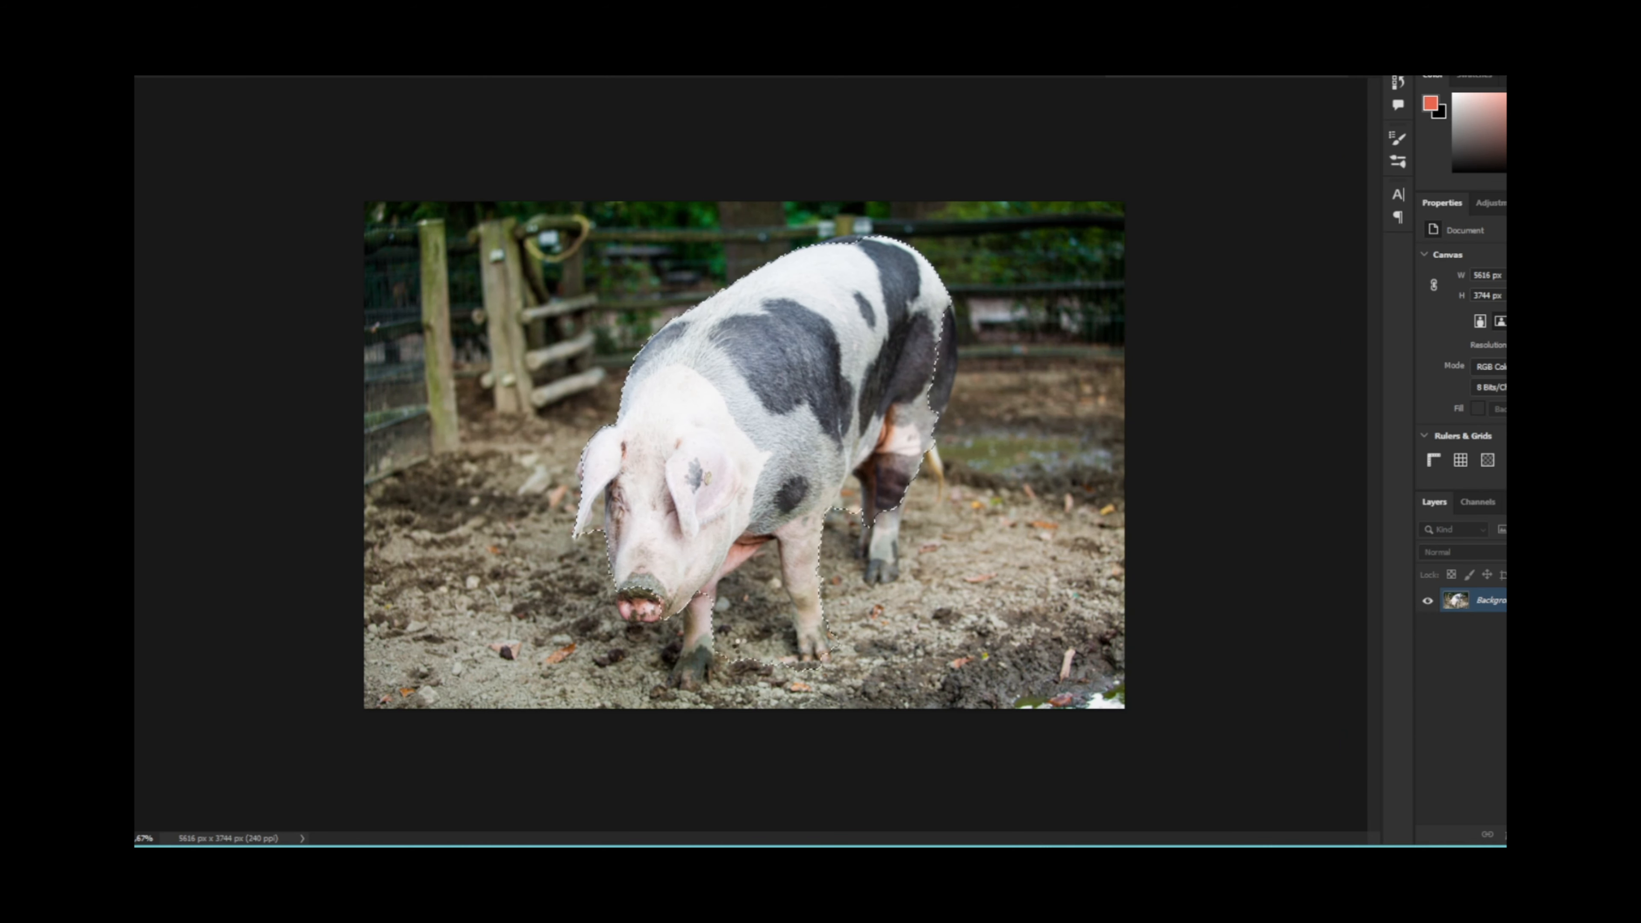
Step: Refine the selection around the pig's legs and hooves, subtracting the surrounding ground
scroll(779, 674, "up", 6)
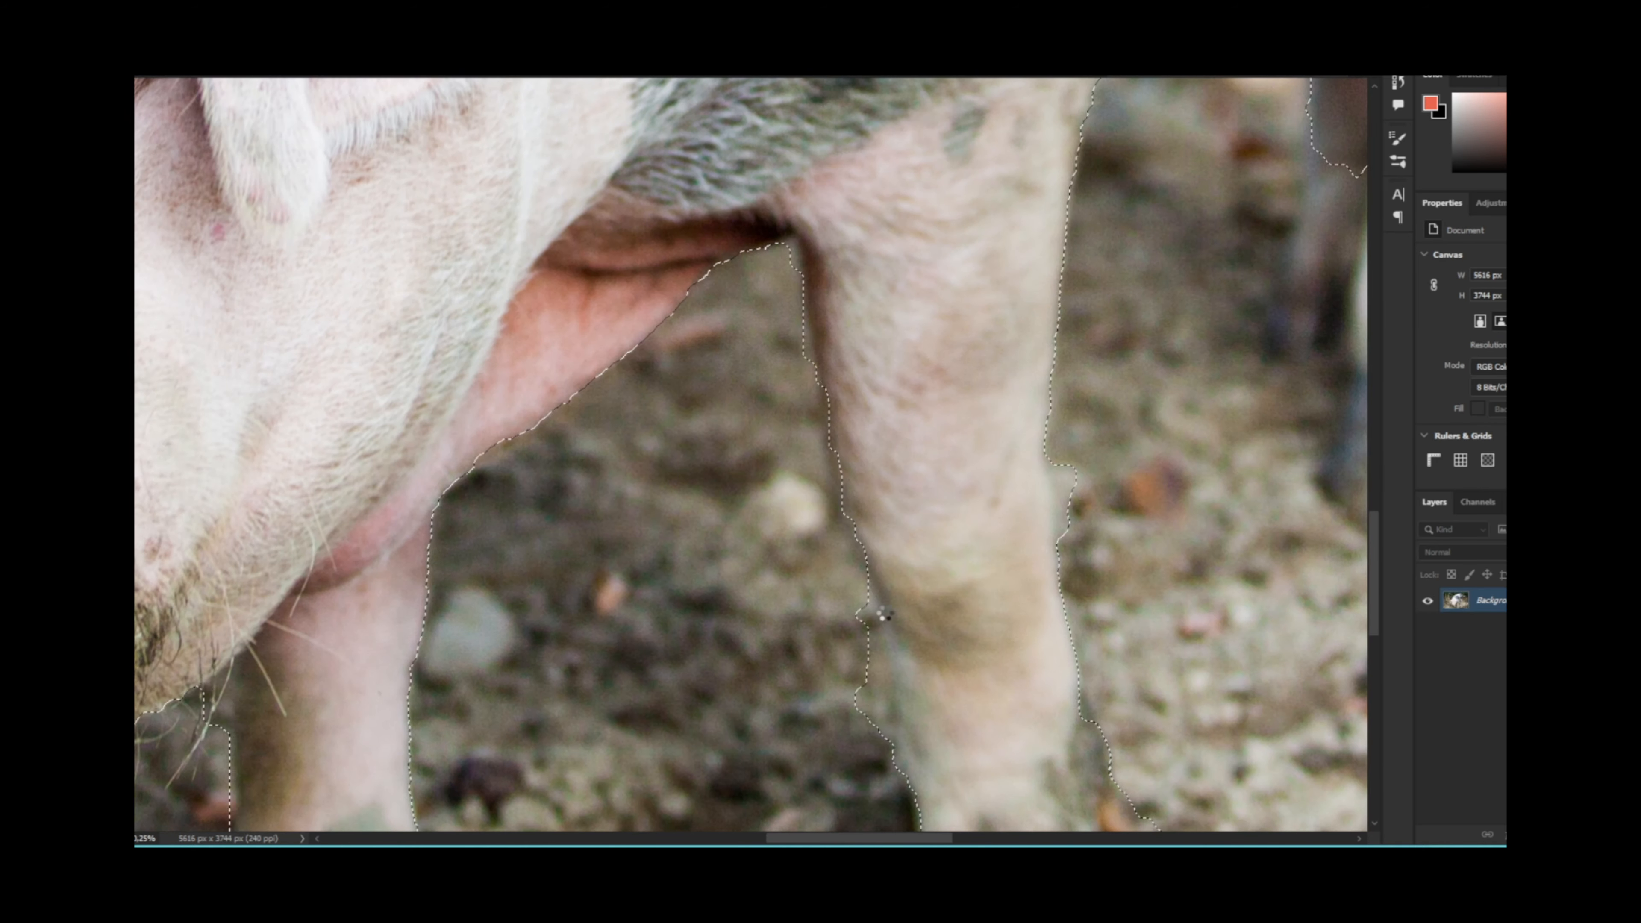
left_click(589, 599, "alt")
scroll(589, 599, "down", 4)
left_click(304, 479, "alt")
scroll(309, 482, "up", 5)
scroll(506, 393, "down", 6)
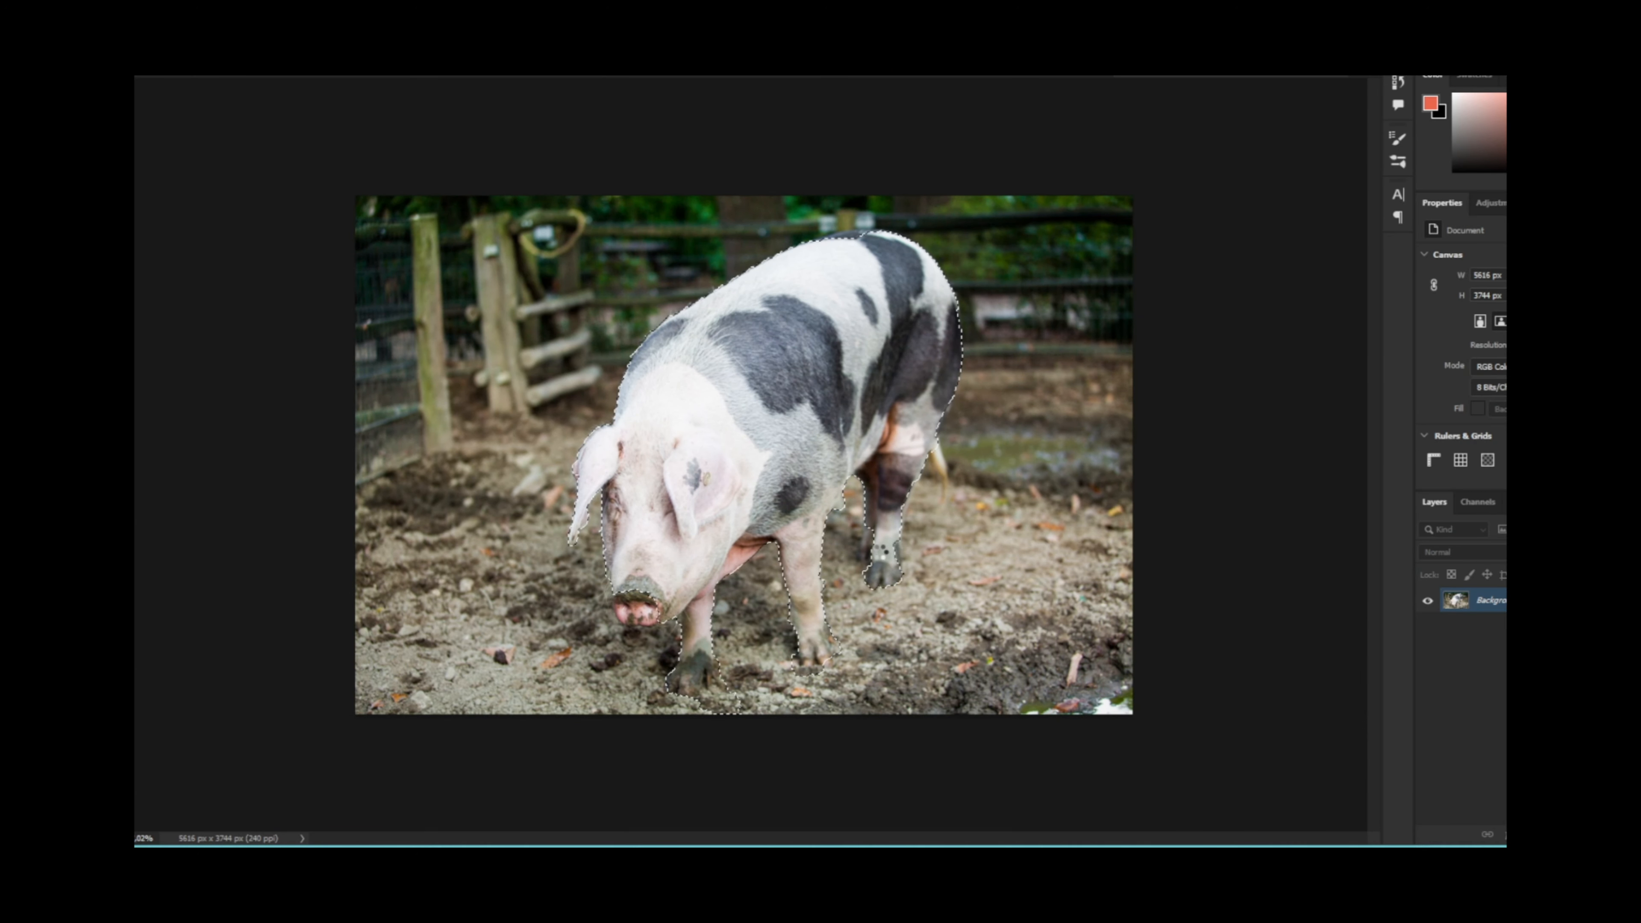
scroll(866, 550, "up", 5)
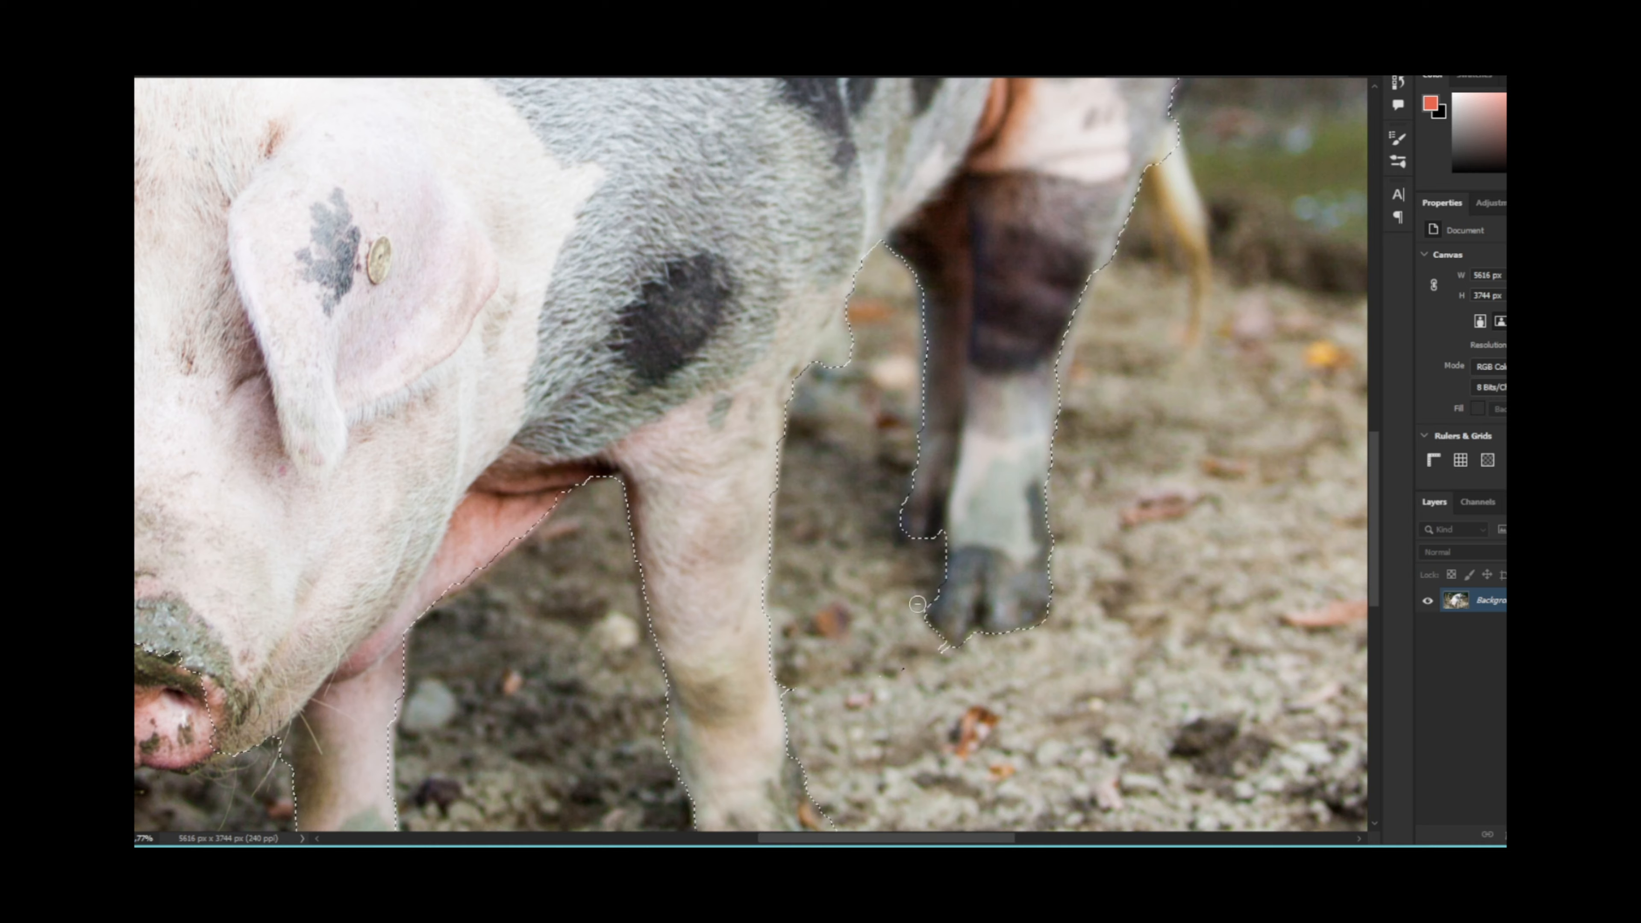
scroll(1196, 224, "down", 4)
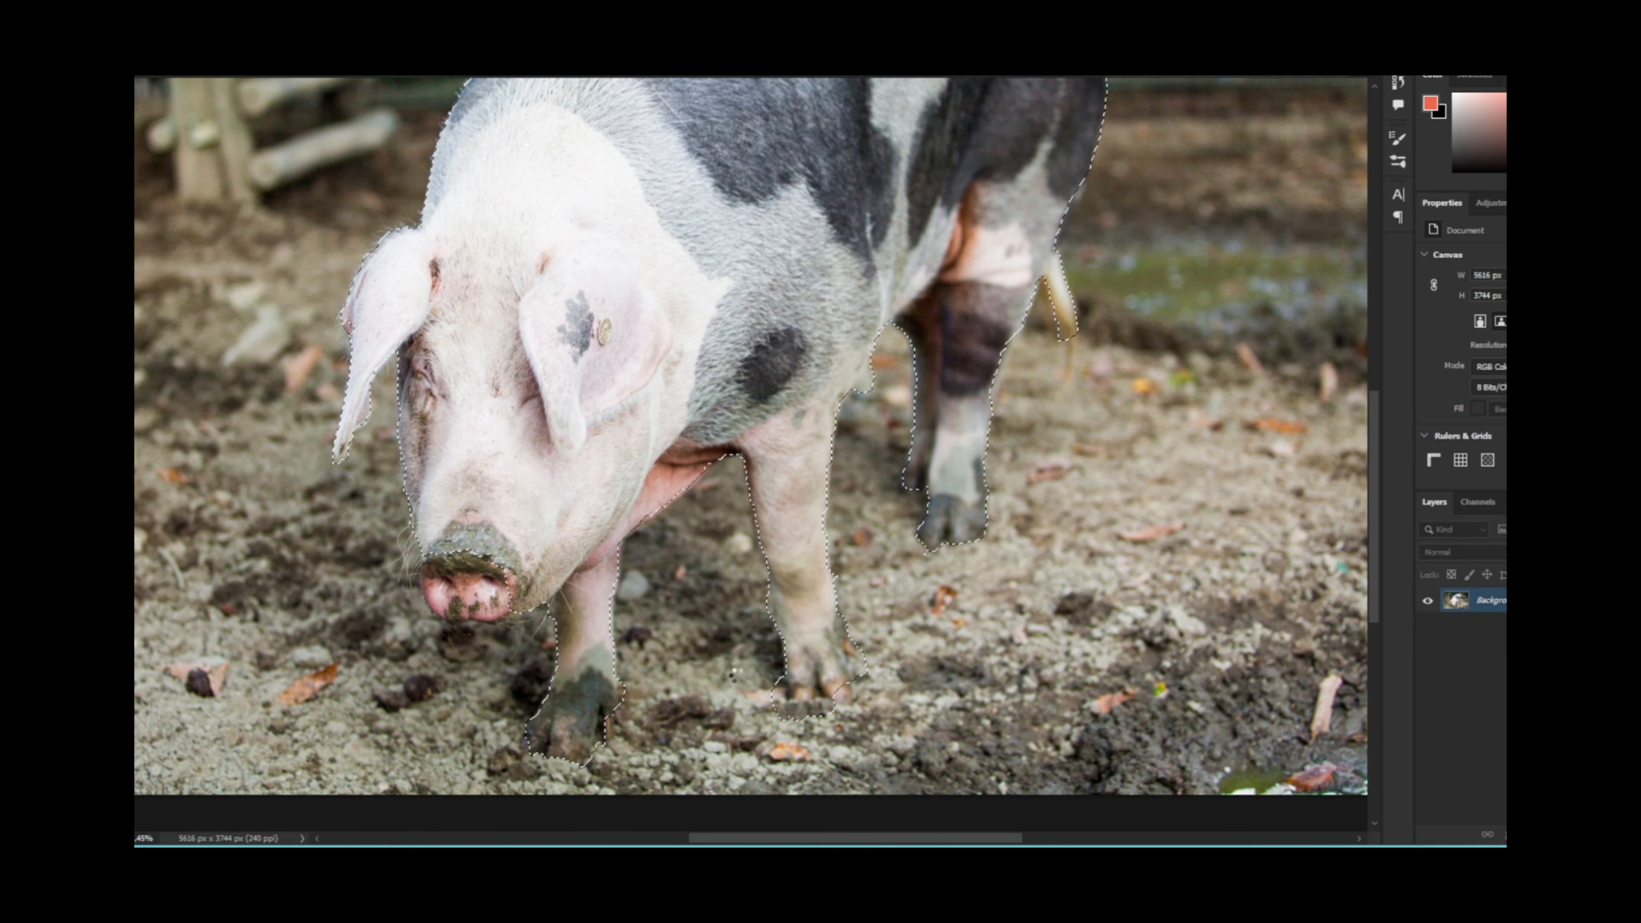
scroll(808, 159, "up", 2)
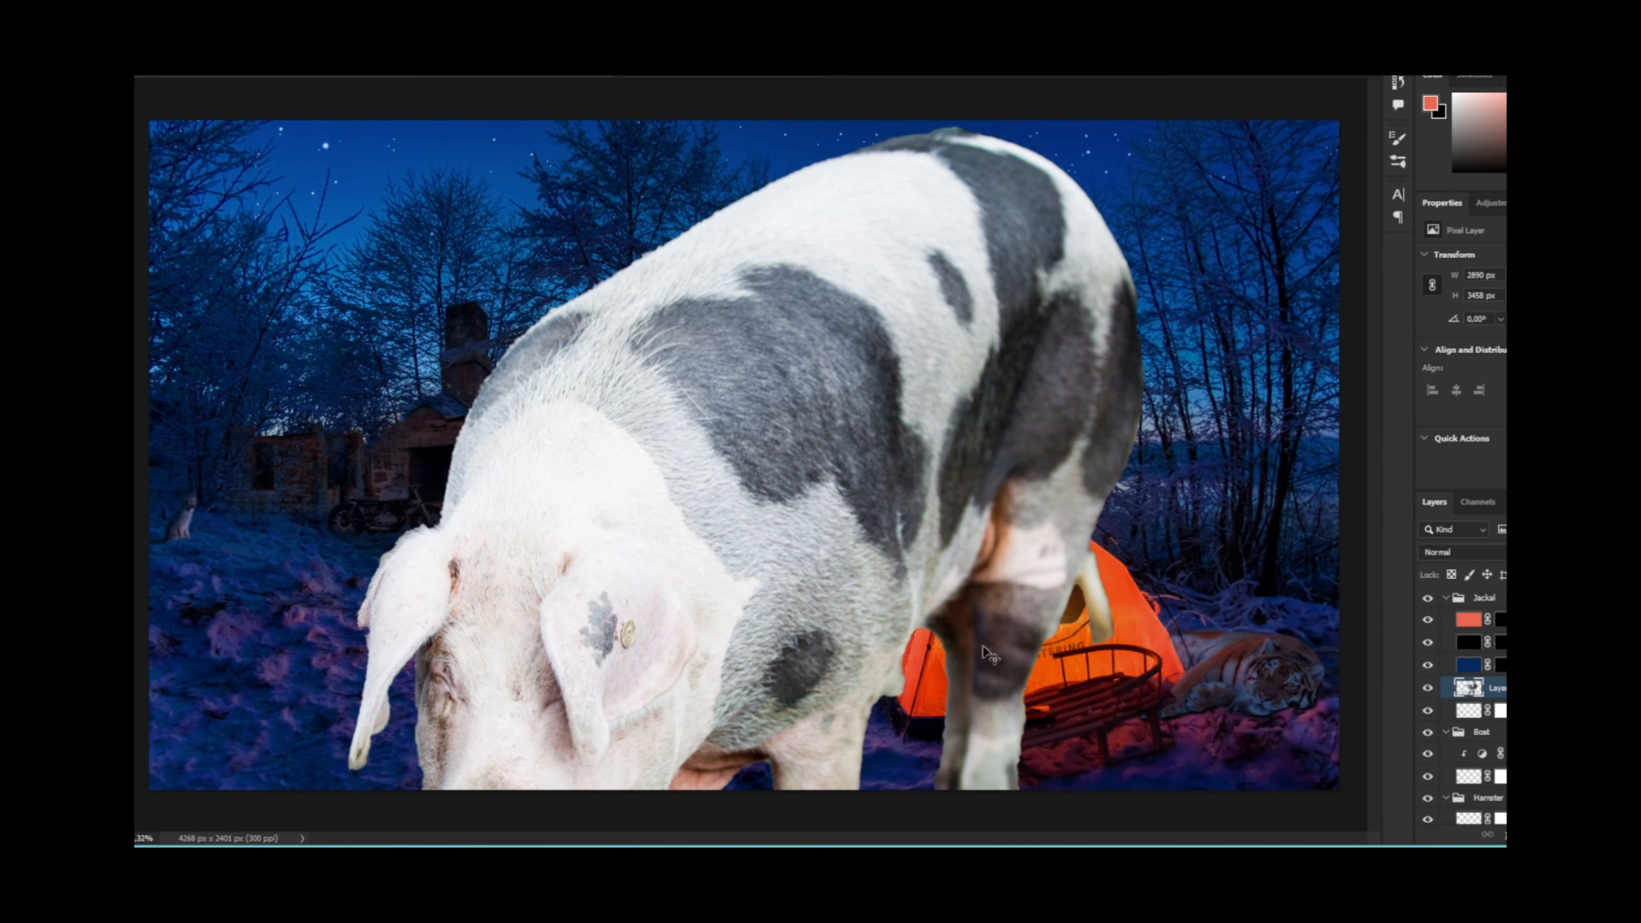
Step: Scale the pasted pig down to about 210 × 226 px and place it on the snow beside the campfire
left_click_drag(518, 118, 653, 445)
left_click_drag(783, 388, 553, 663)
left_click_drag(516, 701, 659, 545)
left_click_drag(614, 620, 607, 618)
mouse_move(672, 556)
left_mouse_down()
mouse_move(363, 731)
mouse_move(680, 558)
left_mouse_up()
left_click_drag(708, 519, 683, 539)
Step: Bring the pig layer to the top of the stack and group it under the name PIG
key("ctrl+shift+bracketright")
key("ctrl+g")
double_click(1483, 597)
type("PIG")
key("Return")
Step: Apply a Color Lookup adjustment with the Moonlight.3DL file to the pig's layer
left_click(1489, 619)
left_click(210, 16)
mouse_move(206, 57)
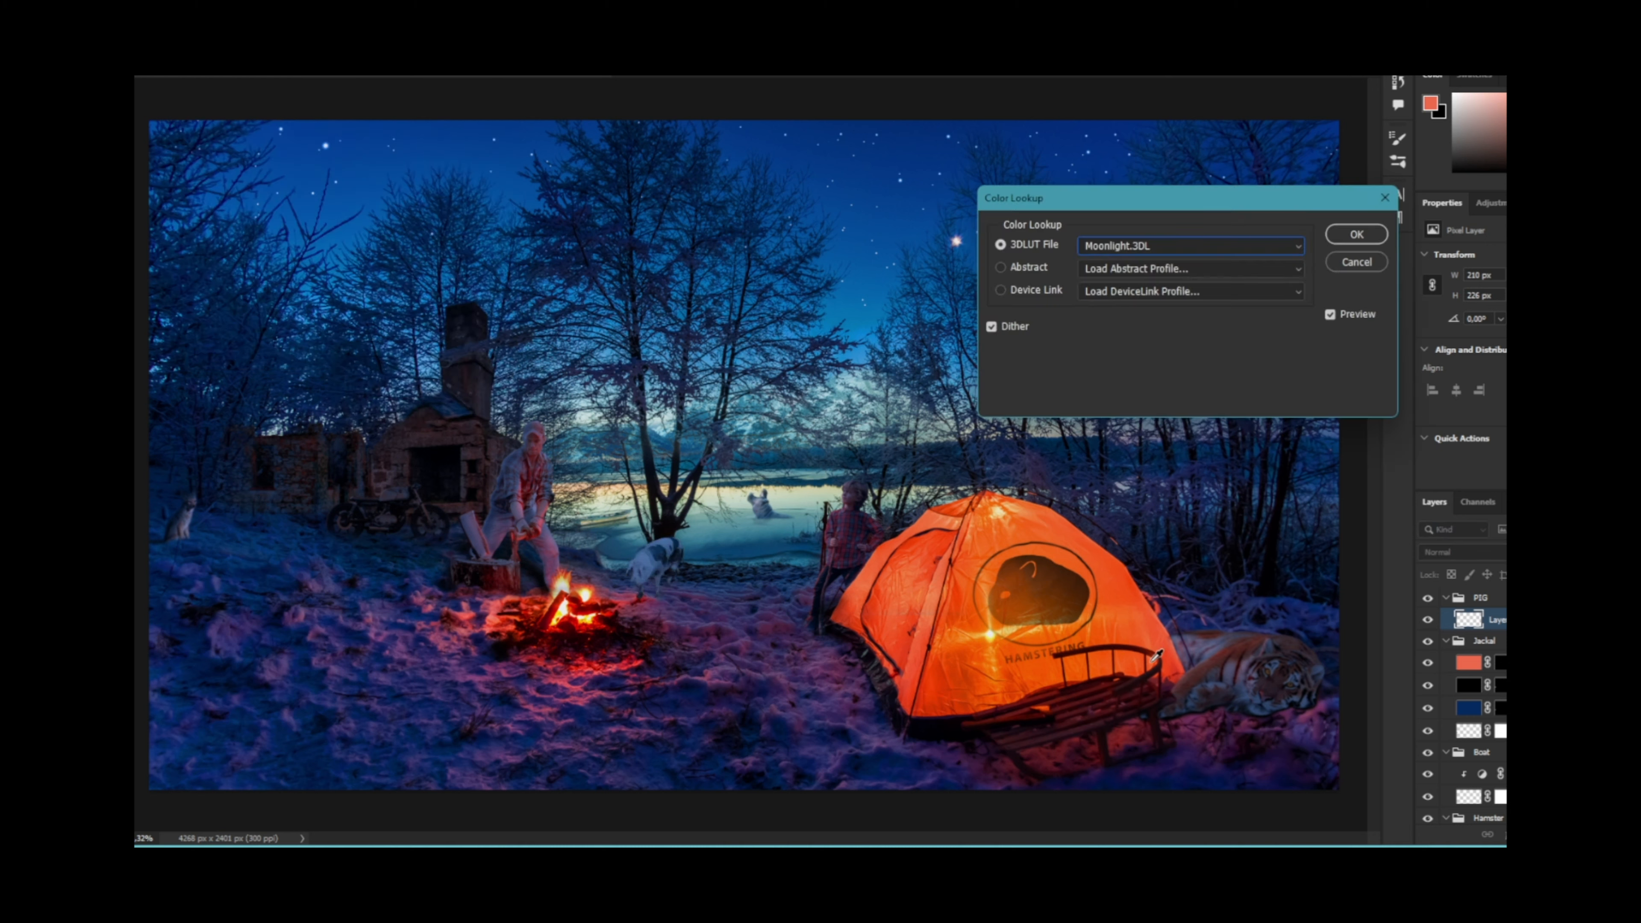
key("Return")
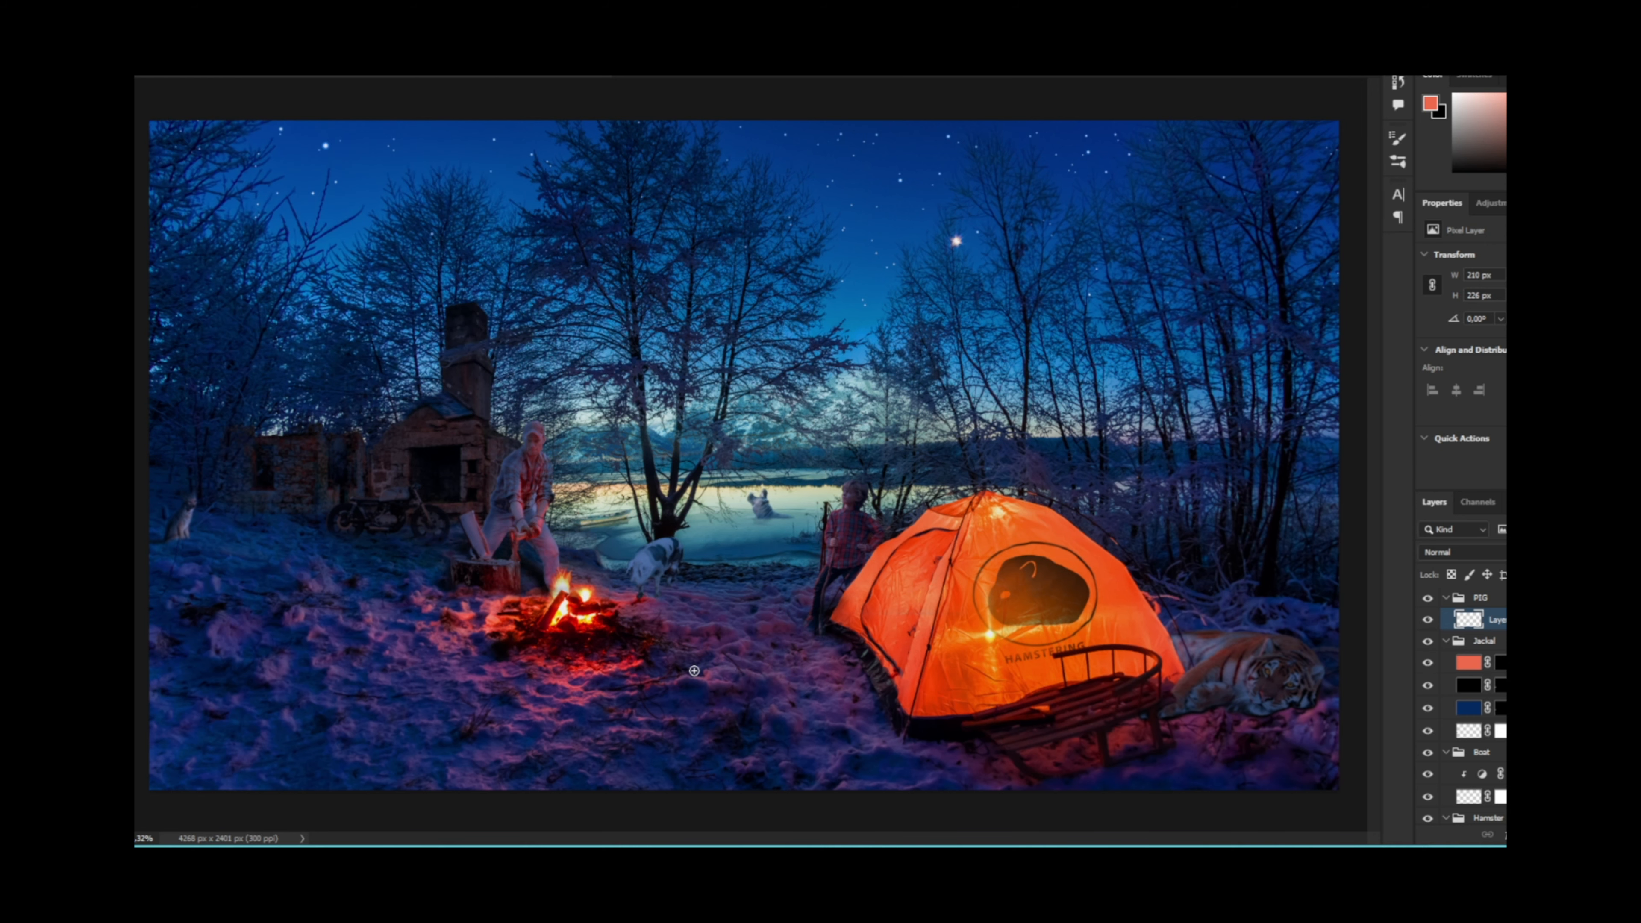
Step: Brush on a layer mask to blend the pig's hooves into the snow
left_click_drag(649, 580, 781, 581)
left_click_drag(672, 530, 688, 562)
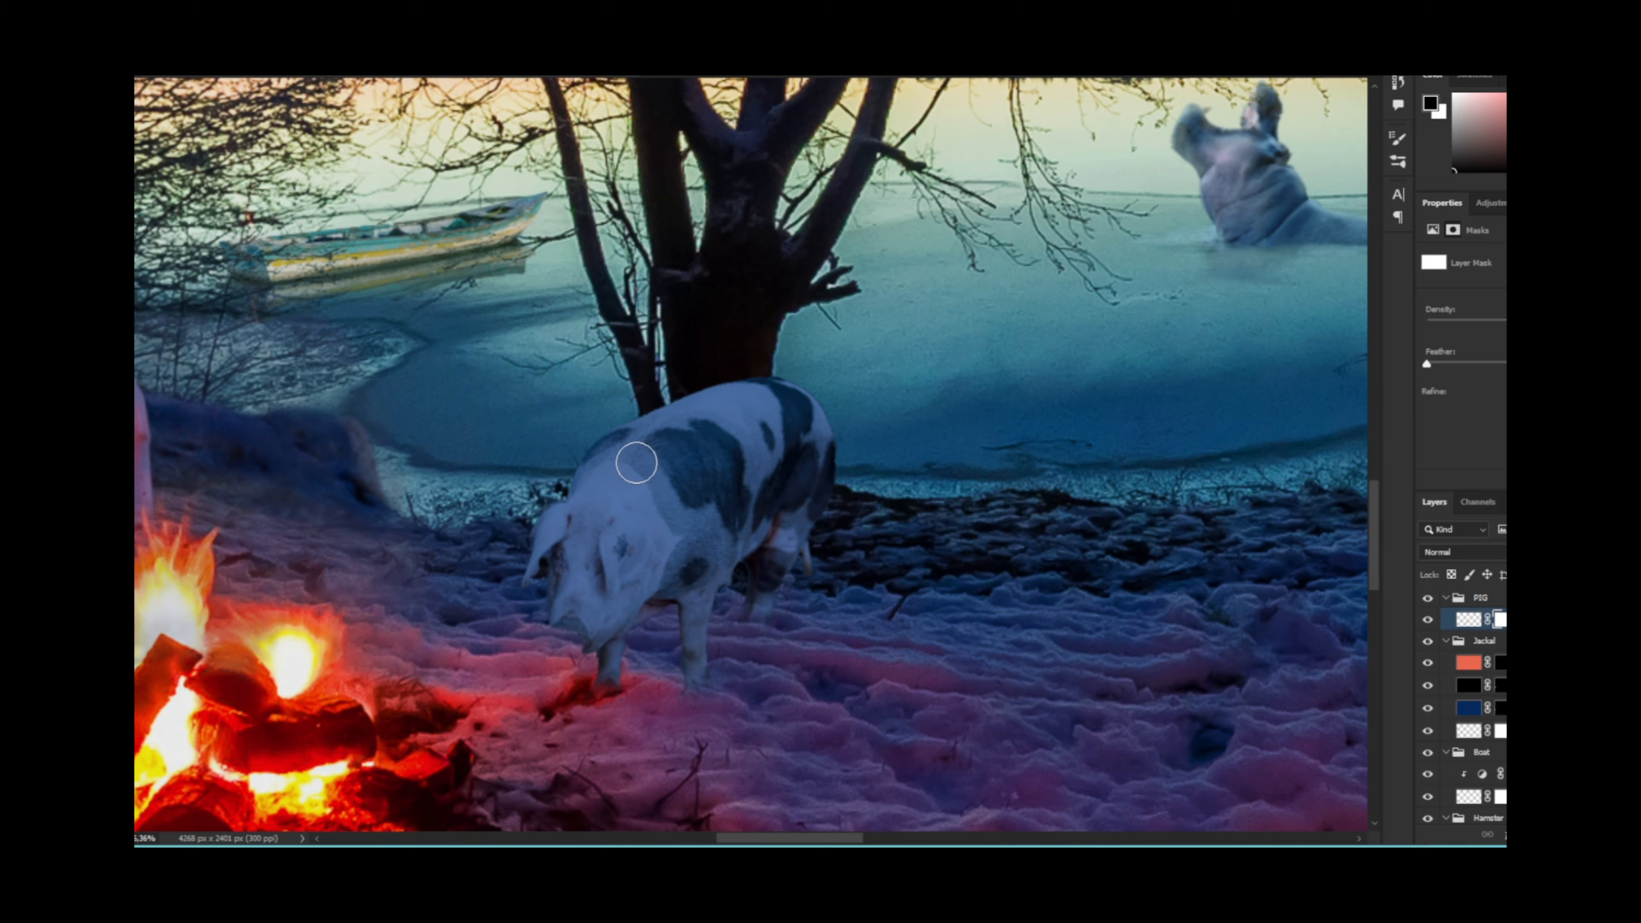
scroll(632, 687, "up", 5)
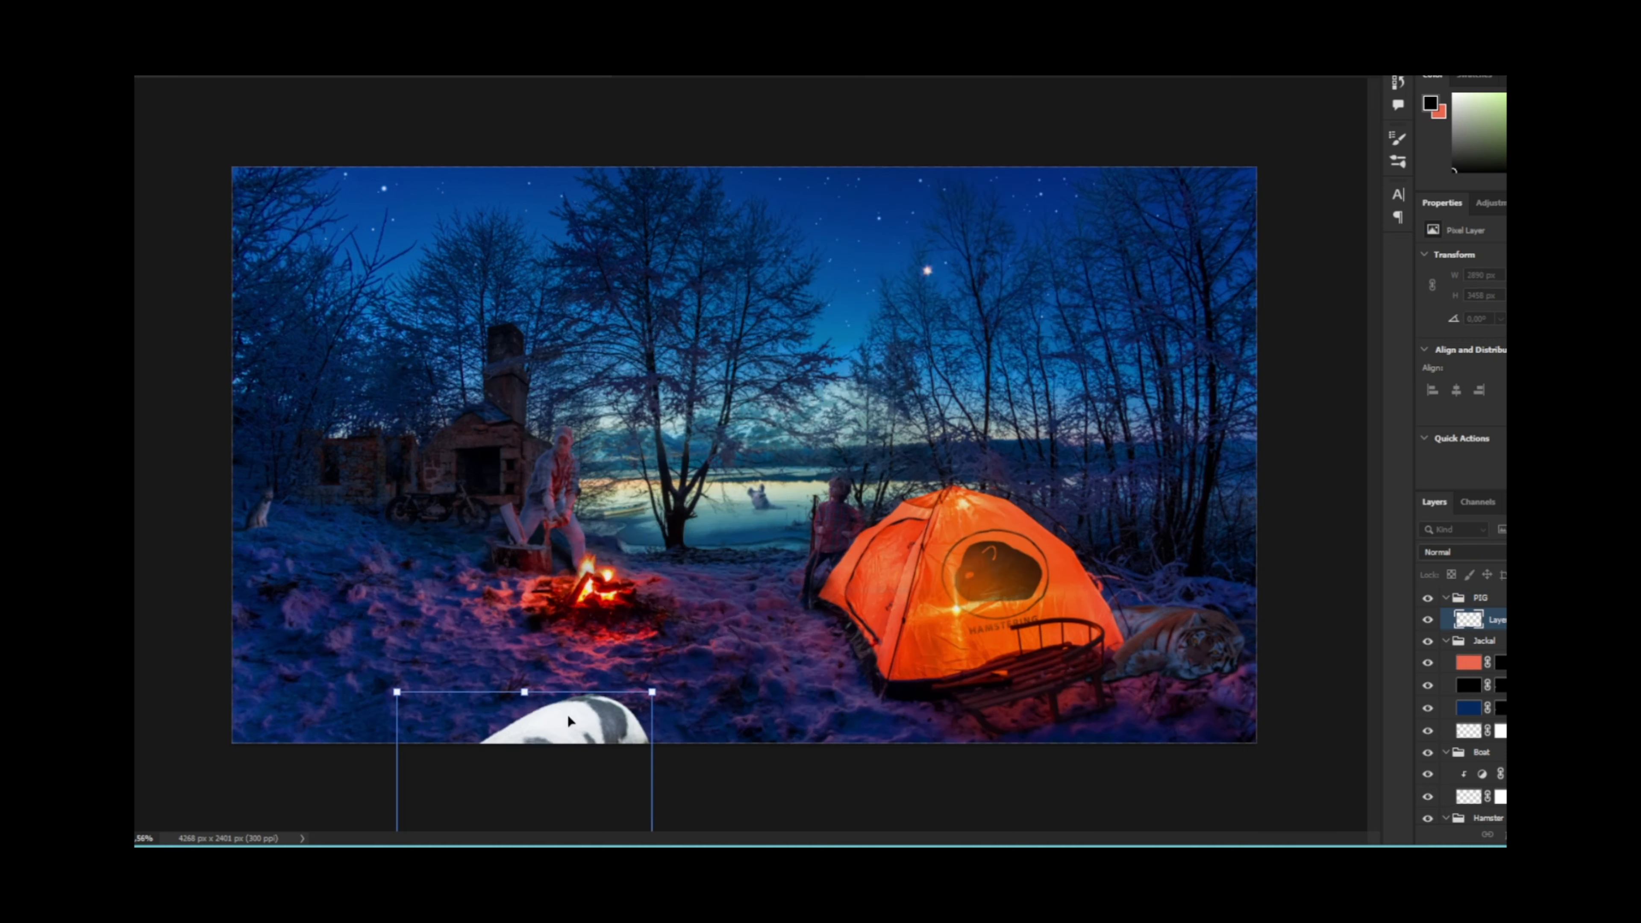
Step: Scale the newly pasted pig down to about 341 × 342 px, flip it horizontally and place it beside the campfire
left_click_drag(568, 721, 642, 482)
left_click_drag(725, 452, 688, 472)
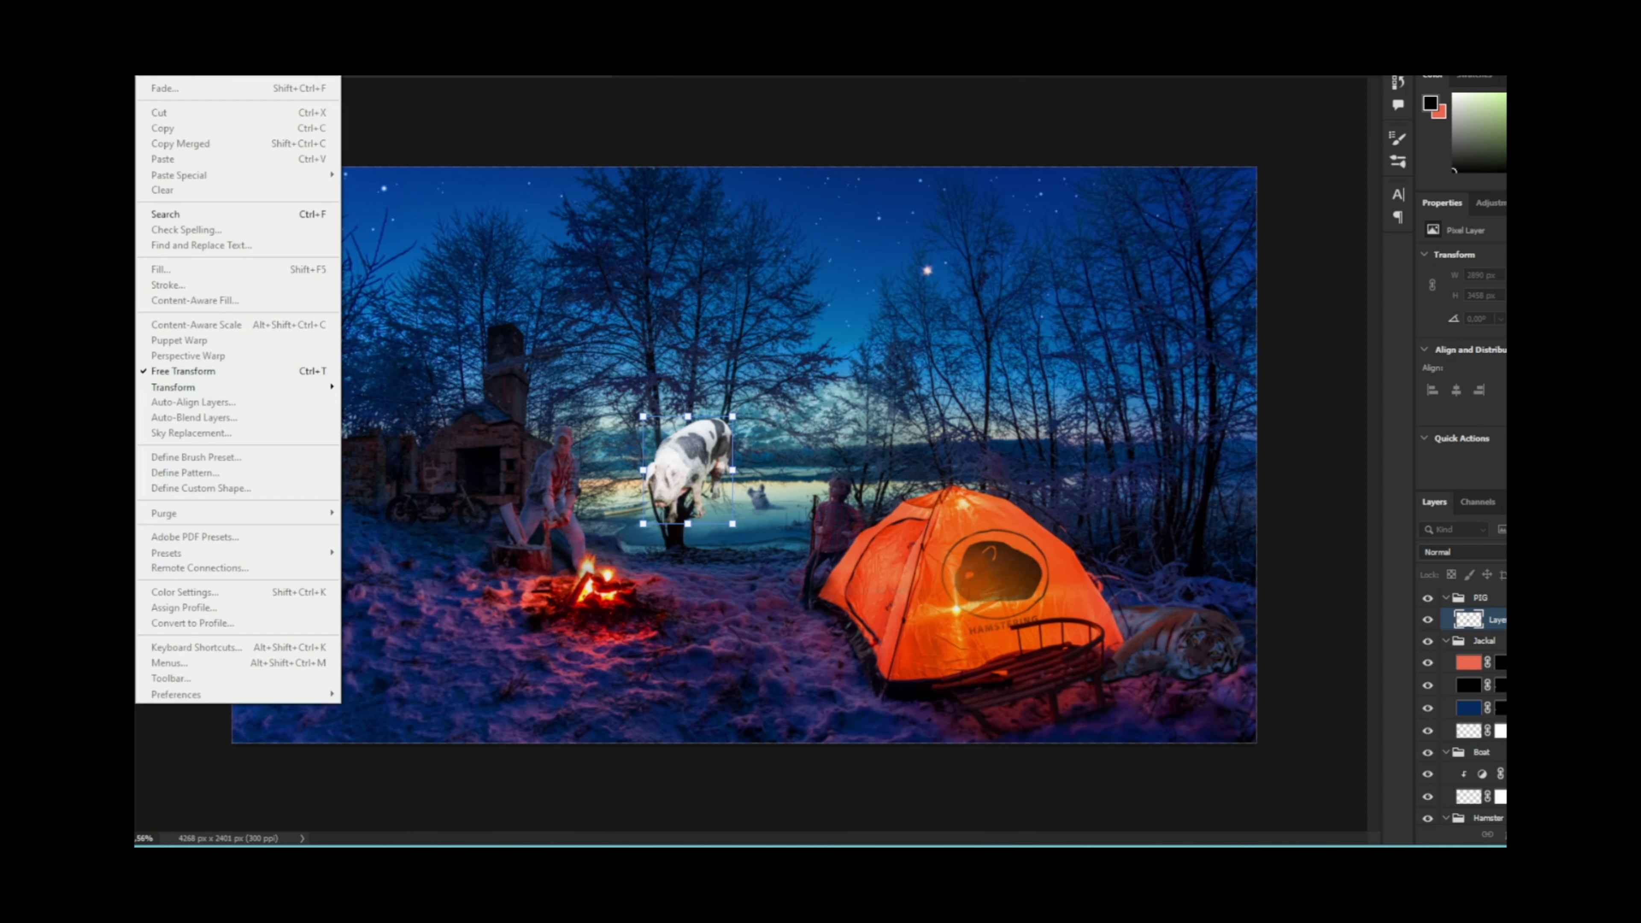
left_click_drag(743, 531, 756, 516)
left_click_drag(699, 460, 706, 523)
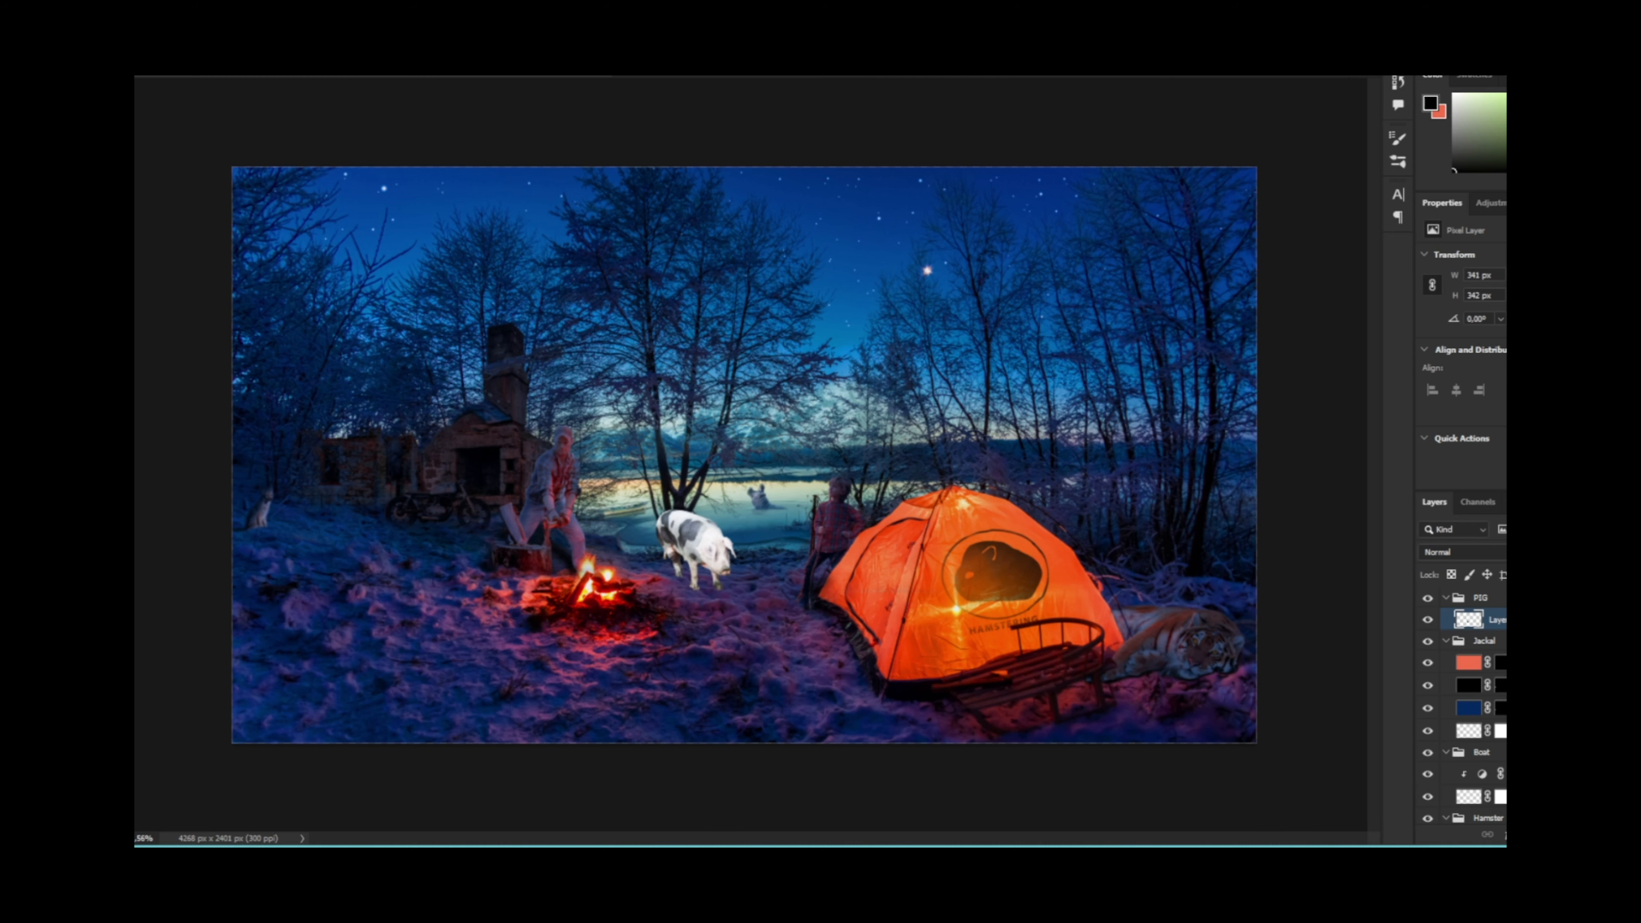
key("Return")
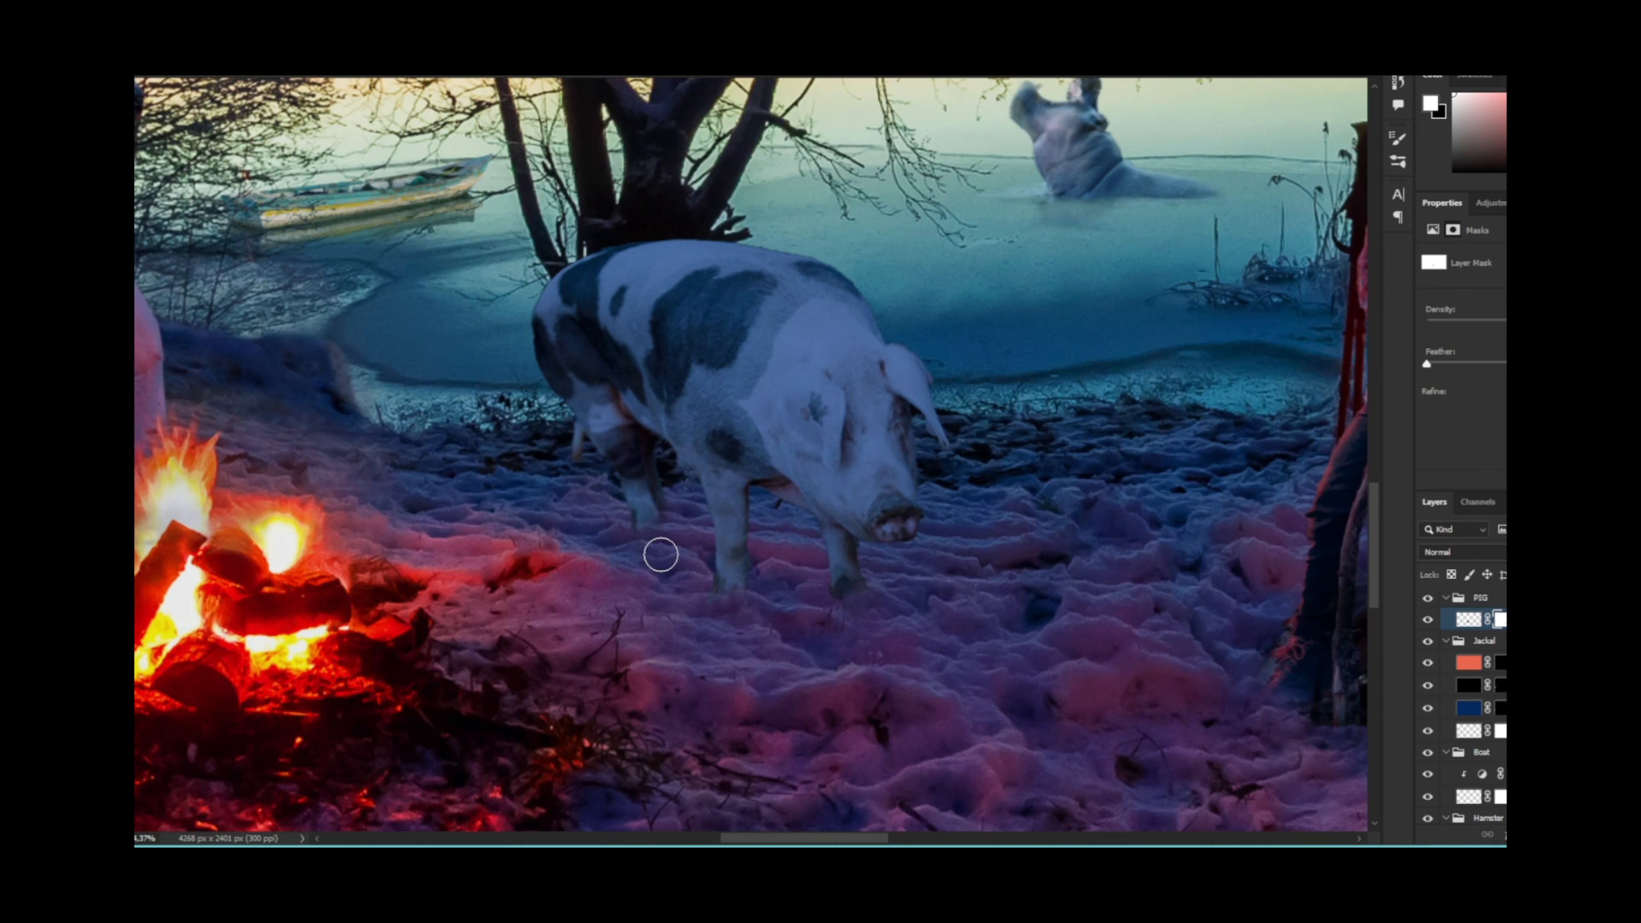
Step: Fill the new layer above the pig with black and hide it behind a black mask
scroll(646, 551, "down", 6)
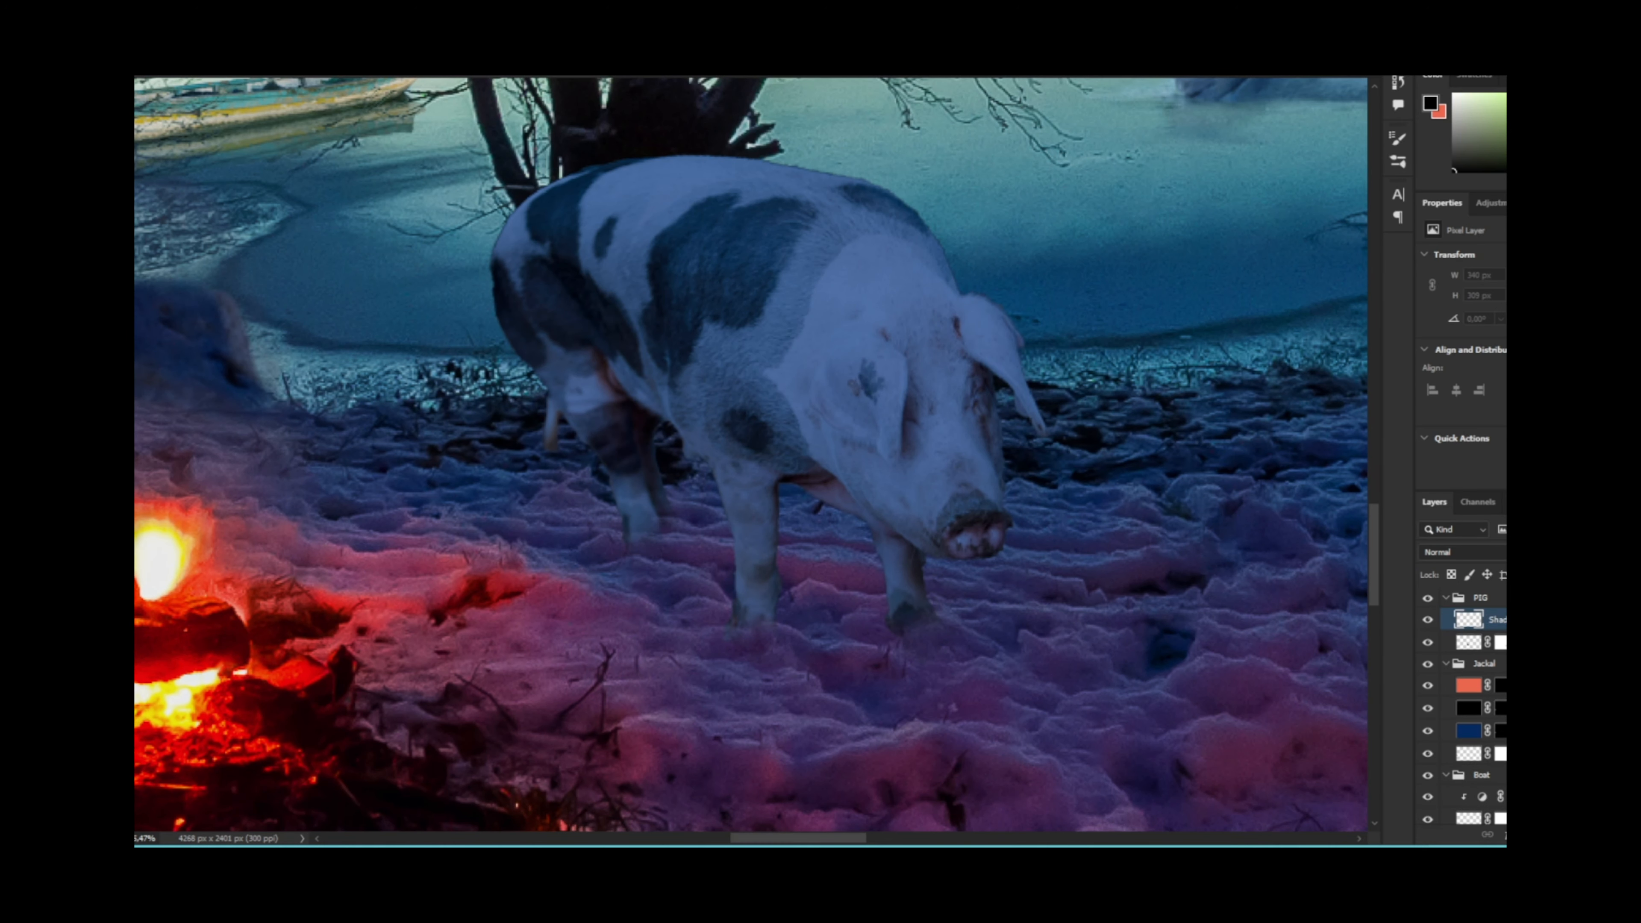
left_click(1468, 642)
key("g")
left_click(736, 429)
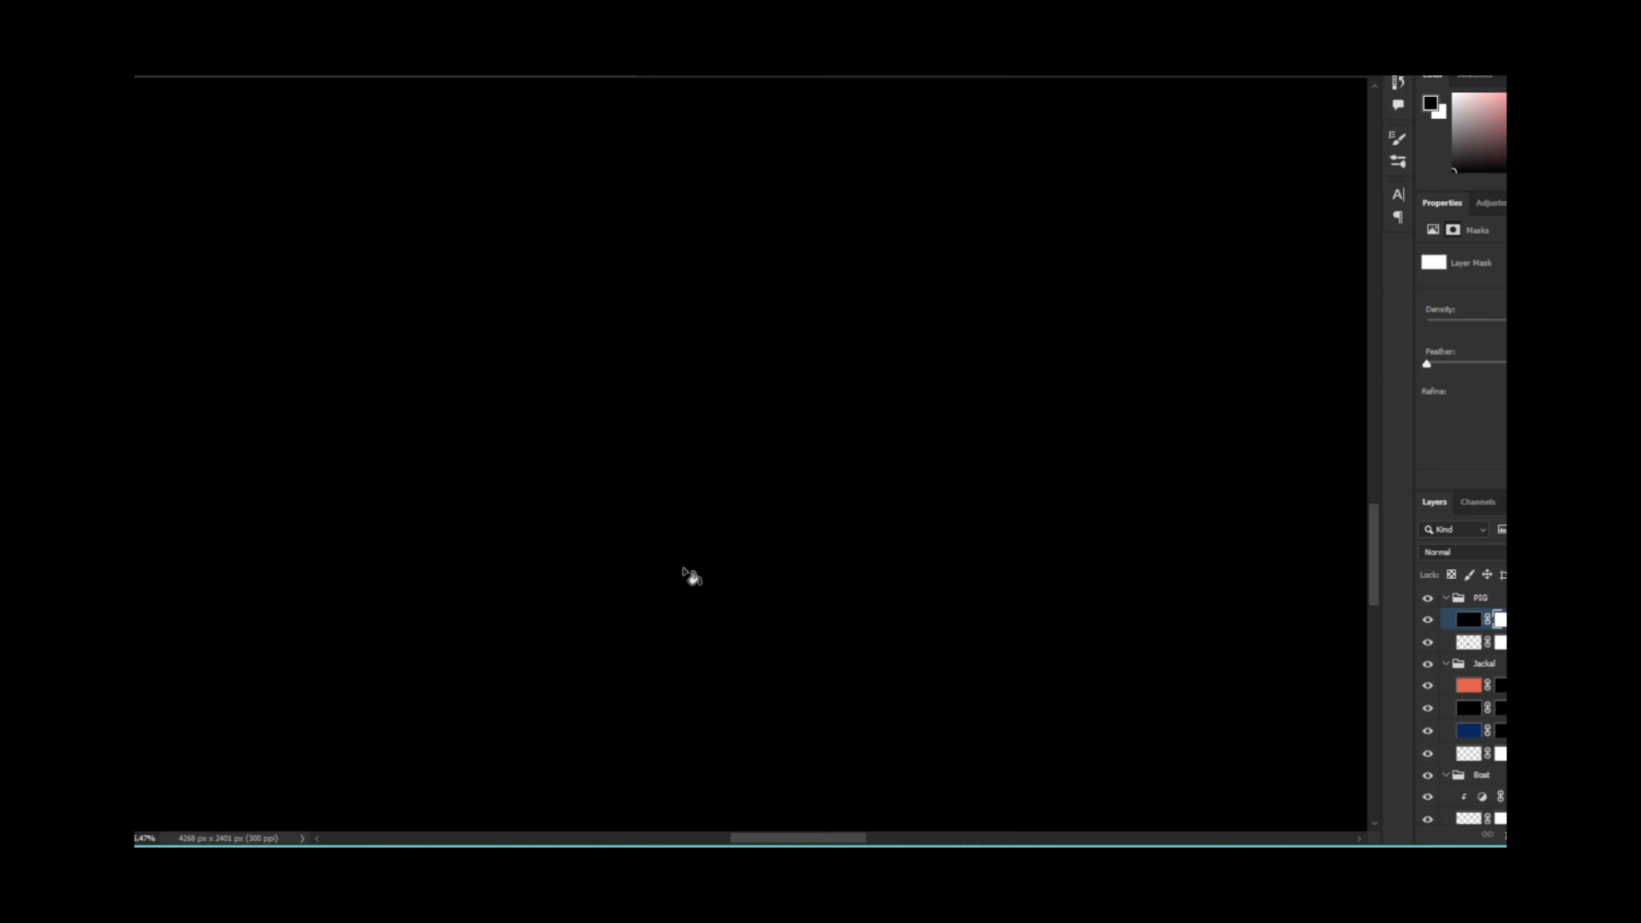
left_click(685, 570)
Step: Load the pig's outline as a selection, paint black shadow along its back and rump with a larger brush, and deselect
key("b")
left_click(1470, 648, "ctrl")
left_click_drag(516, 271, 677, 135)
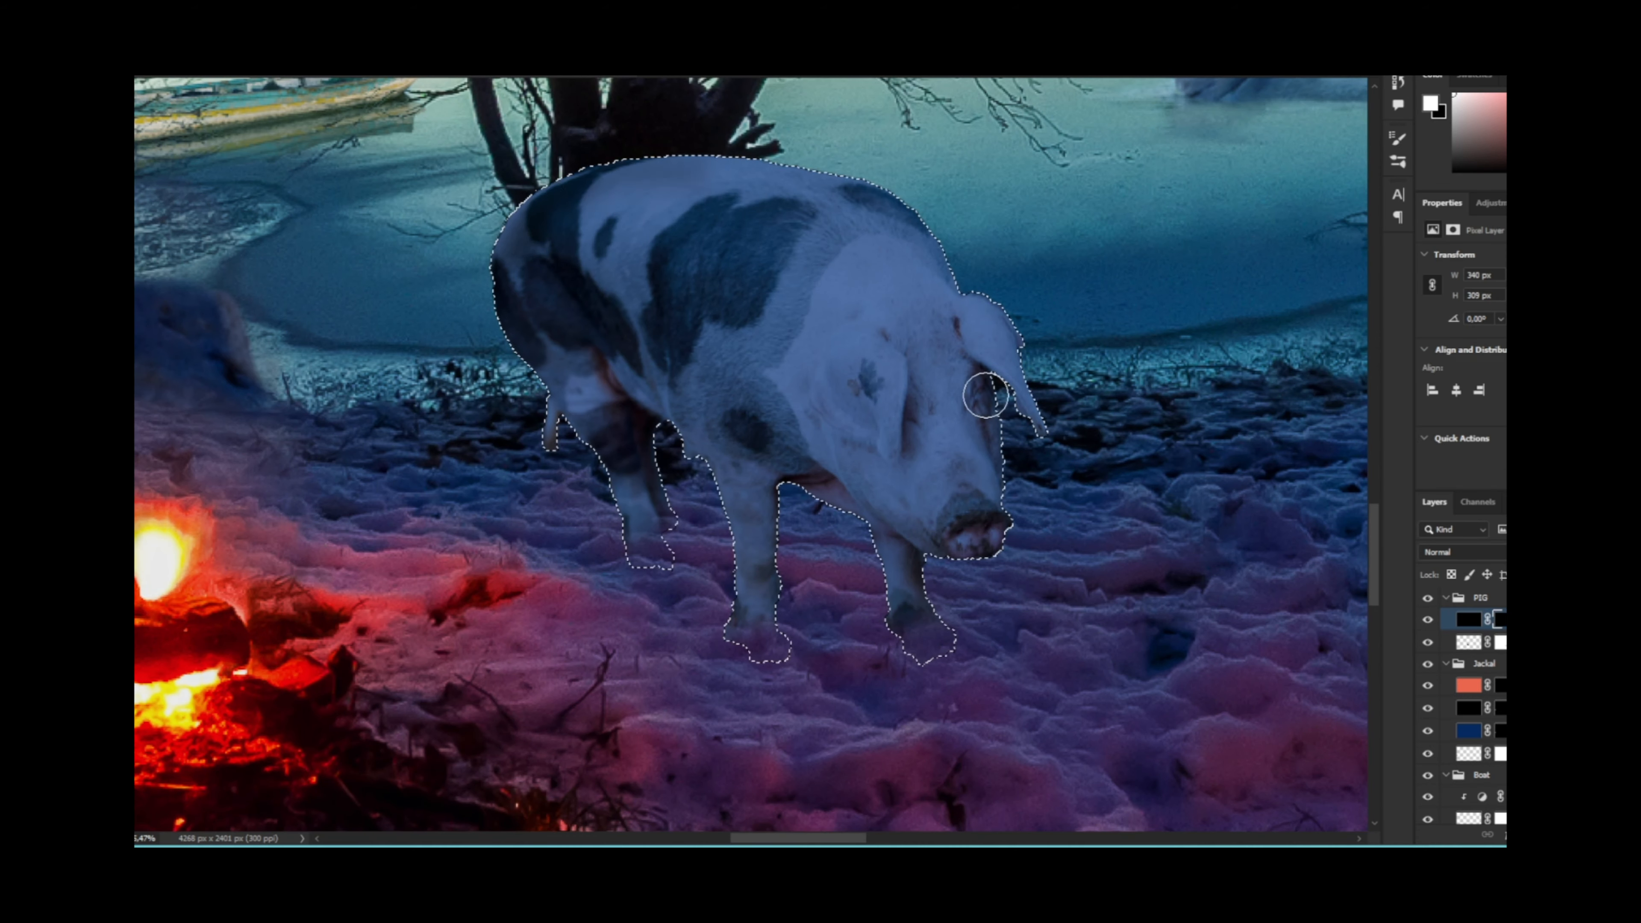
key("bracketright")
key("bracketright")
key("bracketright")
key("bracketright")
key("bracketright")
mouse_move(551, 482)
left_mouse_down()
mouse_move(432, 172)
mouse_move(355, 454)
left_mouse_up()
key("ctrl+d")
scroll(582, 455, "down", 5)
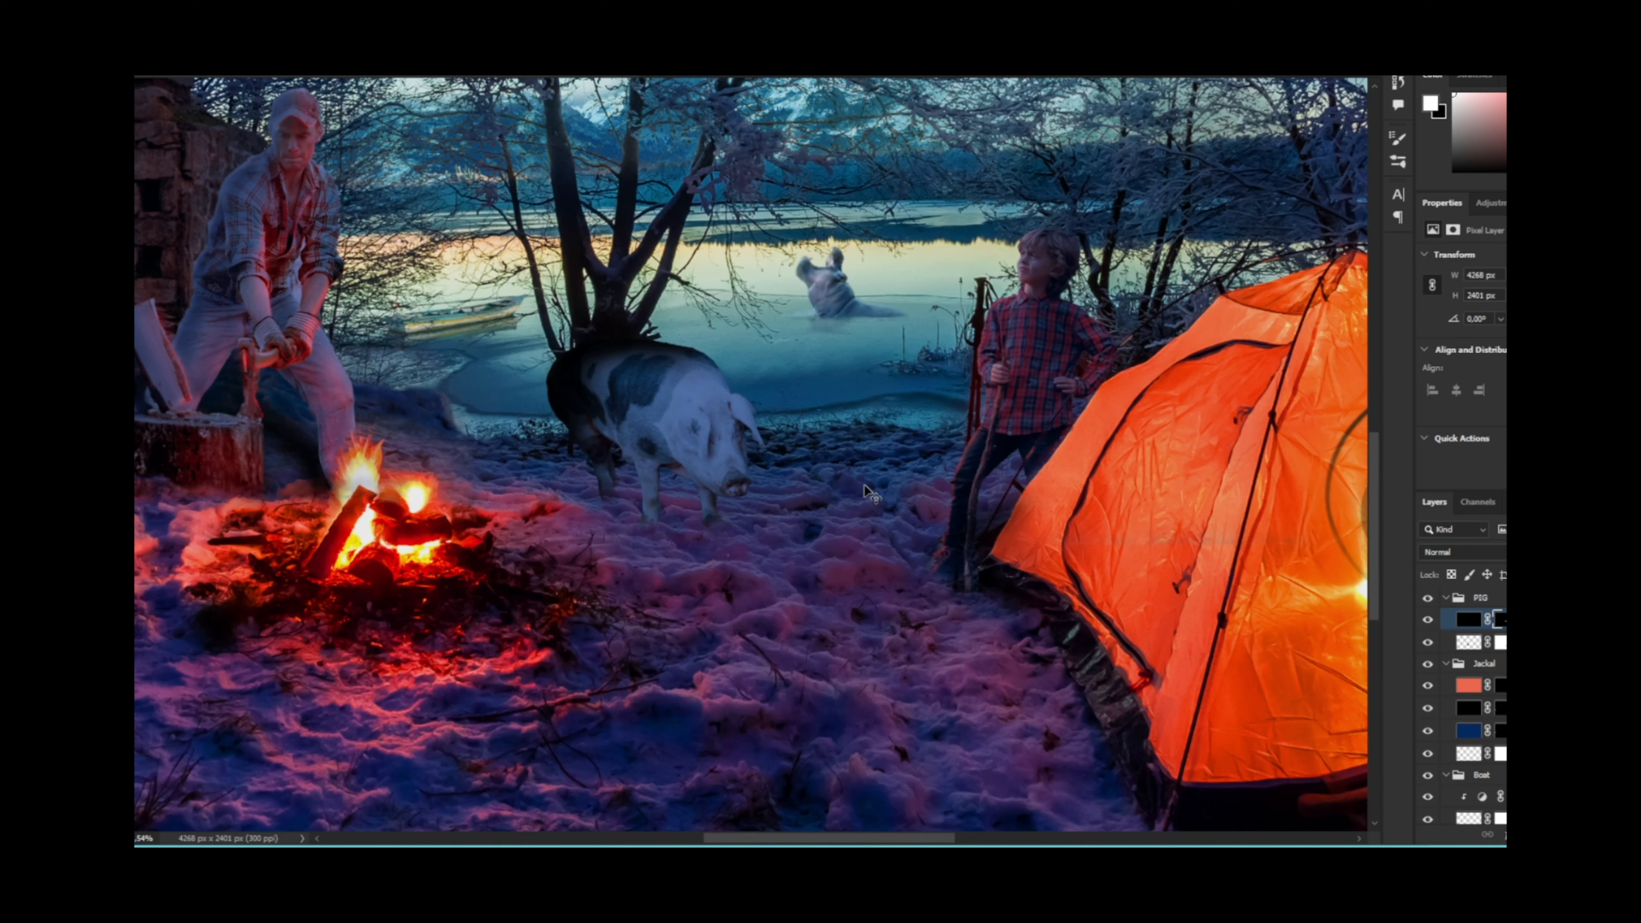
Step: Undo the last shadow edits and try a Gaussian Blur on the pig layer
key("ctrl+z")
key("ctrl+z")
left_click(304, 76)
left_click(1471, 640)
left_click(304, 76)
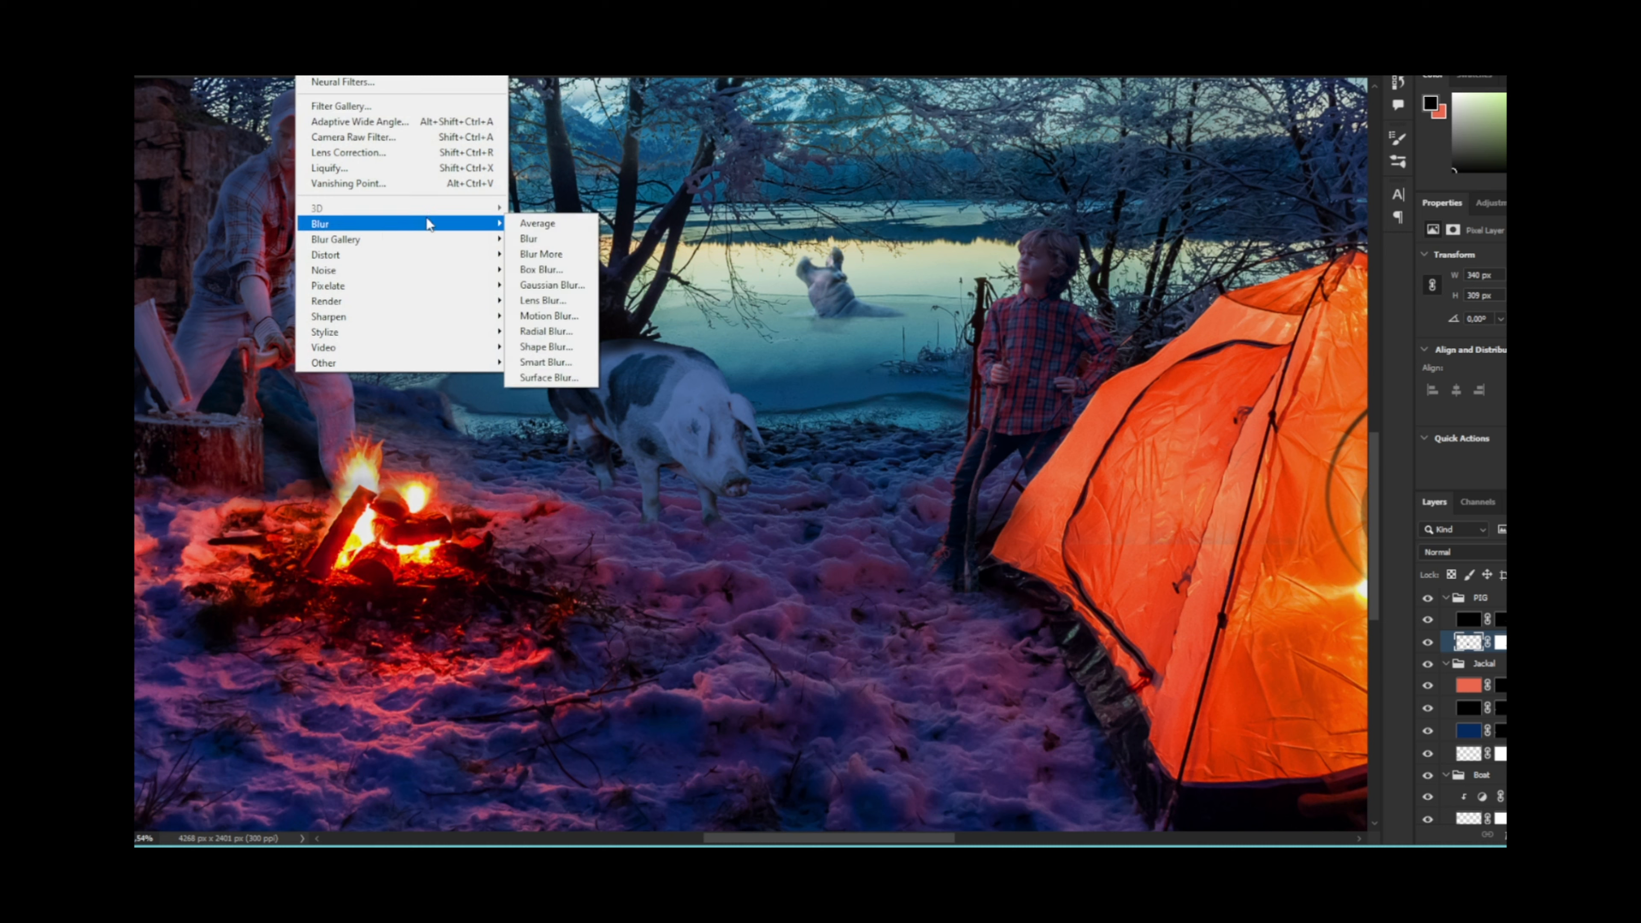
mouse_move(385, 224)
left_click(568, 291)
left_click_drag(1050, 437, 1045, 437)
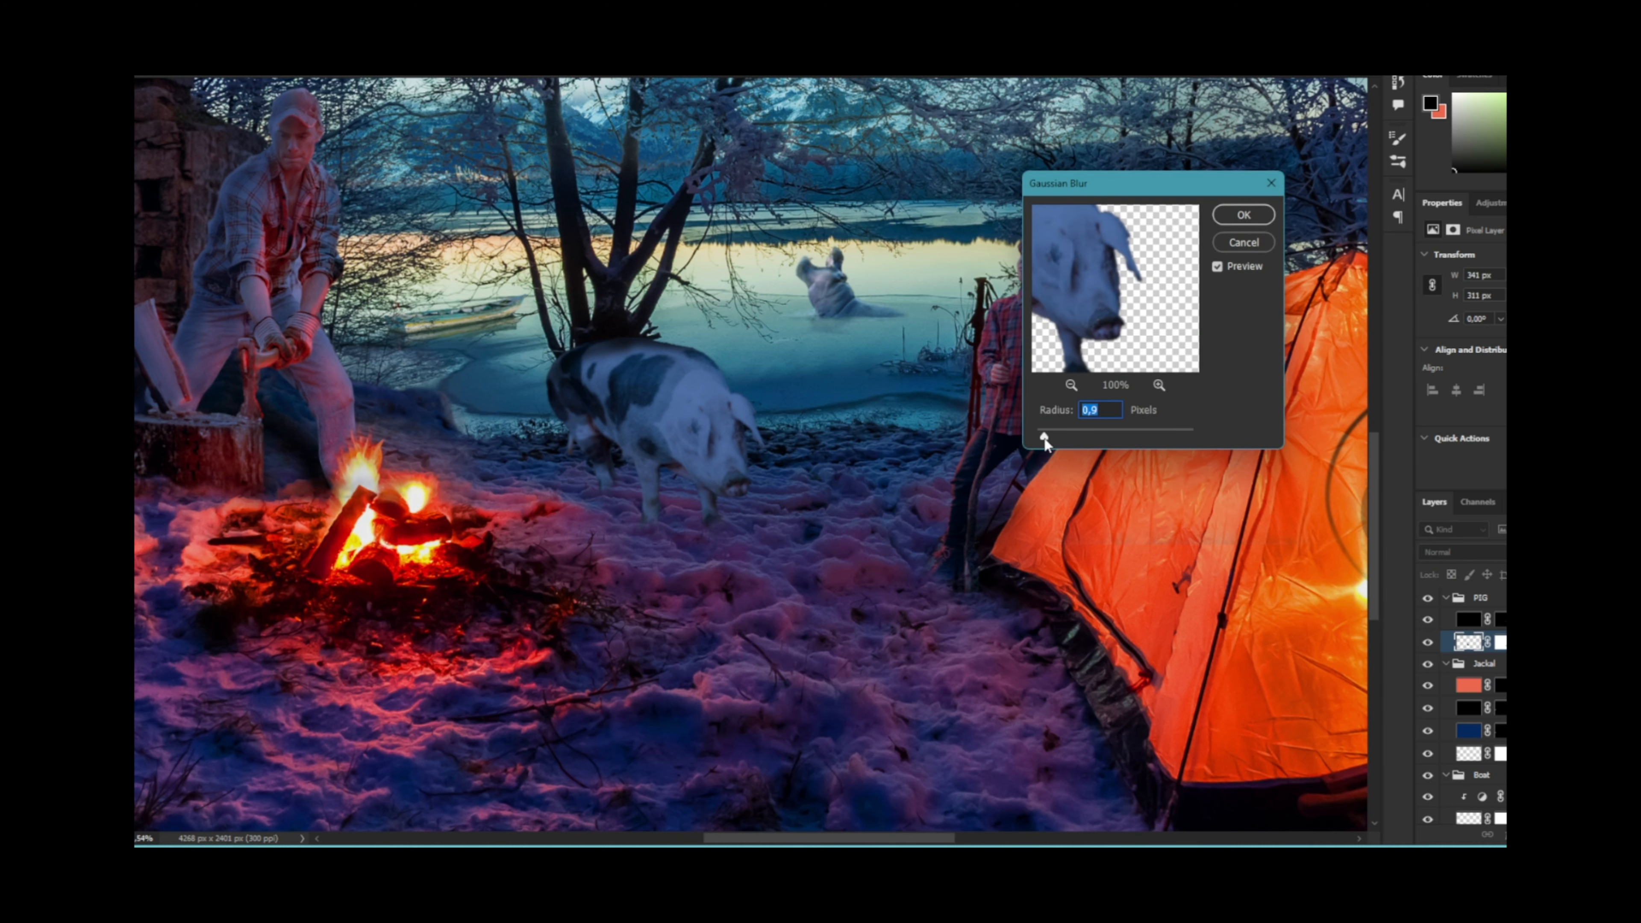
left_click(1244, 214)
scroll(587, 403, "up", 2)
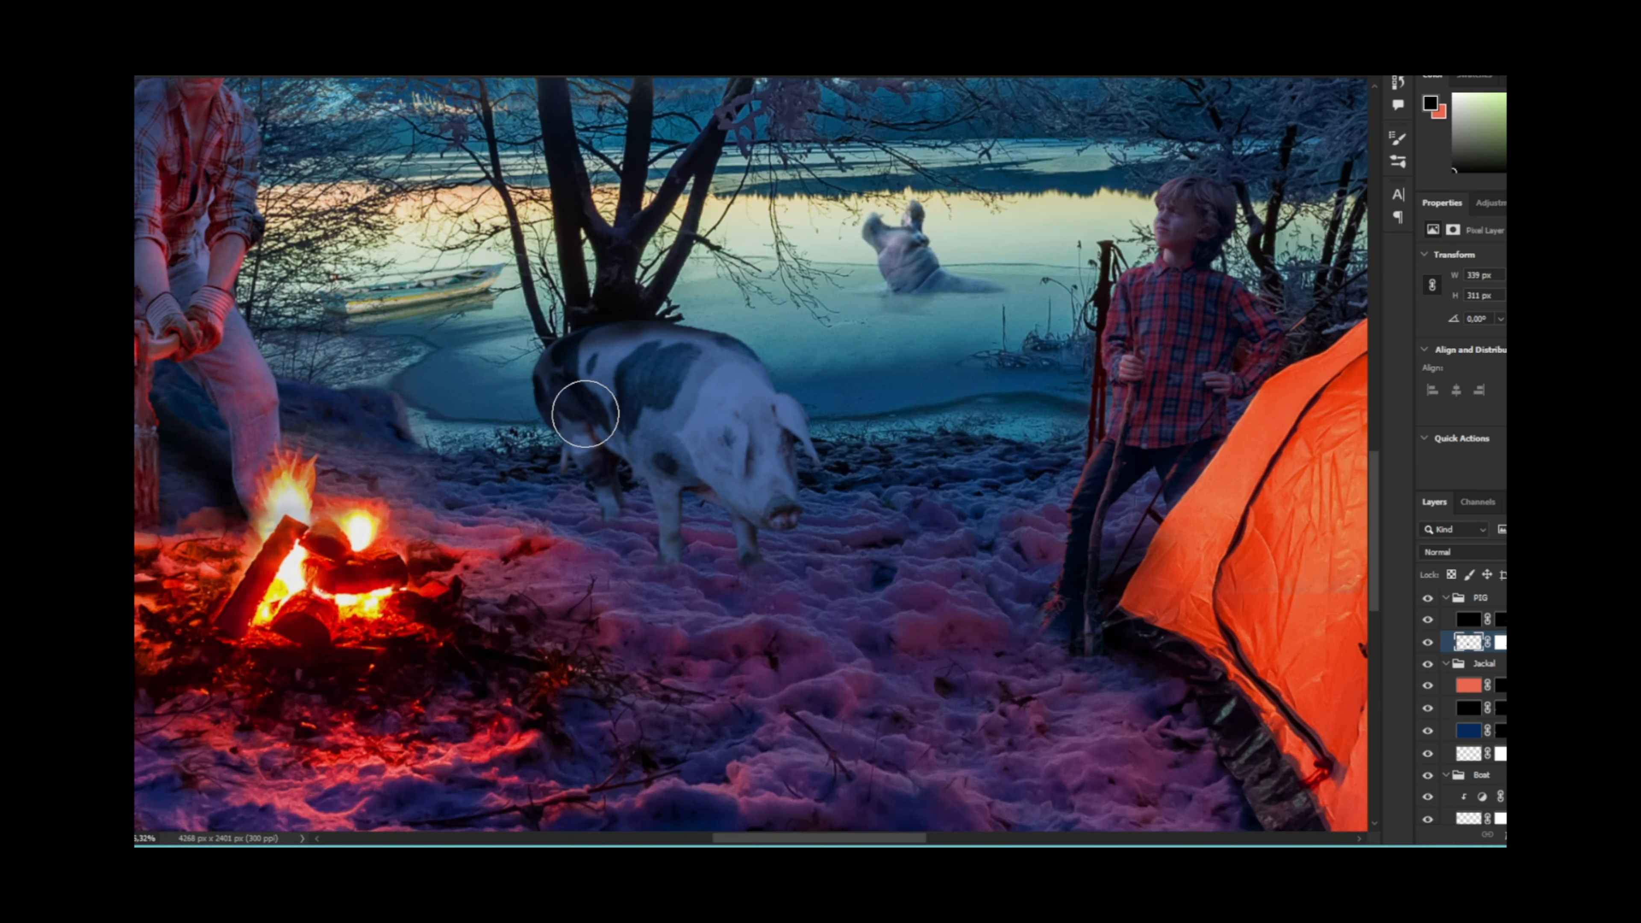
Step: Undo the Gaussian Blur on the pig layer
key("ctrl+alt+z")
key("ctrl+alt+z")
key("ctrl+alt+z")
key("ctrl+alt+z")
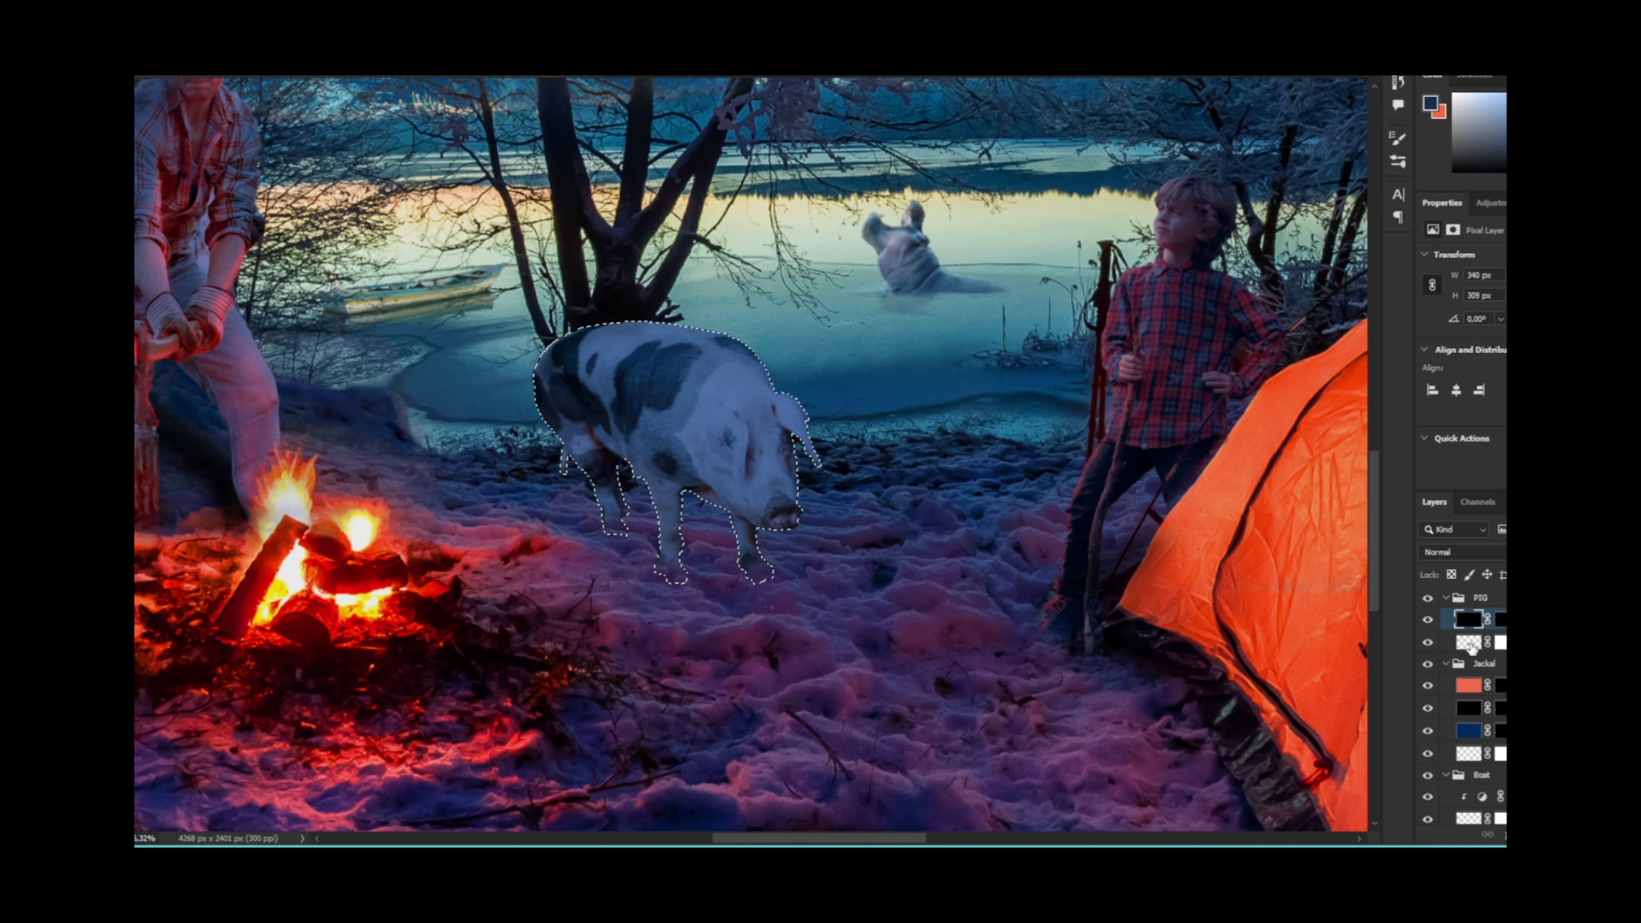
Step: Recolor the layer above the pig dark blue, load the pig's outline as a selection and paint the tint over its back
left_click(1467, 640, "ctrl")
key("x")
mouse_move(651, 345)
left_mouse_down()
mouse_move(802, 339)
mouse_move(564, 367)
left_mouse_up()
scroll(595, 377, "up", 3)
Step: Add a red-filled layer at the top of the PIG group, blend it with Multiply and hide it behind a black mask
key("ctrl+shift+alt+n")
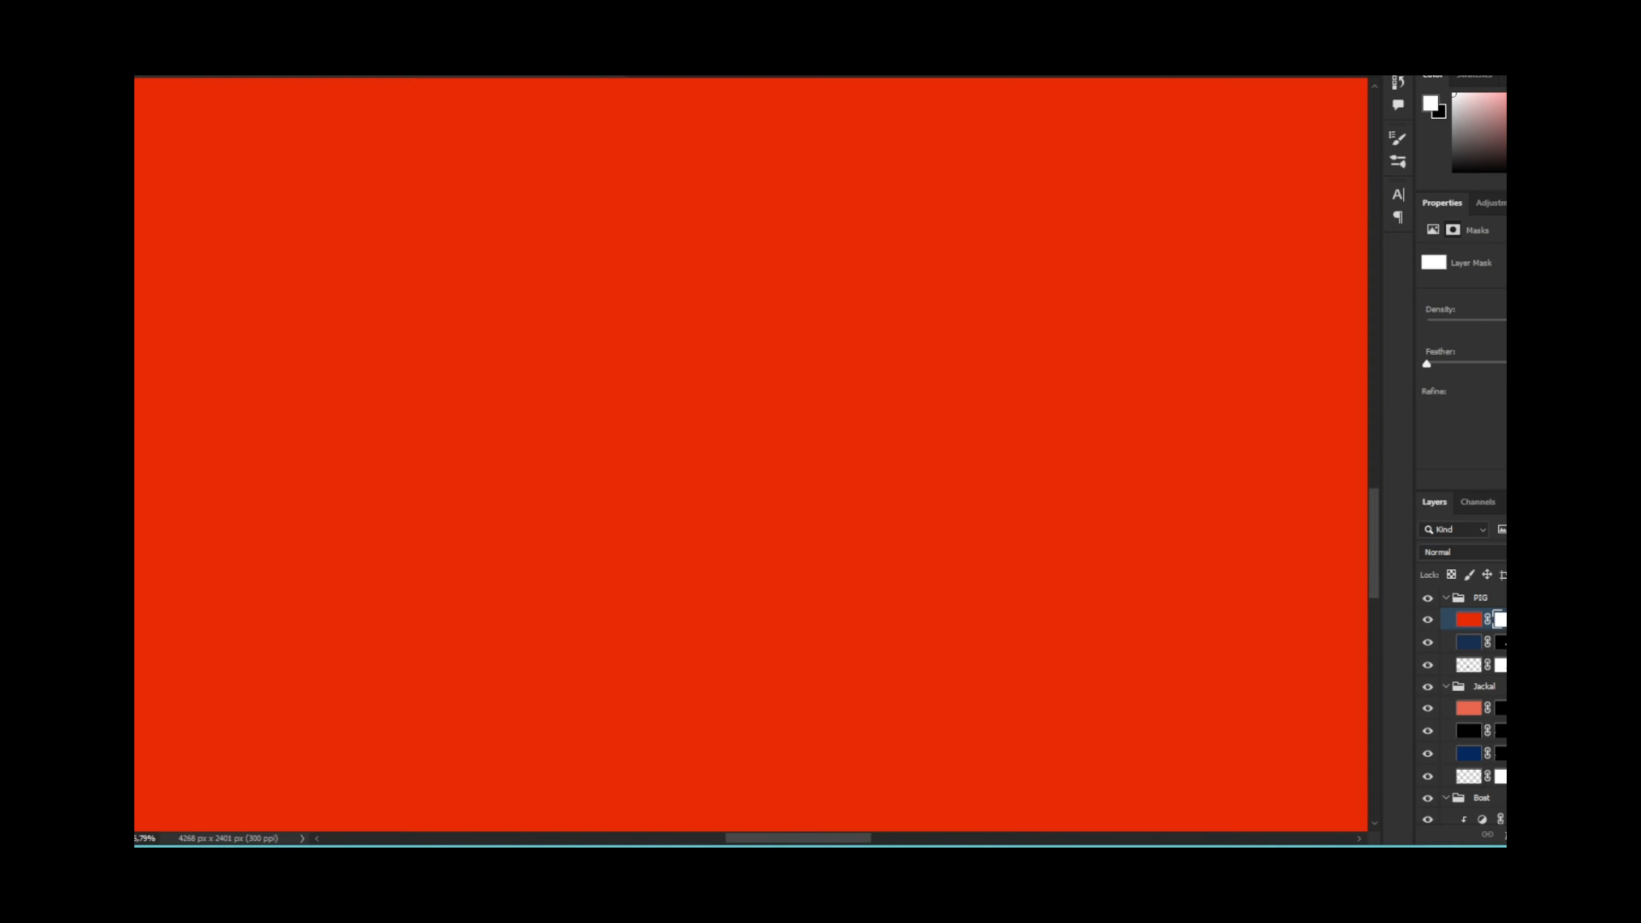
left_click(1460, 551)
left_click(1483, 675)
left_click(1460, 551)
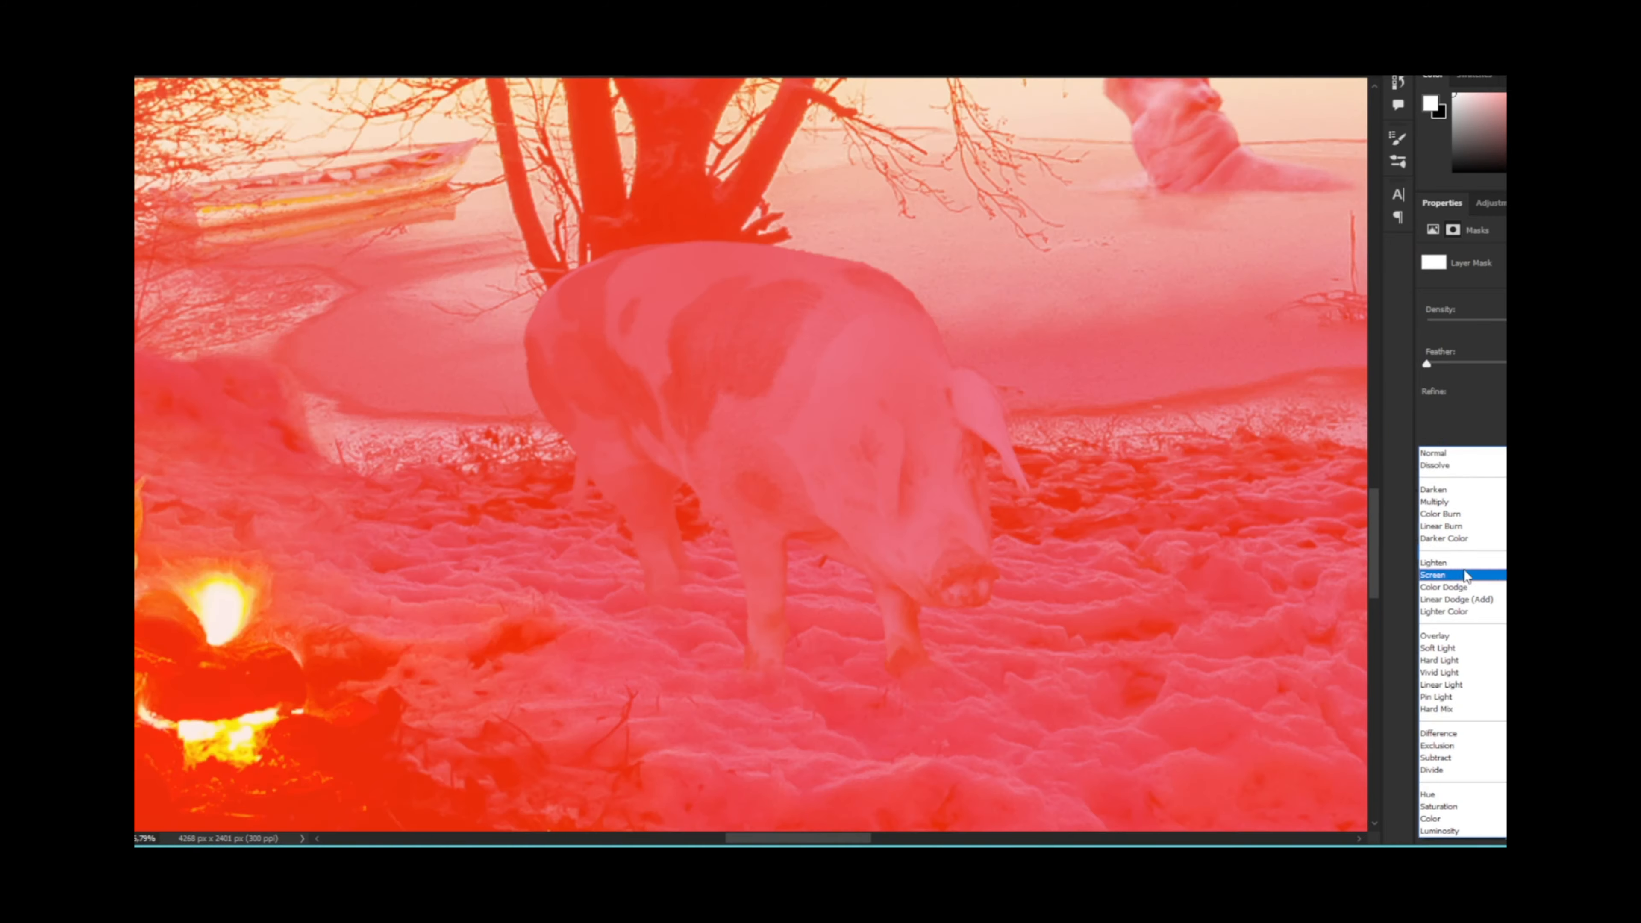
left_click(1453, 502)
key("ctrl+i")
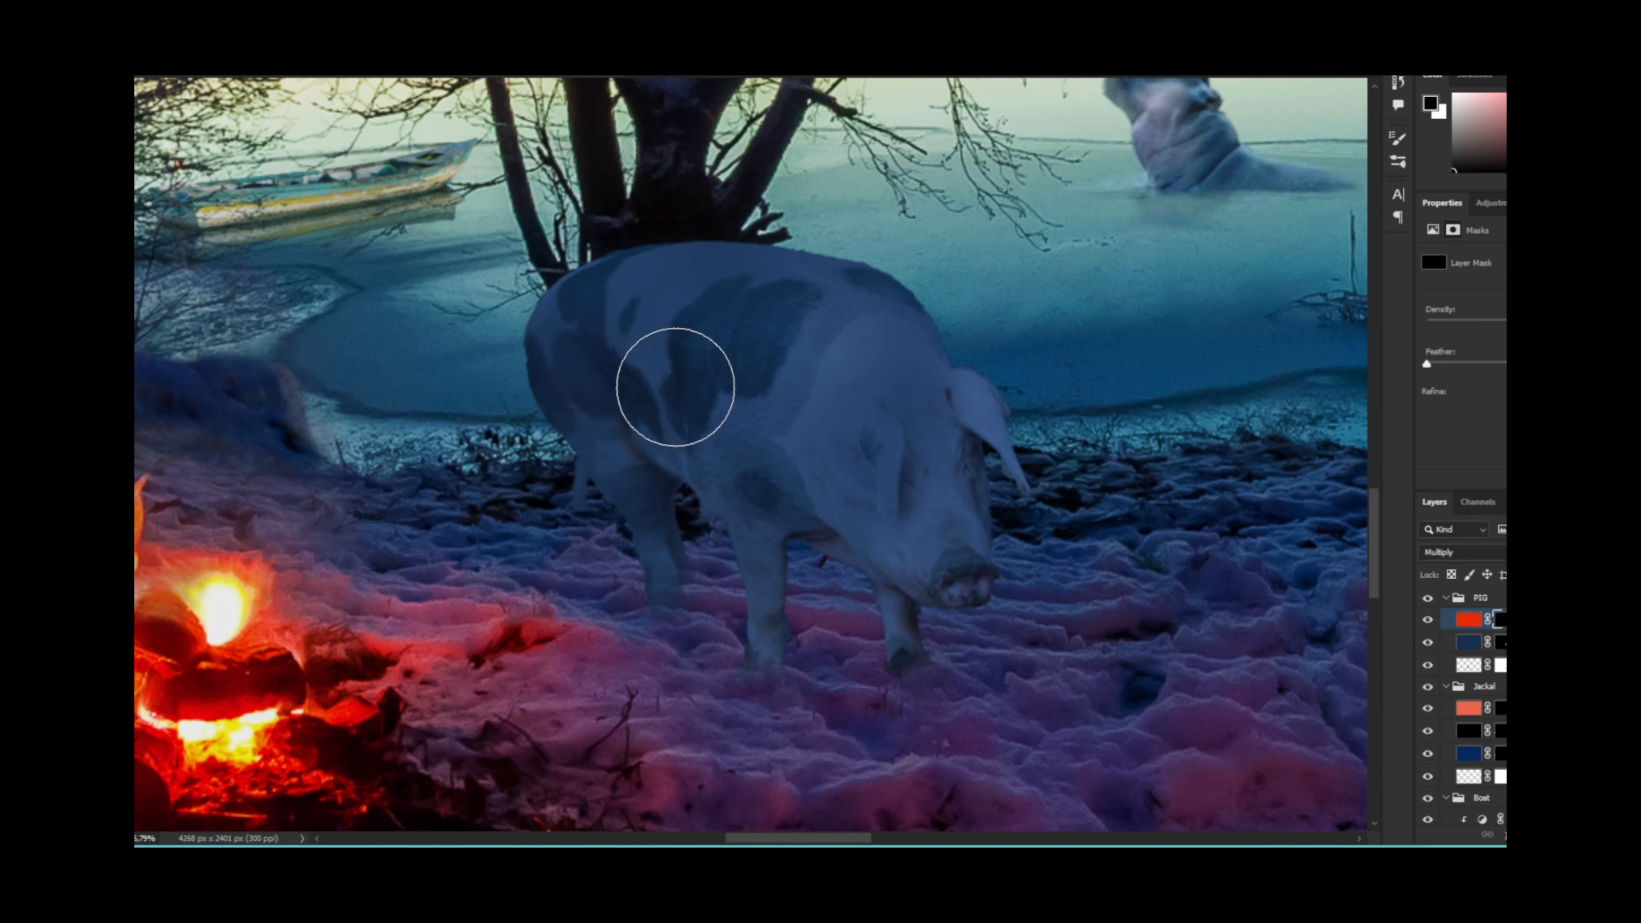
Step: Load the pig's outline as a selection and paint the red Multiply layer over its body up to the ear
key("ctrl+z")
left_click(1468, 660, "ctrl")
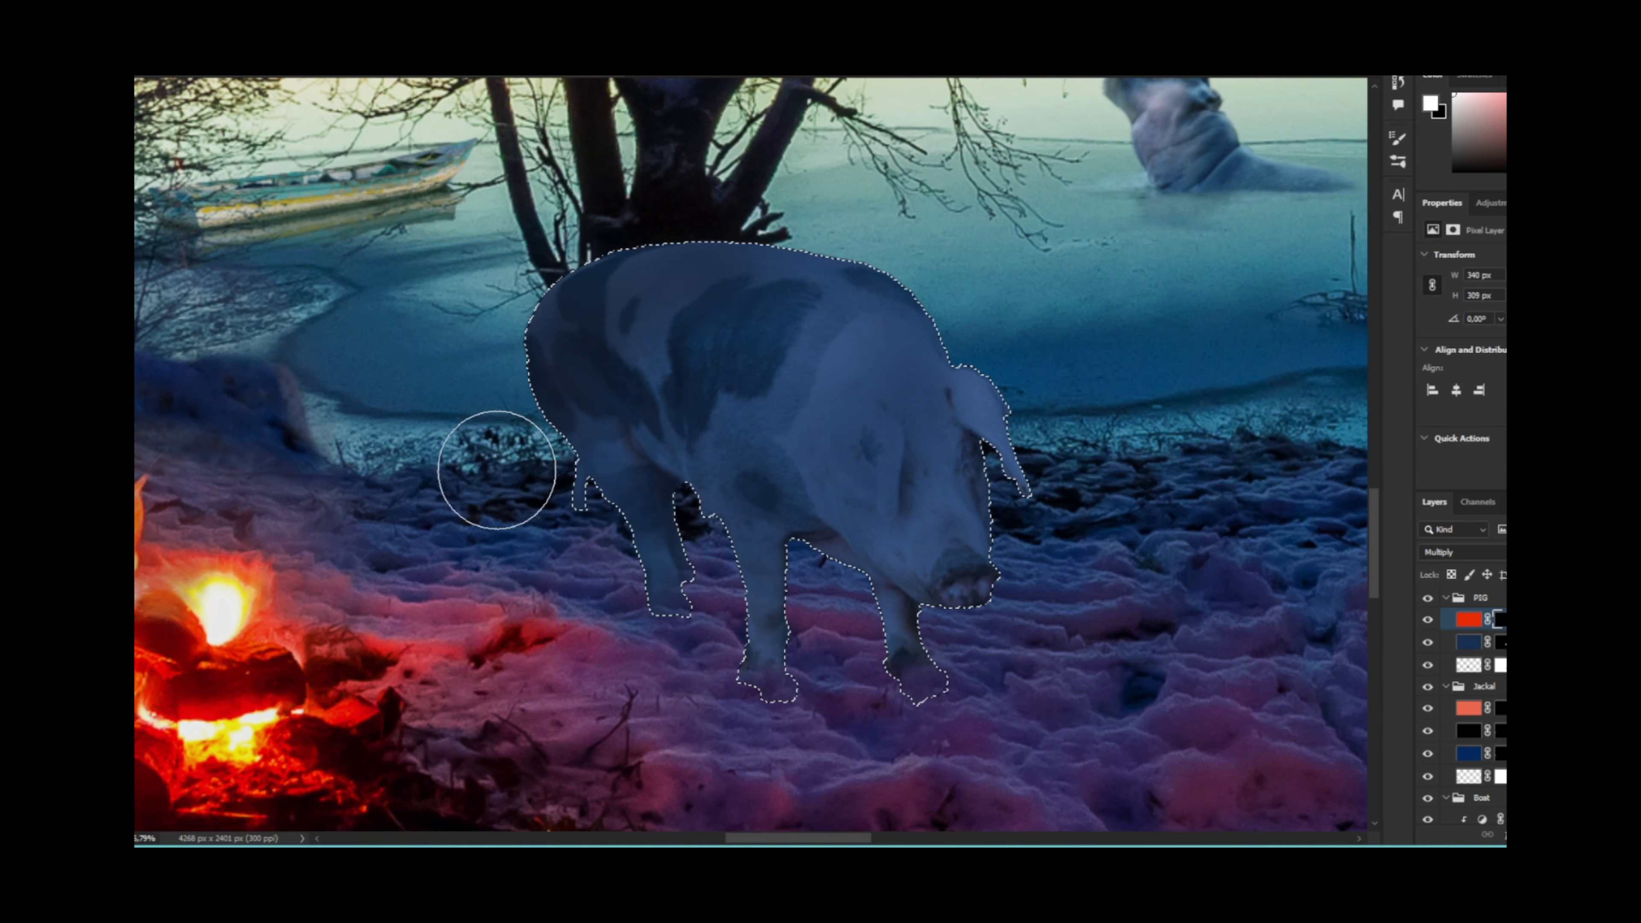
mouse_move(639, 336)
left_mouse_down()
mouse_move(850, 513)
mouse_move(952, 393)
left_mouse_up()
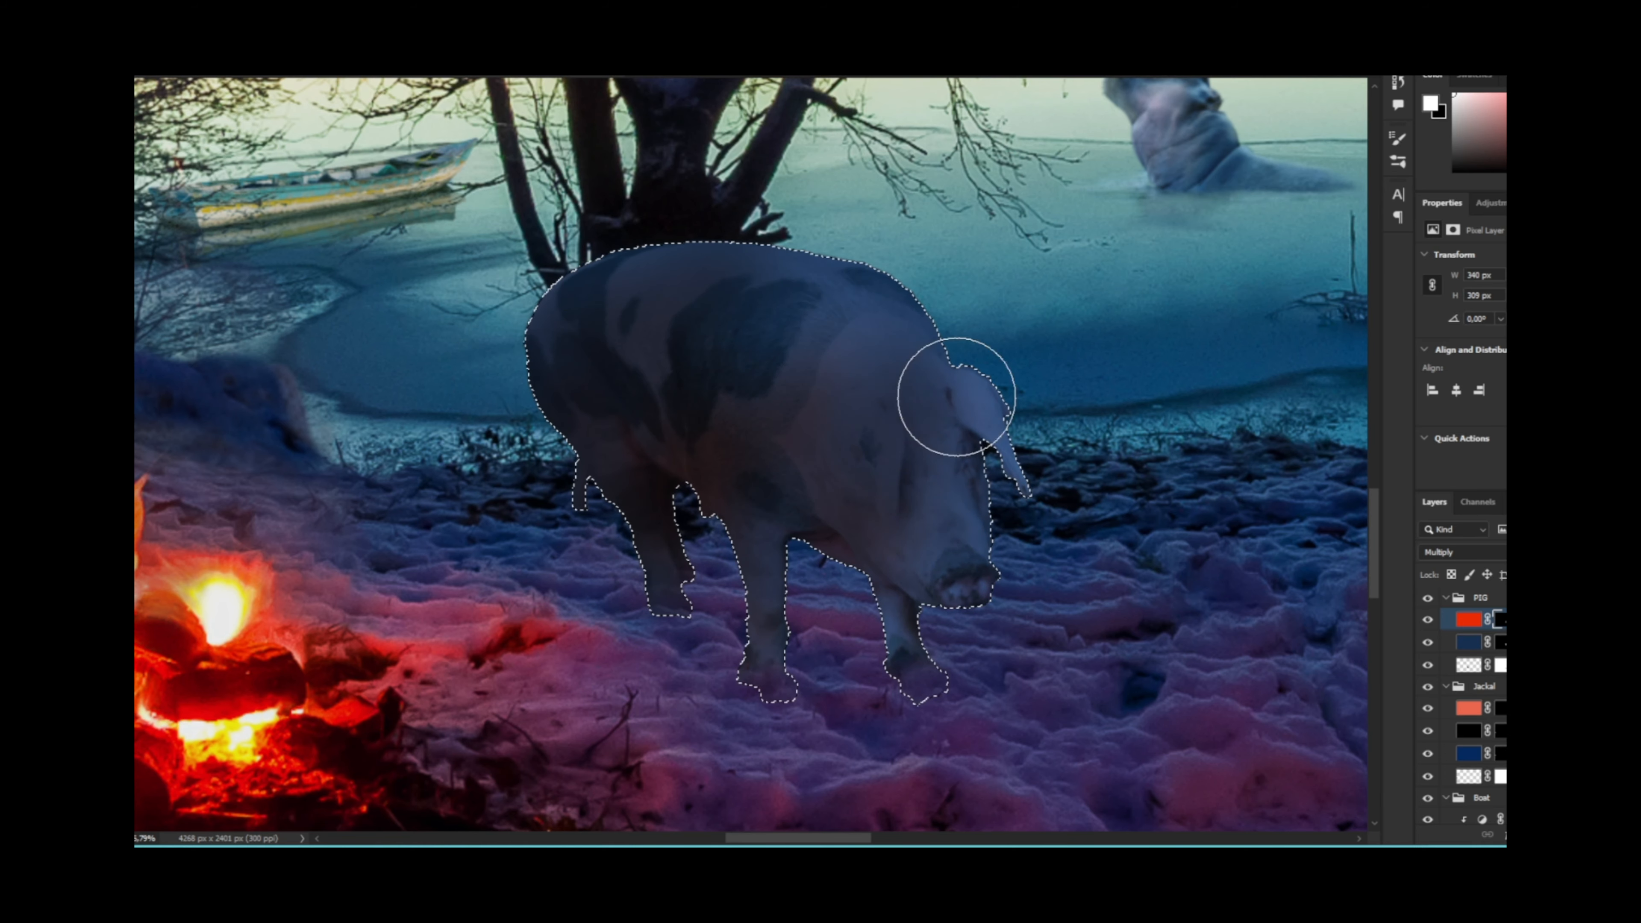
key("ctrl+0")
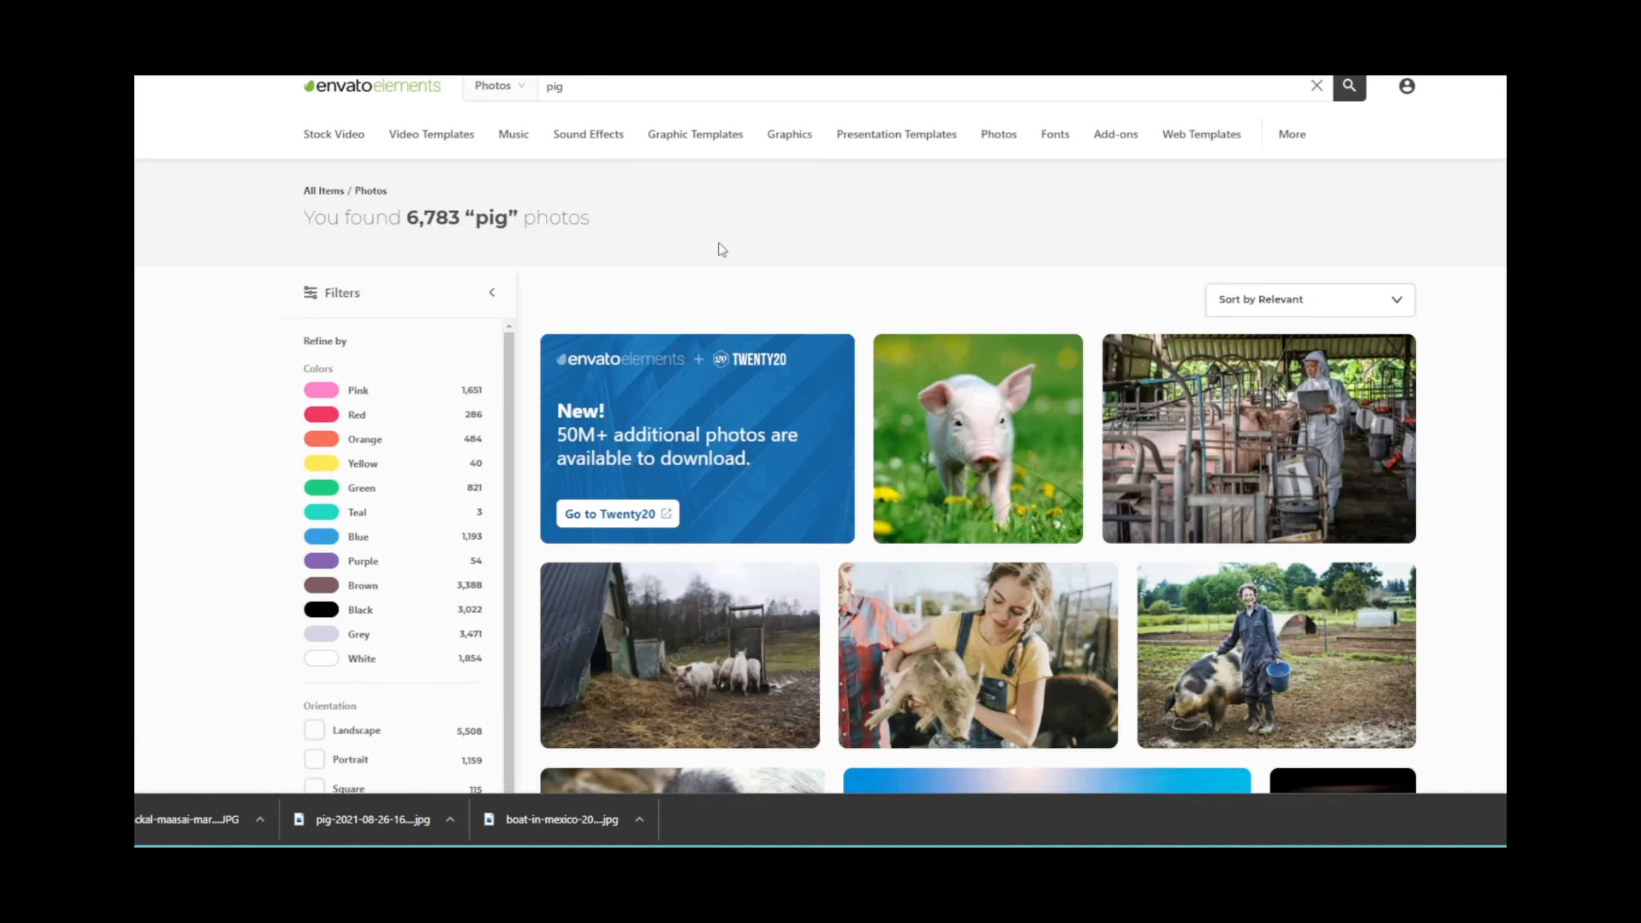
scroll(679, 333, "down", 10)
scroll(679, 333, "down", 5)
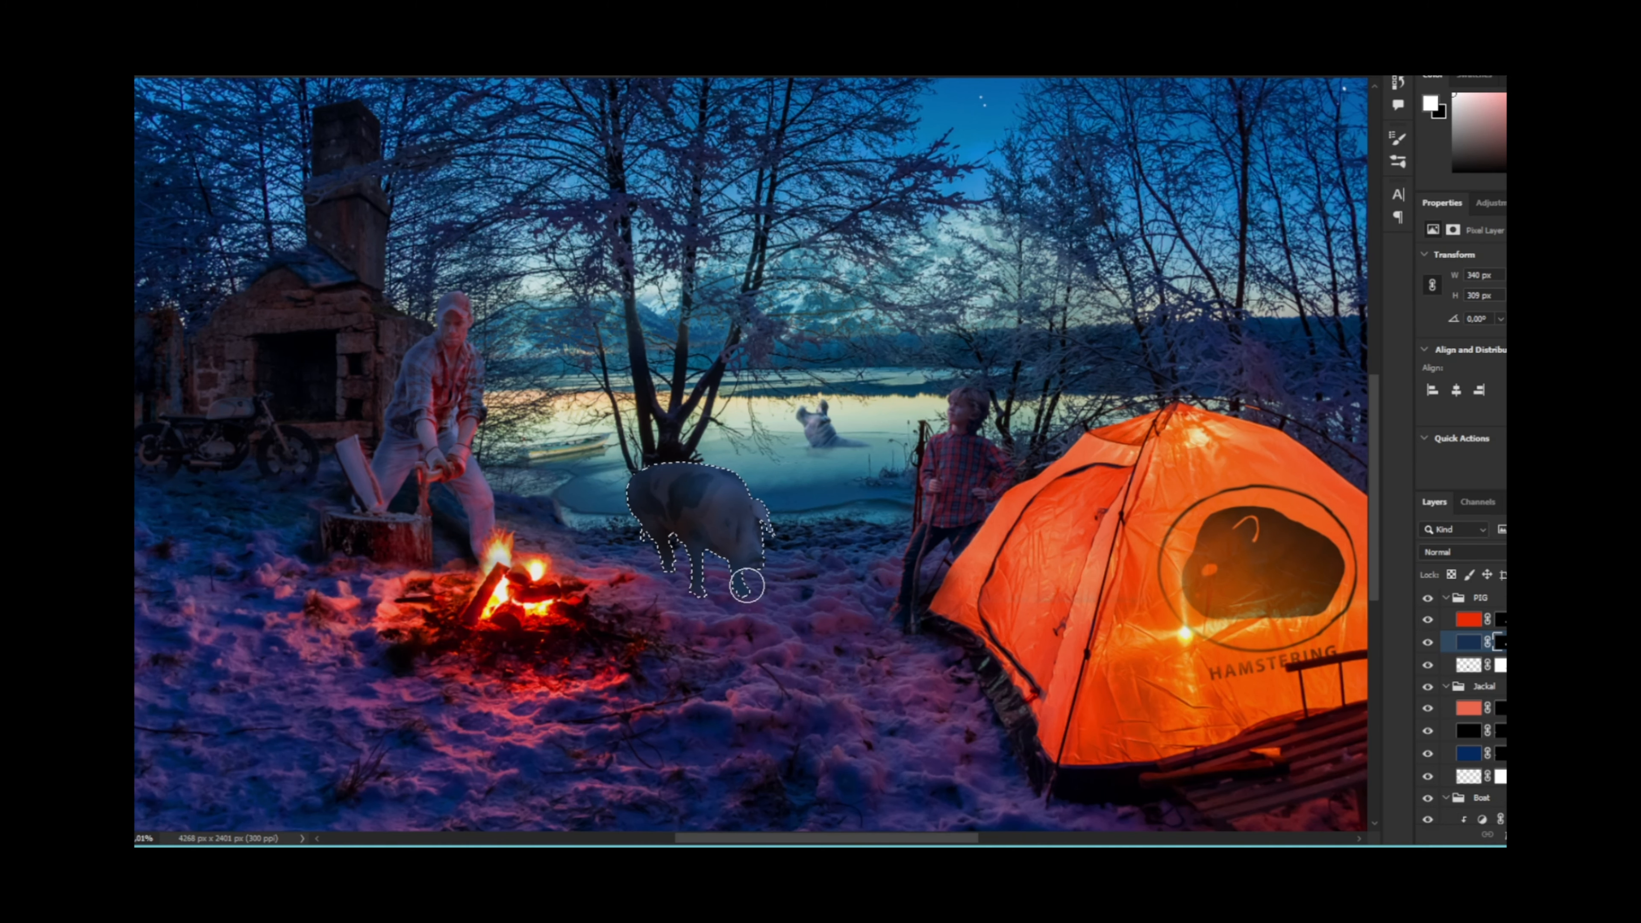
Step: Paint the dark blue tint over the pig's neck, head and chest inside its outline, and deselect
scroll(747, 584, "up", 6)
scroll(1034, 672, "down", 4)
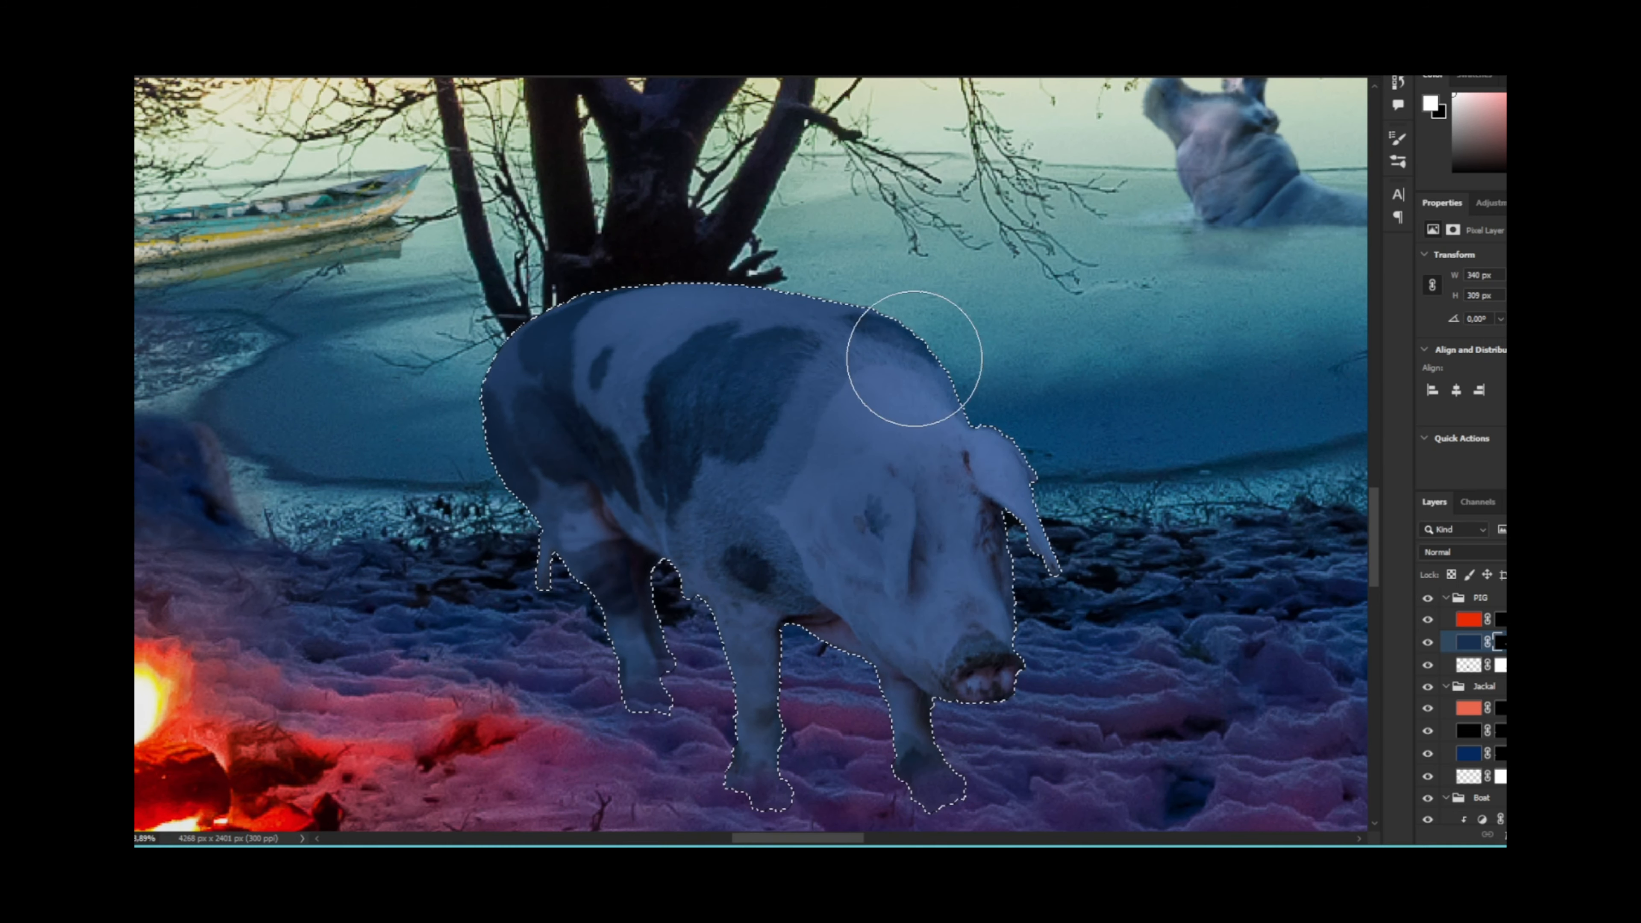
mouse_move(913, 358)
left_mouse_down()
mouse_move(1073, 600)
mouse_move(948, 433)
mouse_move(791, 648)
left_mouse_up()
key("ctrl+d")
Step: Try painting the red Multiply layer over the pig's head, chest and legs without a selection, and undo the strokes
left_click(1501, 619)
left_click(832, 572)
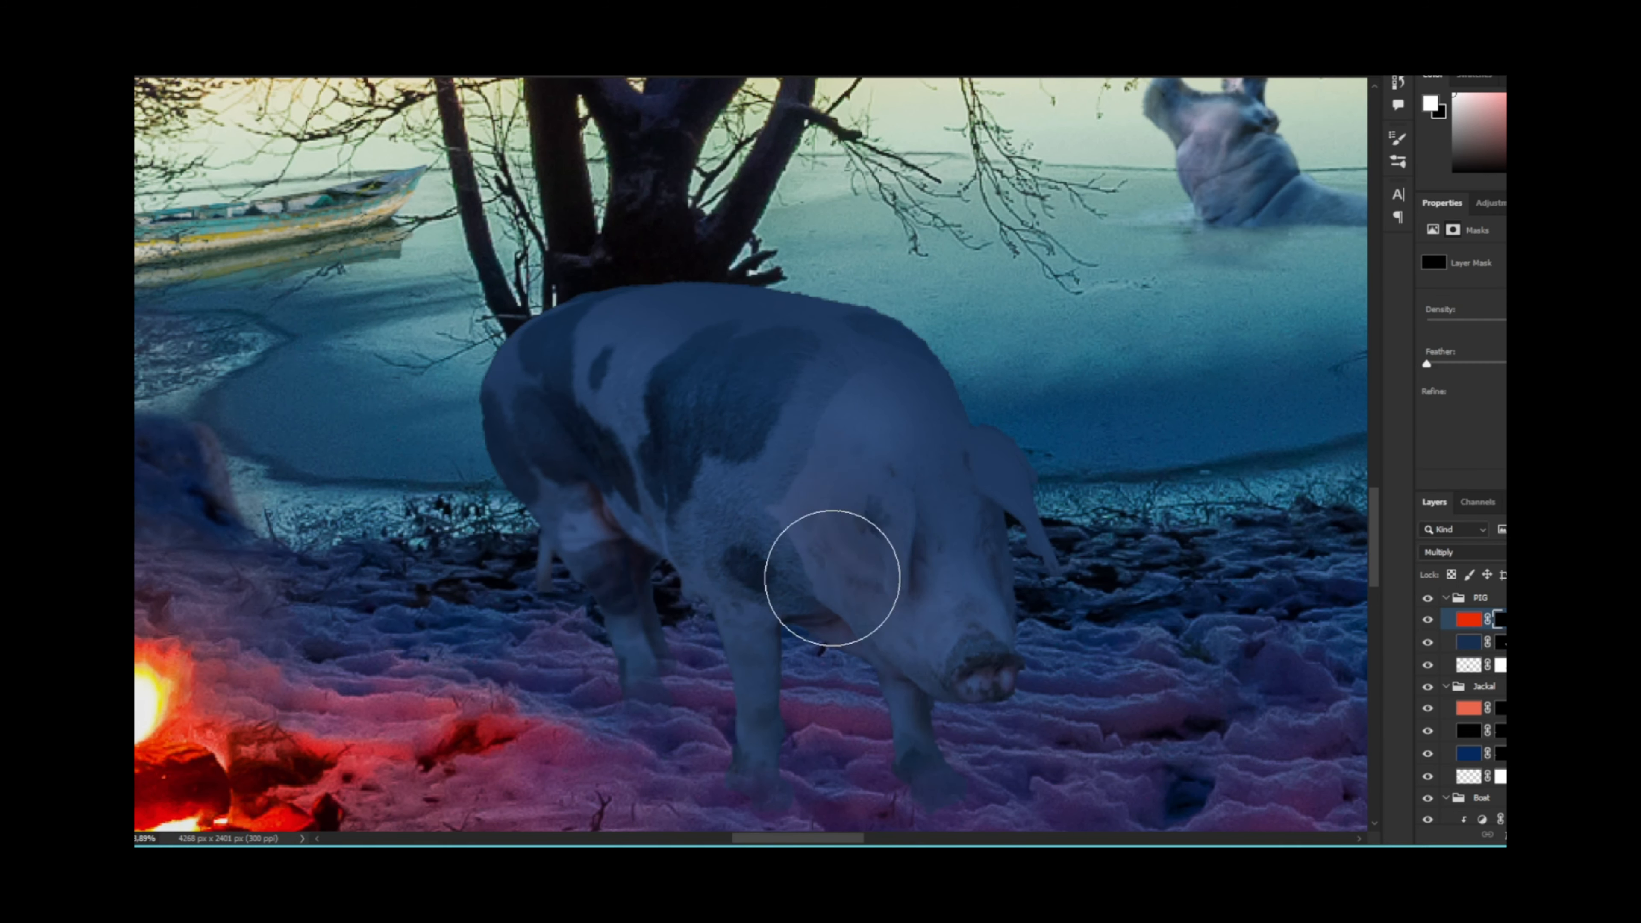
left_click(808, 431)
left_click(733, 601)
left_click(582, 532)
left_click(743, 721)
key("ctrl+z")
key("ctrl+z")
key("ctrl+z")
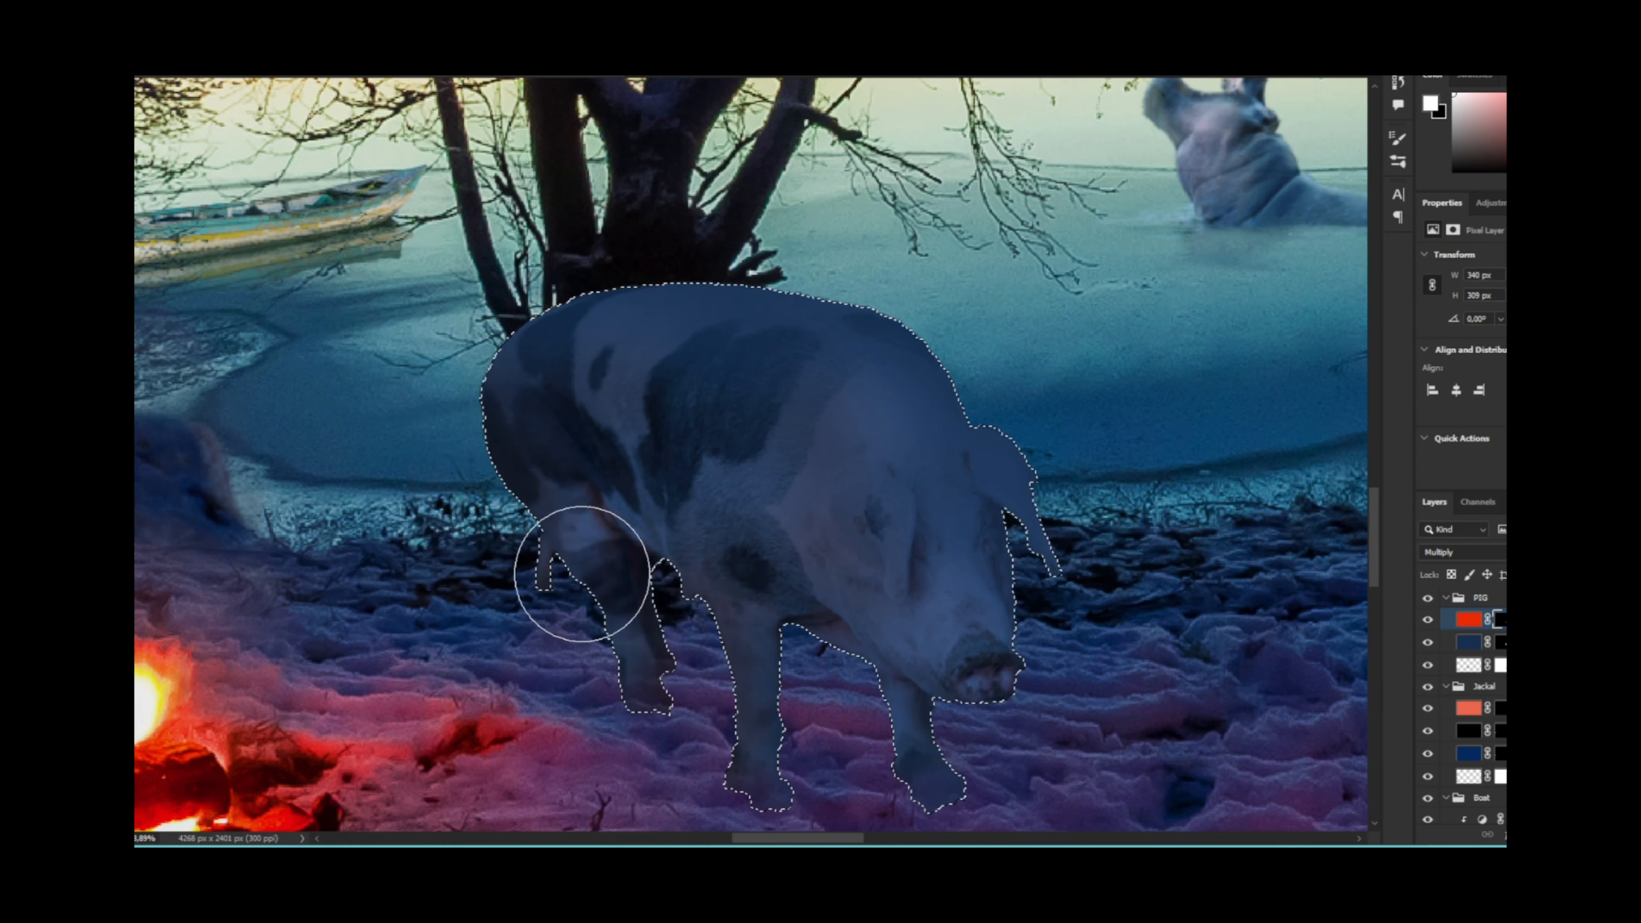
Step: Paint red over the pig's hind leg and flank inside its outline, and set the red layer's blending to Color Dodge
left_click_drag(579, 575, 666, 359)
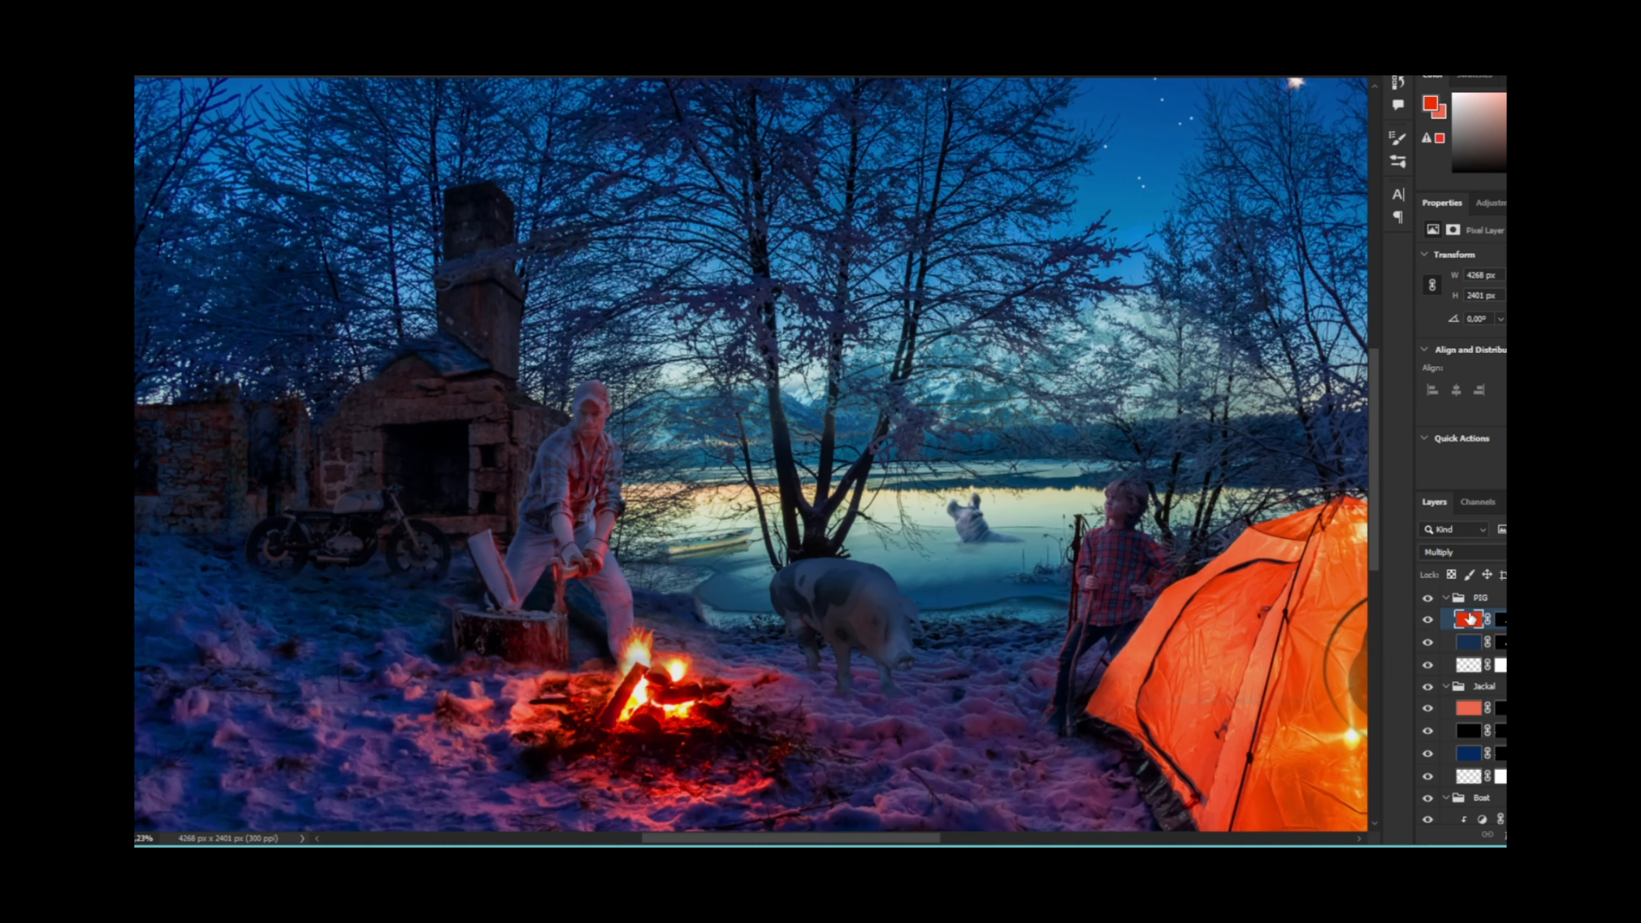
left_click(1460, 552)
left_click(1451, 587)
left_click(1460, 552)
left_click(1451, 581)
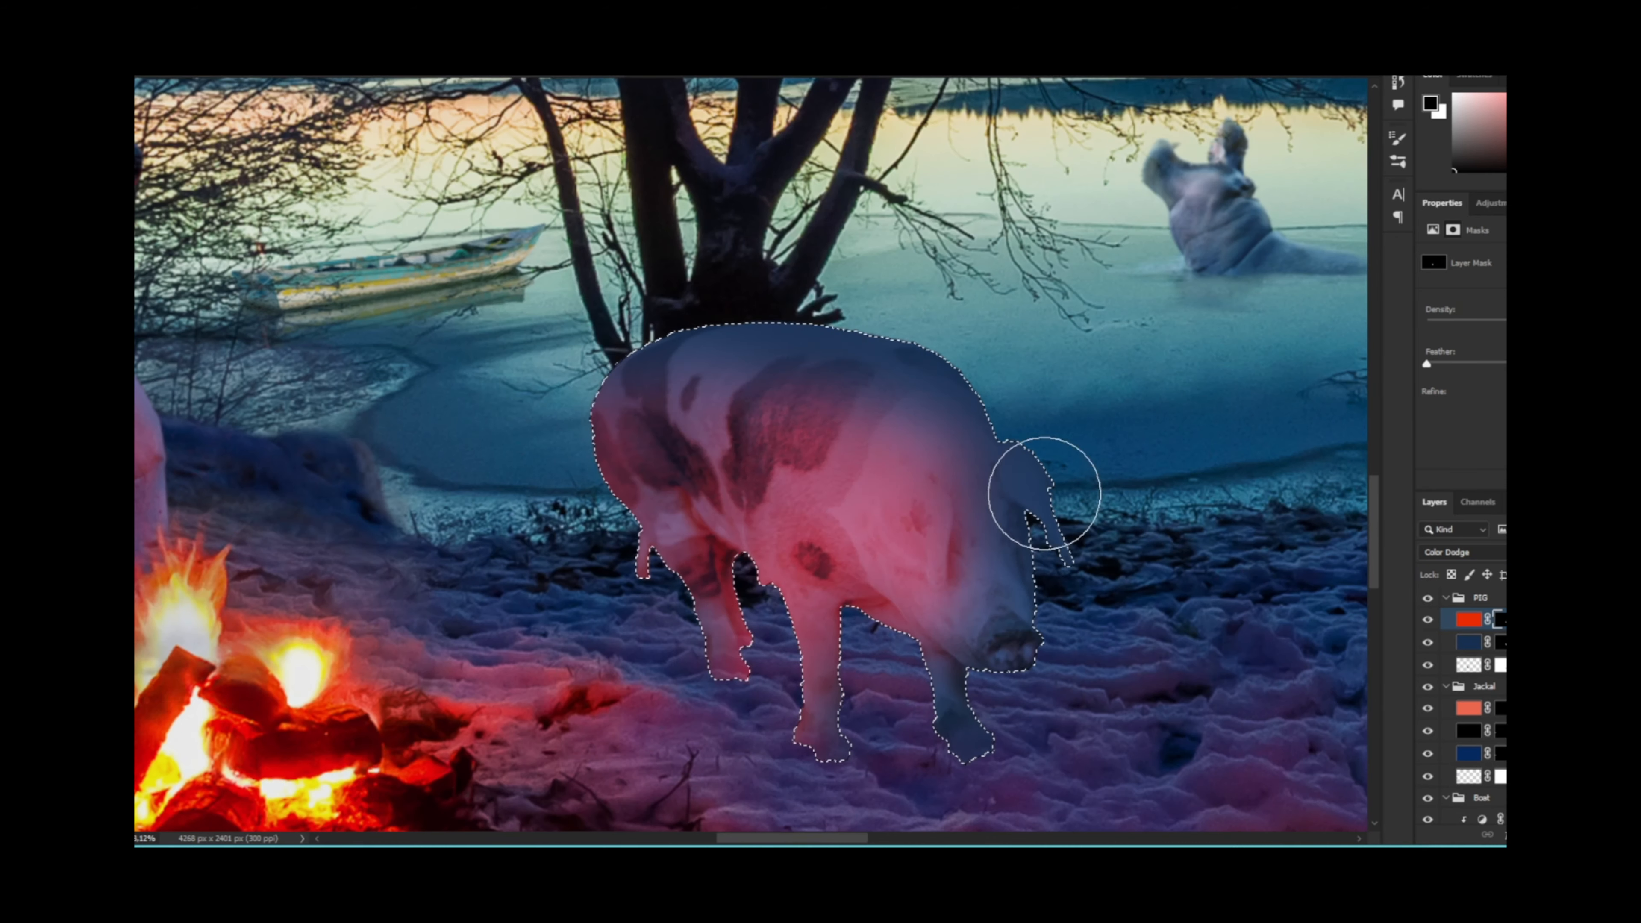
Step: Mask back the red glow over the pig's head and body
left_click_drag(1044, 493, 514, 432)
key("[")
scroll(936, 505, "up", 8)
Step: Paint a thin red firelight edge around the pig's ear with a much smaller brush
key("[")
key("[")
key("[")
key("[")
key("[")
key("[")
key("[")
key("[")
left_click_drag(901, 435, 897, 776)
left_click_drag(805, 639, 816, 775)
left_click_drag(817, 775, 864, 428)
key("ctrl+z")
key("ctrl+z")
left_click_drag(937, 194, 885, 311)
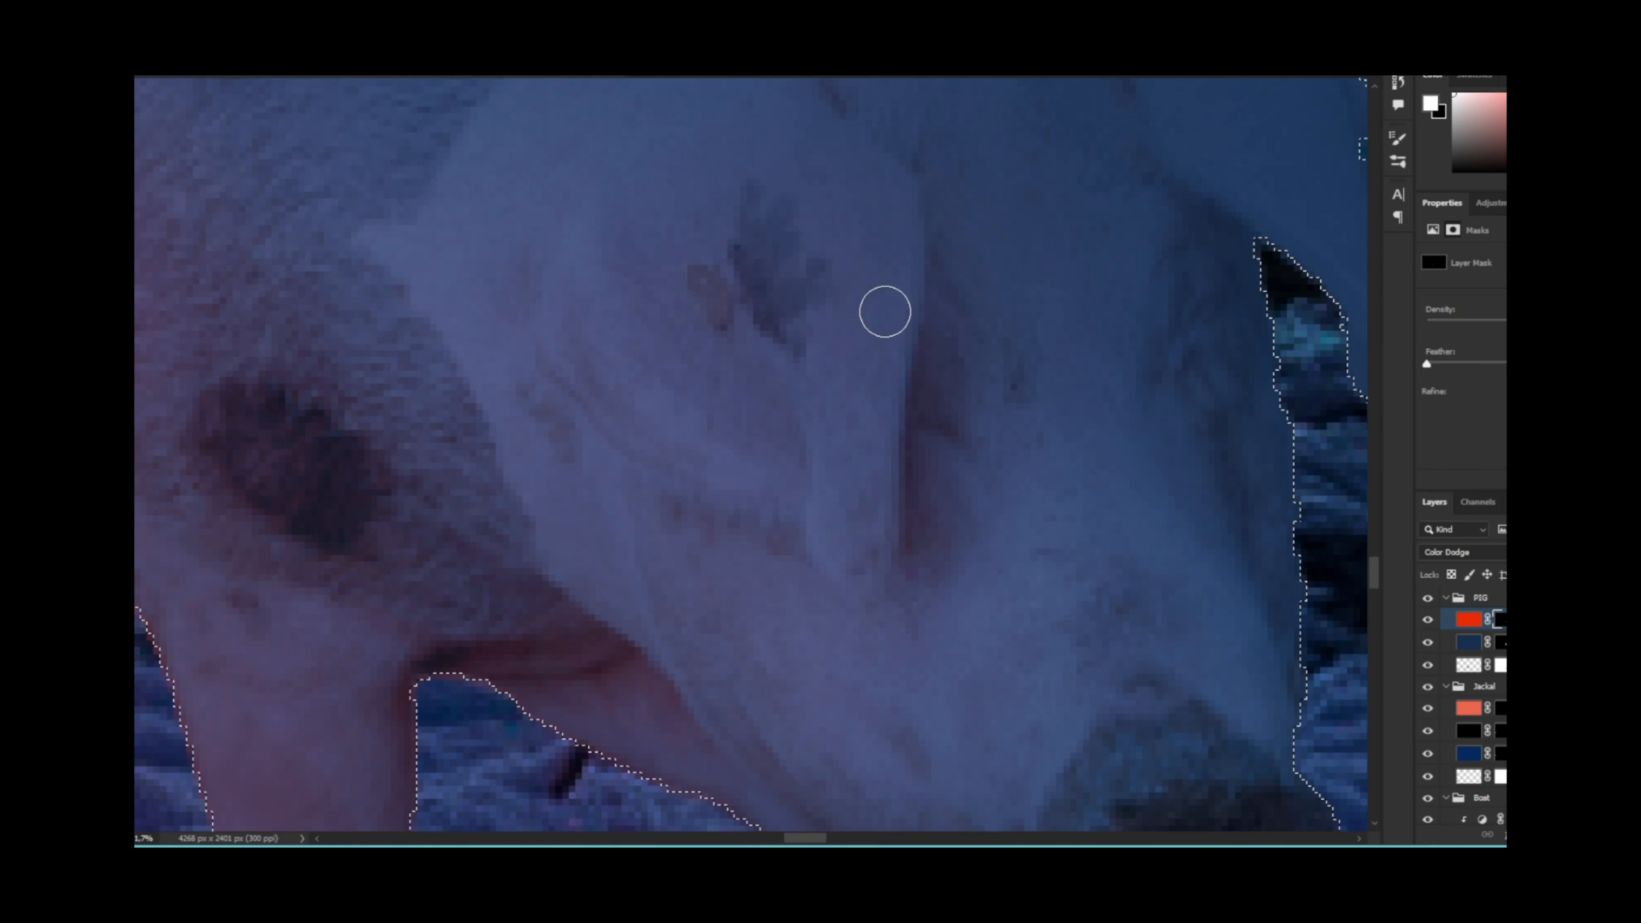
left_click_drag(577, 406, 546, 341)
scroll(891, 491, "down", 5)
scroll(890, 557, "up", 7)
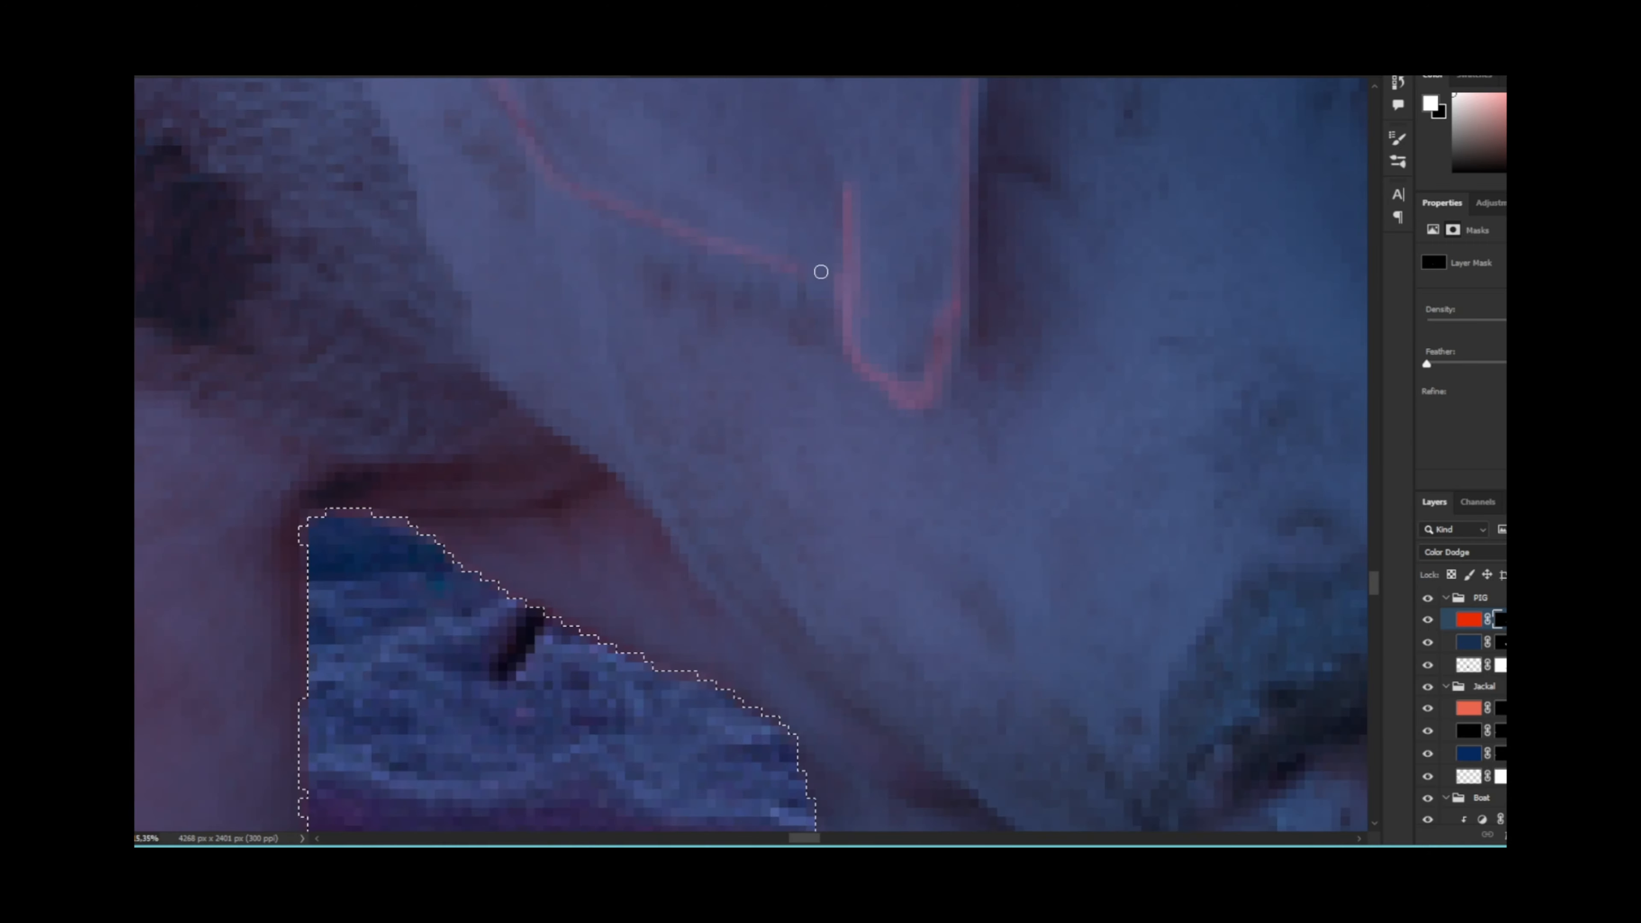
Step: Try a thin red edge along the upper rim of the pig's snout, and undo the strokes
left_click_drag(820, 271, 978, 630)
left_click_drag(700, 443, 547, 648)
left_click_drag(885, 291, 1002, 420)
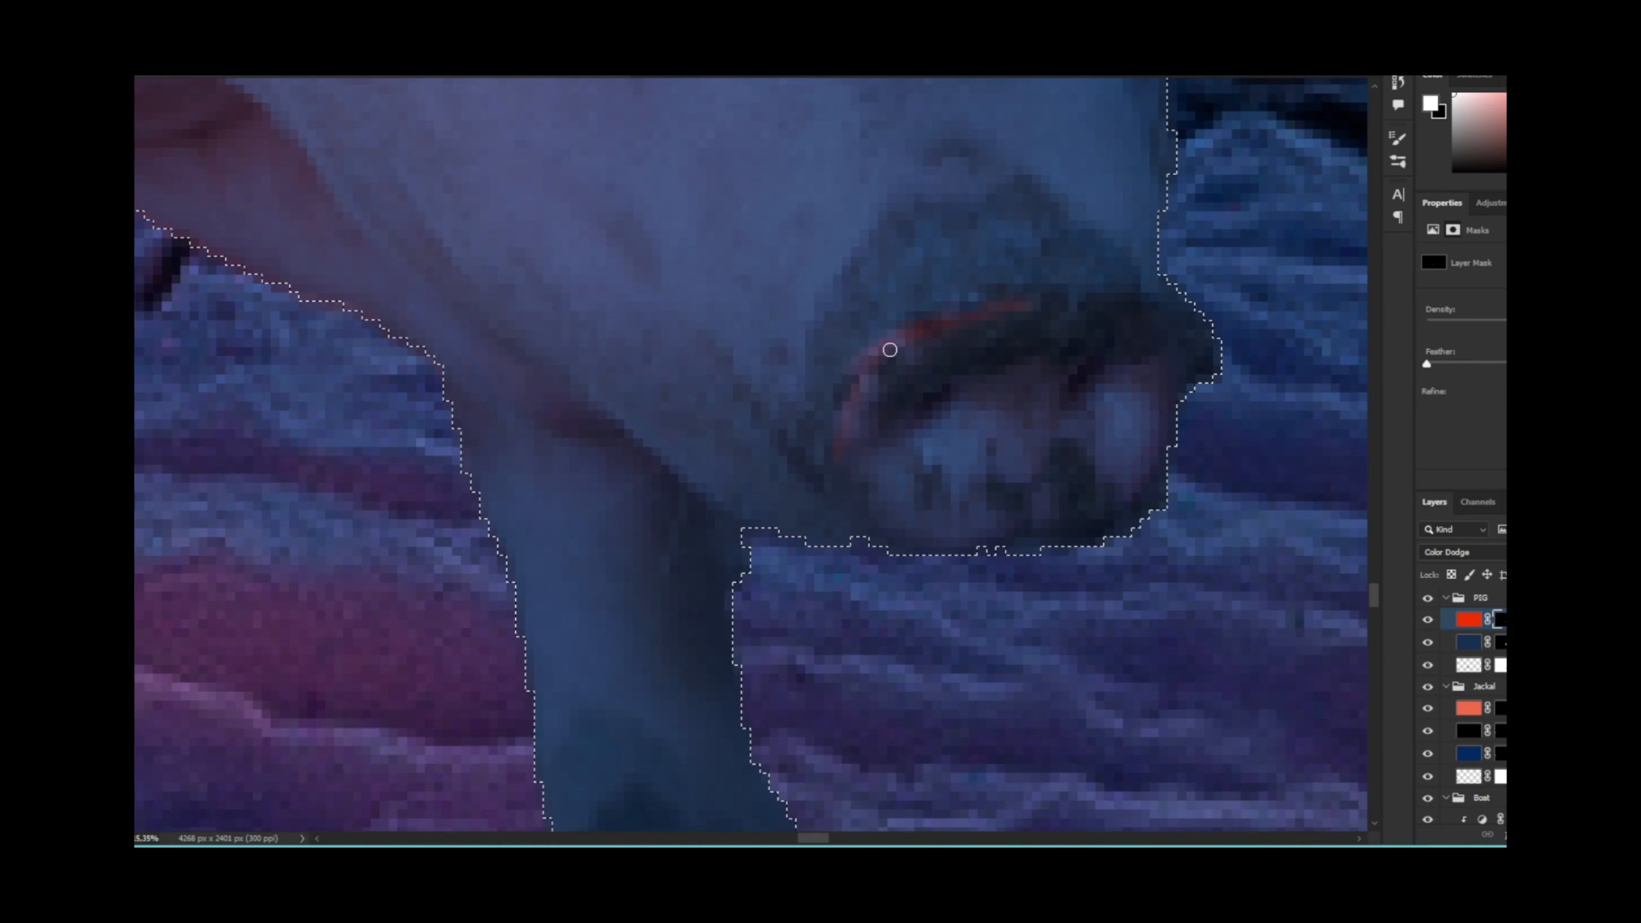
key("]")
key("]")
mouse_move(890, 348)
left_mouse_down()
mouse_move(1153, 300)
mouse_move(866, 517)
left_mouse_up()
key("ctrl+z")
key("ctrl+z")
key("ctrl+z")
Step: Paint red firelight around the pig's snout, along its lower jaw and on the fire-facing edges of its front legs
key("z")
key("b")
left_click_drag(1091, 310, 970, 326)
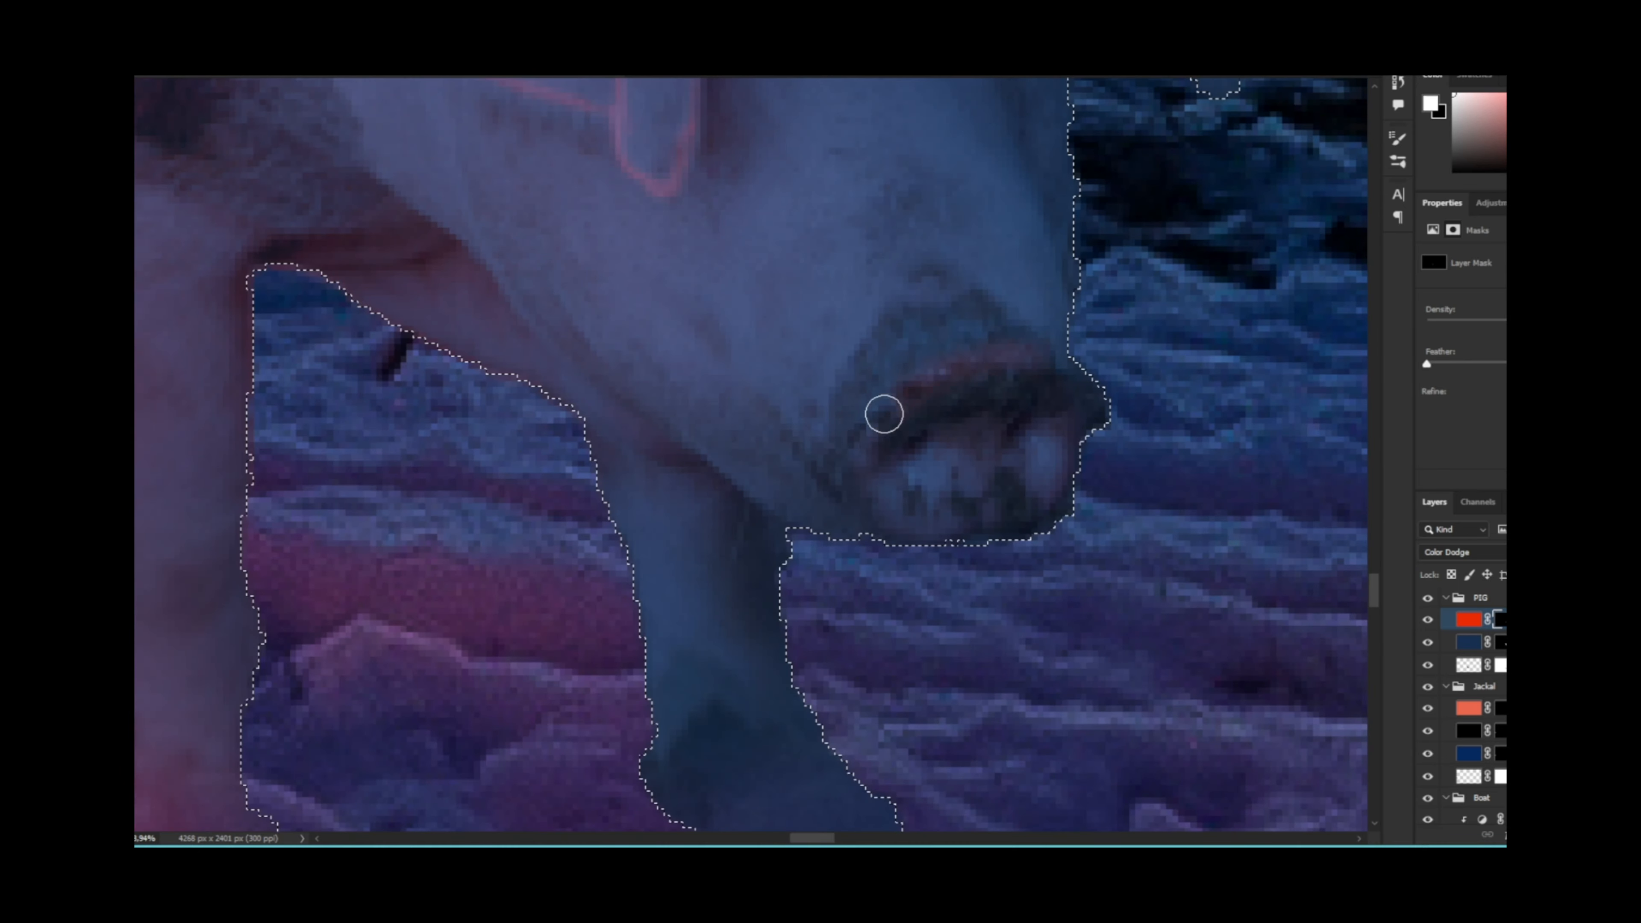
left_click_drag(883, 414, 840, 418)
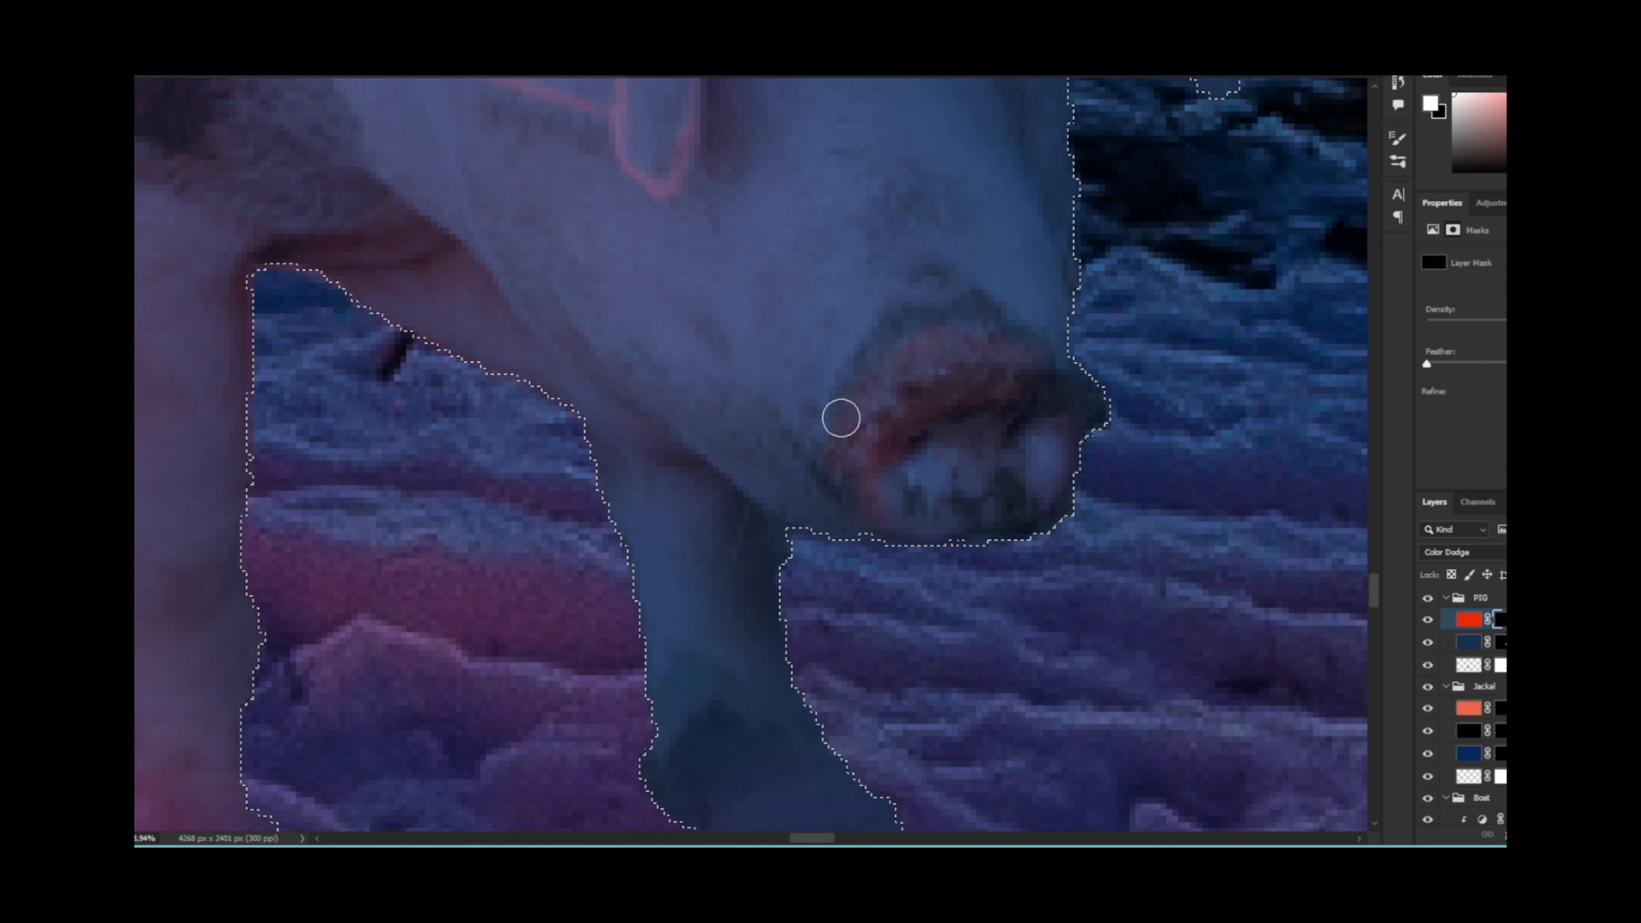
scroll(991, 378, "down", 3)
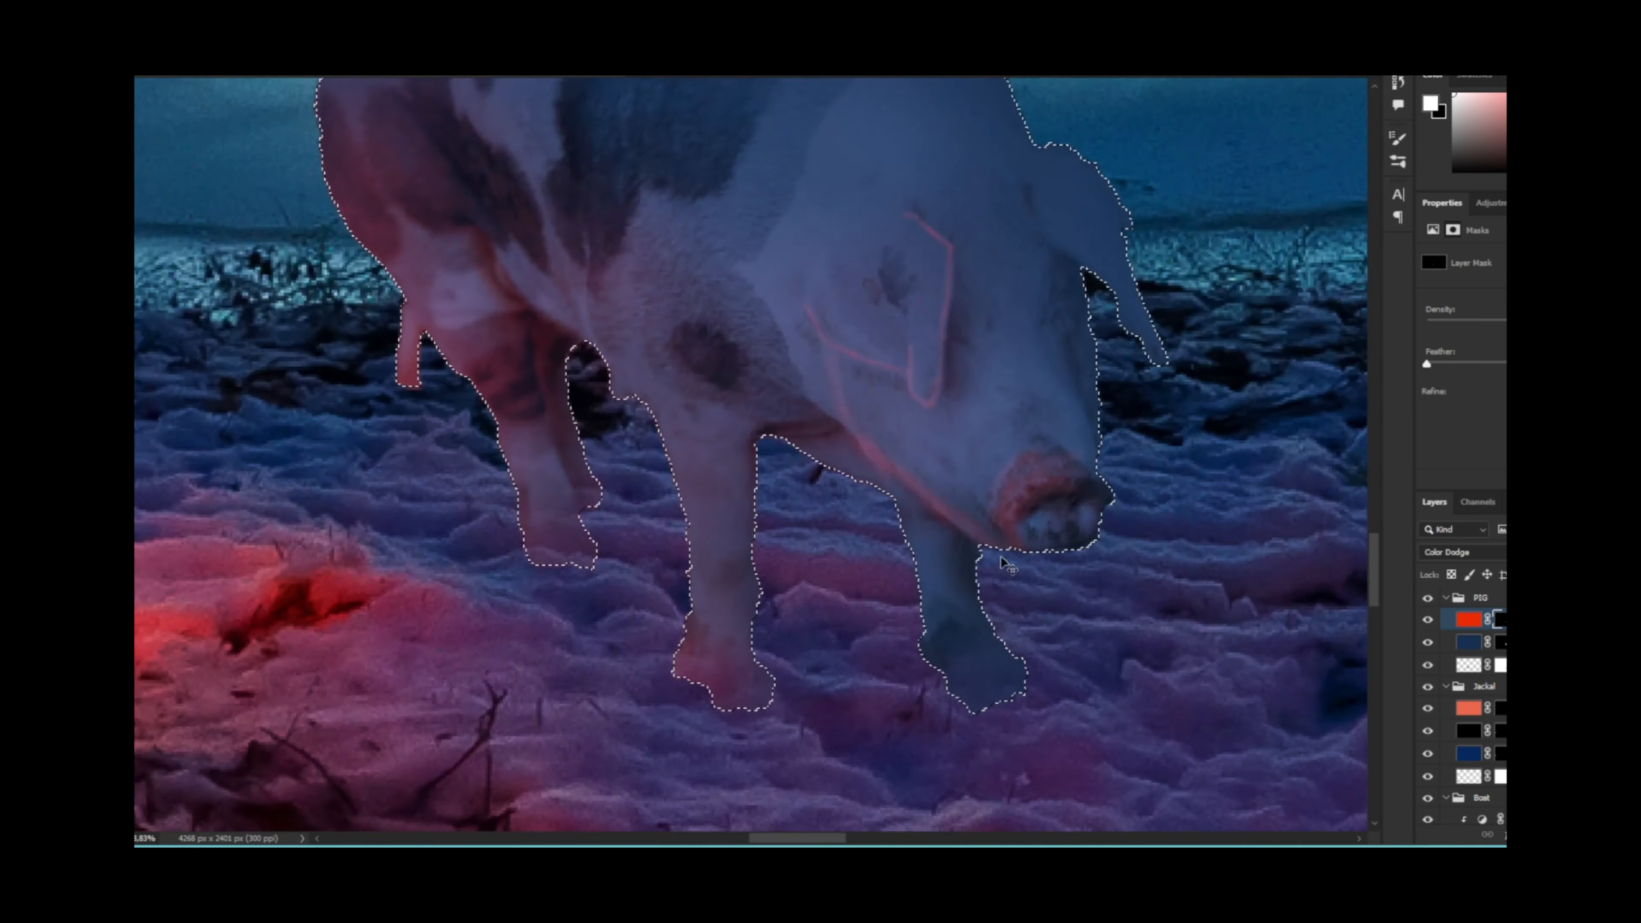
scroll(934, 440, "up", 3)
scroll(934, 440, "up", 2)
scroll(970, 343, "down", 3)
scroll(969, 344, "right", 1)
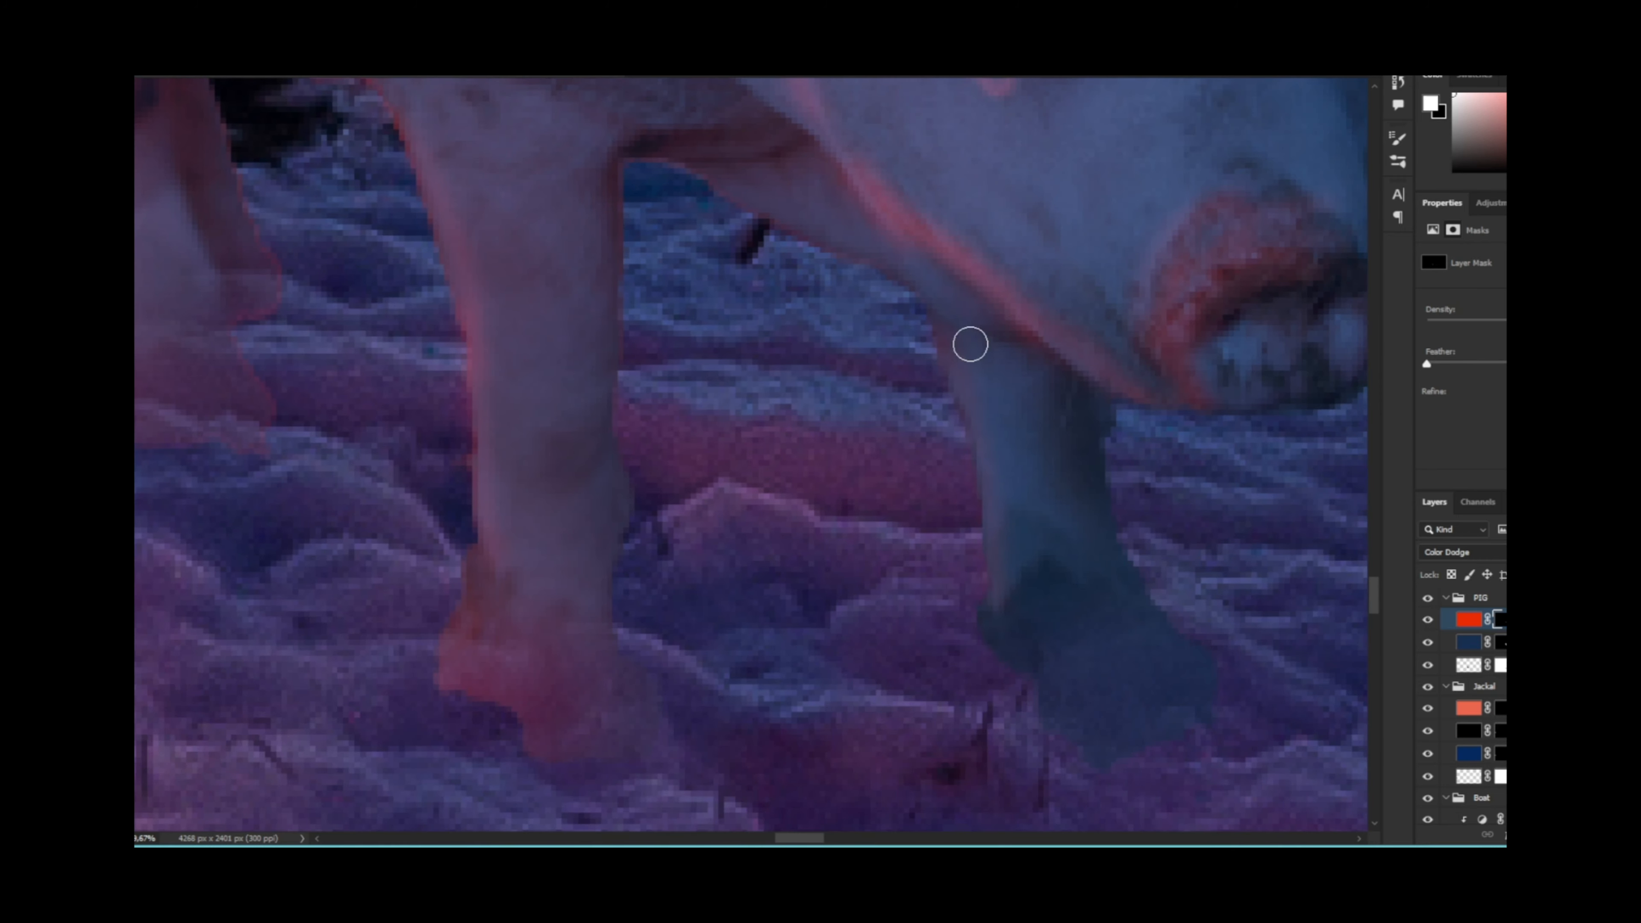
Step: Paint black with a larger brush on the blue and red layers' masks to clear both tints from the pig's hooves
left_click(1468, 641)
left_click(1498, 642)
key("x")
left_click_drag(1175, 663, 1179, 704)
key("bracketright")
key("bracketright")
key("bracketright")
key("bracketright")
key("bracketright")
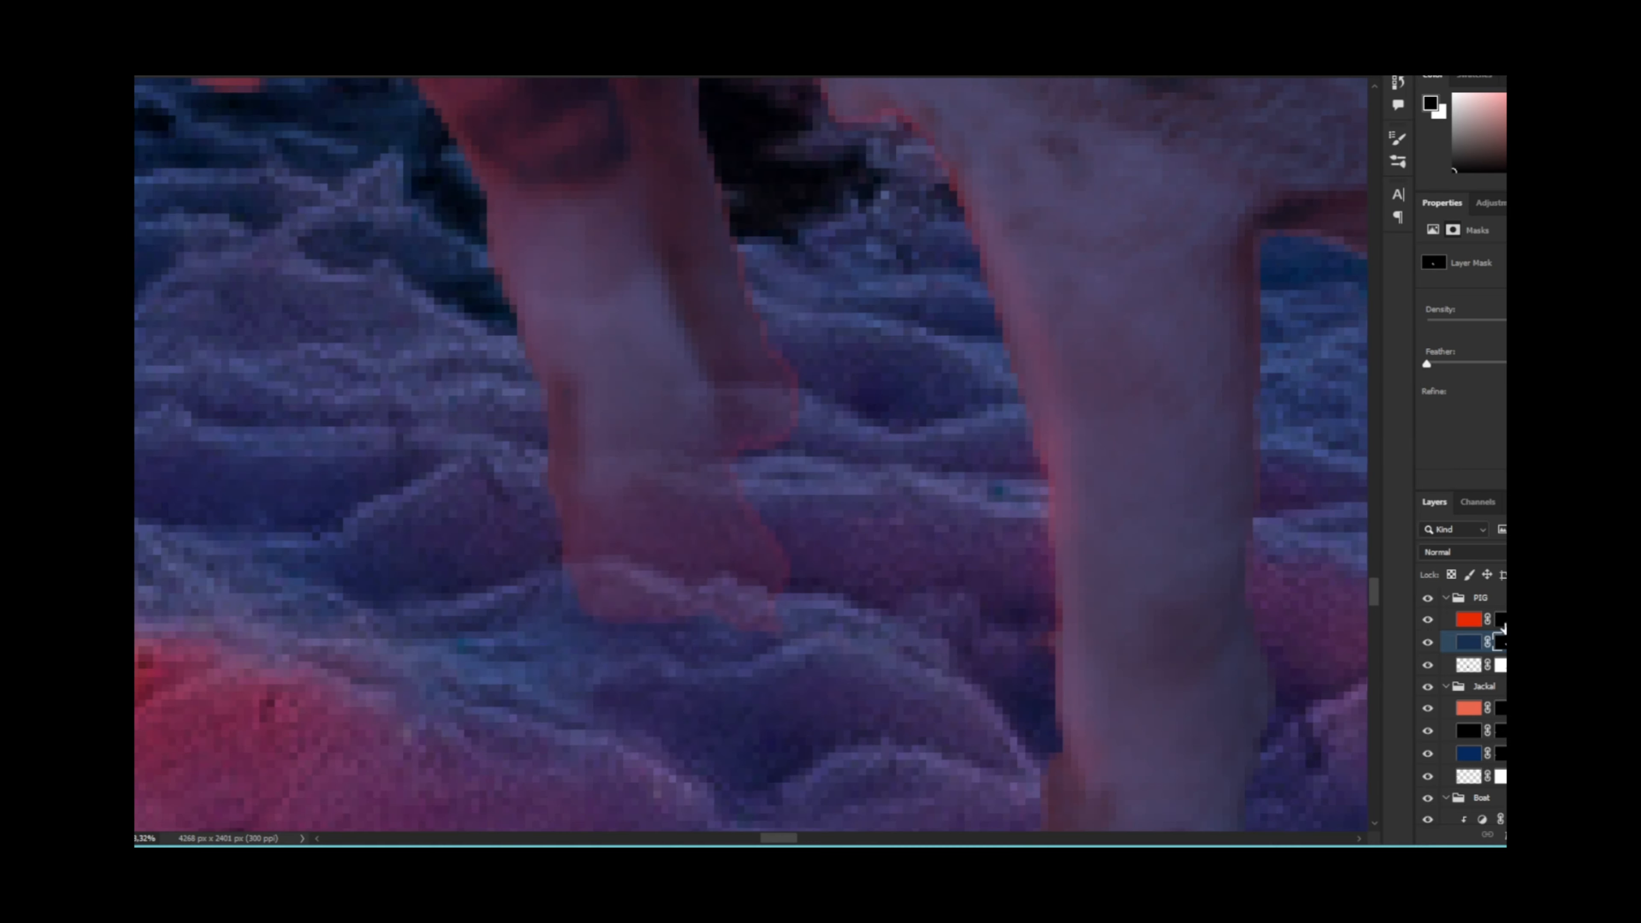
key("alt+bracketright")
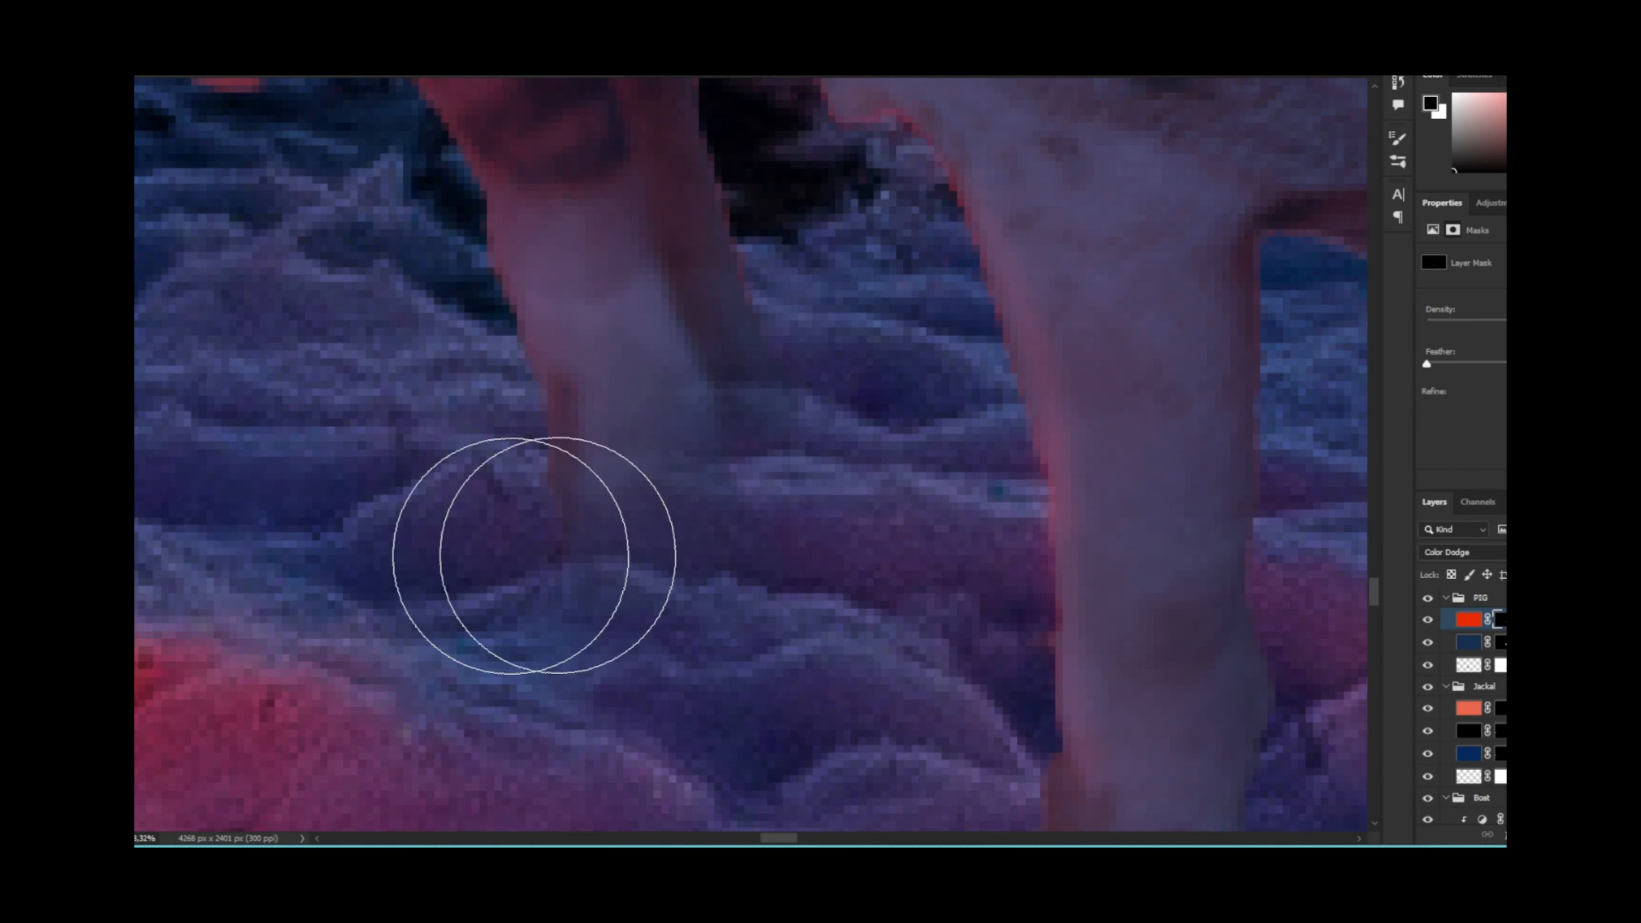
Step: Paint the red Color Dodge glow across the pig's dark patches and upper flank
key("ctrl+0")
key("x")
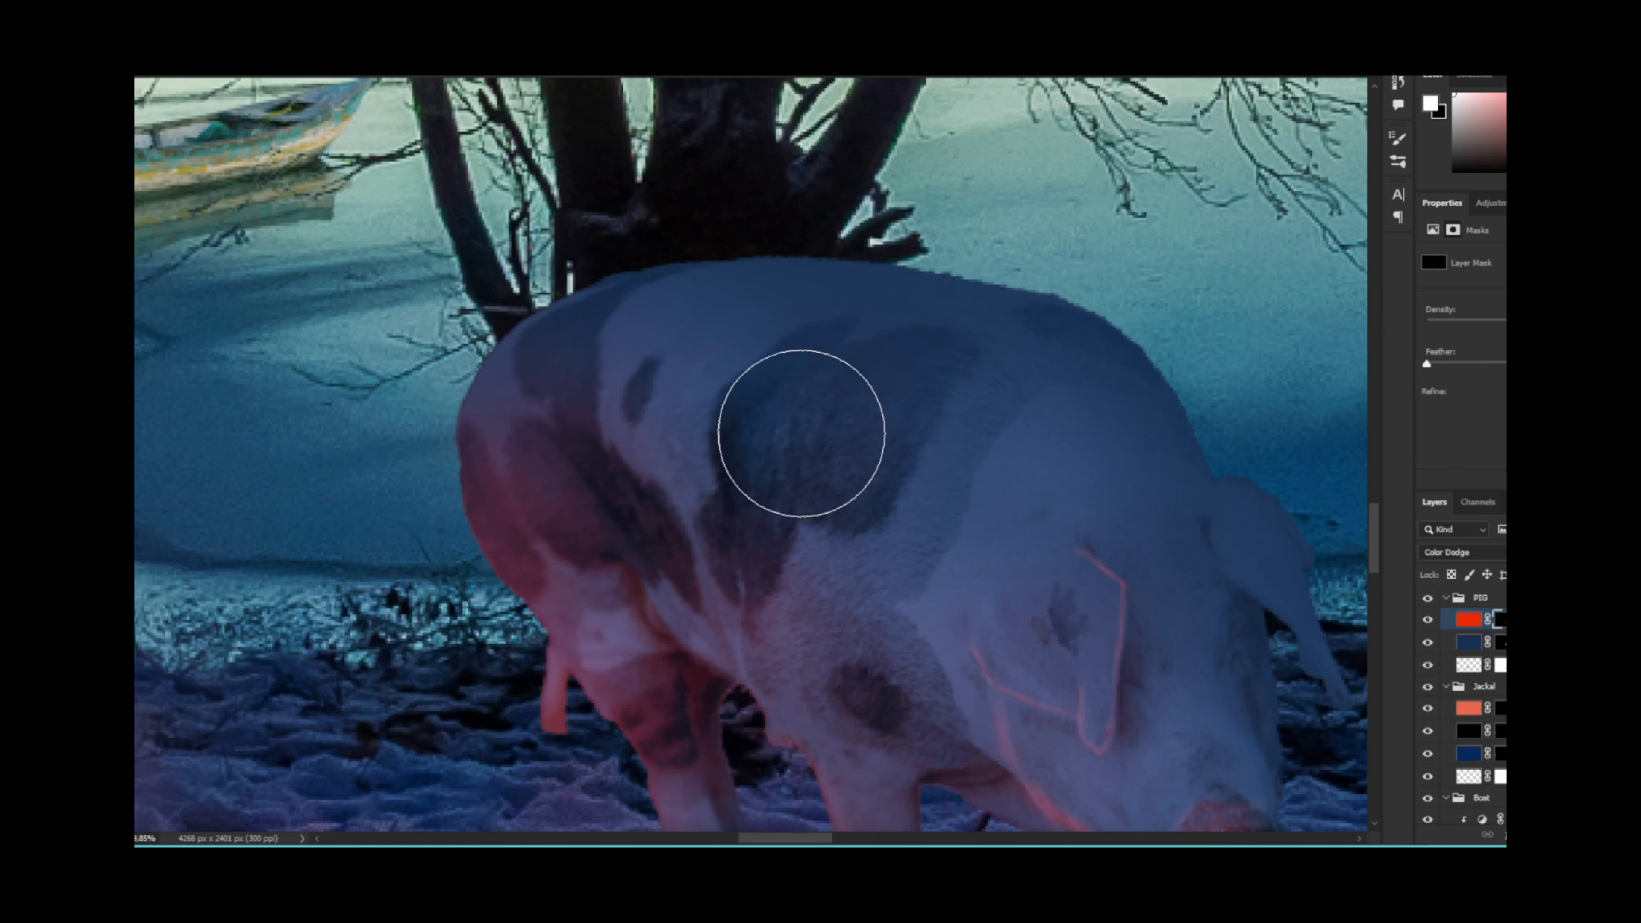
left_click_drag(801, 432, 1025, 402)
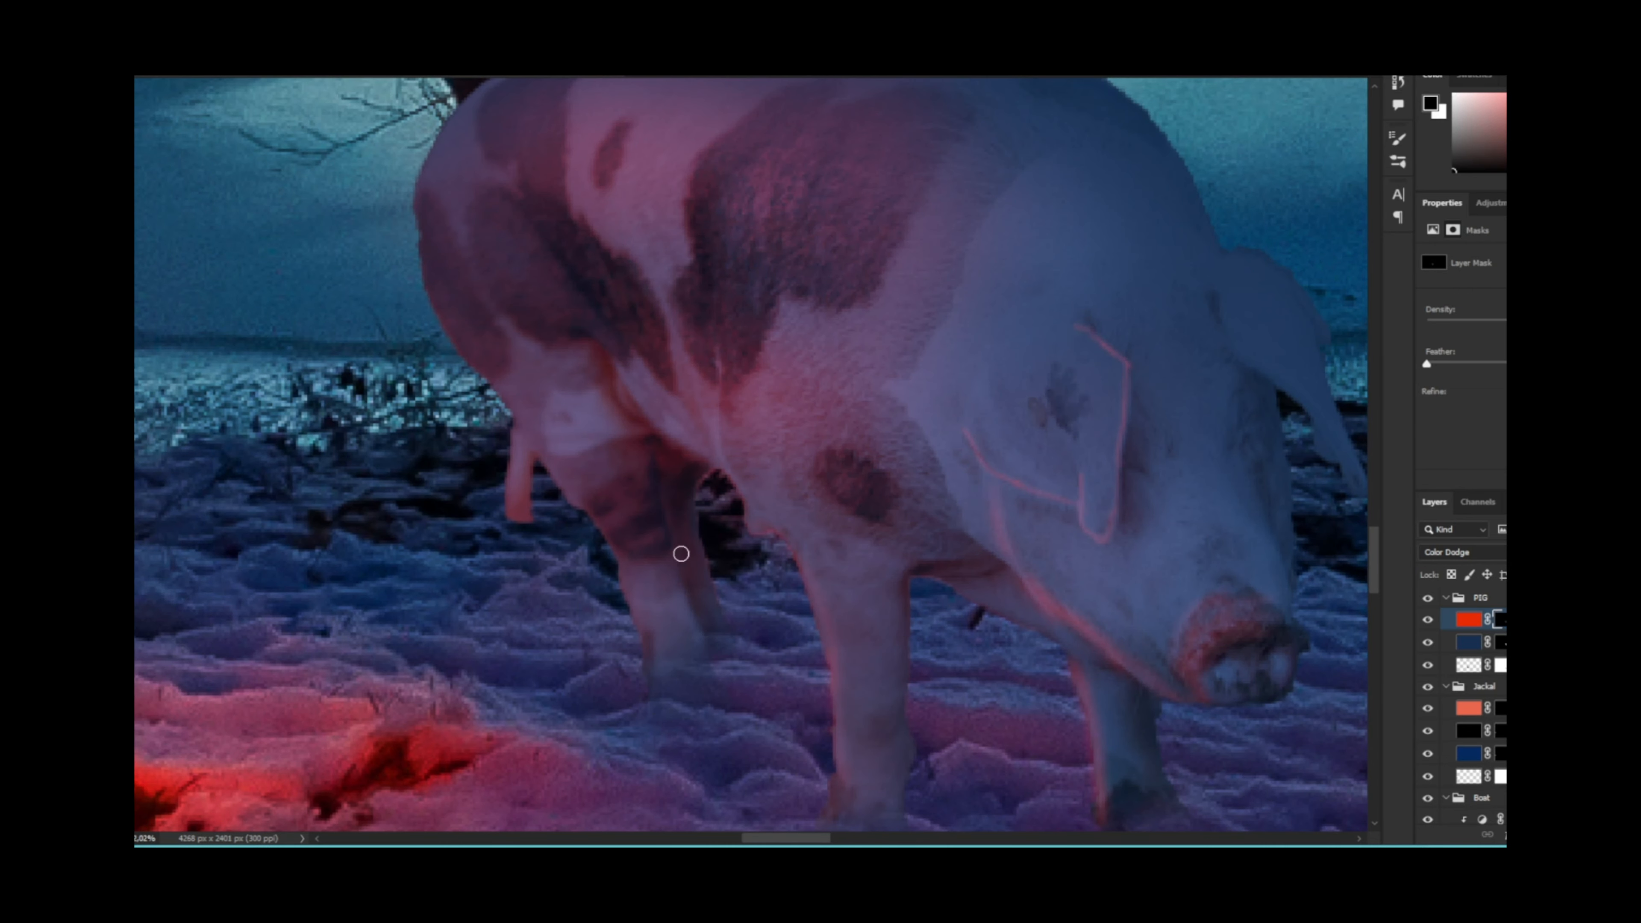
Step: Mask the red glow off the sides of the pig's legs that face away from the fire
scroll(684, 521, "up", 5)
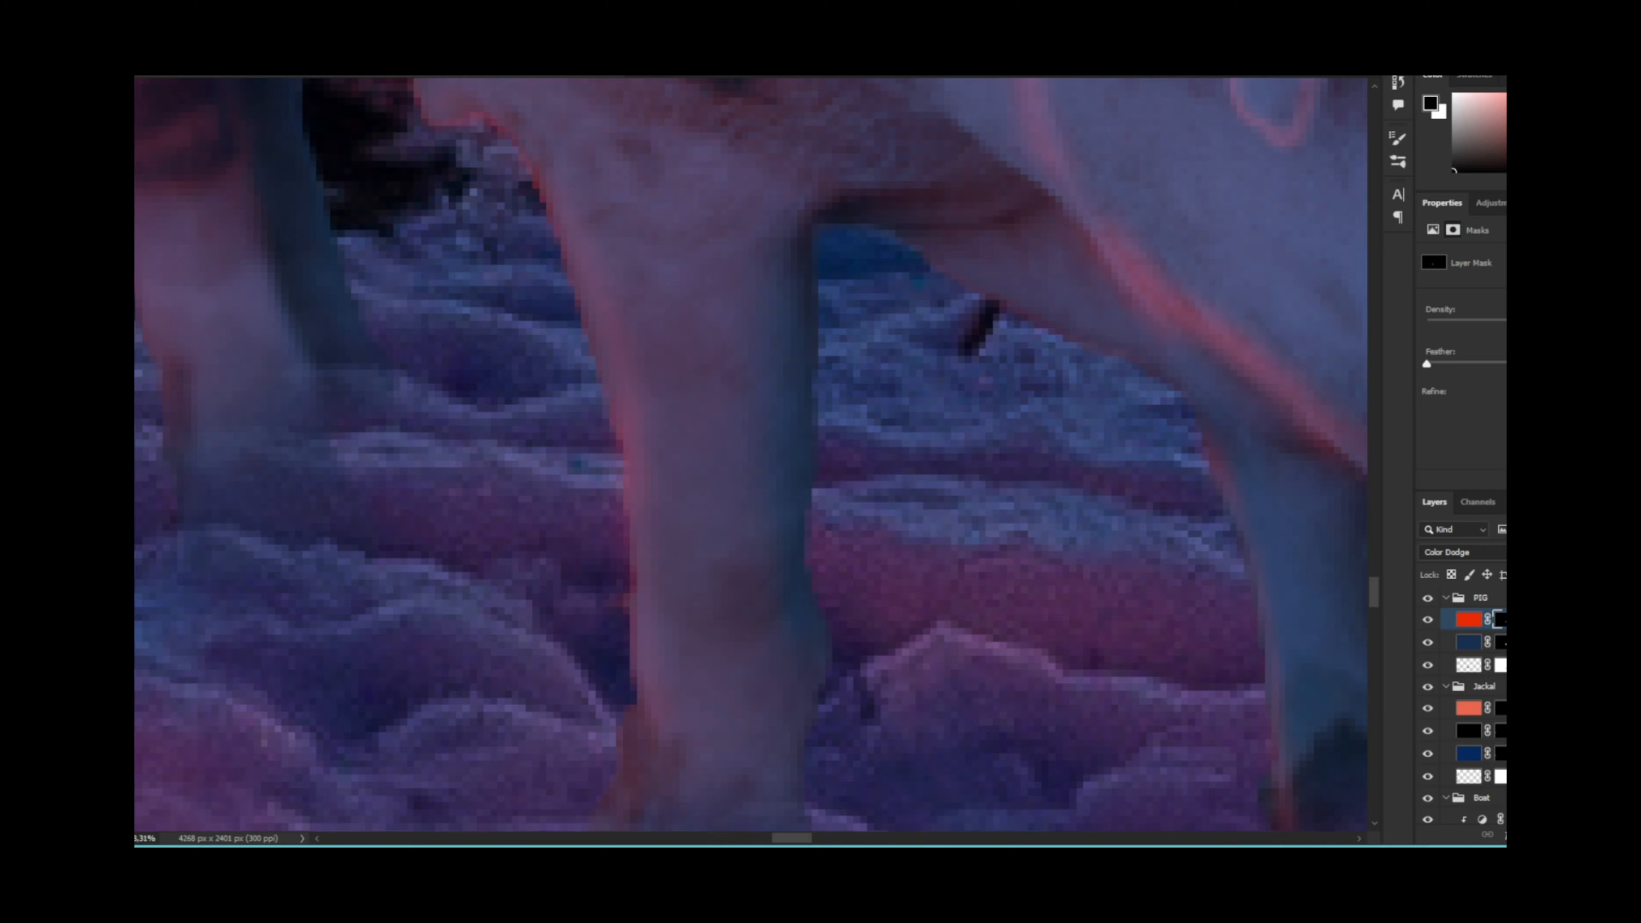
scroll(757, 451, "down", 6)
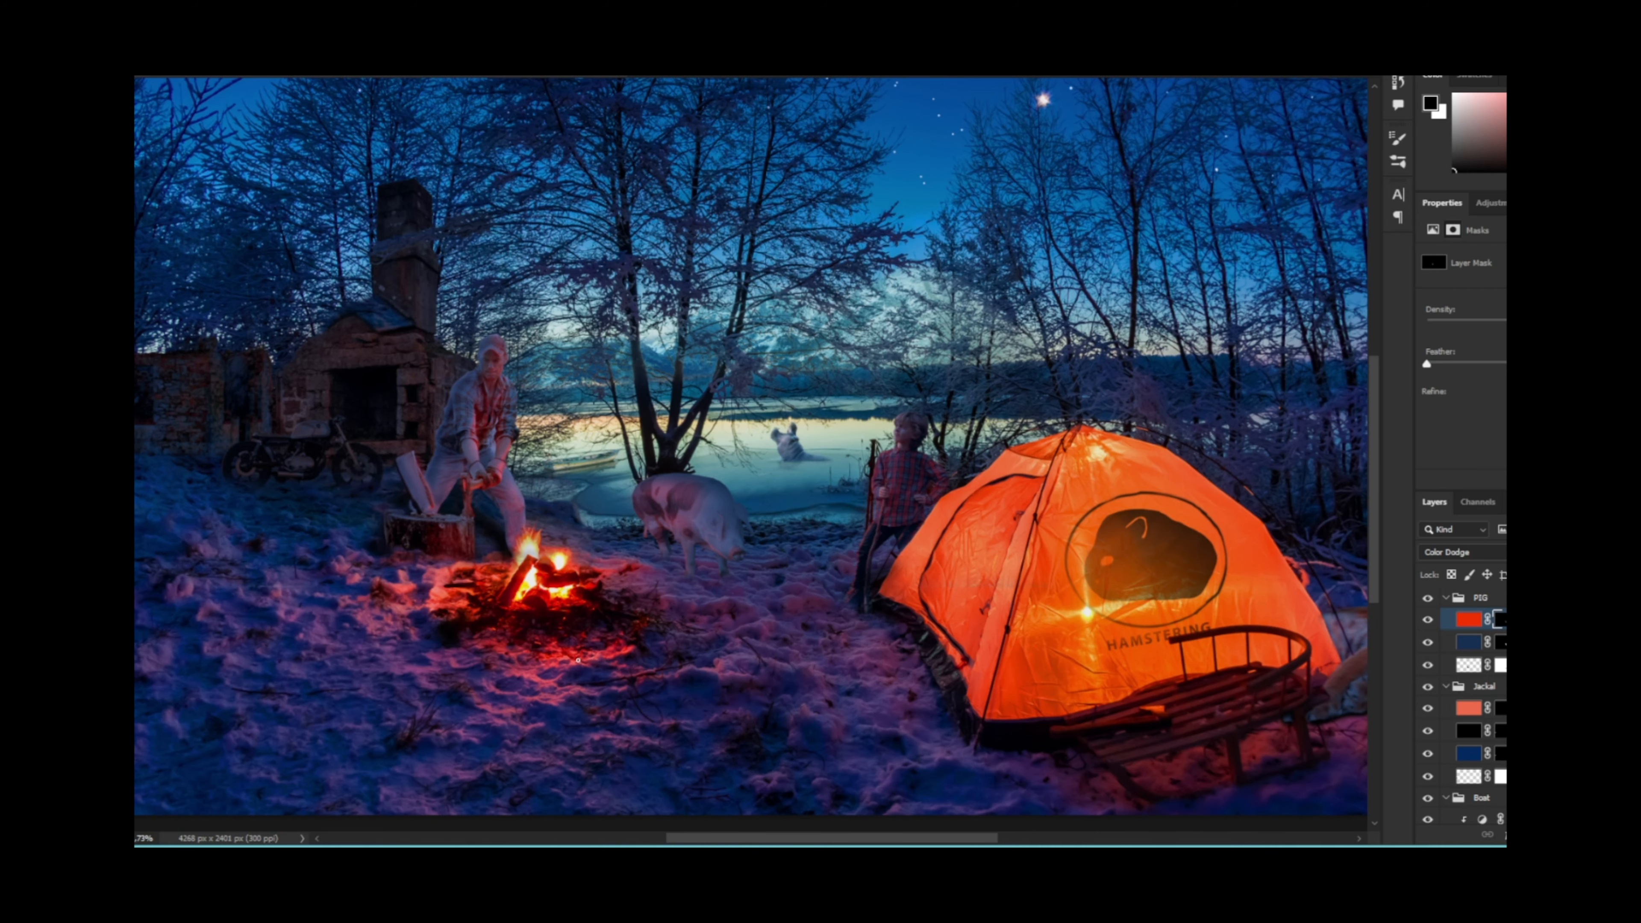
scroll(717, 543, "up", 10)
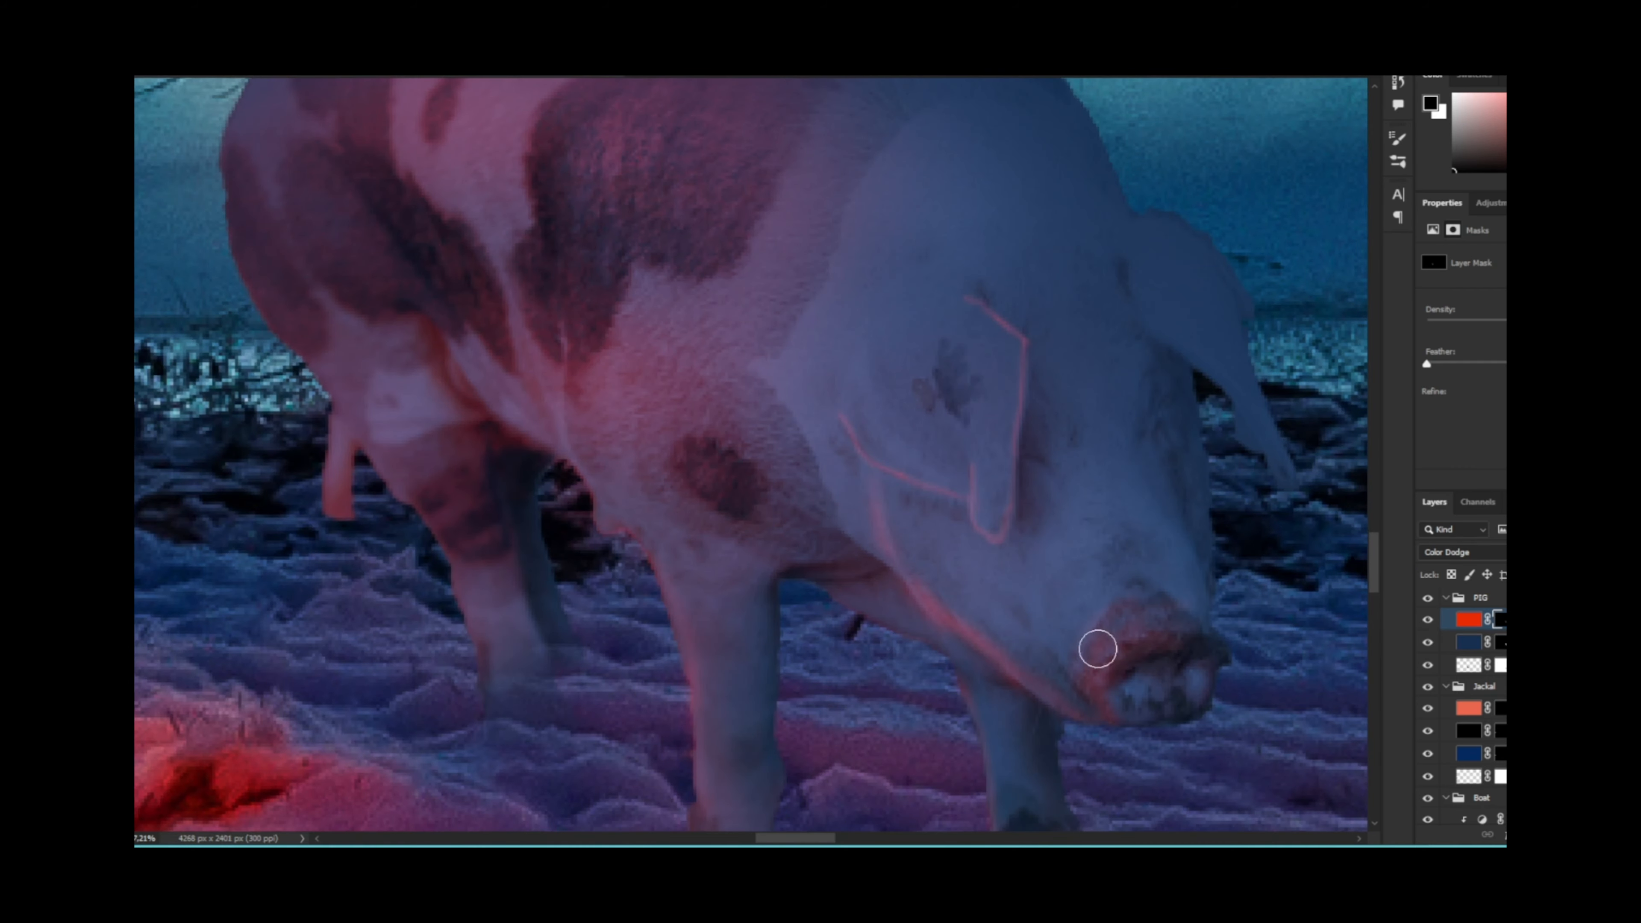
scroll(988, 631, "down", 8)
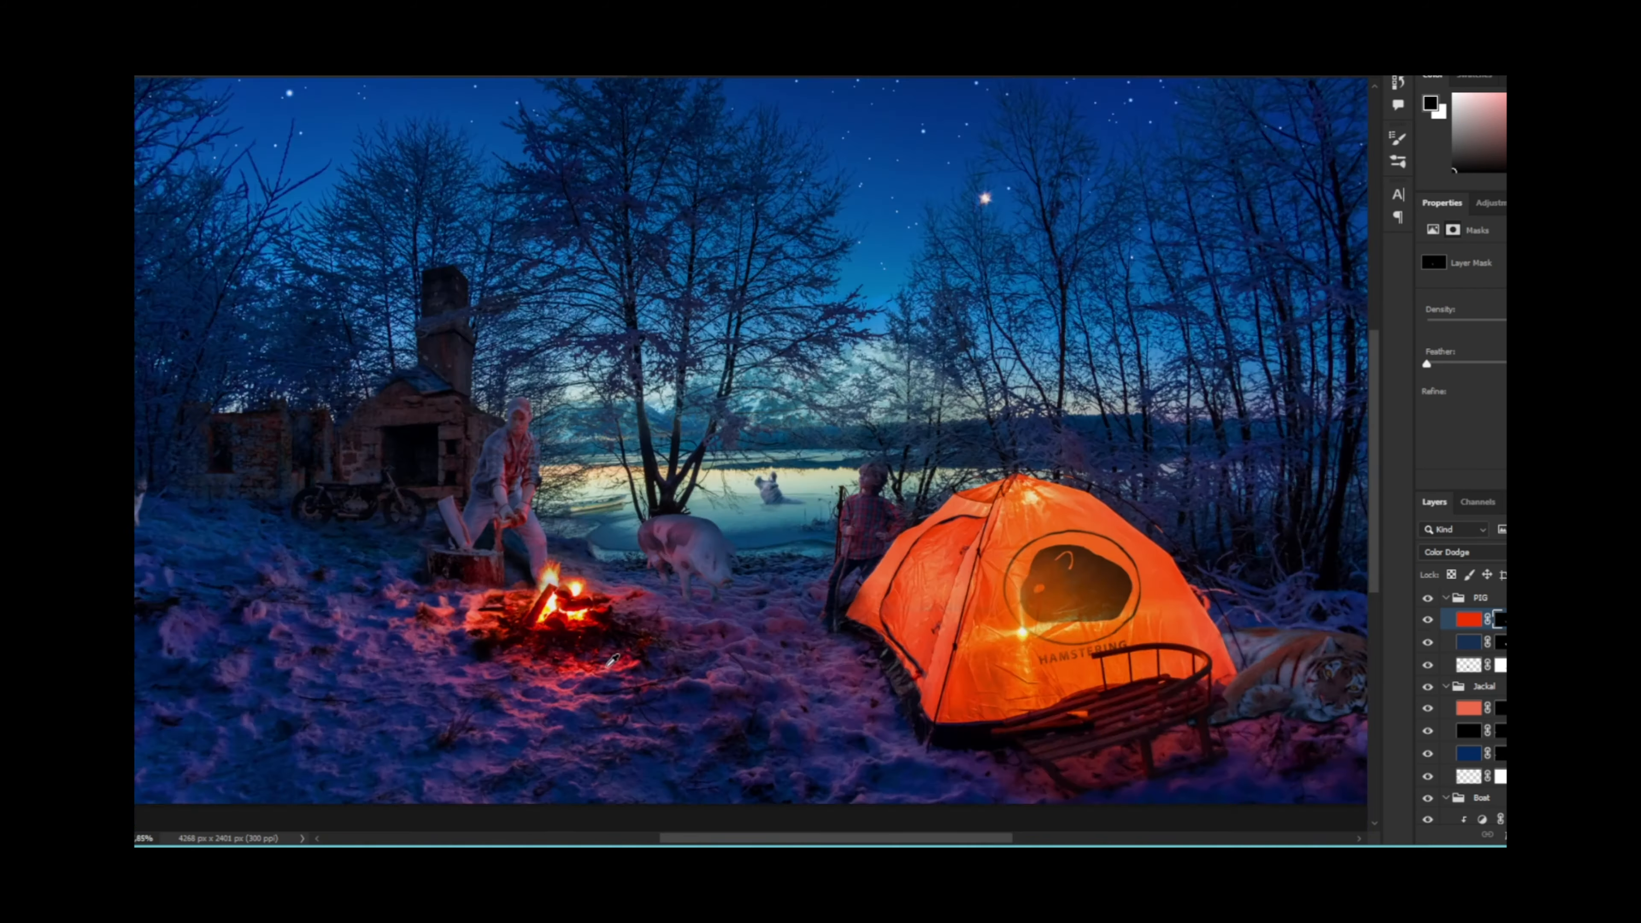
Step: Add a black-filled layer above the pig's blue tint layer and hide it behind a black mask
scroll(645, 579, "up", 10)
key("alt+bracketleft")
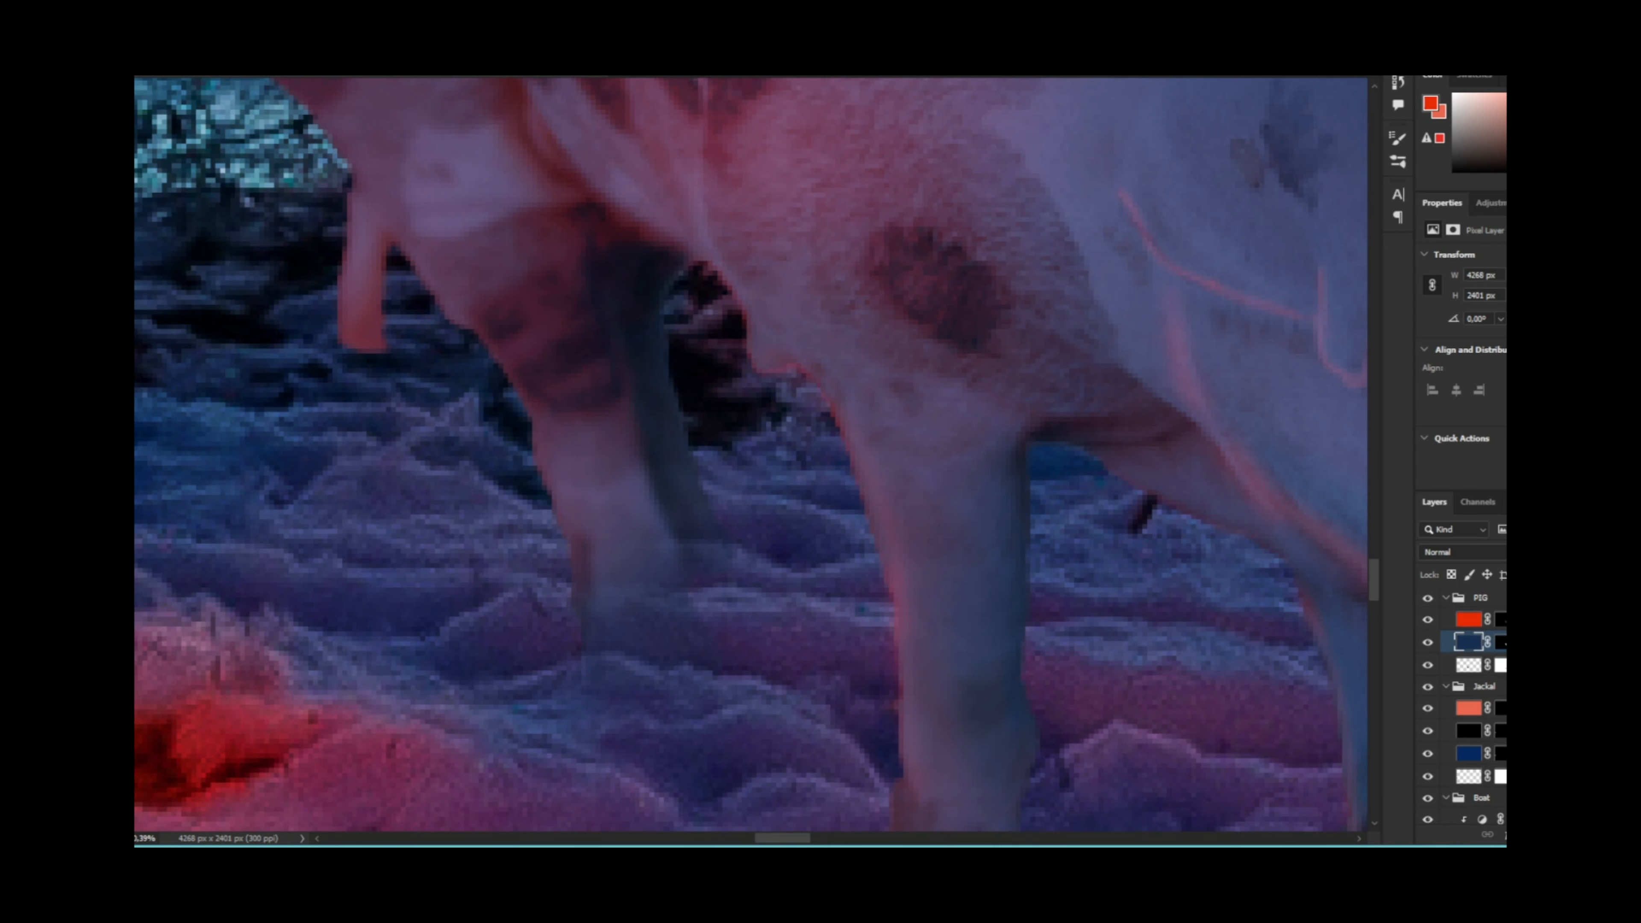
key("ctrl+shift+alt+n")
key("x")
key("alt+BackSpace")
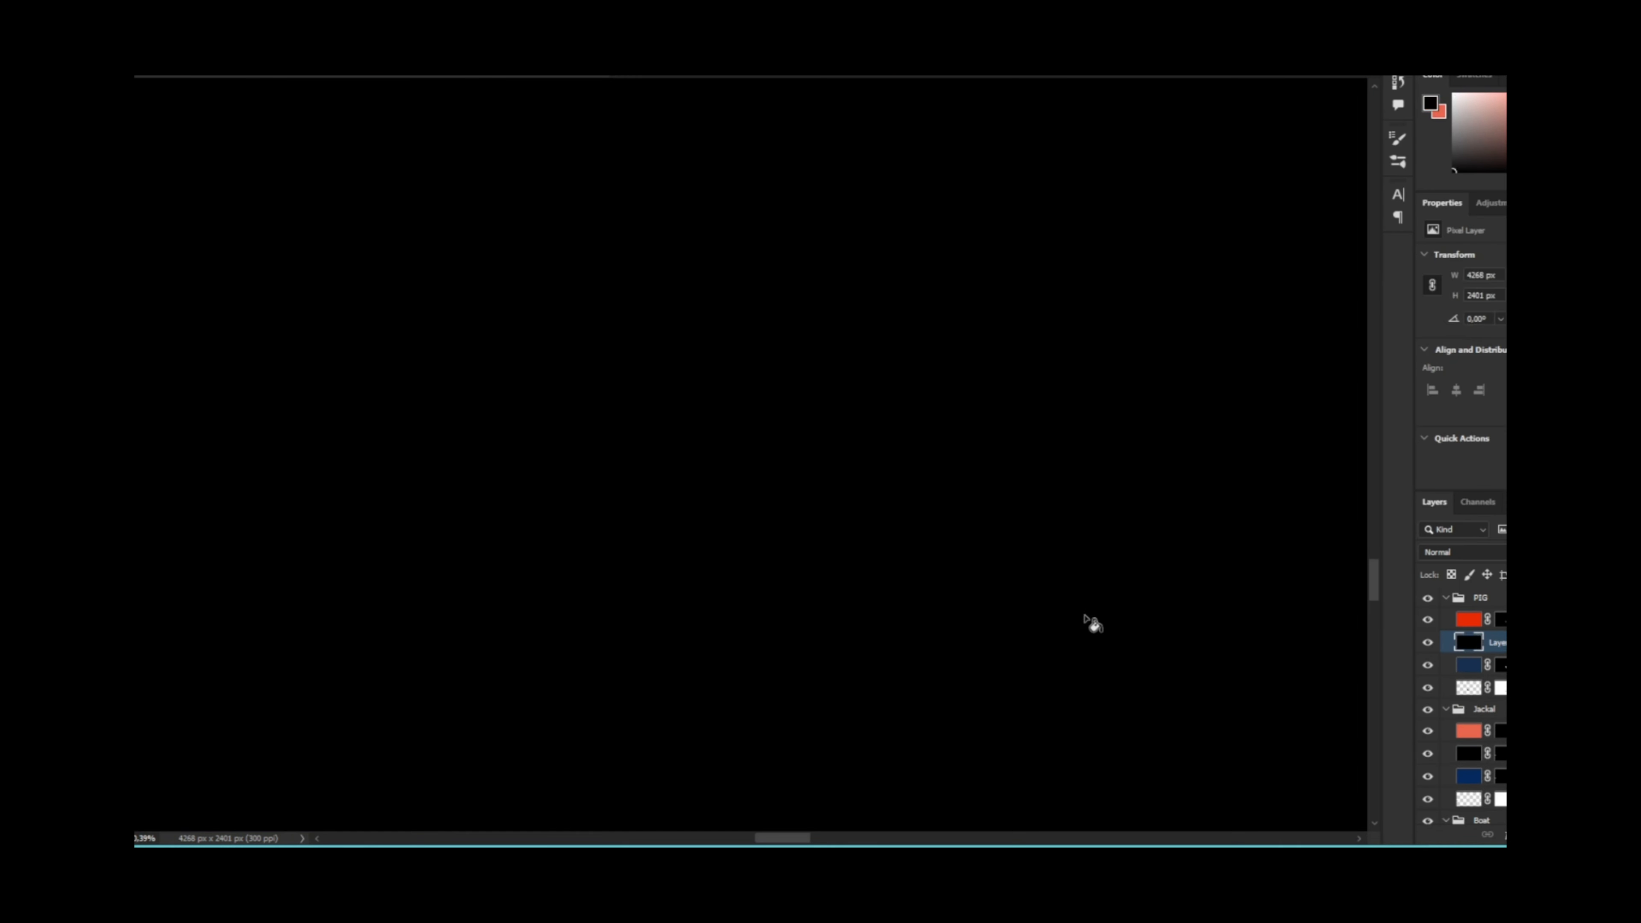
left_click(1505, 835)
key("ctrl+i")
Step: Load the pig's outline as a selection, paint the black layer's mask to darken the body edges, and deselect
scroll(757, 562, "down", 5)
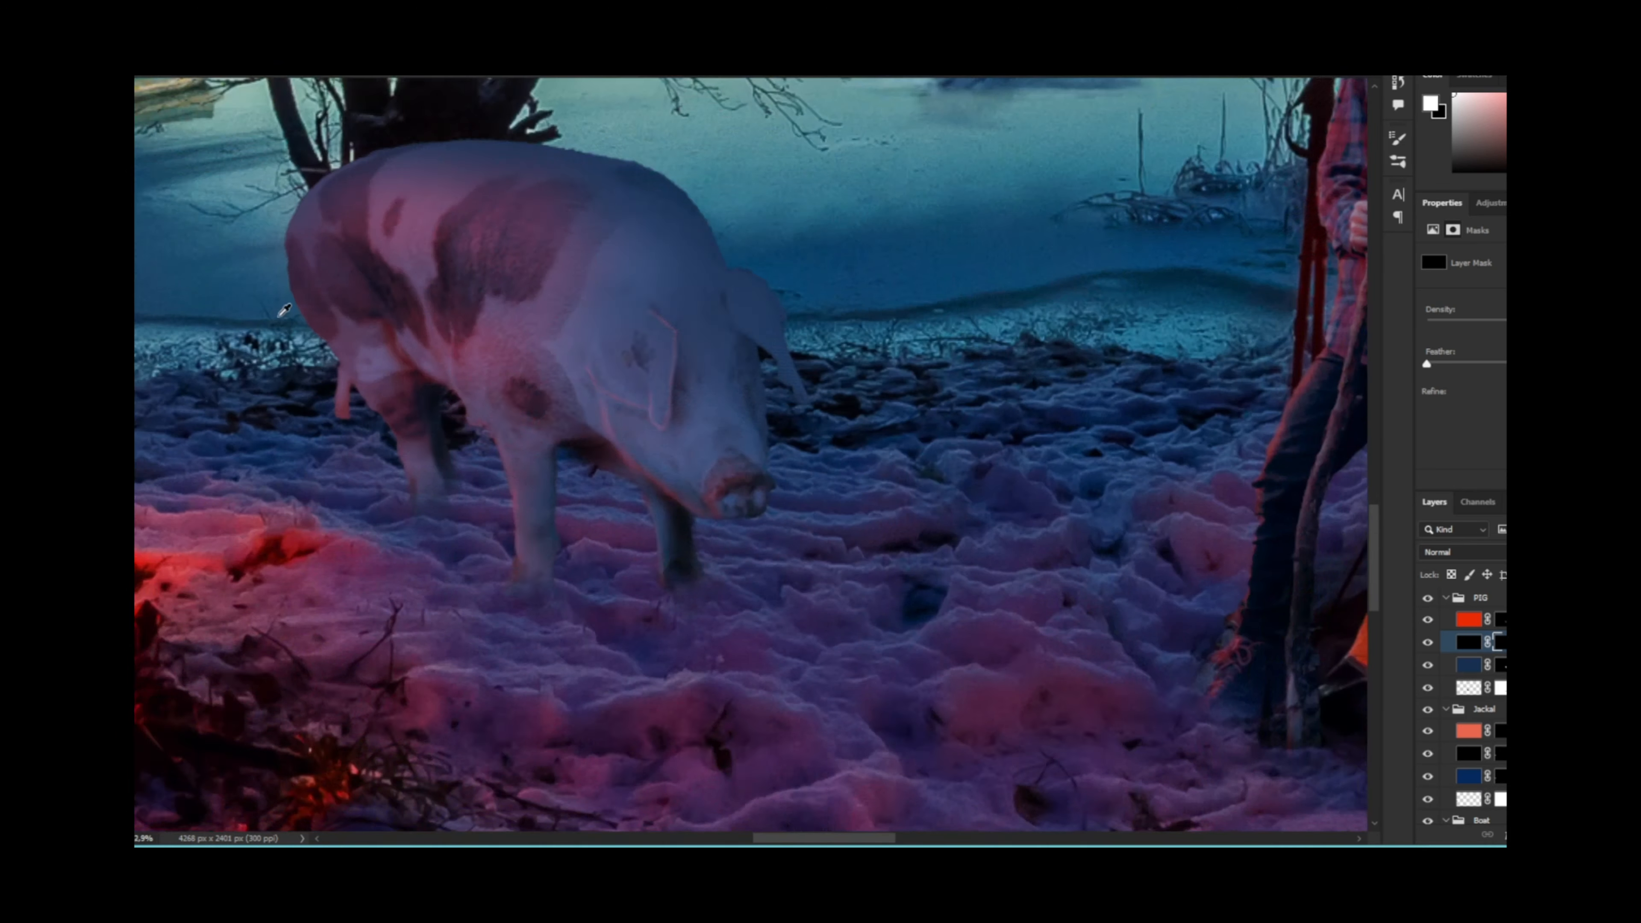
scroll(389, 349, "up", 5)
left_click(1468, 688, "ctrl")
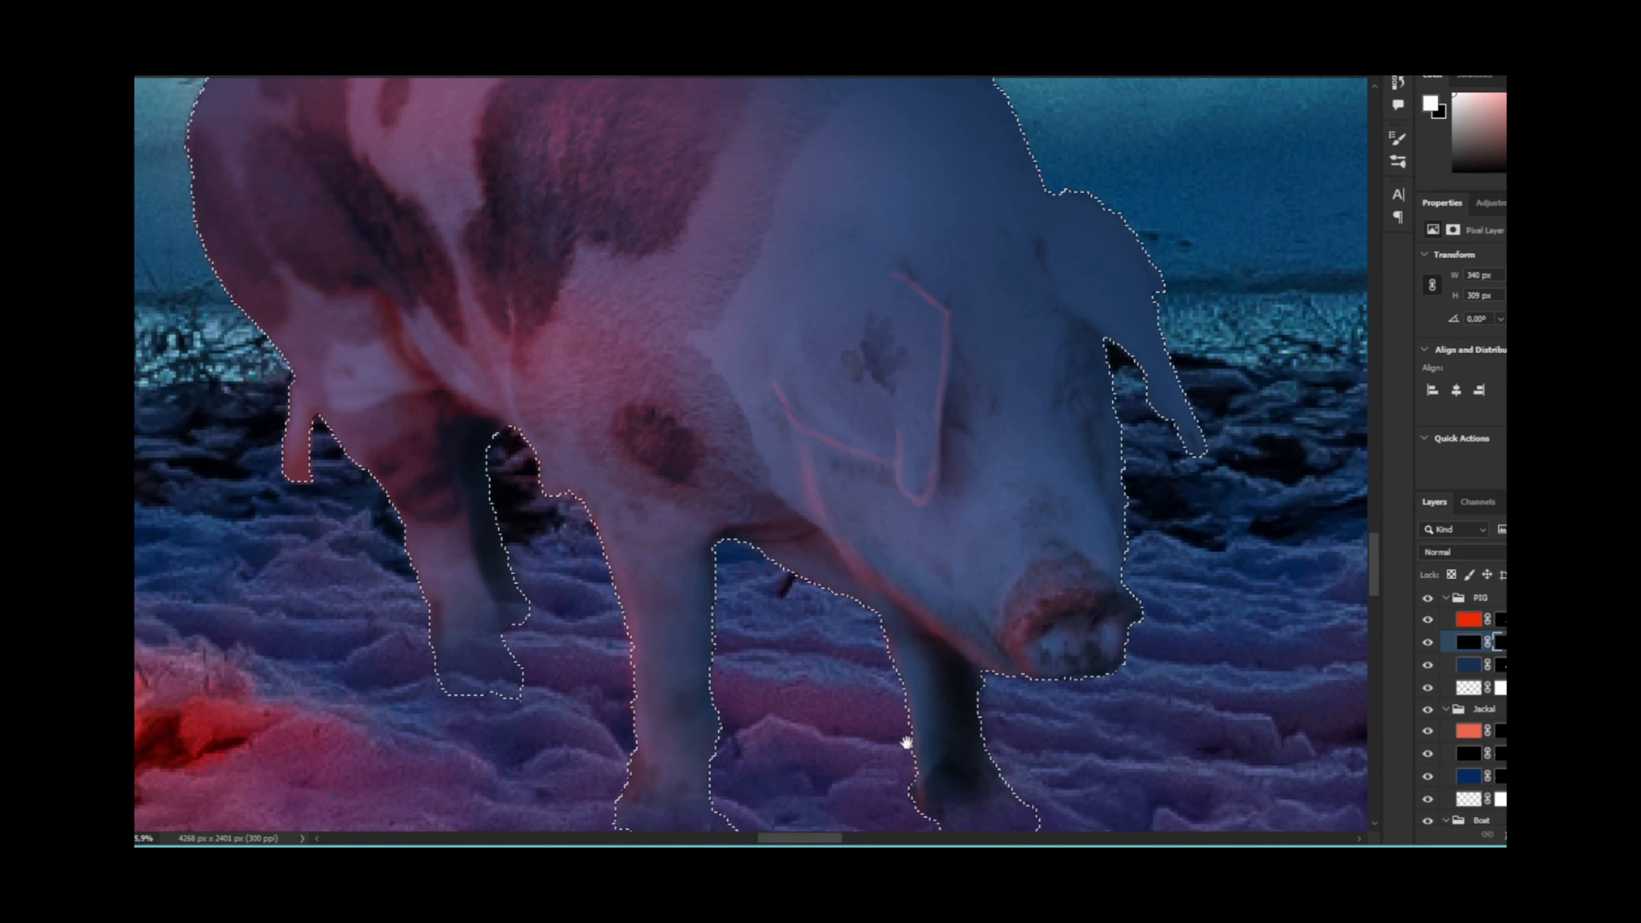
scroll(301, 440, "down", 3)
scroll(805, 578, "up", 3)
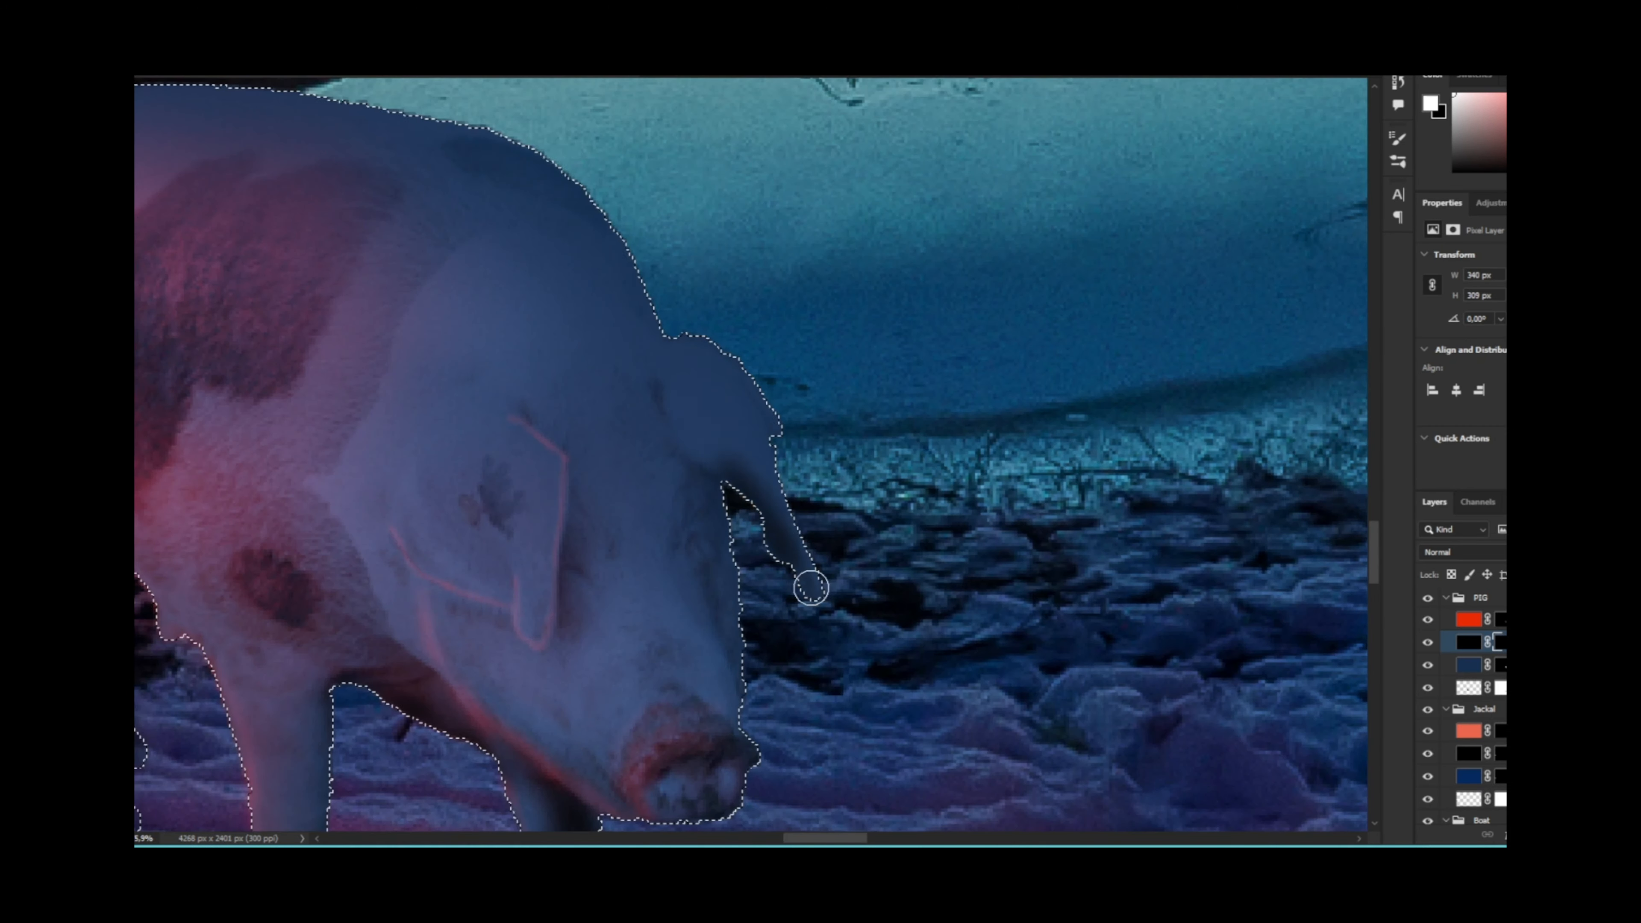
scroll(943, 395, "up", 5)
key("ctrl+d")
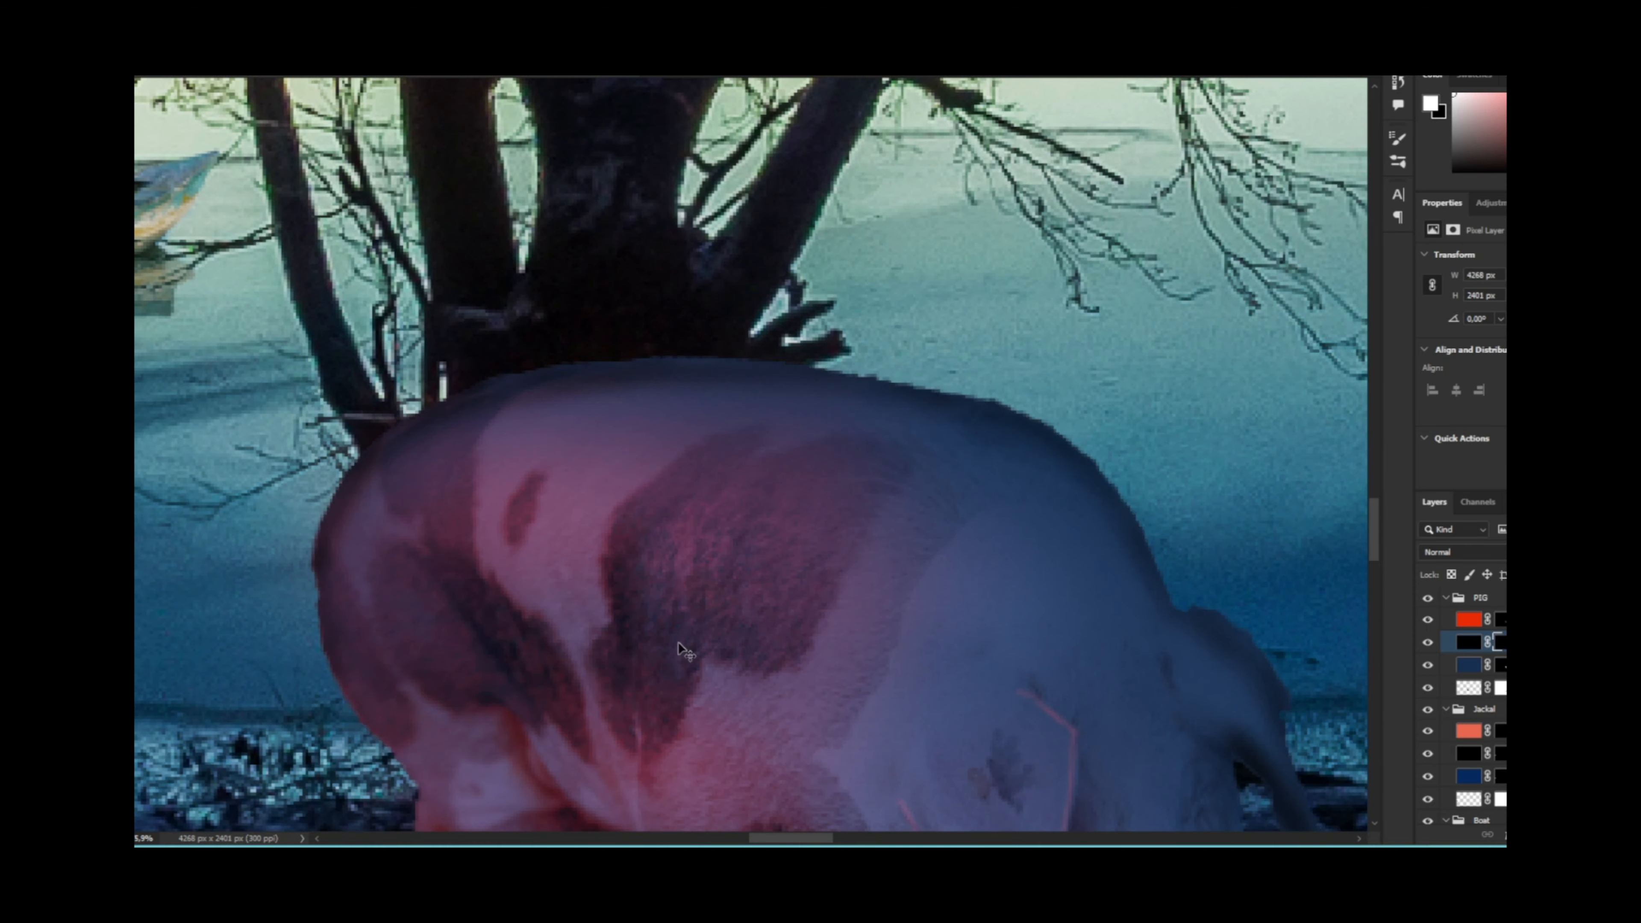
scroll(689, 651, "down", 5)
scroll(765, 549, "up", 4)
Step: Combine the pig's image, blue, black and red layers into one masked smart object inside the PIG group
left_click(1498, 687)
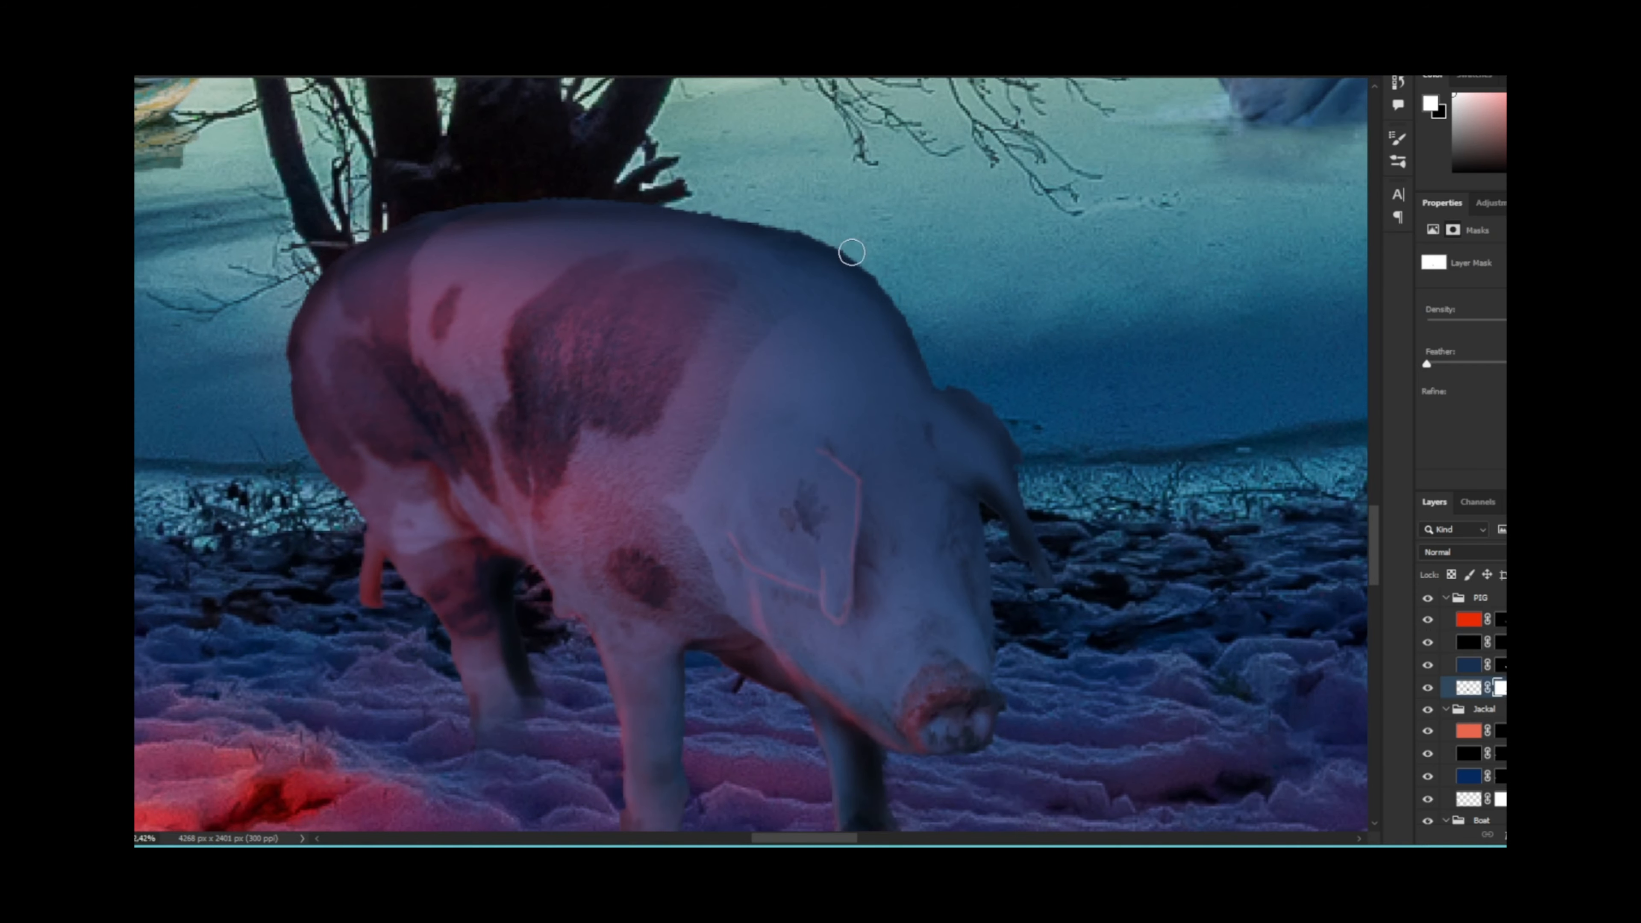
scroll(810, 233, "up", 5)
key("x")
scroll(989, 433, "down", 3)
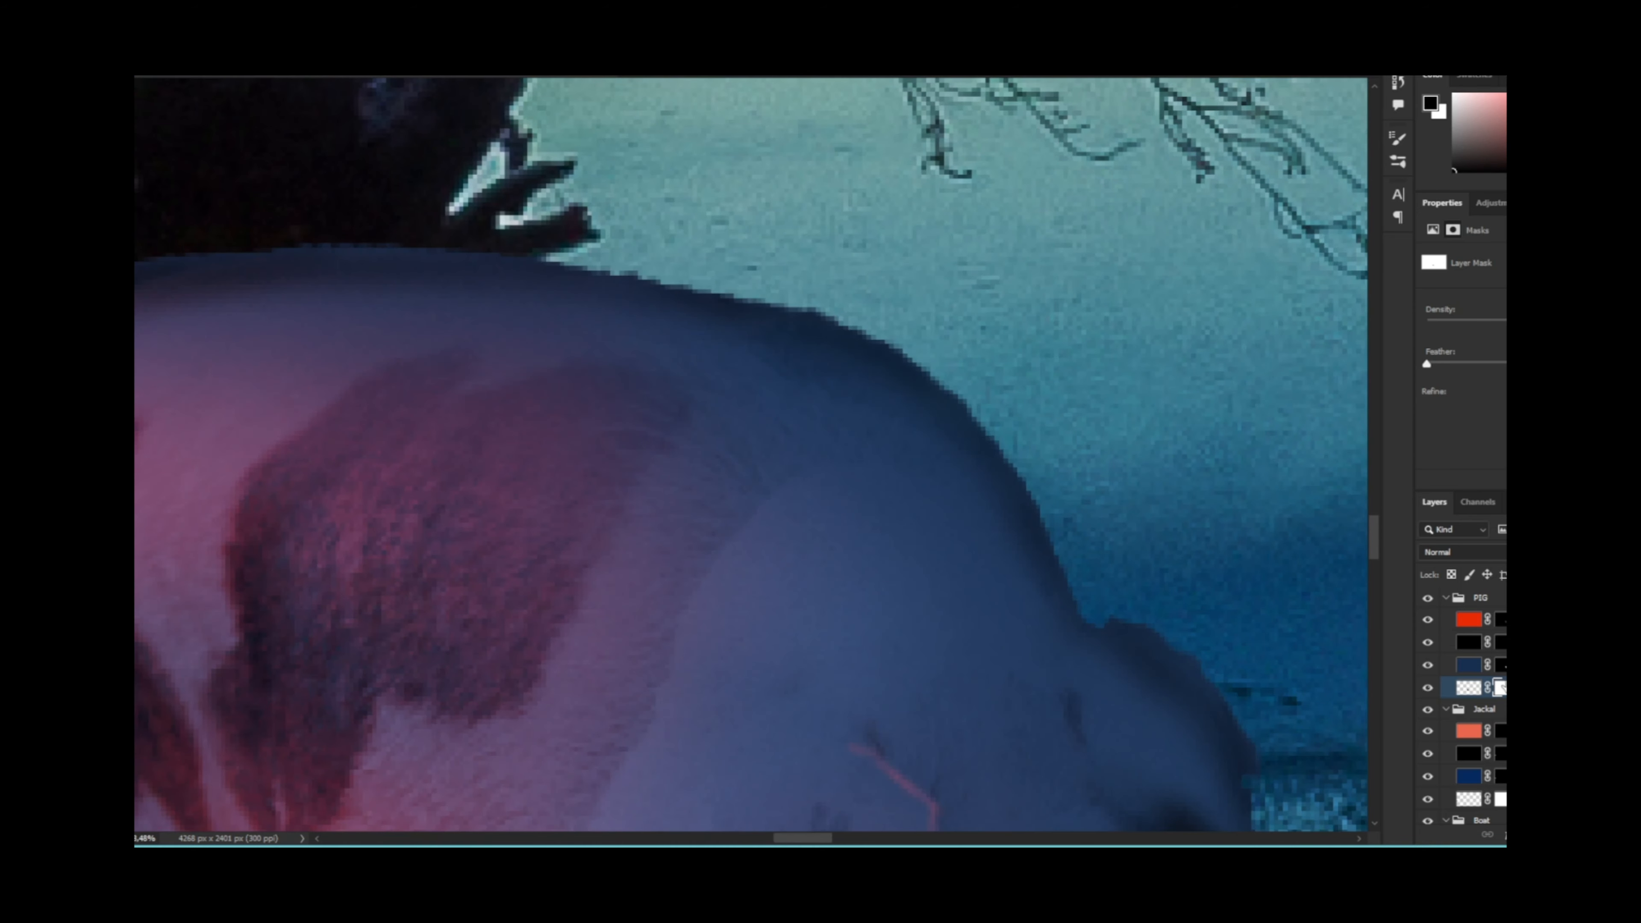
left_click(1500, 688)
left_click(1499, 619, "shift")
key("ctrl+z")
left_click(1473, 619, "shift")
right_click(1499, 619)
left_click(1444, 388)
left_click(1505, 834)
key("ctrl+z")
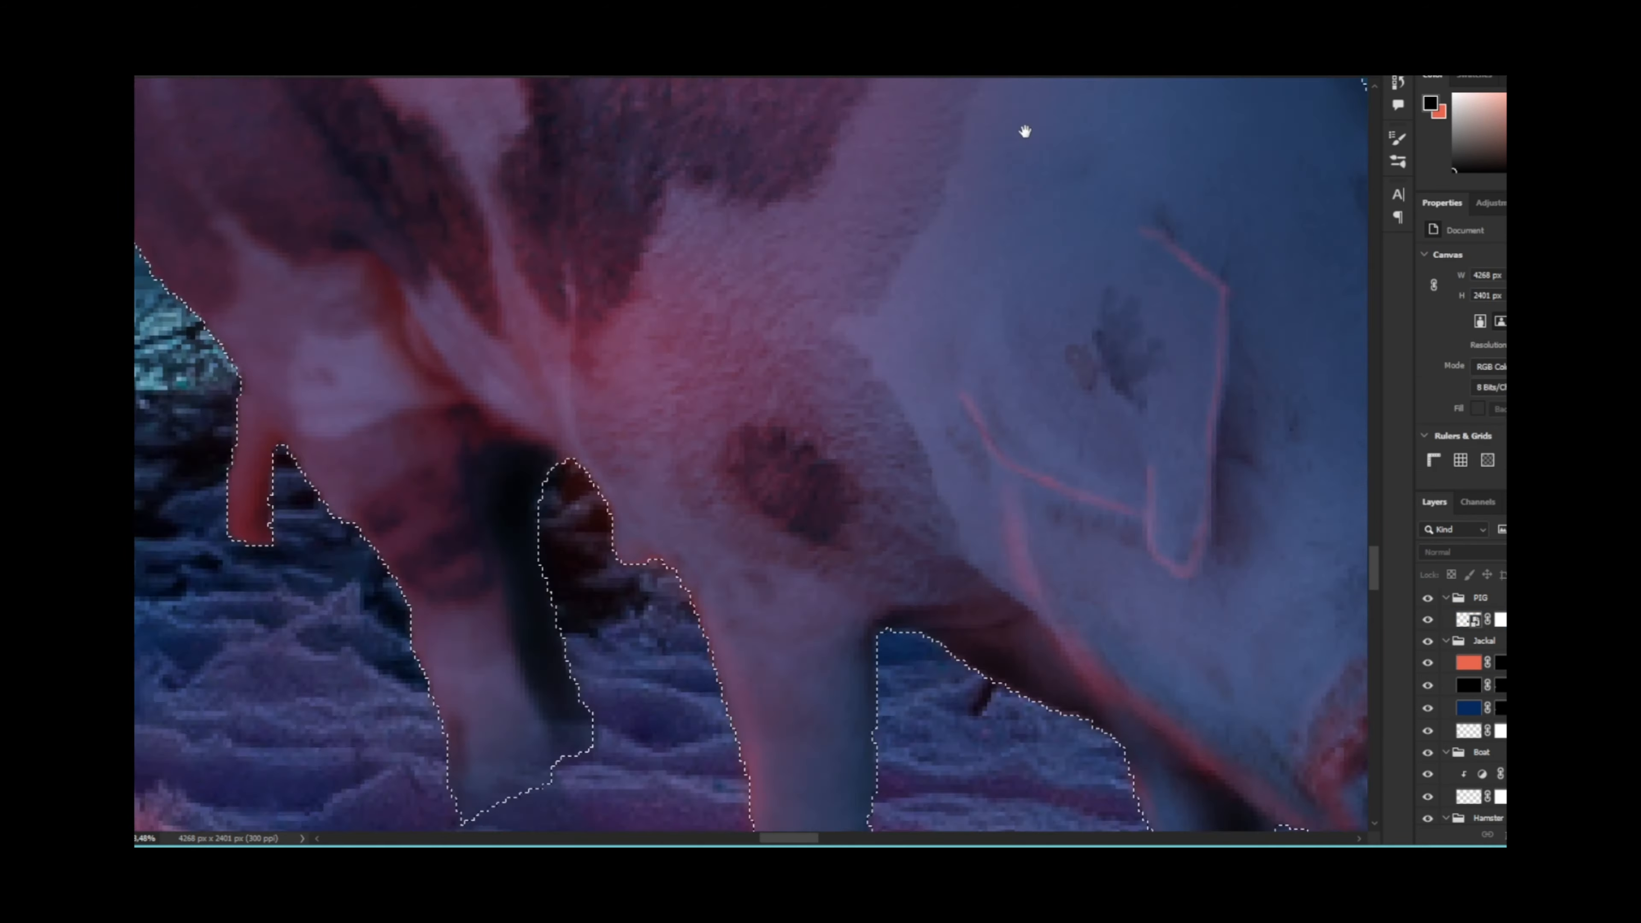
Step: Load the combined pig layer's outline as a selection and adjust its edge with the selection Modify commands
mouse_move(861, 459)
left_mouse_down()
mouse_move(553, 601)
mouse_move(782, 603)
left_mouse_up()
scroll(782, 603, "down", 5)
left_click(277, 69)
left_click(501, 312)
left_click(943, 300)
left_click(277, 69)
left_click(501, 280)
left_click(943, 272)
left_click(1471, 622)
left_click(1468, 624, "ctrl")
left_click(276, 70)
mouse_move(337, 260)
left_click(501, 311)
left_click(943, 272)
left_click(615, 293)
left_click(827, 304)
Step: Rasterize the combined pig layer and clear the selection
right_click(1461, 622)
right_click(1502, 619)
left_click(1389, 426)
key("ctrl+d")
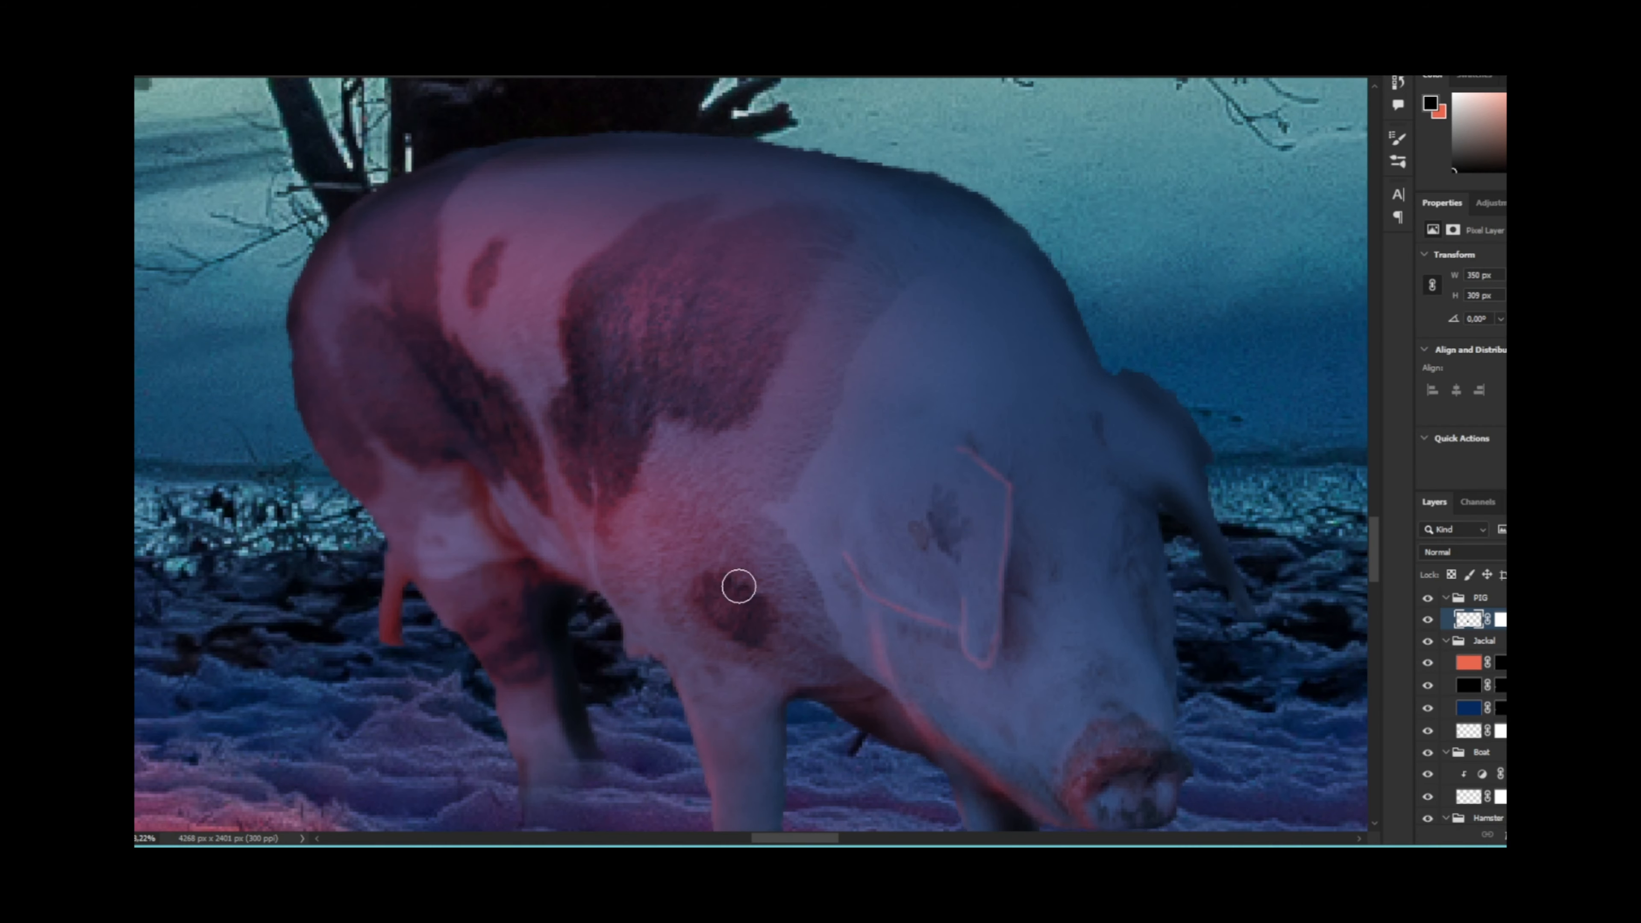
Step: Brush along the pig's rear edge above the tail to soften it against the frozen lake
scroll(732, 587, "down", 8)
scroll(659, 564, "up", 6)
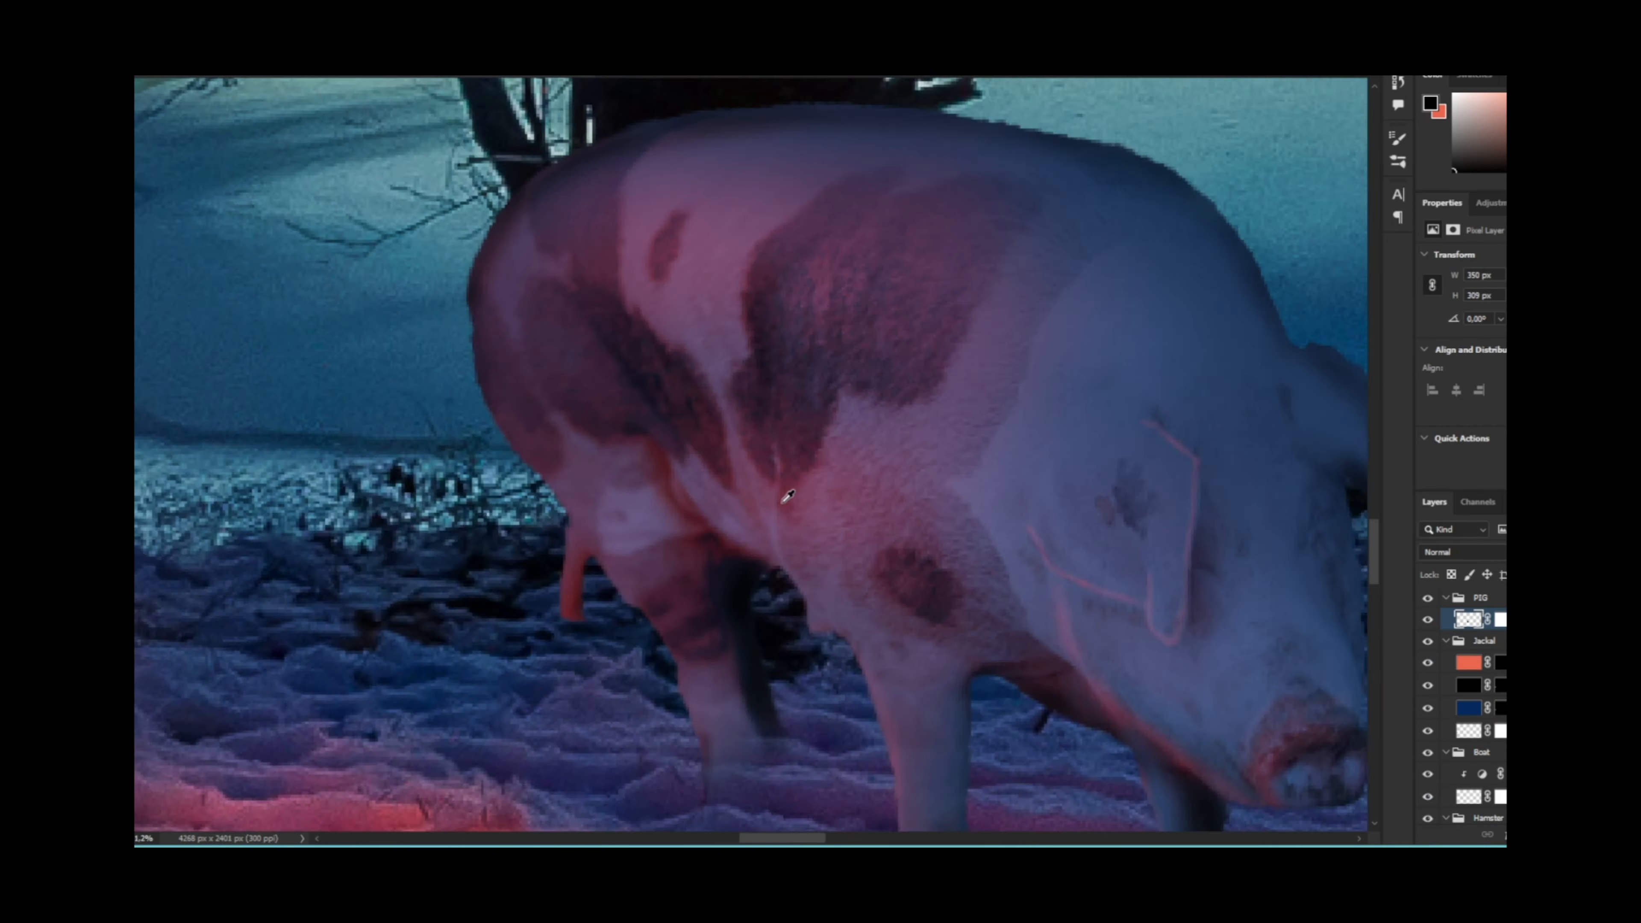
left_click_drag(1034, 479, 822, 435)
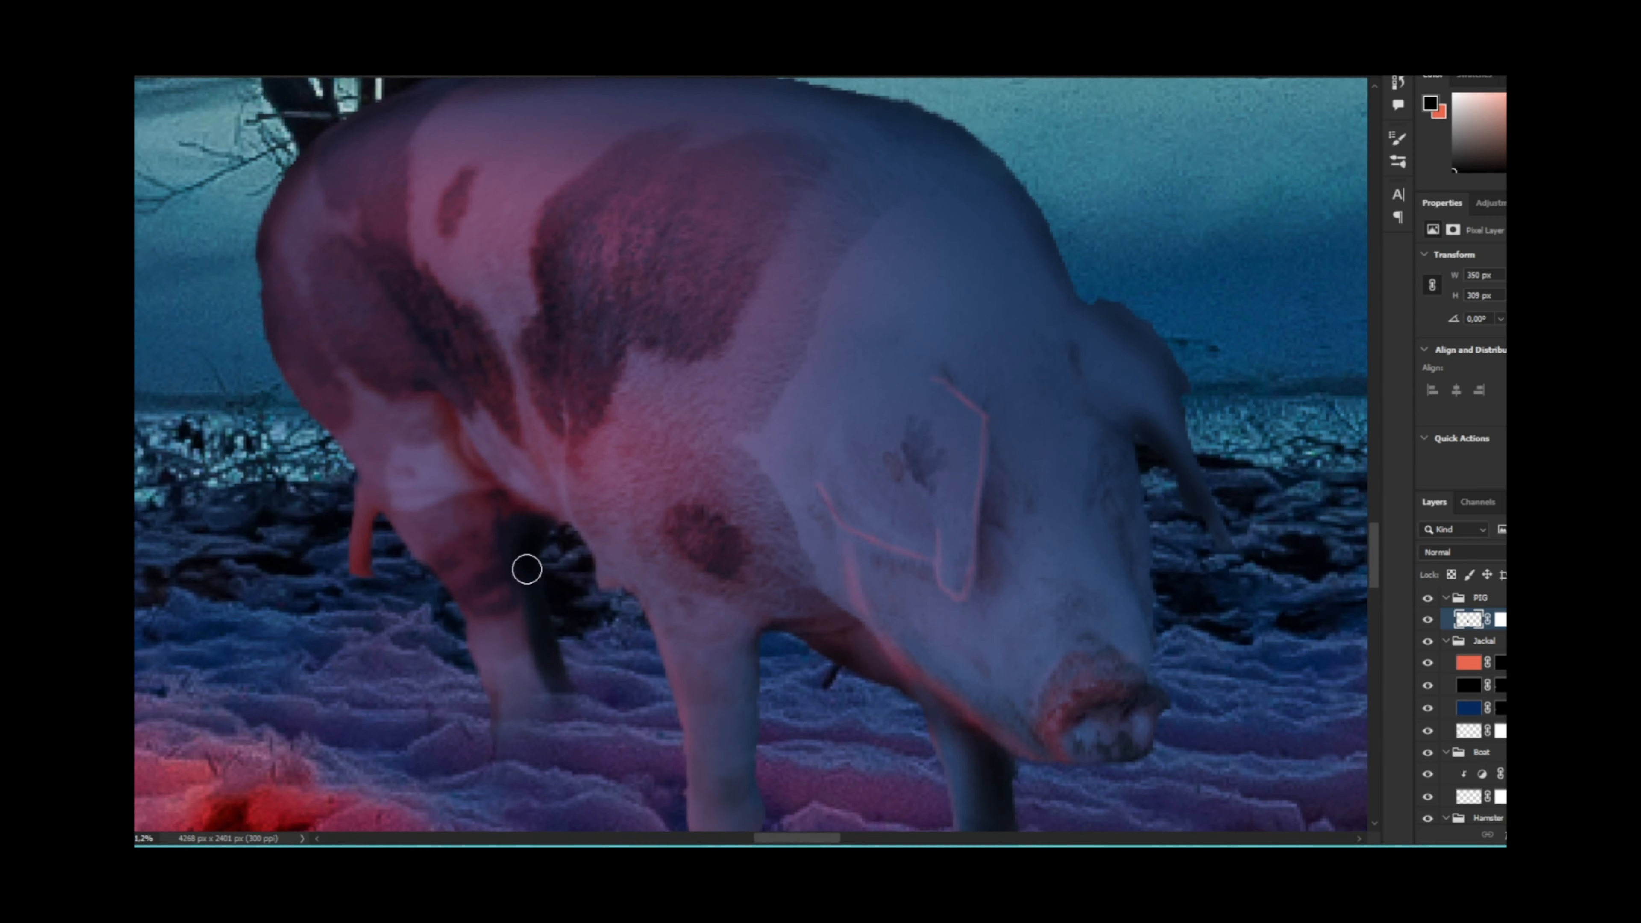
scroll(751, 579, "down", 3)
scroll(649, 465, "up", 10)
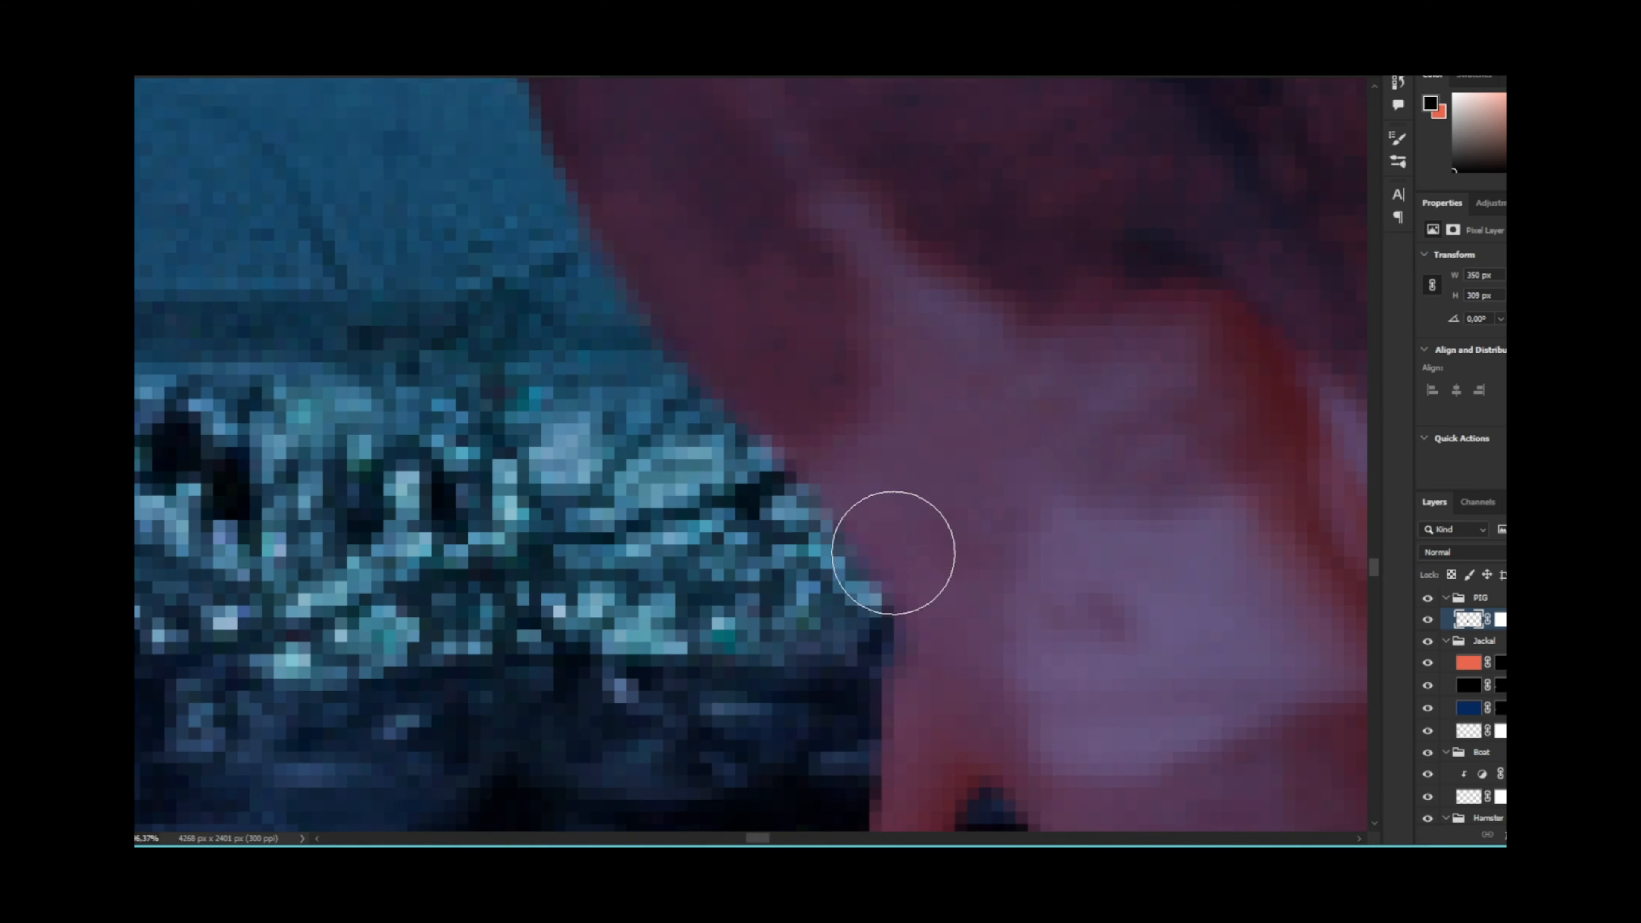
left_click_drag(720, 215, 860, 583)
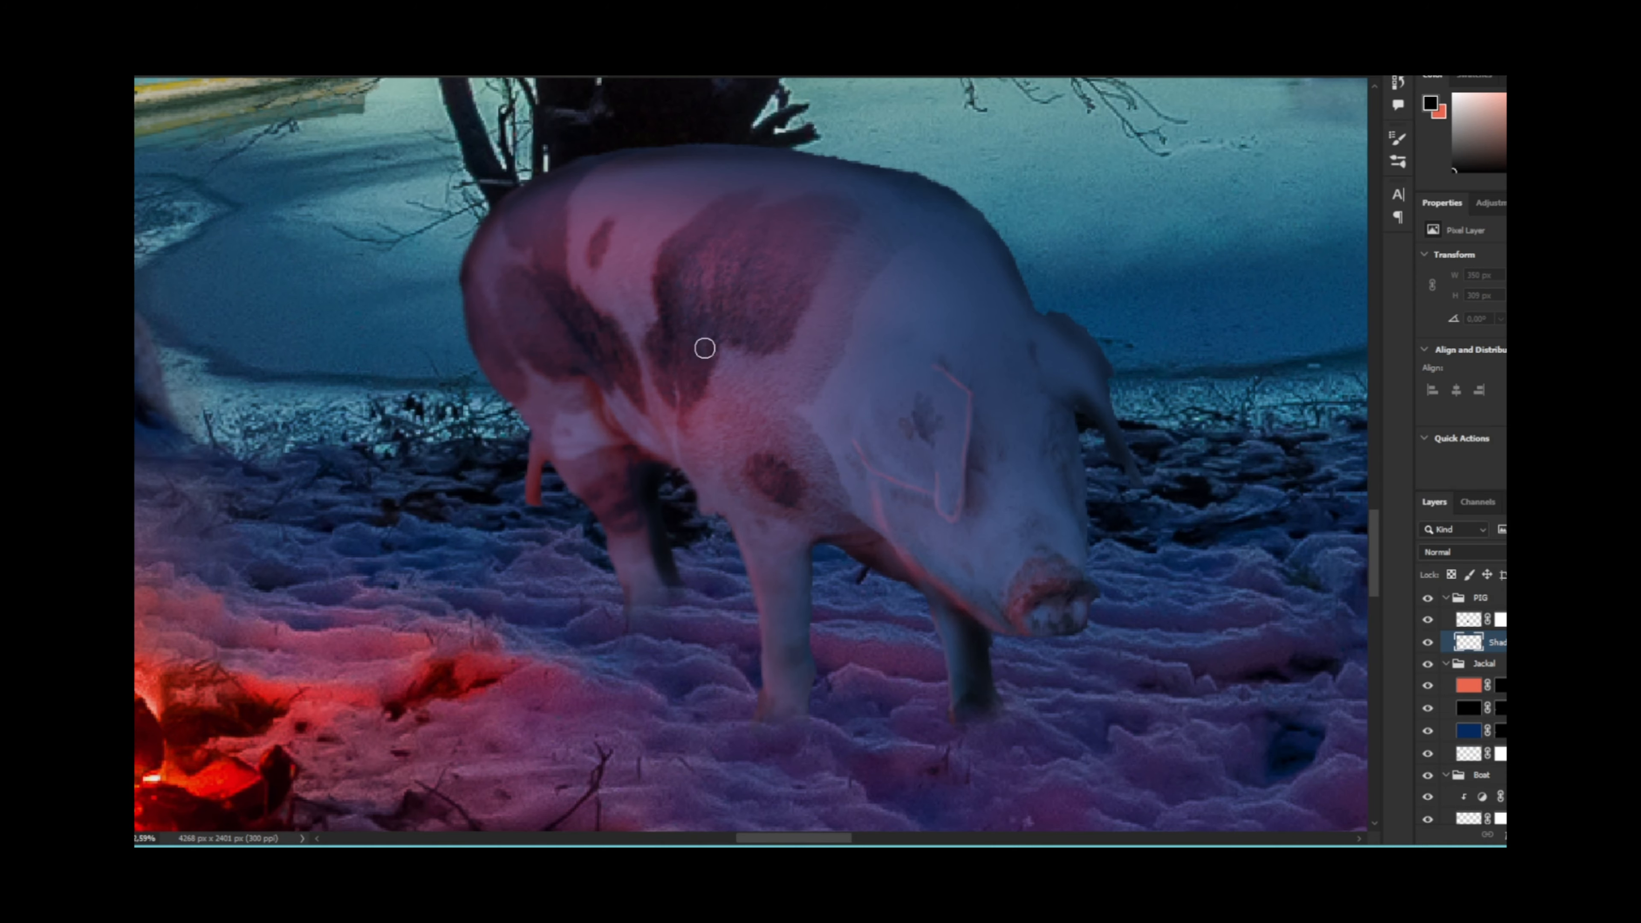
Step: Fill the new shadow layer beneath the pig with black and hide it behind a black mask
key("alt+BackSpace")
key("ctrl+i")
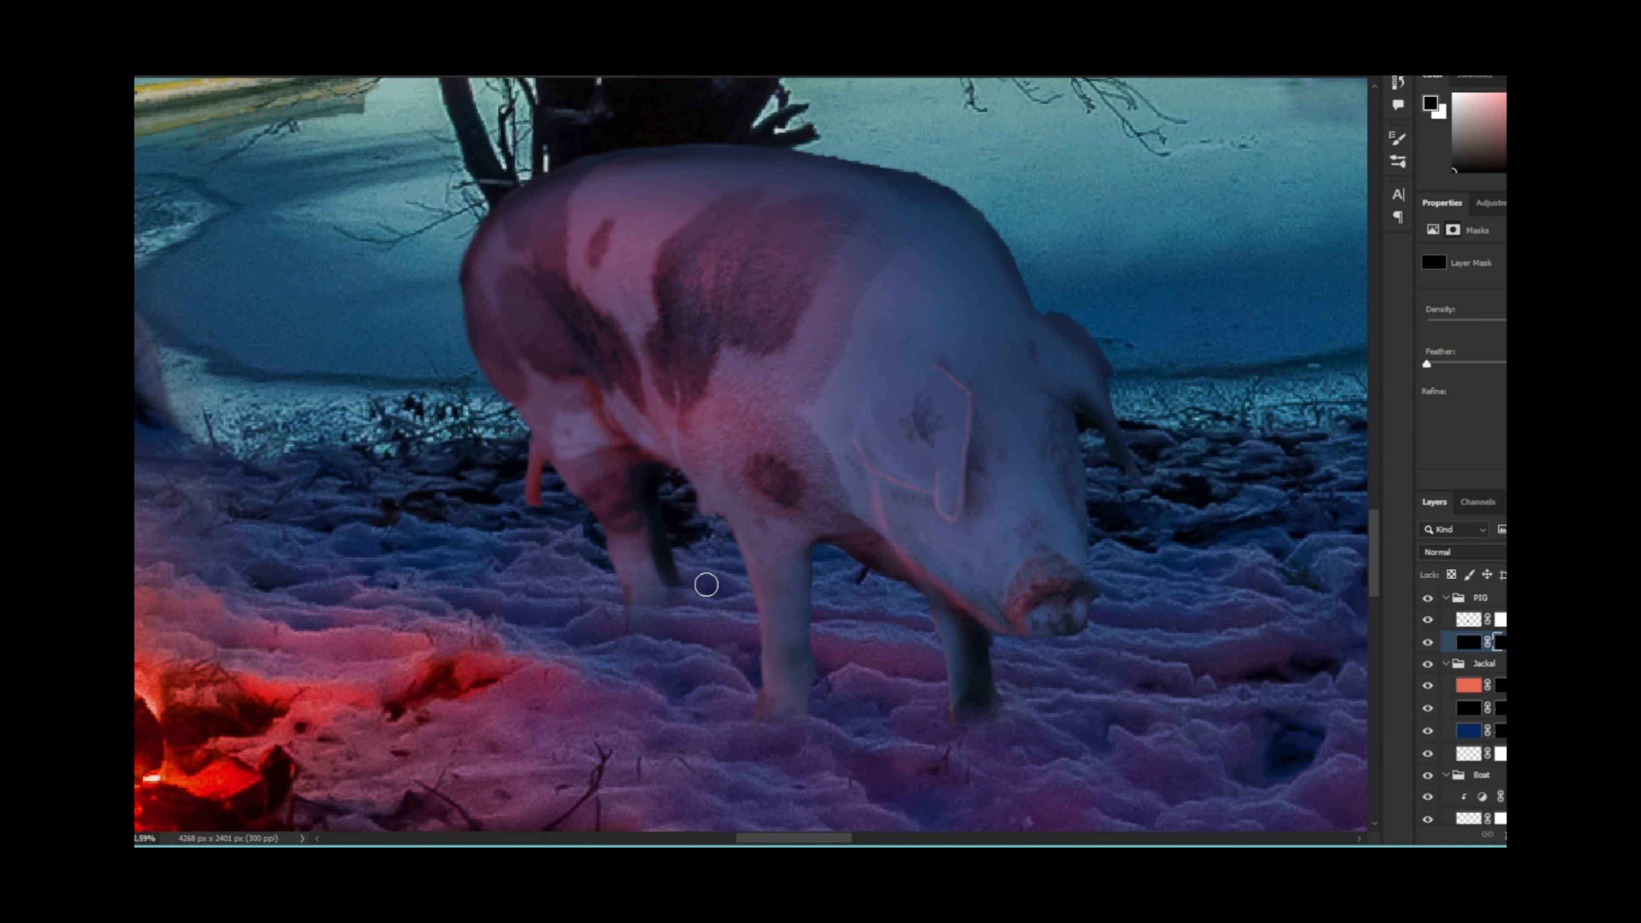
Step: Paint a dark ground shadow under the pig's belly and between its legs on the shadow layer's mask
mouse_move(664, 580)
left_mouse_down()
mouse_move(841, 674)
mouse_move(943, 635)
mouse_move(923, 610)
mouse_move(779, 613)
mouse_move(879, 695)
left_mouse_up()
scroll(963, 638, "down", 4)
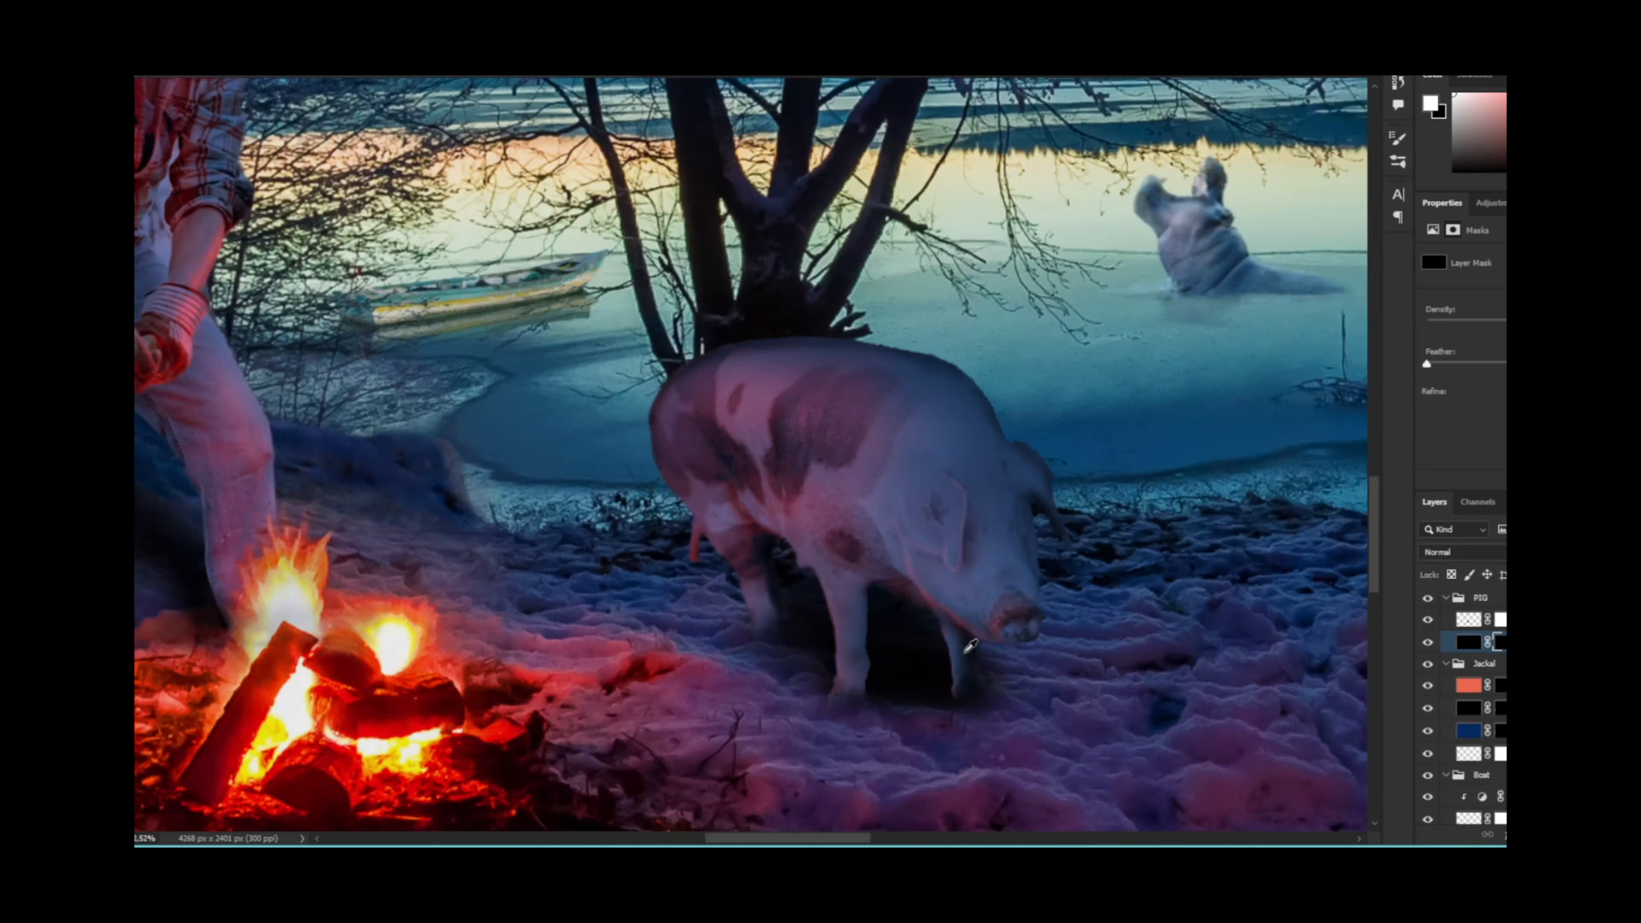
scroll(1014, 674, "up", 8)
key("x")
left_click_drag(405, 489, 779, 614)
key("x")
mouse_move(1168, 631)
left_mouse_down()
mouse_move(1007, 520)
mouse_move(329, 531)
left_mouse_up()
key("x")
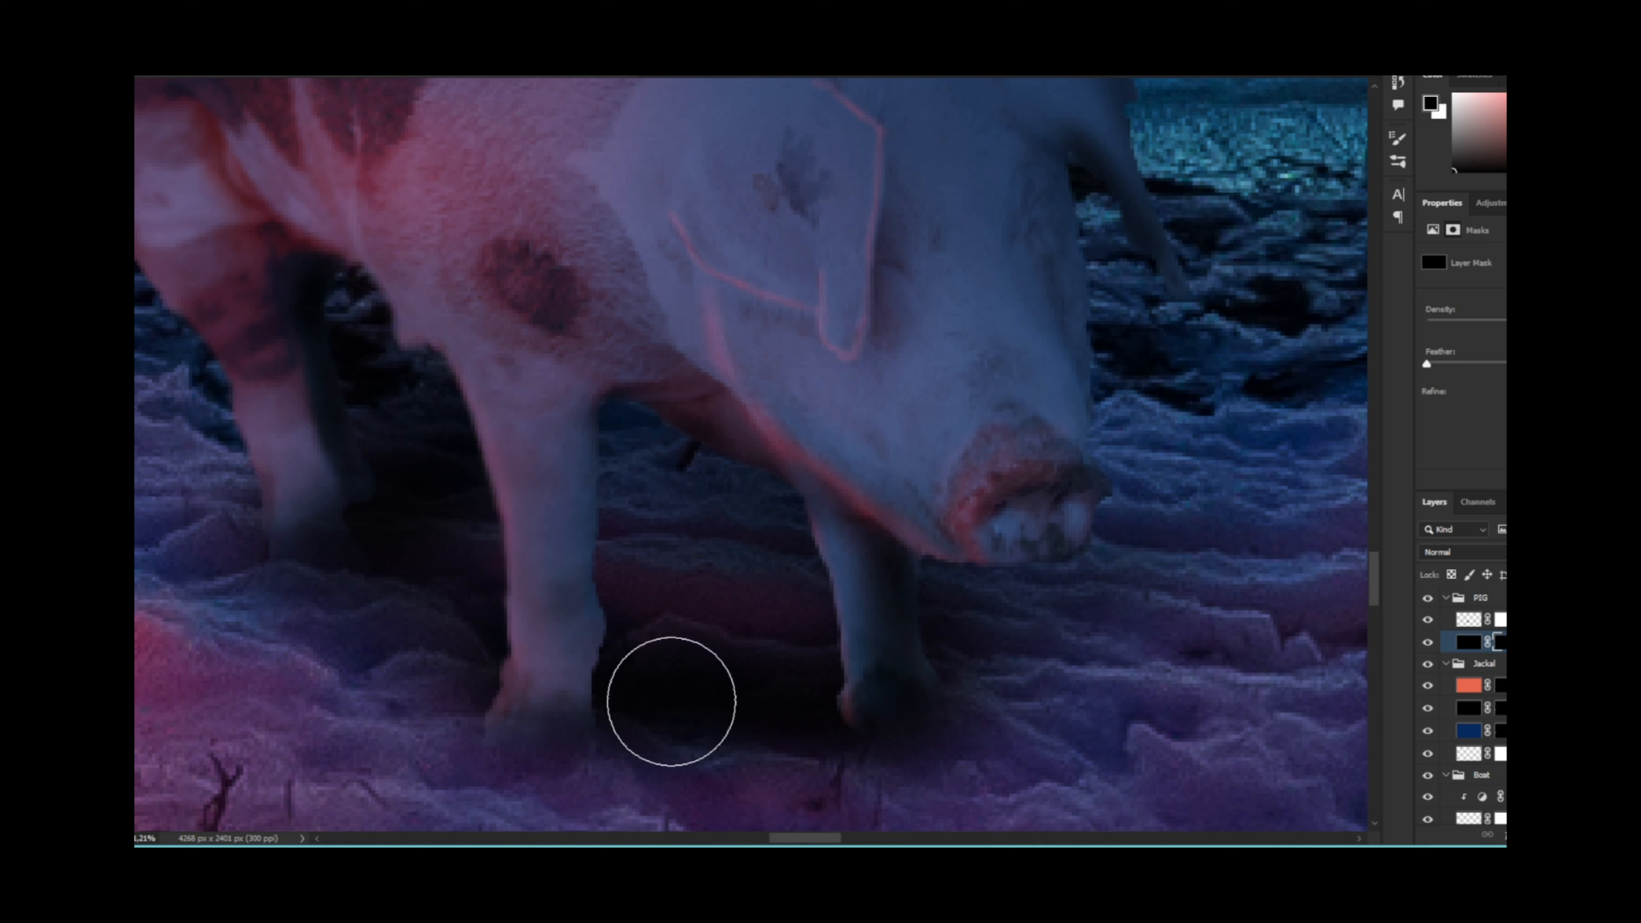
Step: Alternate black and white with a smaller brush to shape the shadow around the pig's front hooves and belly
left_click_drag(478, 679, 766, 750)
key("x")
left_click_drag(740, 754, 636, 700)
key("bracketleft")
key("bracketleft")
key("bracketleft")
key("x")
key("x")
mouse_move(827, 672)
left_mouse_down()
mouse_move(585, 740)
mouse_move(959, 597)
left_mouse_up()
key("x")
key("x")
mouse_move(962, 708)
left_mouse_down()
mouse_move(1022, 651)
mouse_move(636, 460)
left_mouse_up()
key("x")
left_click_drag(505, 480, 487, 422)
key("x")
left_click_drag(634, 485, 752, 507)
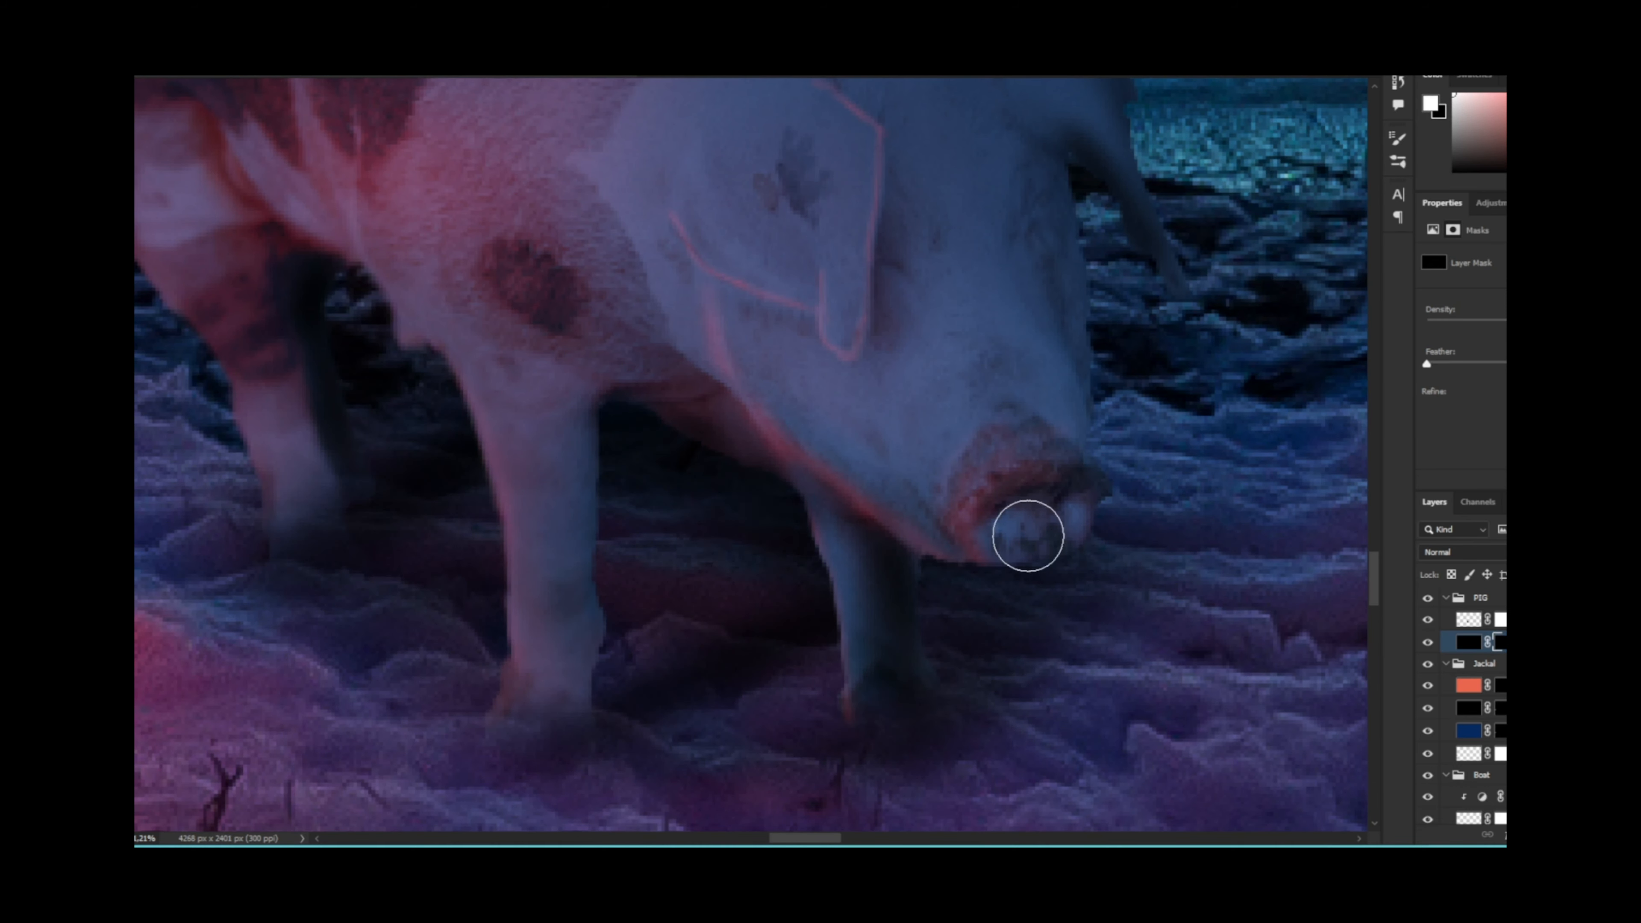
Step: Extend the painted shadow onto the snow beneath the pig's snout and beside its far front leg
scroll(749, 549, "down", 8)
scroll(769, 575, "up", 8)
left_click(330, 542)
left_click_drag(824, 658, 643, 611)
left_click_drag(829, 489, 948, 391)
key("x")
left_click(1026, 381)
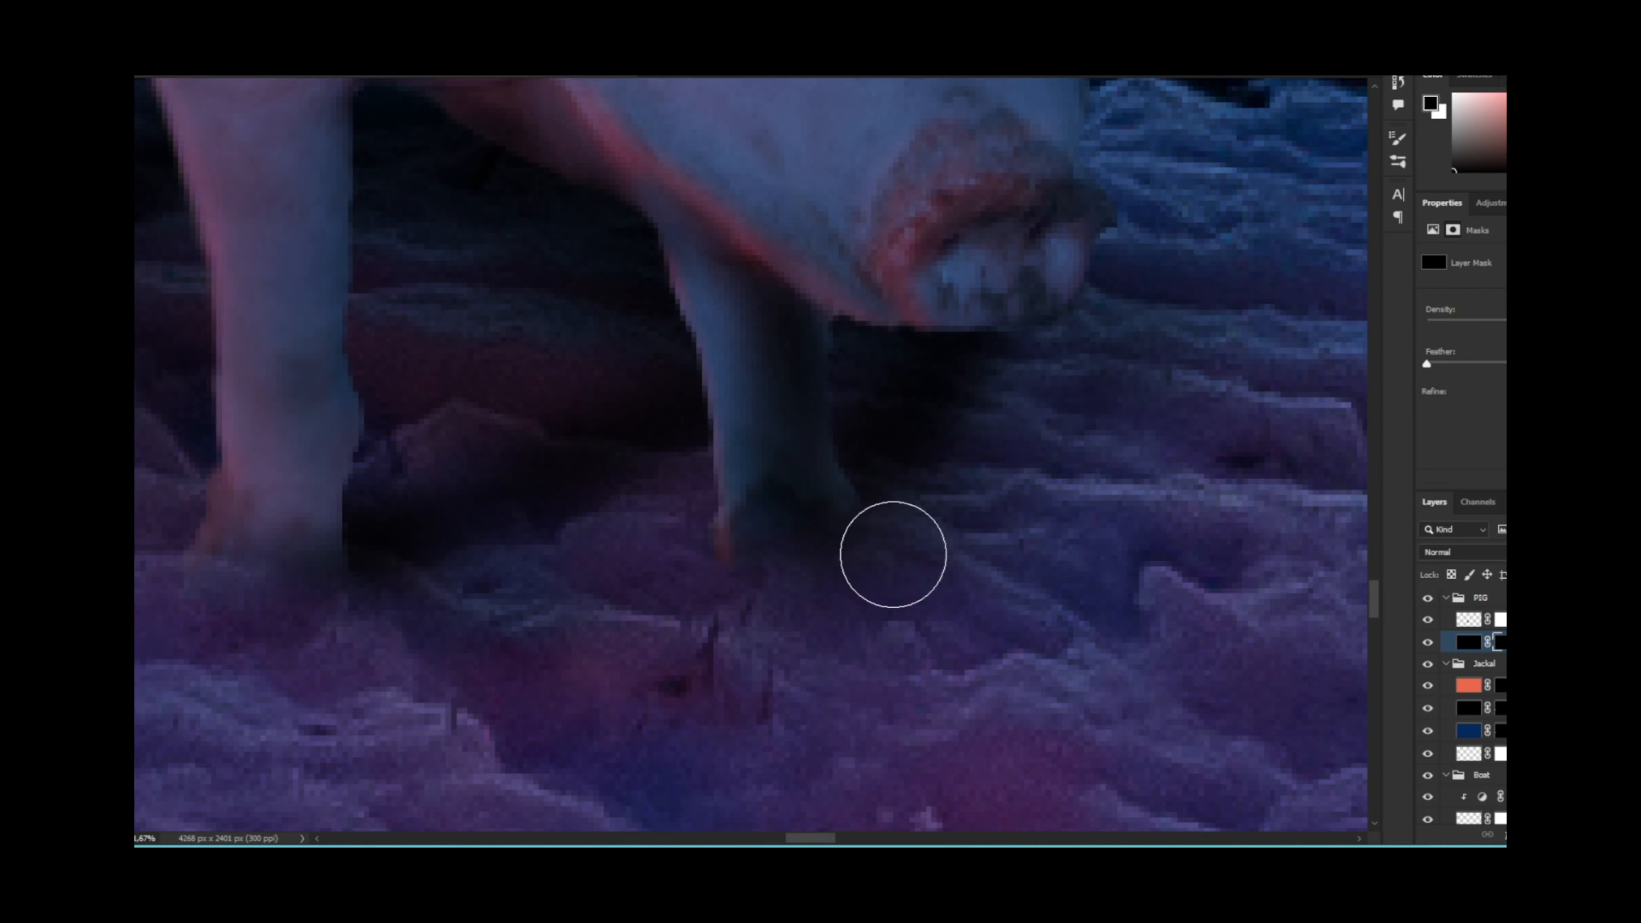
Step: Rework the shadow on the snow around the pig's hind hooves with a smaller brush
scroll(905, 414, "down", 8)
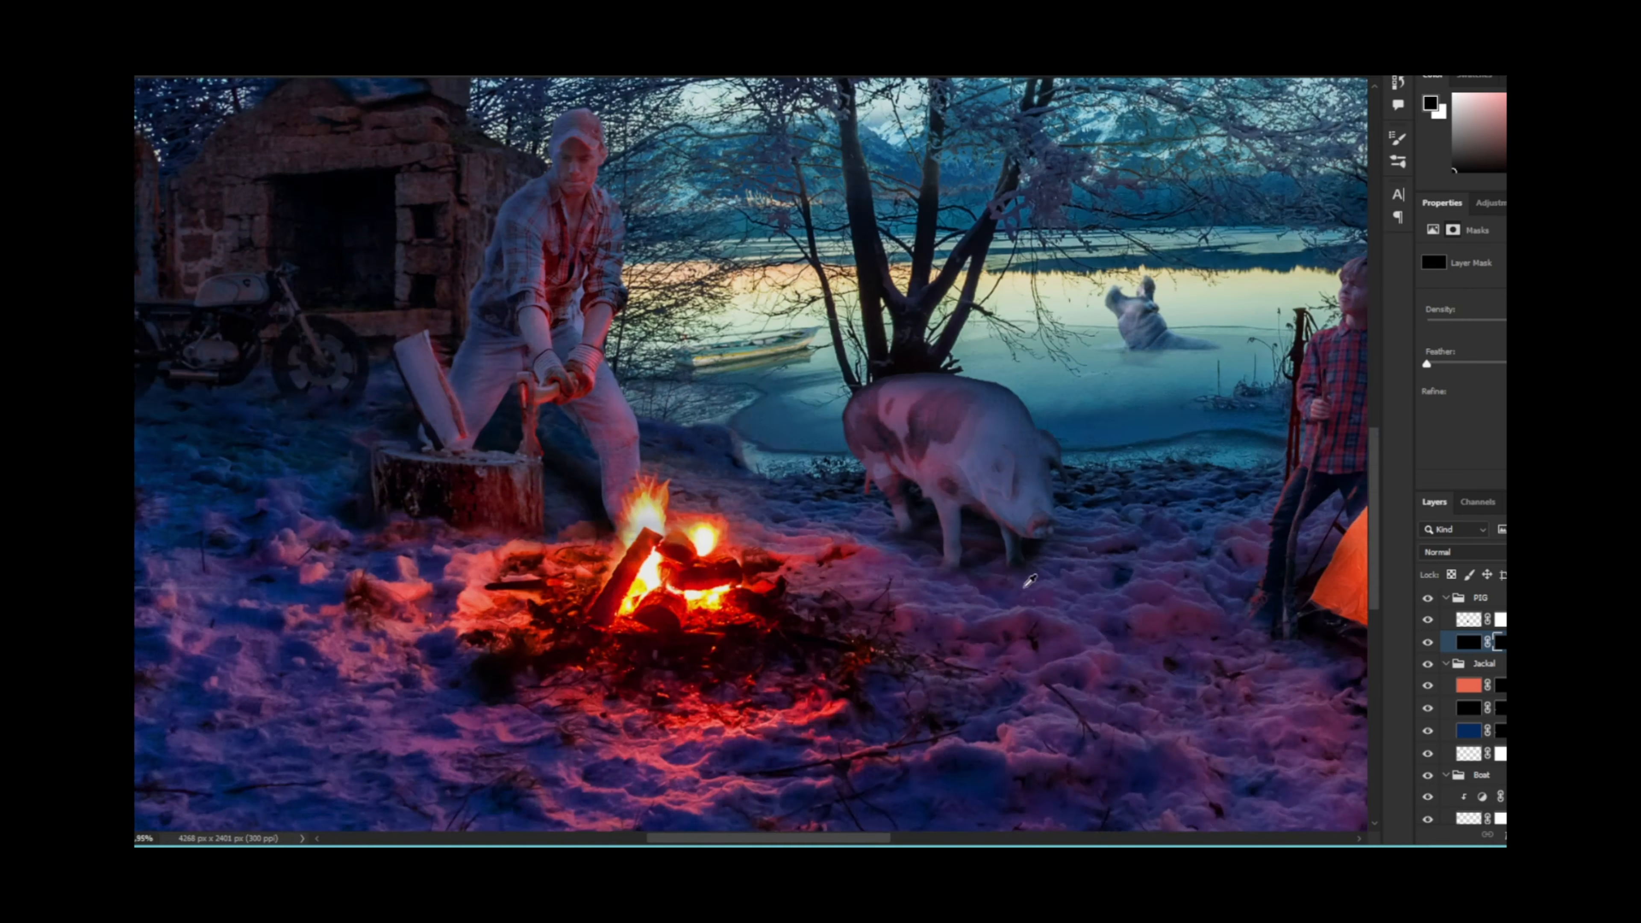
scroll(1092, 279, "up", 6)
scroll(961, 612, "down", 6)
scroll(961, 611, "up", 6)
key("x")
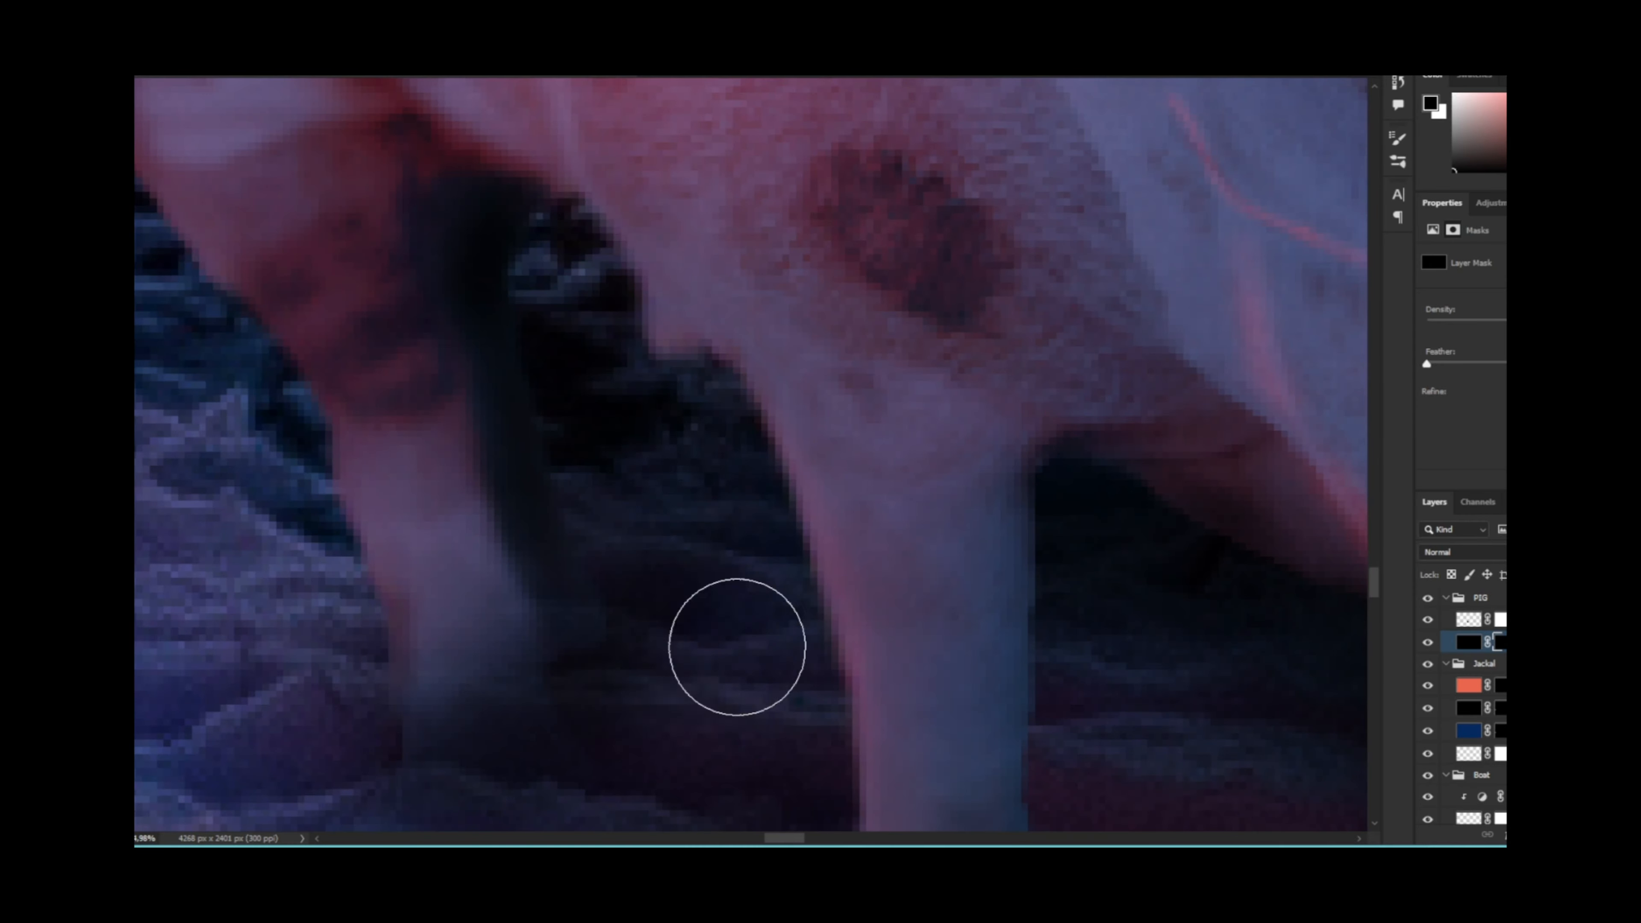
scroll(780, 549, "up", 3)
left_click_drag(999, 508, 822, 463)
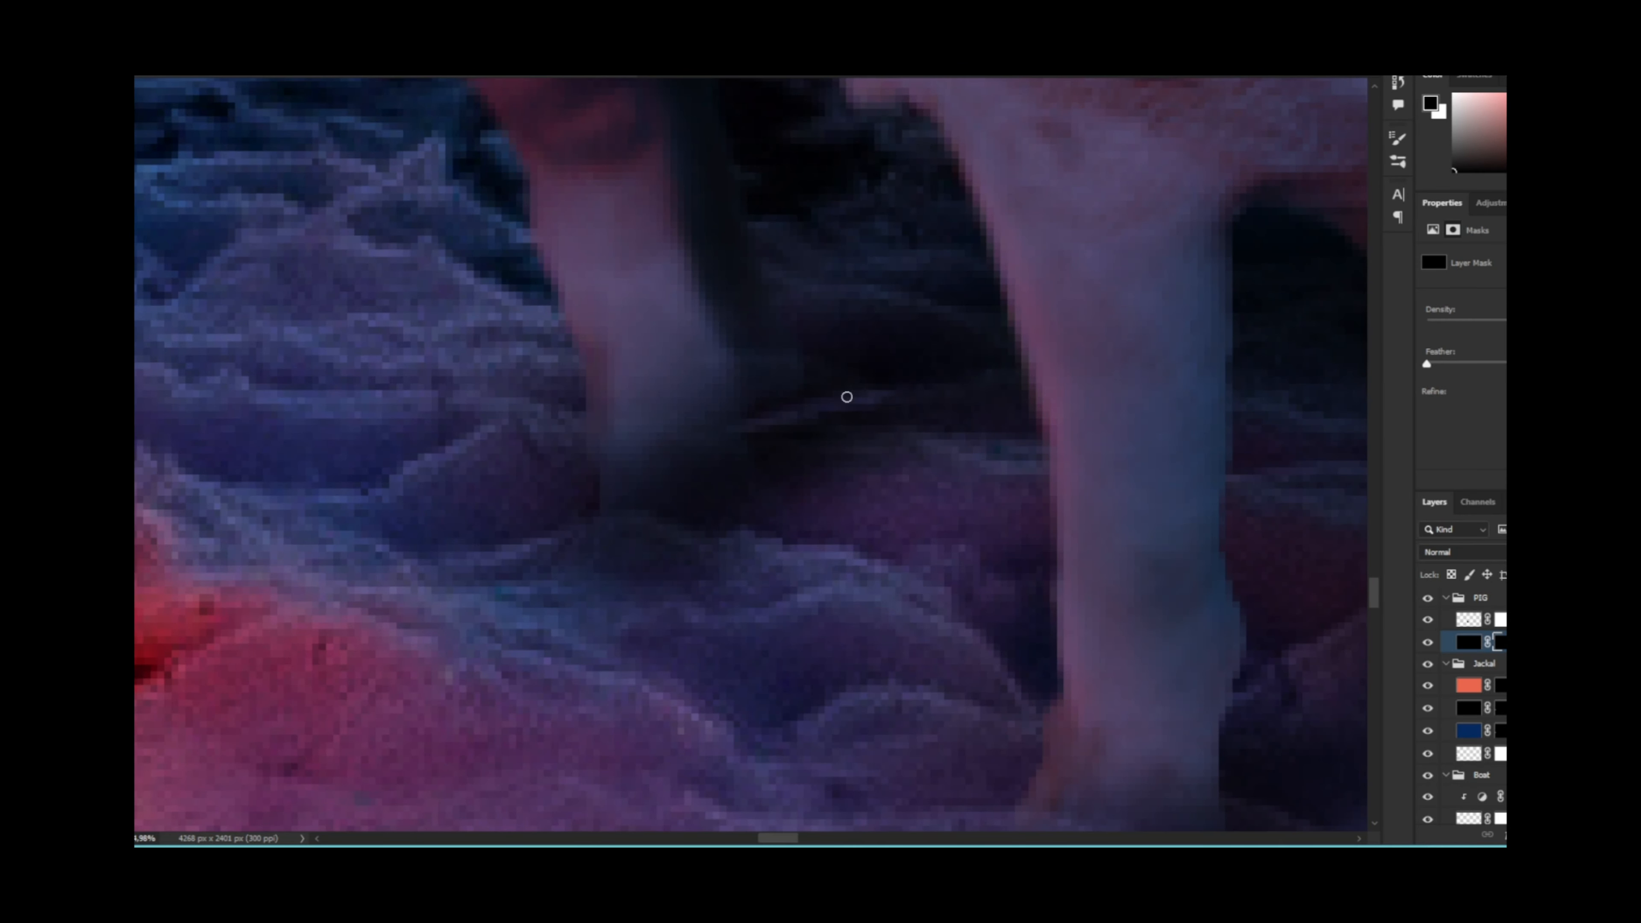
Step: Trim the shadow between the pig's hooves and sharpen the edge of the shadow under the snout
scroll(846, 397, "down", 6)
scroll(1158, 617, "up", 6)
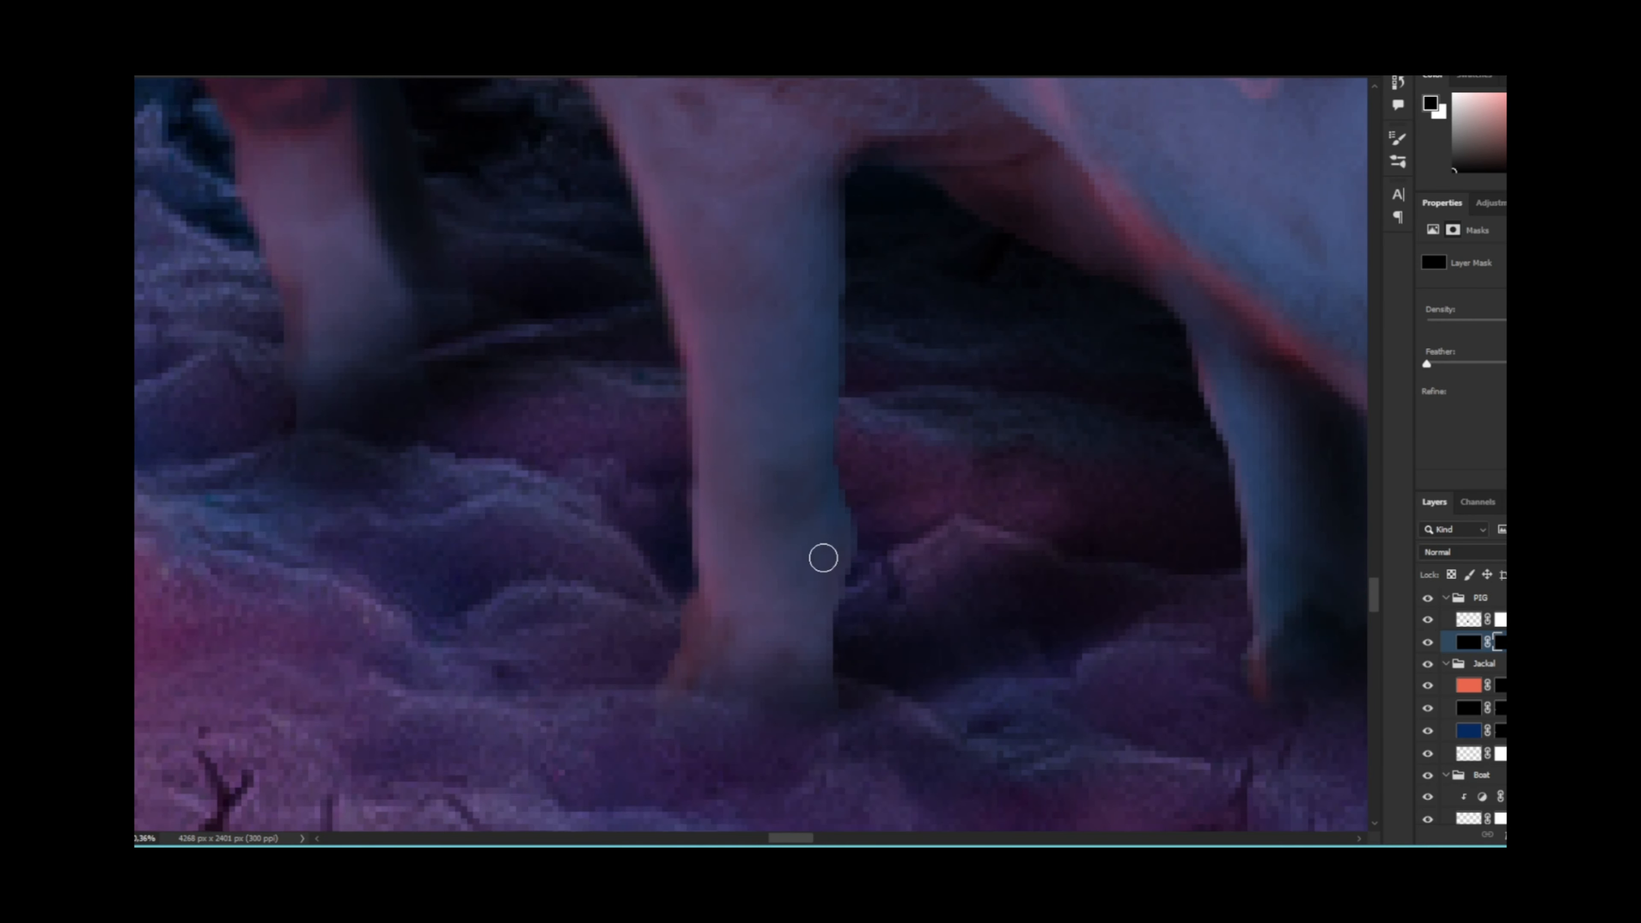
left_click_drag(787, 729, 194, 644)
left_click_drag(985, 397, 835, 568)
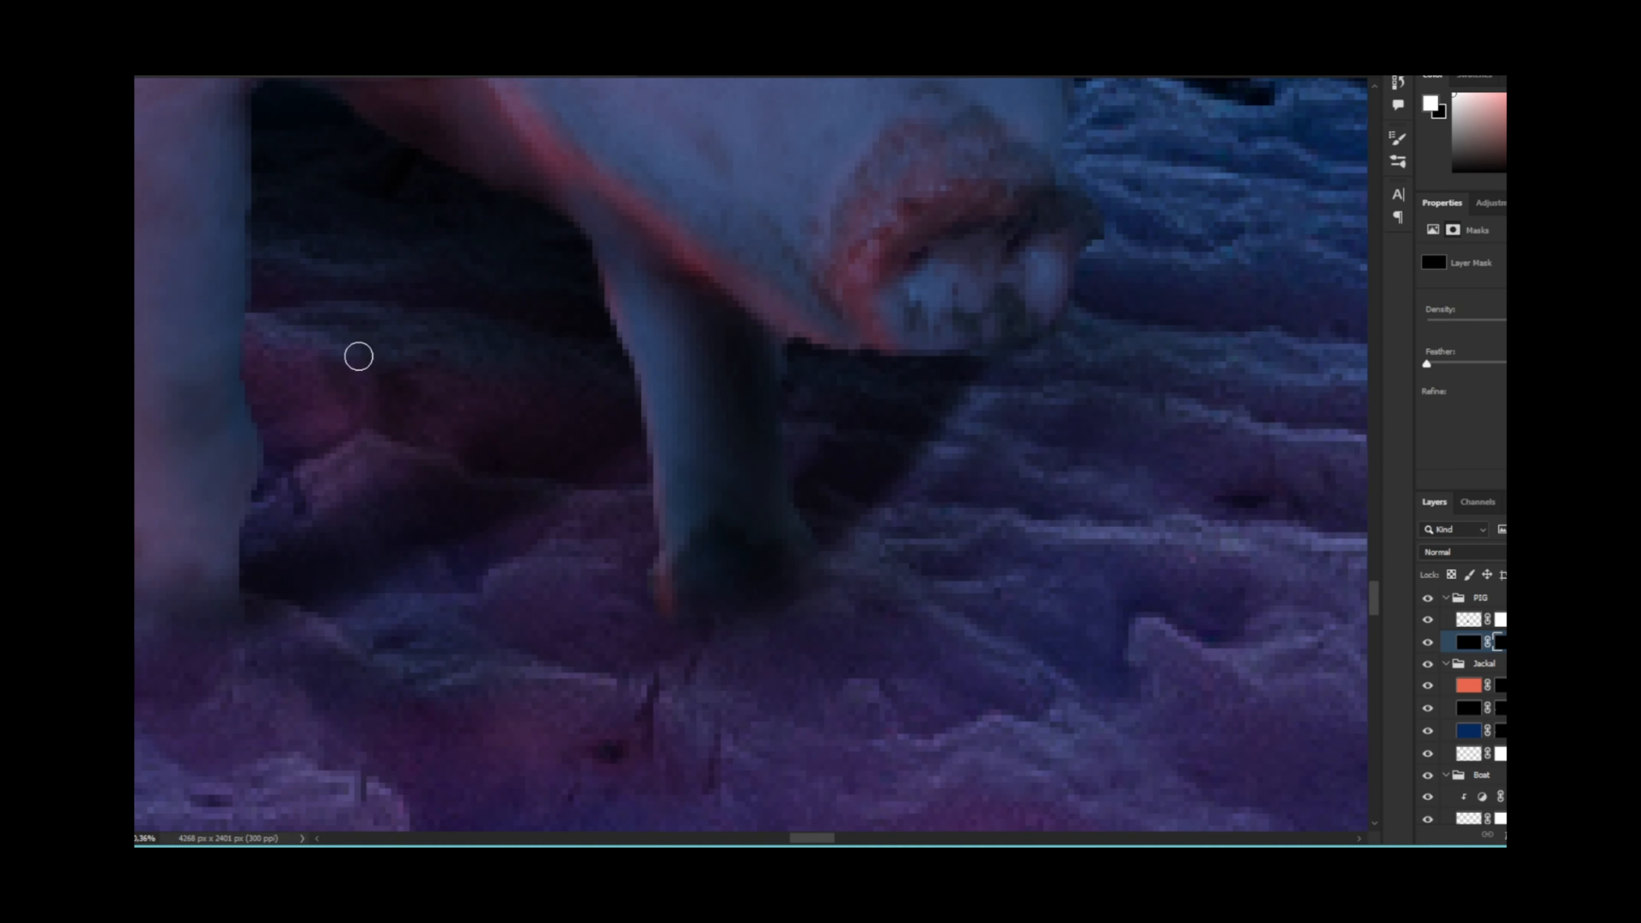
scroll(802, 402, "down", 6)
scroll(932, 492, "up", 7)
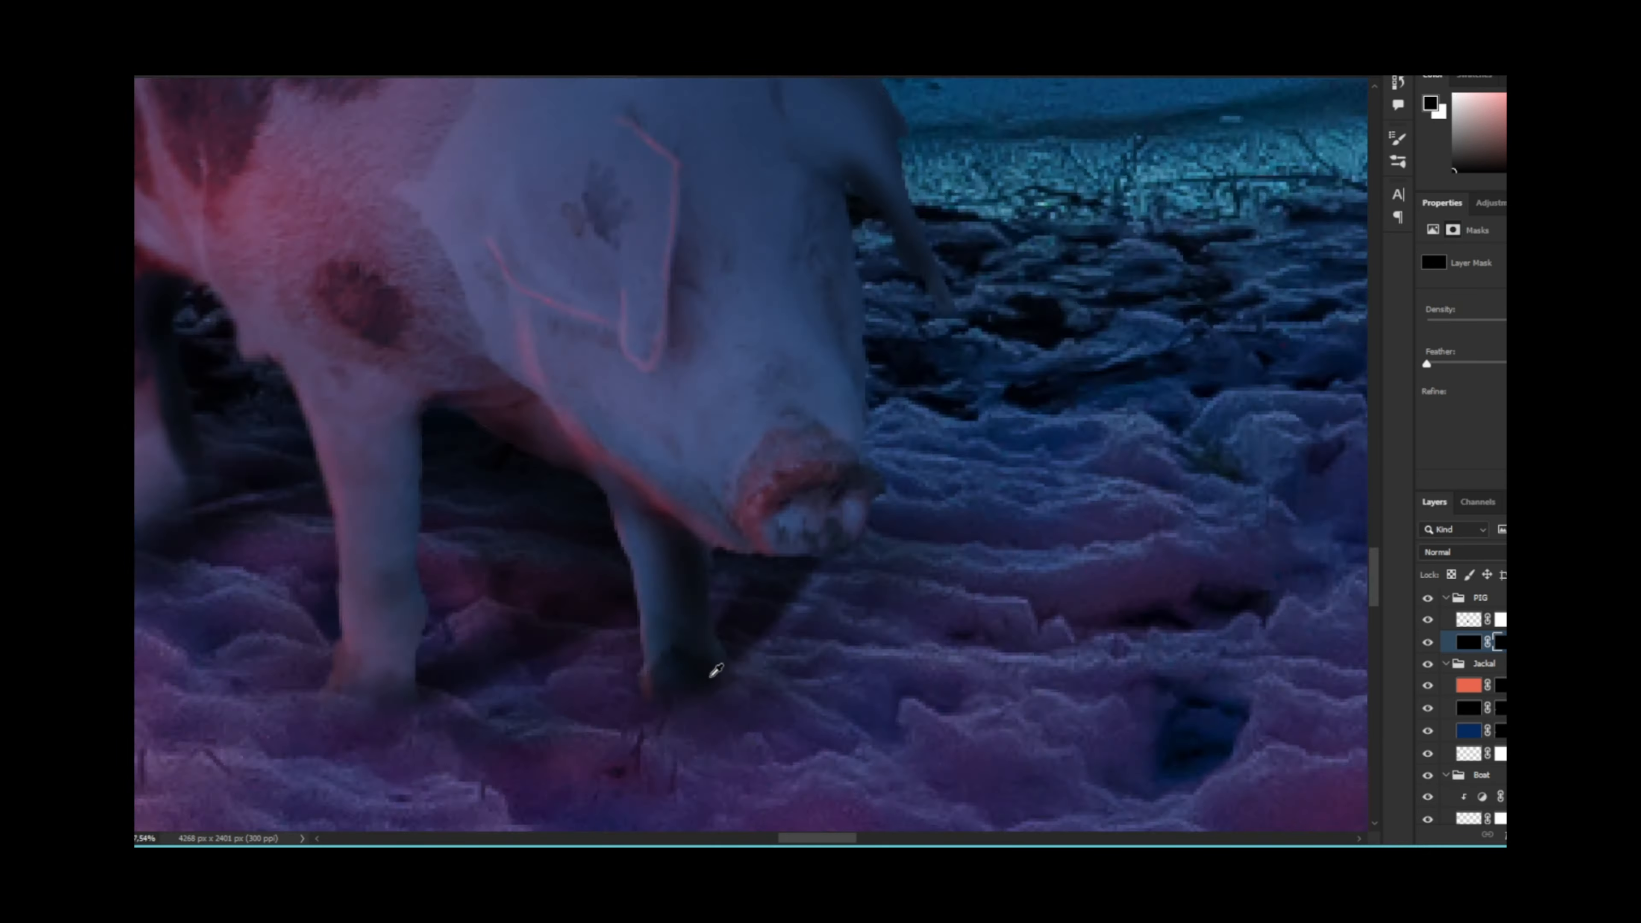
scroll(931, 491, "down", 4)
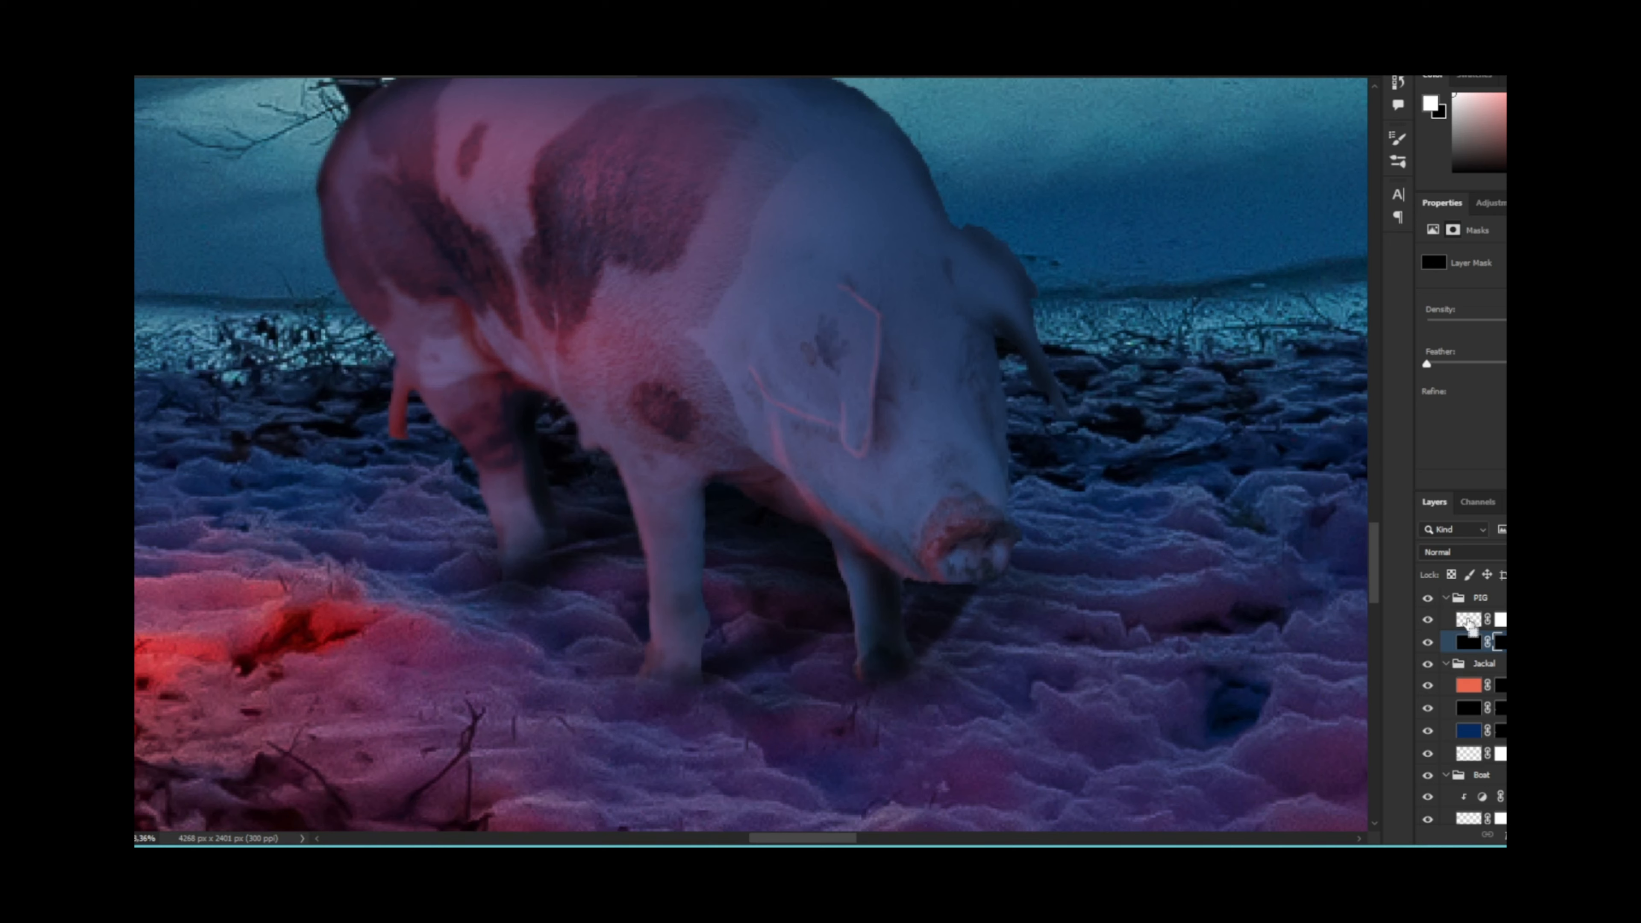
Step: Clear the hand-painted shadow from the pig's shadow layer mask
left_click(1468, 622)
scroll(761, 389, "down", 3)
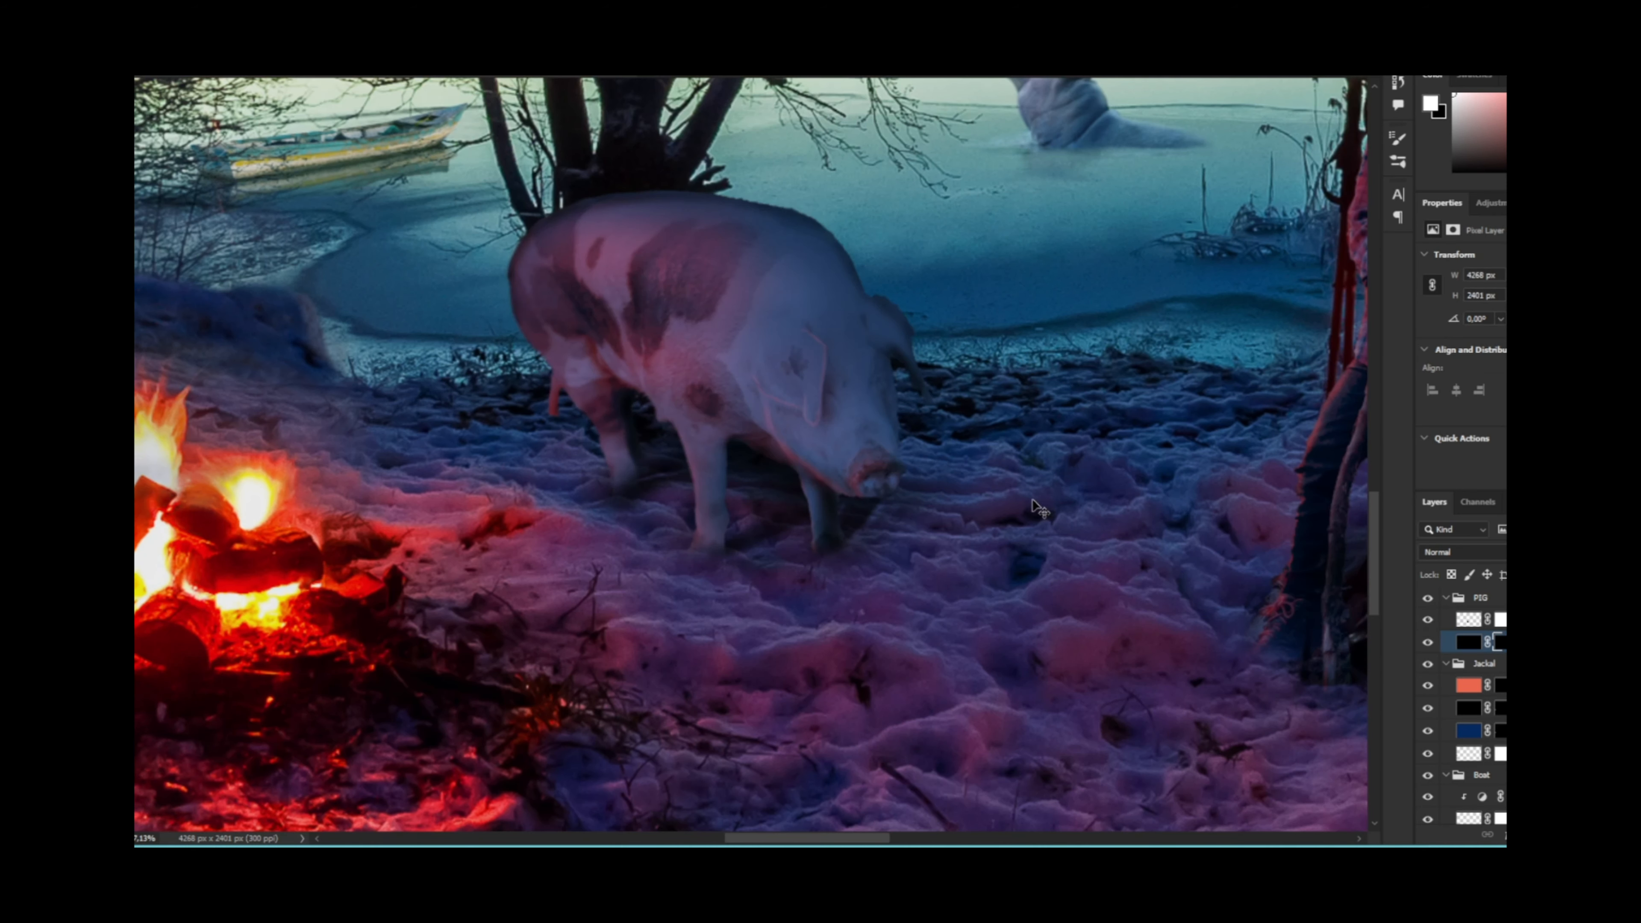
key("ctrl+z")
key("ctrl+z")
key("ctrl+z")
key("x")
key("bracketright")
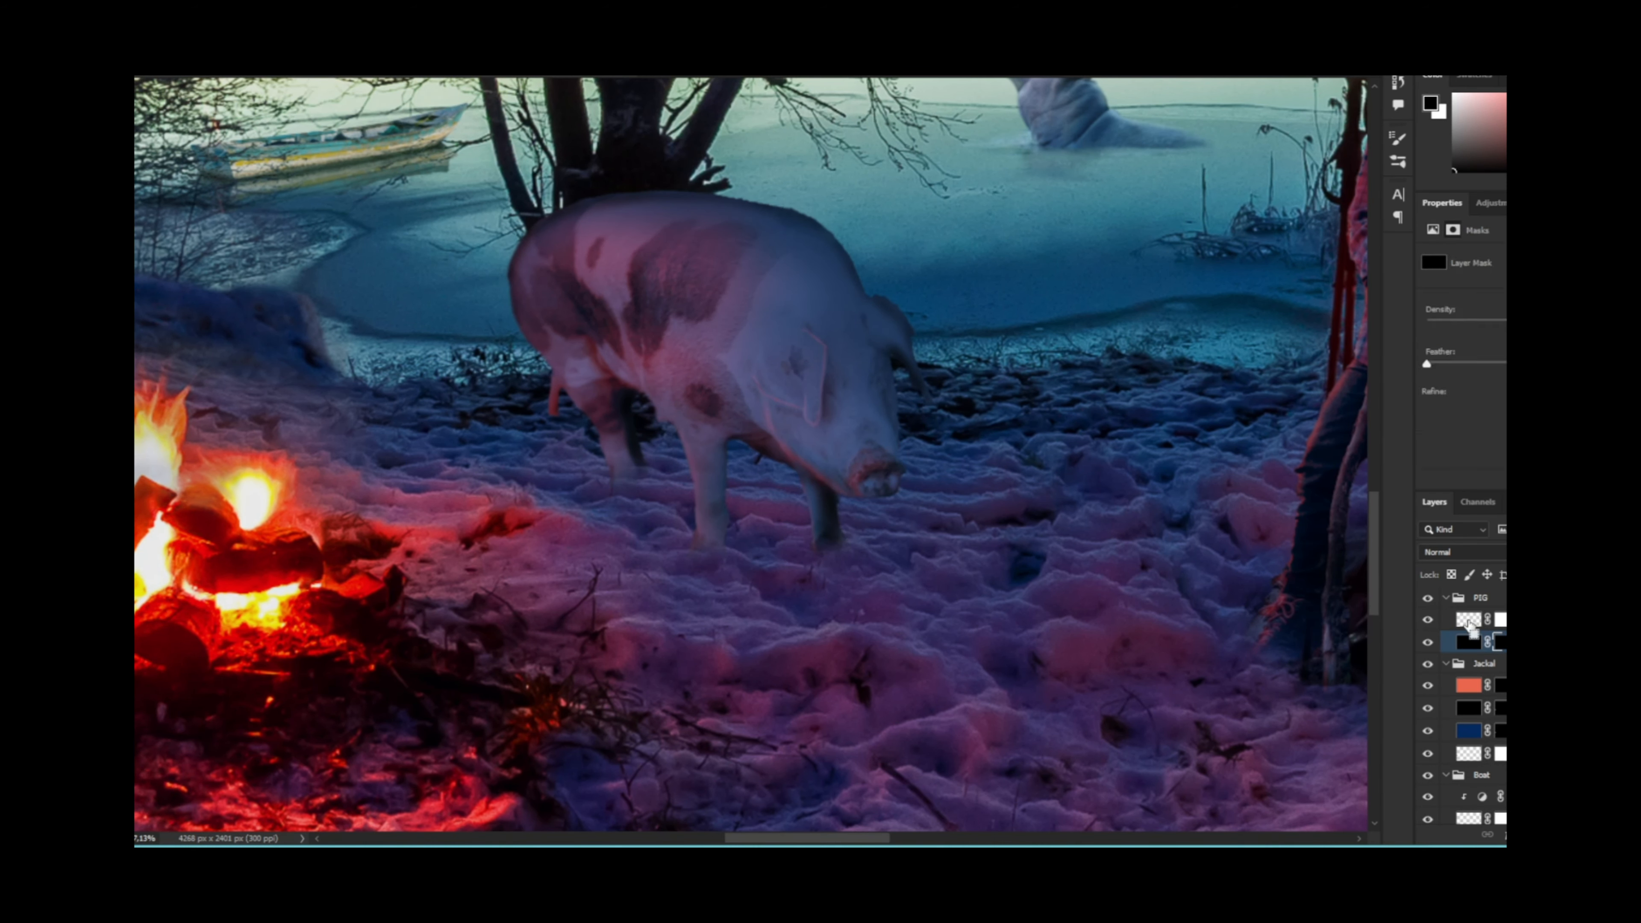
Step: Load the pig's outline and reveal a black pig silhouette through the shadow layer's mask, hiding the pig layer
left_click(1467, 622, "ctrl")
left_click(1427, 619)
left_click(697, 356)
key("ctrl+d")
Step: Try to skew the black pig silhouette across the snow toward the tent as a cast shadow
left_click(150, 74)
mouse_move(236, 388)
left_click(392, 444)
left_click(150, 75)
left_click(238, 367)
key("ctrl+0")
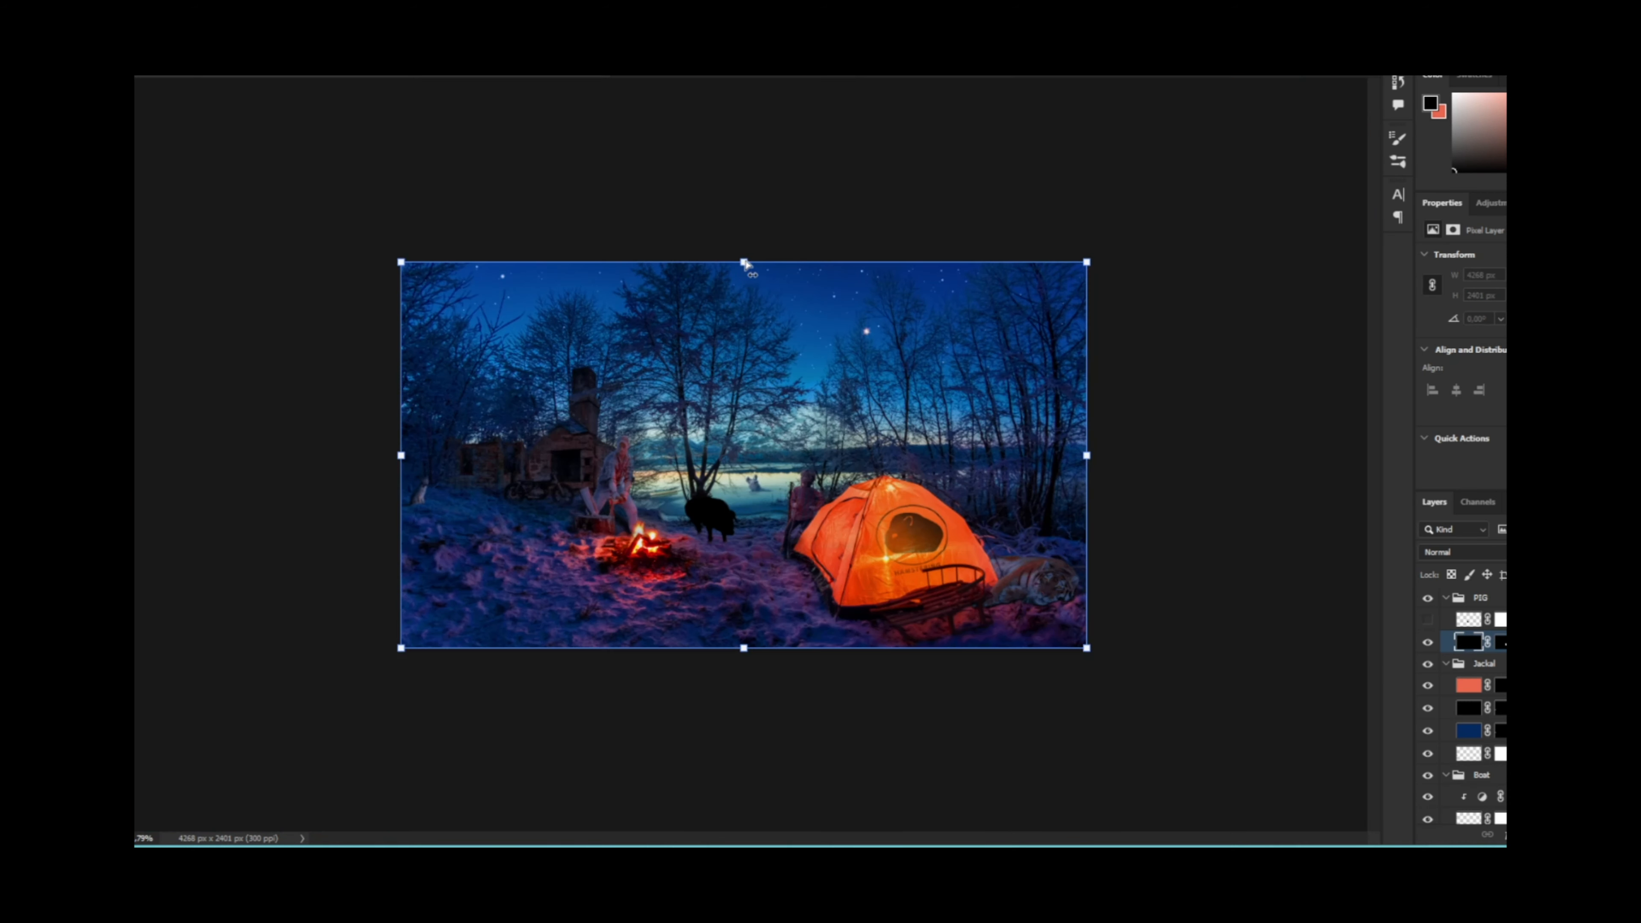
left_click_drag(775, 266, 1182, 560)
key("Return")
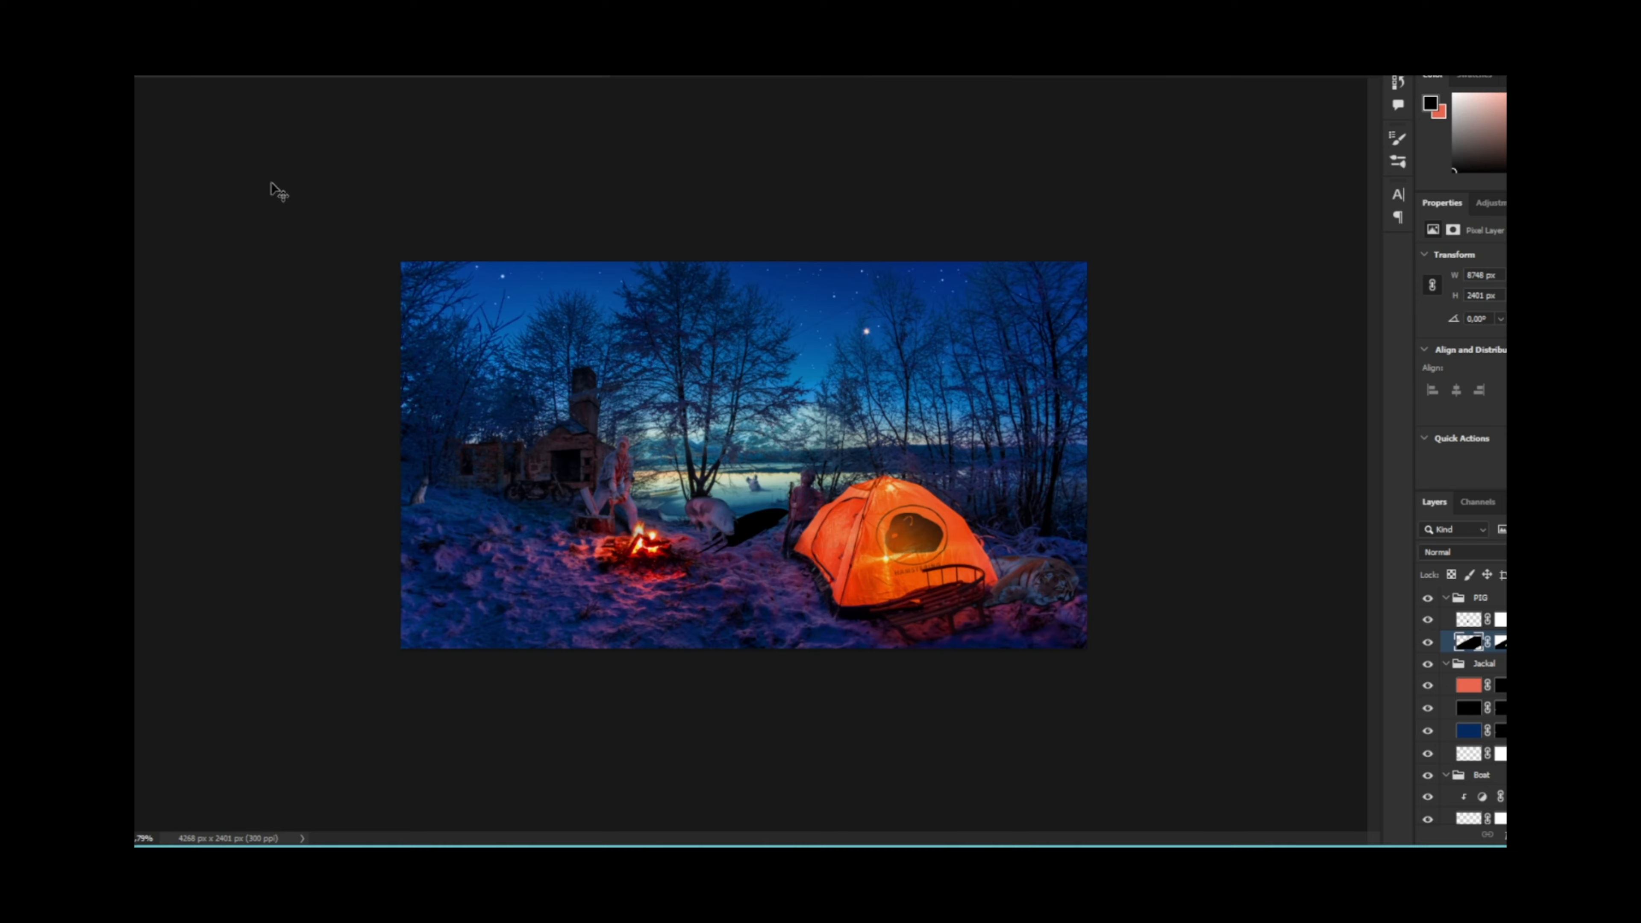
scroll(750, 526, "up", 10)
left_click_drag(768, 559, 900, 459)
Step: Show the pig layer again and deselect the pig's outline on the shadow layer
left_click(1427, 619)
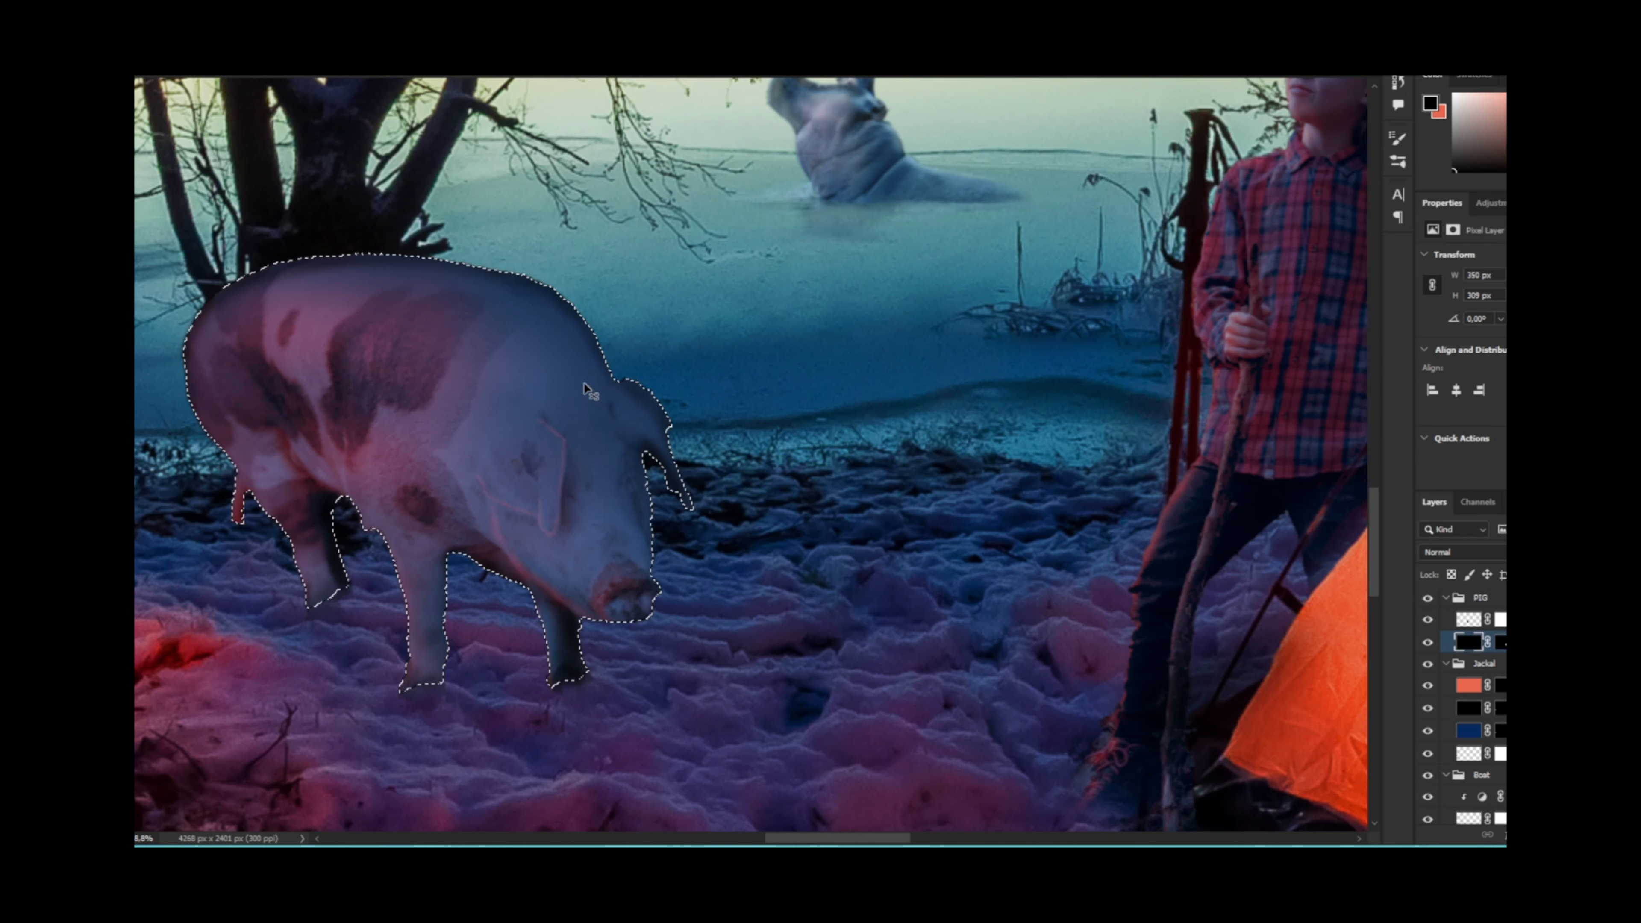
left_click(172, 76)
mouse_move(138, 76)
mouse_move(184, 384)
left_click(363, 497)
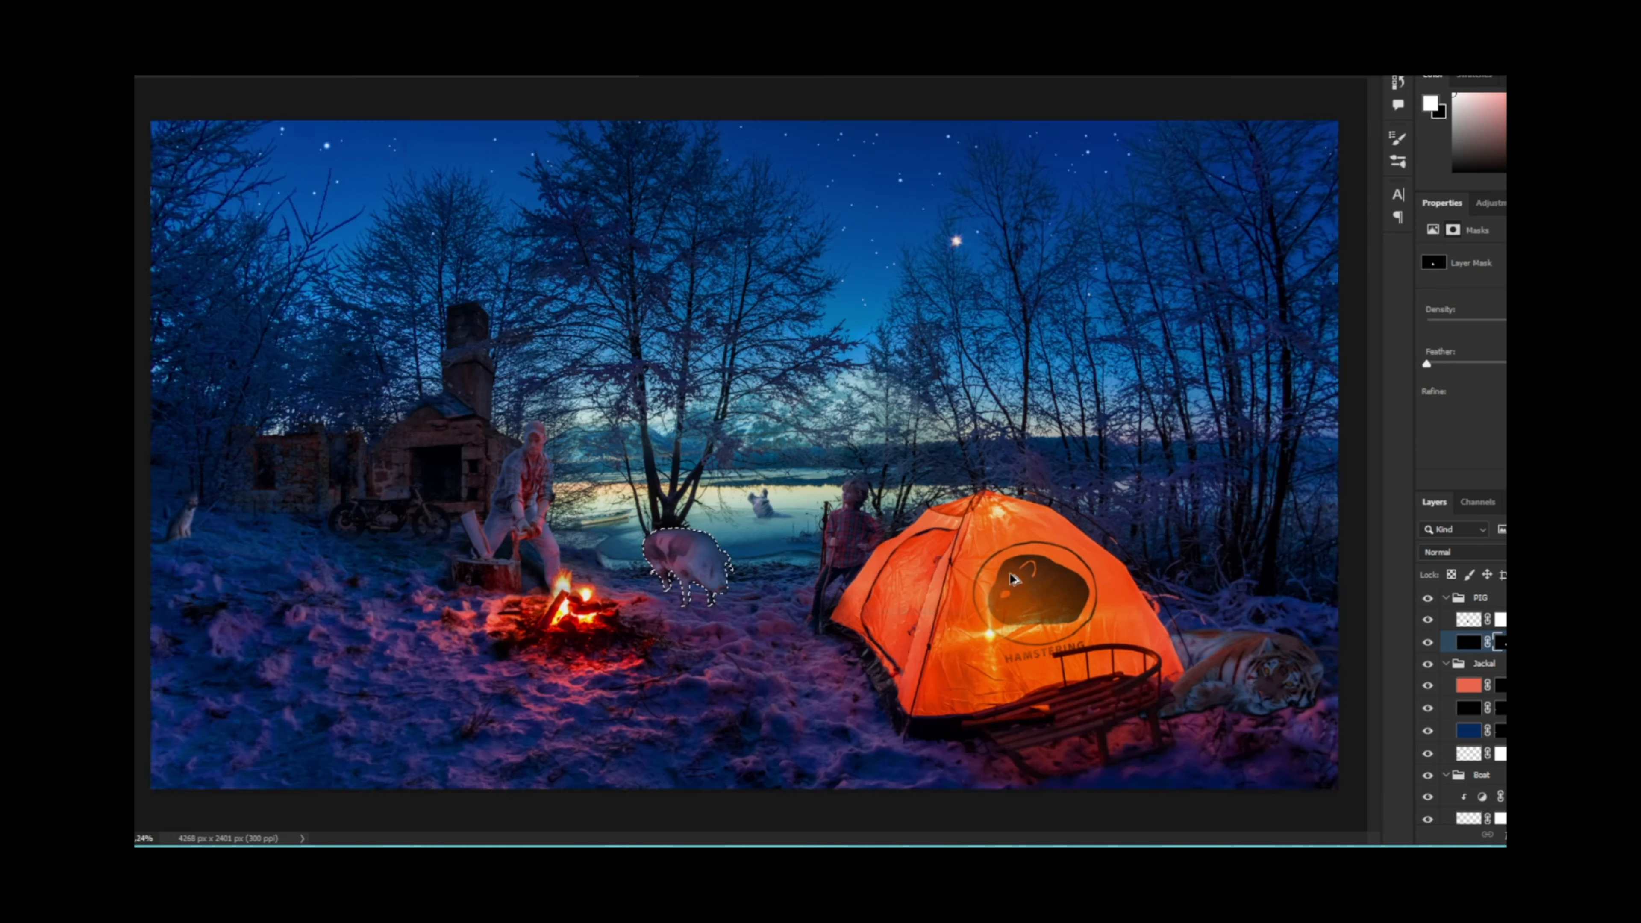
left_click(275, 76)
left_click(350, 102)
scroll(656, 540, "up", 10)
Step: Try to warp the pig-shaped shadow layer downward so the silhouette falls across the snow
left_click(139, 76)
mouse_move(282, 388)
left_click(363, 497)
key("ctrl+0")
scroll(799, 462, "down", 5)
left_click_drag(616, 239, 843, 276)
left_click_drag(1128, 526, 1054, 536)
left_click_drag(1128, 239, 1270, 578)
left_click_drag(872, 239, 981, 822)
left_click_drag(360, 239, 450, 663)
left_click_drag(843, 276, 791, 78)
left_click_drag(360, 527, 345, 478)
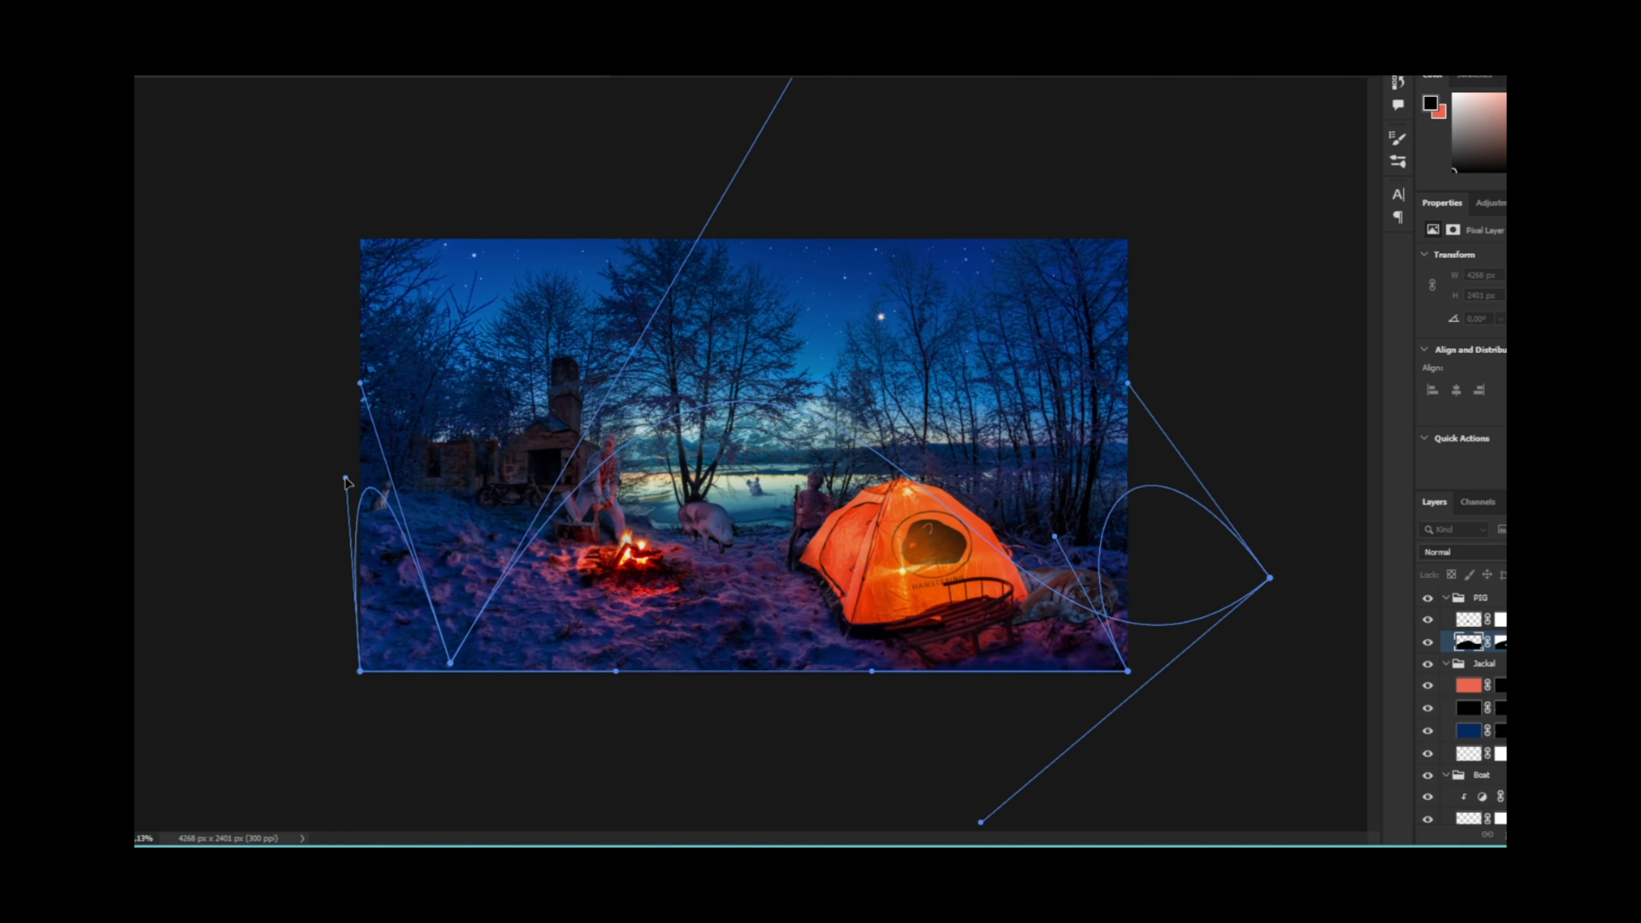
left_click_drag(1269, 577, 1180, 773)
left_click_drag(950, 602, 1360, 453)
left_click_drag(801, 633, 719, 630)
Step: Undo the warp adjustments made to the pig's shadow layer
key("ctrl+z")
key("ctrl+z")
key("ctrl+z")
key("ctrl+z")
key("ctrl+z")
key("ctrl+z")
key("ctrl+z")
key("ctrl+z")
key("ctrl+z")
key("ctrl+z")
scroll(720, 532, "up", 5)
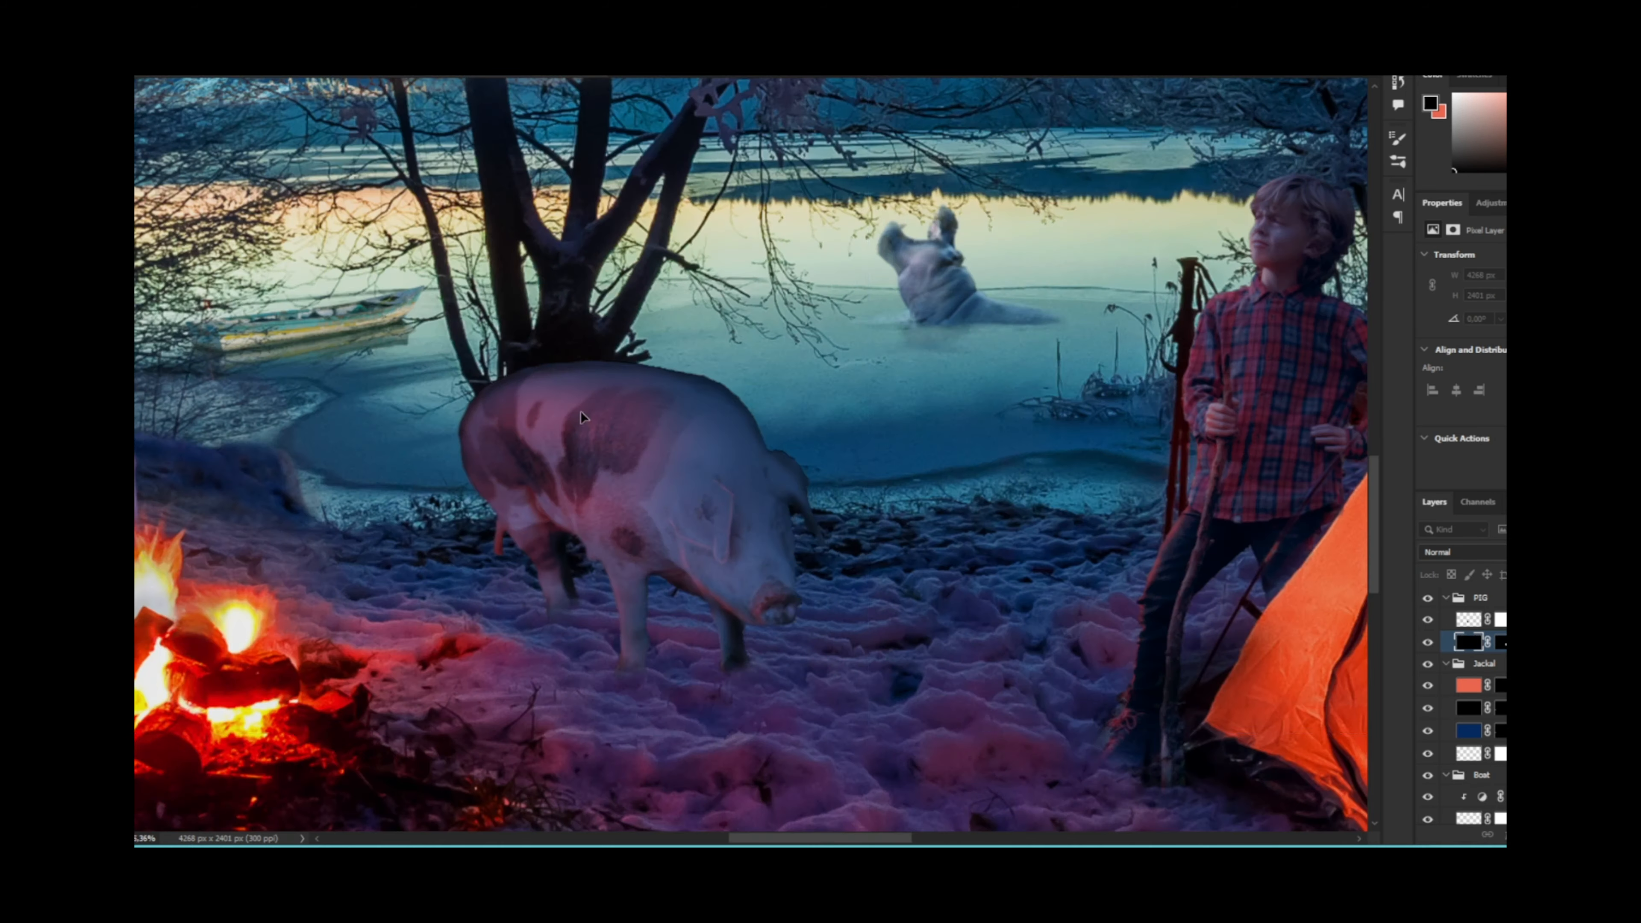
Step: Transform the pig's black shadow layer so the shadow falls across the snow beside the pig, away from the campfire
left_click(183, 76)
left_click(474, 76)
left_click(368, 76)
left_click(365, 91)
left_click_drag(678, 423, 846, 575)
left_click_drag(1157, 743, 1364, 783)
left_click_drag(859, 544, 814, 585)
key("Return")
Step: Paint on the shadow layer's mask to blend the cast shadow around the pig's legs and snout
key("b")
mouse_move(795, 475)
left_mouse_down()
mouse_move(923, 520)
mouse_move(811, 467)
left_mouse_up()
key("ctrl+z")
key("x")
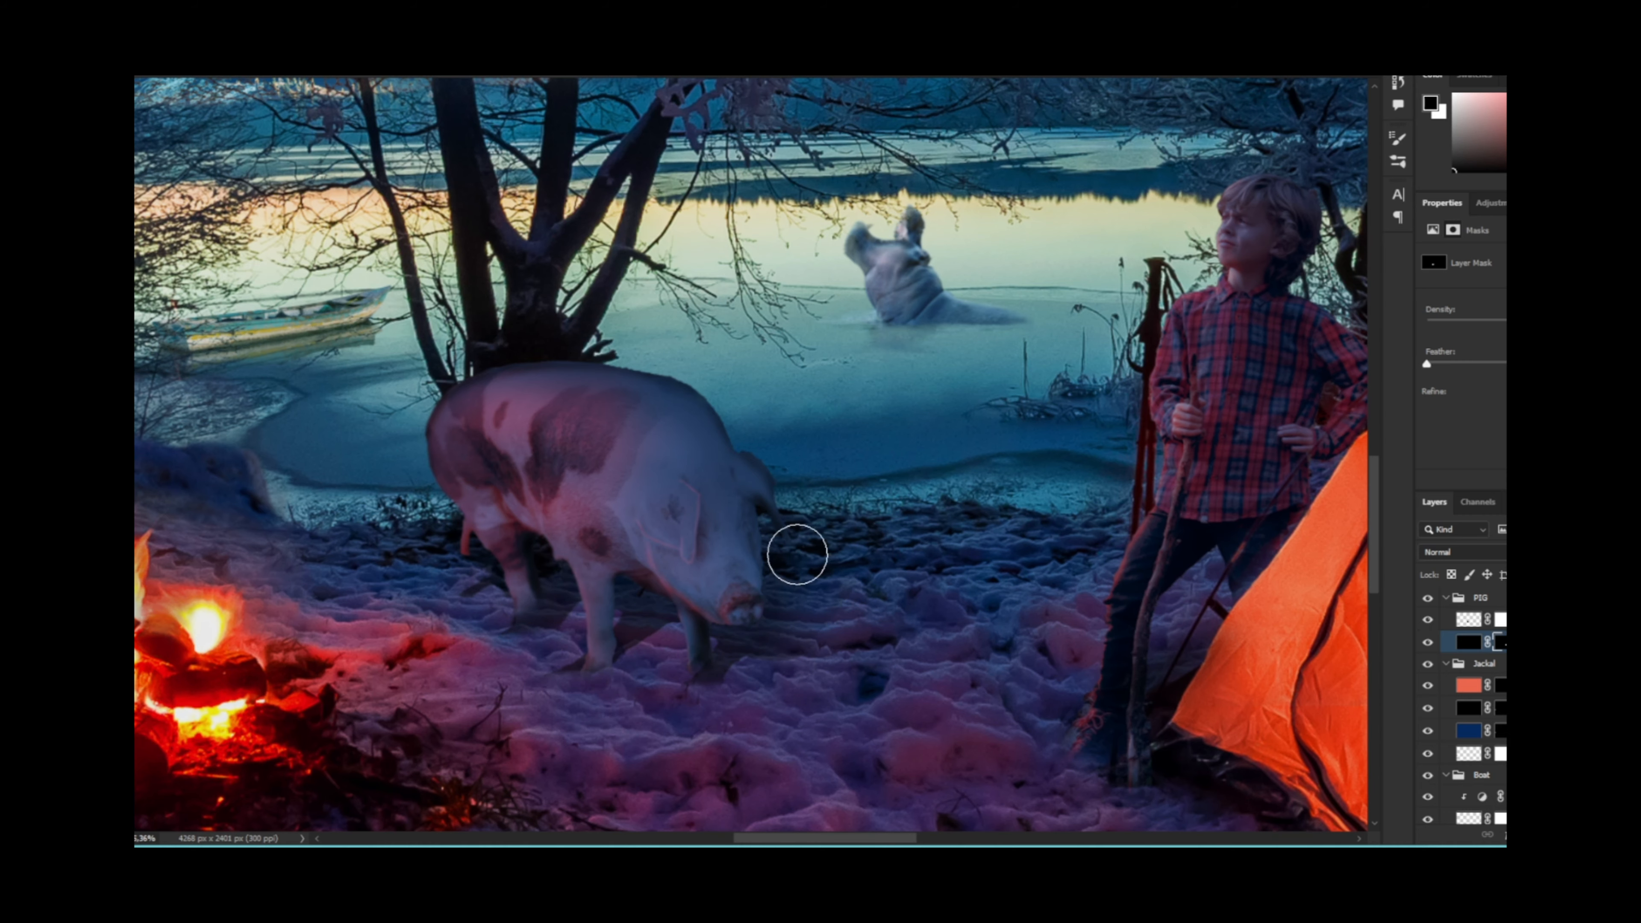
key("ctrl+0")
left_click_drag(682, 604, 1321, 628)
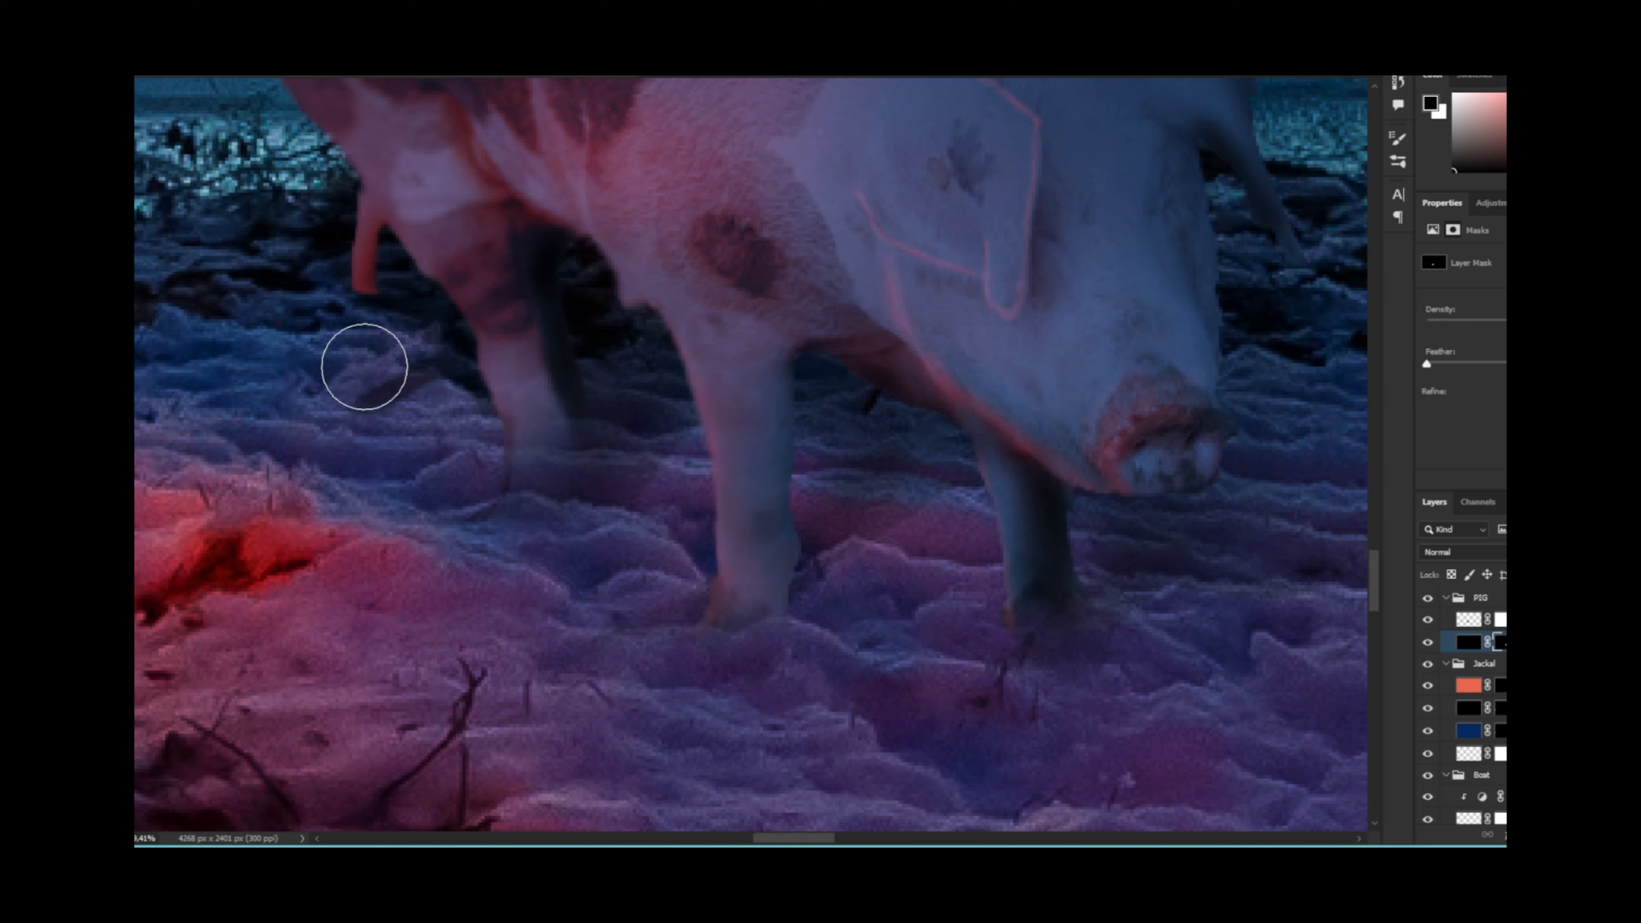
scroll(684, 588, "down", 10)
scroll(715, 497, "up", 2)
Step: Collapse the open layer groups, select every layer down to the background, and try converting them to one Smart Object
left_click(1445, 598)
left_click(1445, 619)
left_click(1445, 640)
left_click(1445, 682)
left_click(1445, 703)
scroll(1450, 740, "down", 3)
left_click(1489, 812, "shift")
right_click(1498, 789)
left_click(1462, 328)
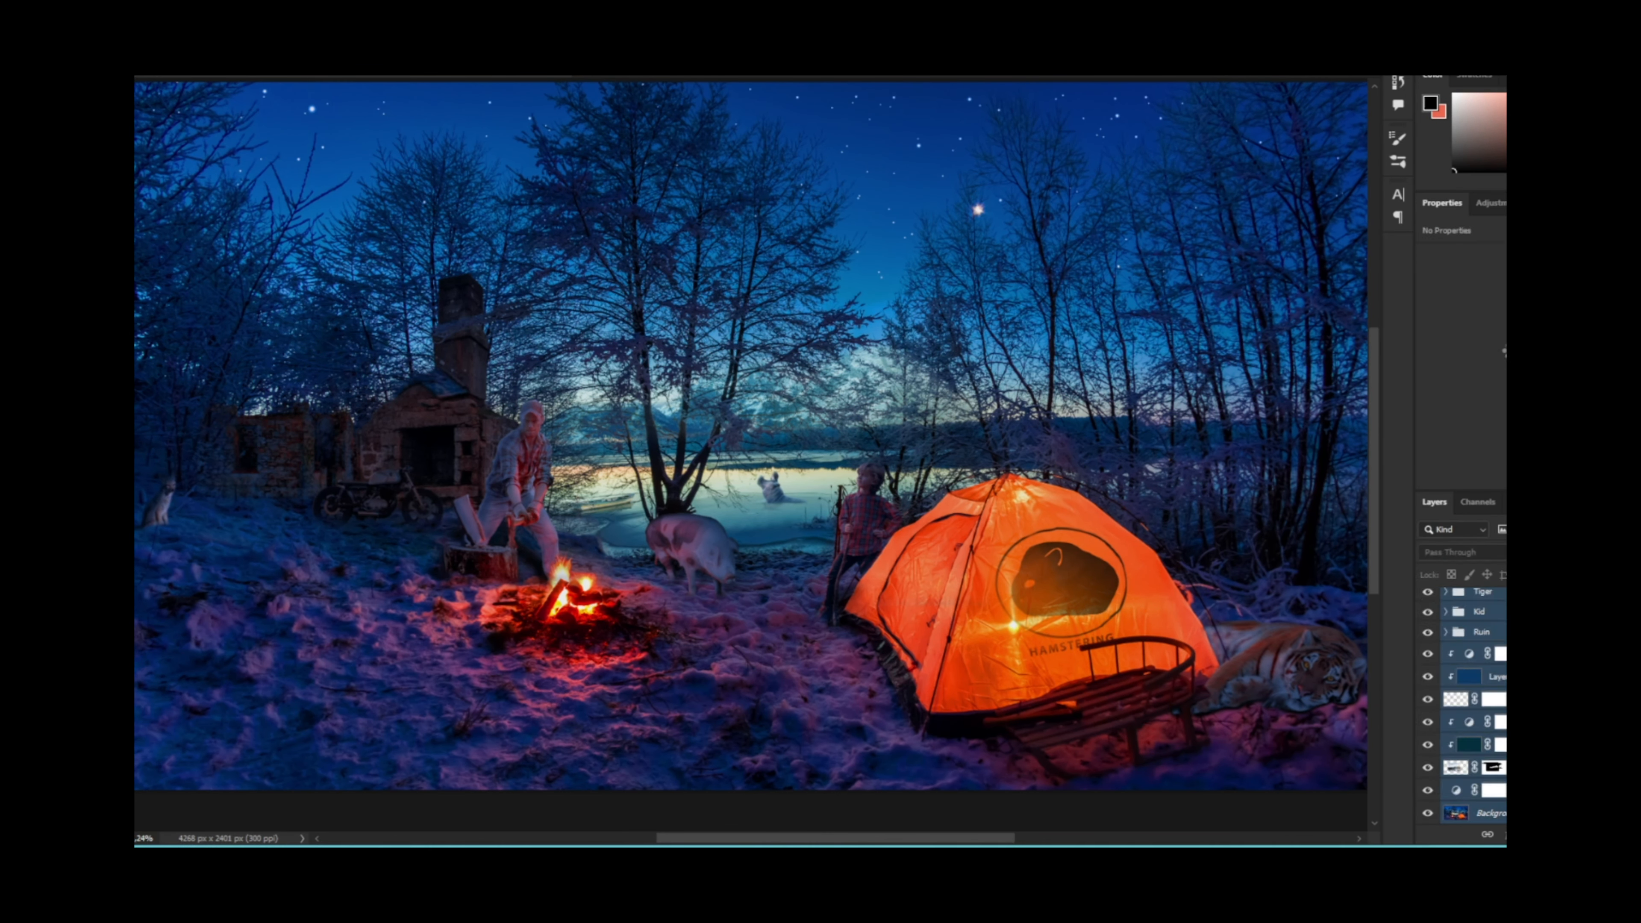
Step: Try grading the whole scene in the Camera Raw Filter by adjusting white balance, exposure, highlights, blacks, clarity and saturation
left_click(305, 76)
left_click(336, 161)
left_click(1433, 257)
mouse_move(1491, 320)
left_mouse_down()
mouse_move(1463, 323)
mouse_move(1485, 345)
left_mouse_up()
left_click_drag(1492, 386, 1482, 435)
left_click_drag(1491, 507, 1509, 507)
left_click_drag(1492, 572, 1506, 662)
Step: Try lowering the tone curve's highlights, lights and darks, then cancel the Camera Raw grade and undo combining the layers
left_click(1436, 692)
left_click_drag(1491, 562, 1458, 587)
left_click_drag(1491, 611, 1460, 611)
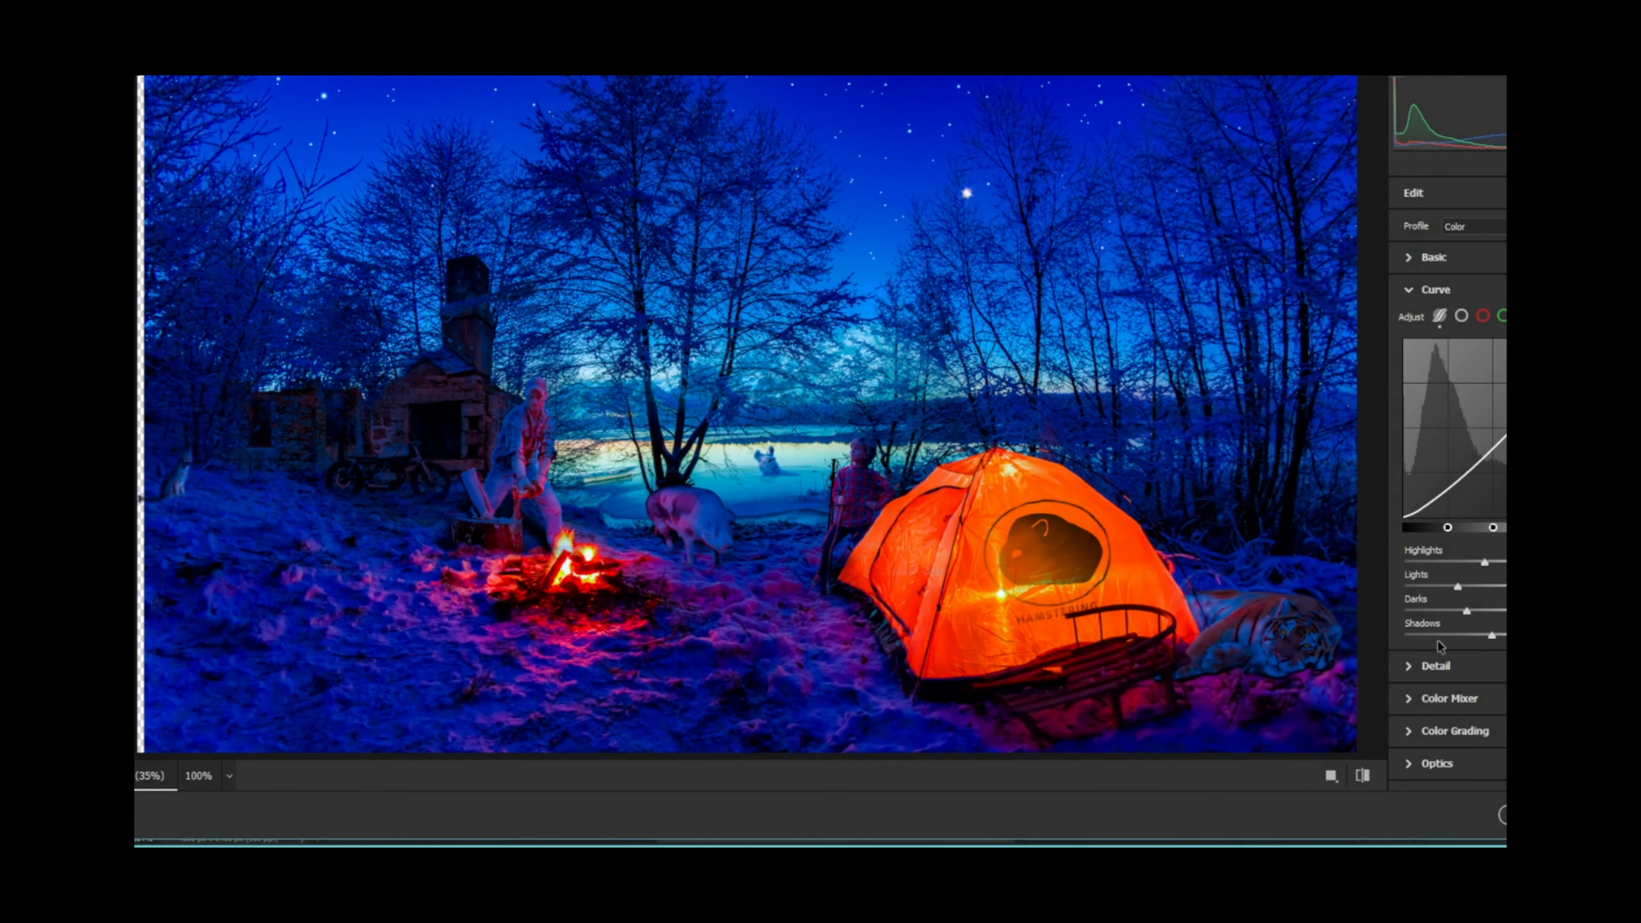
key("Escape")
key("ctrl+z")
Step: Tidy the layer groups, select all layers again, and convert the whole composite to a Smart Object
left_click_drag(651, 563, 599, 586)
left_click(1445, 598)
left_click(1445, 598)
left_click(1445, 618)
left_click(1445, 618)
left_click(1445, 639)
key("ctrl+alt+a")
right_click(1481, 638)
left_click(1439, 396)
Step: In the Camera Raw Filter, cool the temperature, shift the tint toward green, lower exposure slightly, and raise contrast, highlights, shadows and whites
left_click(304, 76)
left_click(349, 136)
key("Escape")
left_click(304, 77)
left_click(349, 136)
mouse_move(1491, 563)
left_mouse_down()
mouse_move(1440, 563)
mouse_move(1492, 563)
left_mouse_up()
left_click(1410, 259)
left_click_drag(1492, 320, 1467, 347)
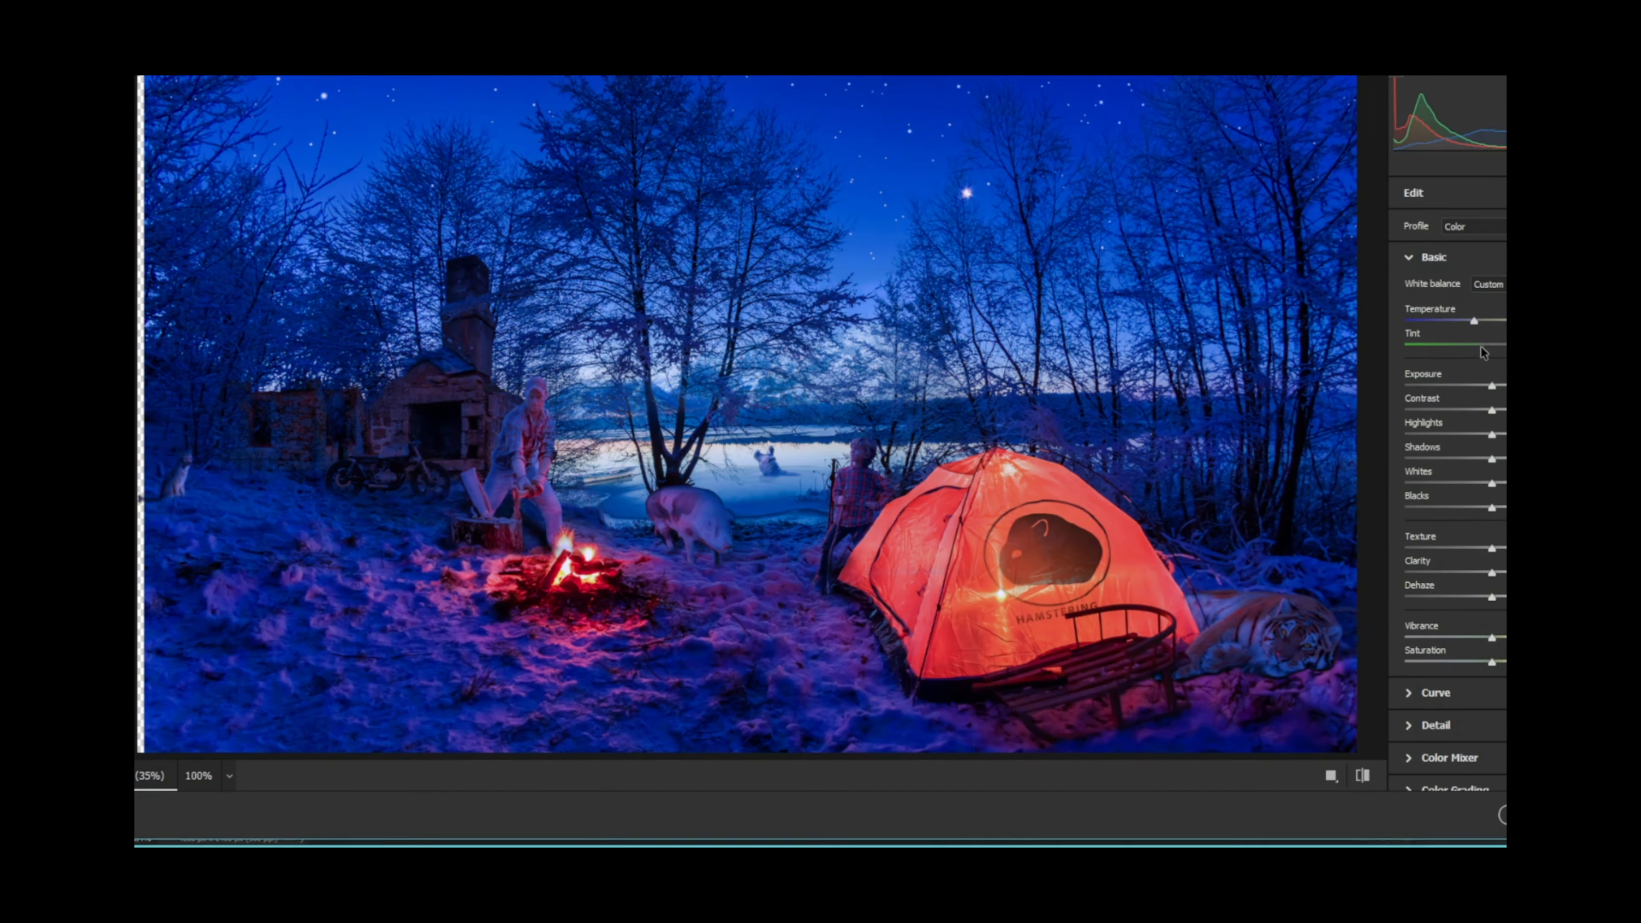
left_click_drag(1488, 346, 1485, 386)
left_click_drag(1492, 411, 1505, 482)
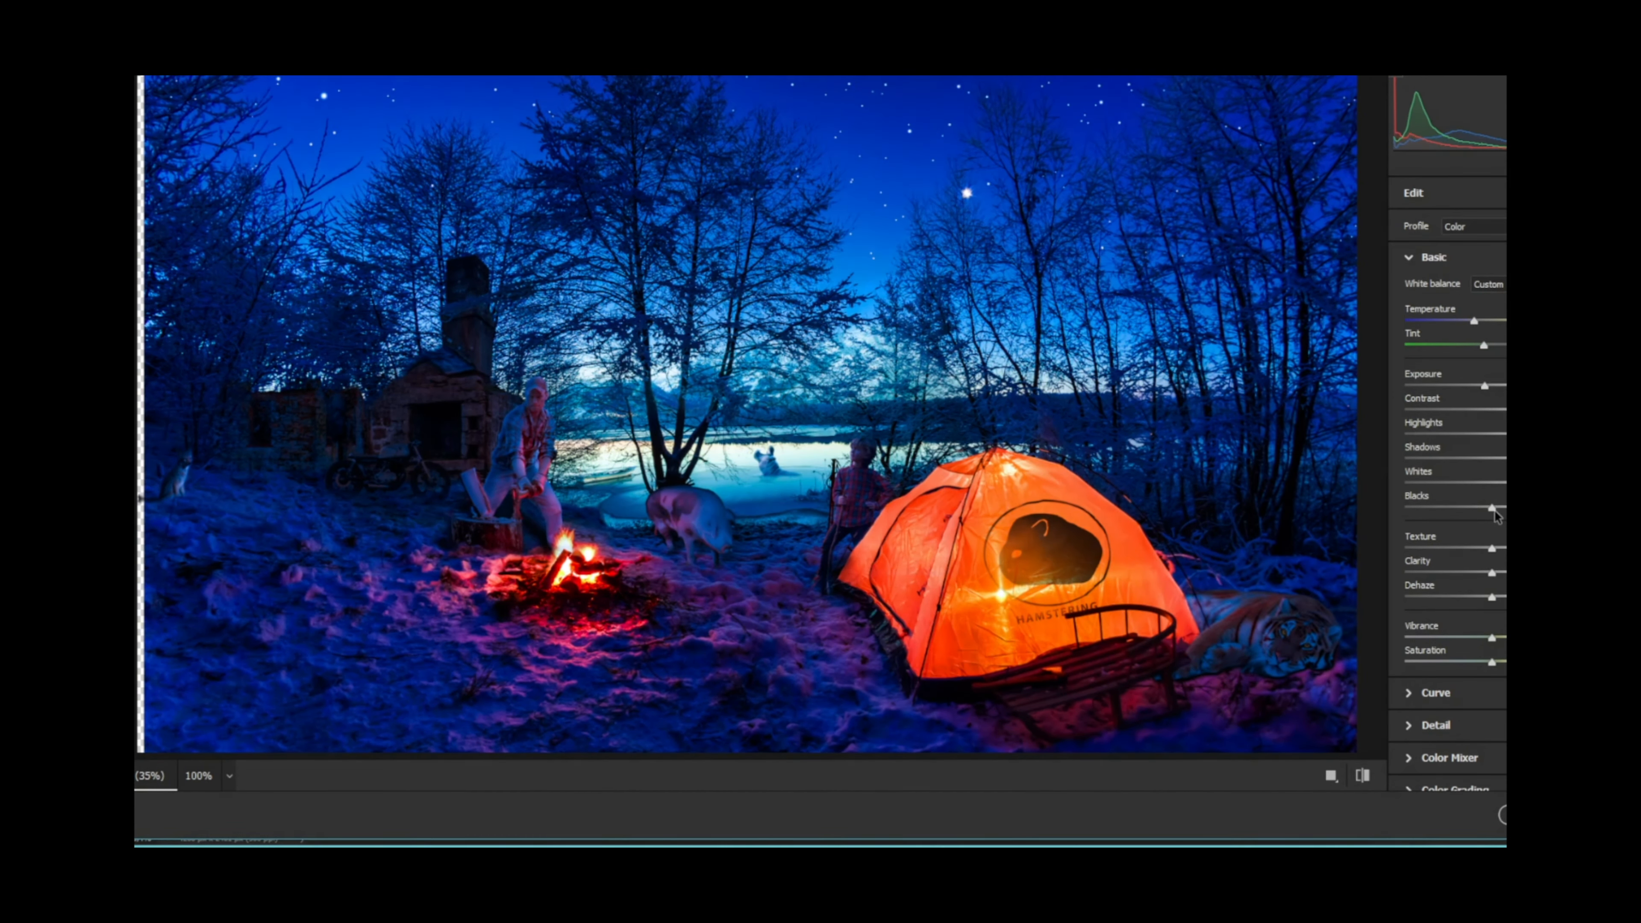
Step: Adjust the scene's clarity and dehaze, and reduce its vibrance slightly
left_click_drag(1492, 572, 1456, 573)
scroll(1447, 483, "down", 3)
left_click_drag(1492, 450, 1470, 492)
Step: Adjust the lights and darks of the parametric tone curve, and open the Color Mixer's hue settings
left_click(1411, 547)
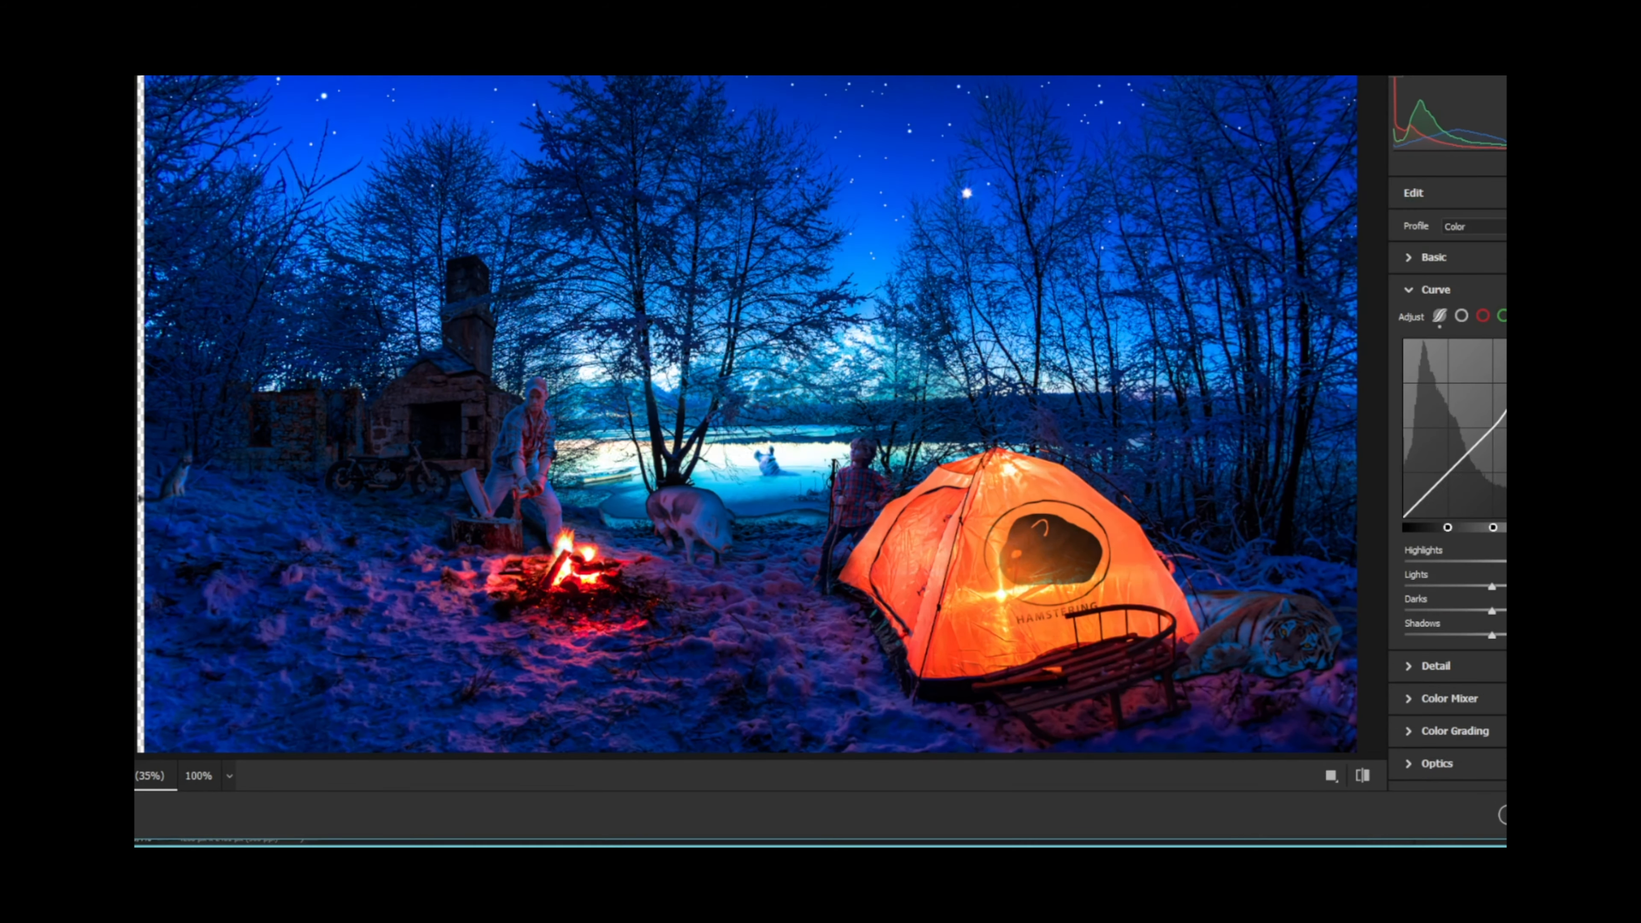
left_click_drag(1492, 585, 1502, 585)
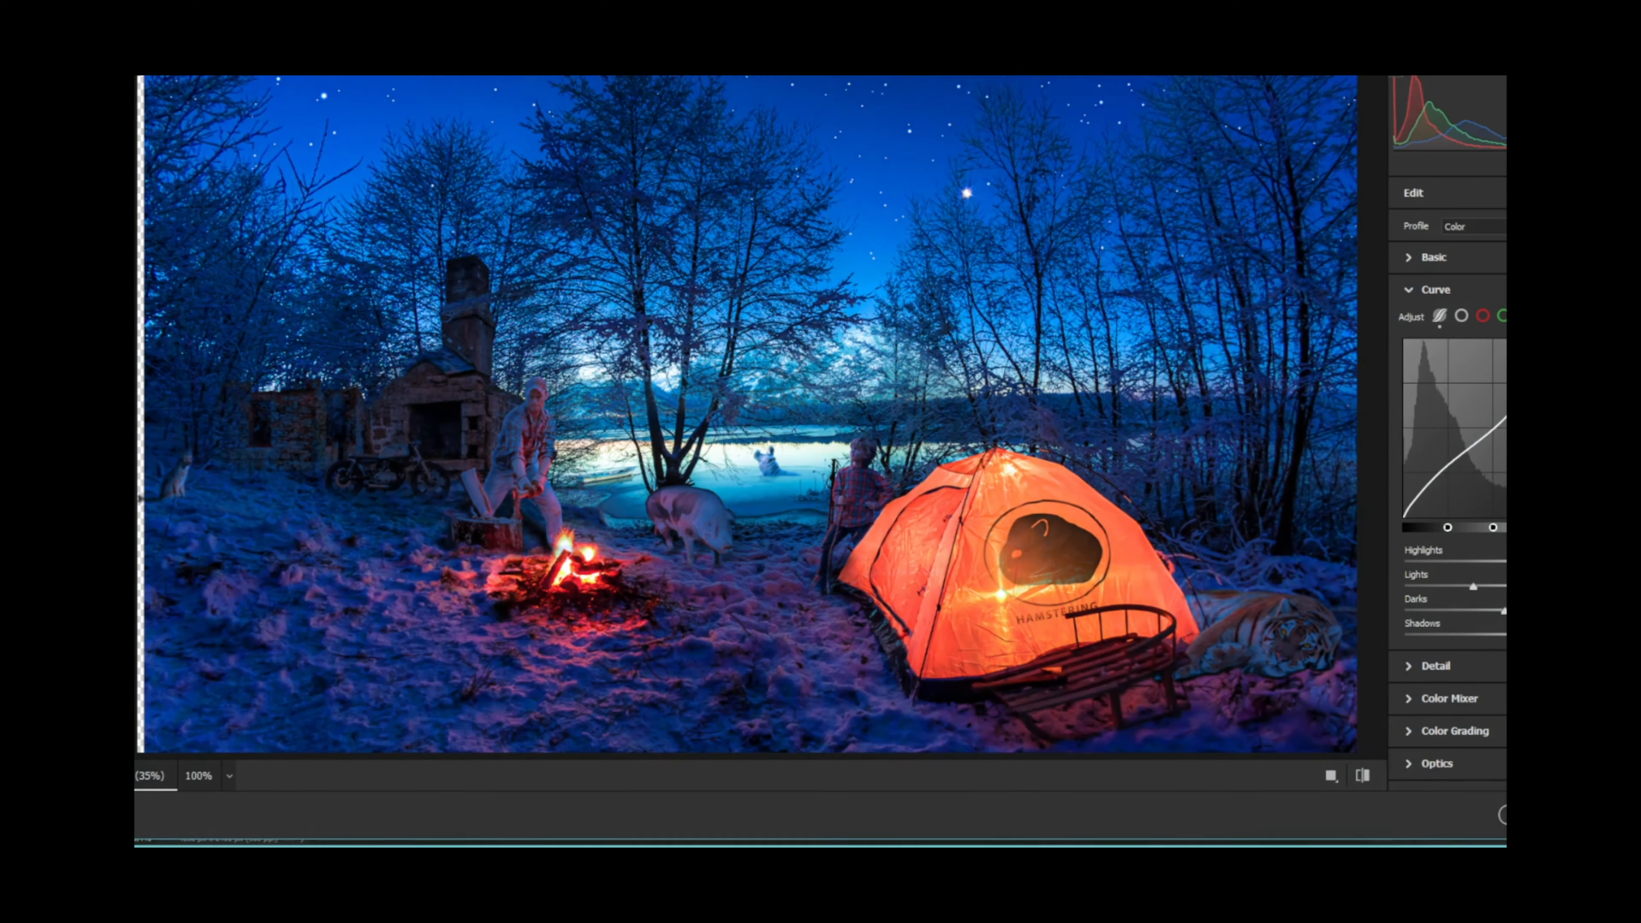
left_click(1435, 666)
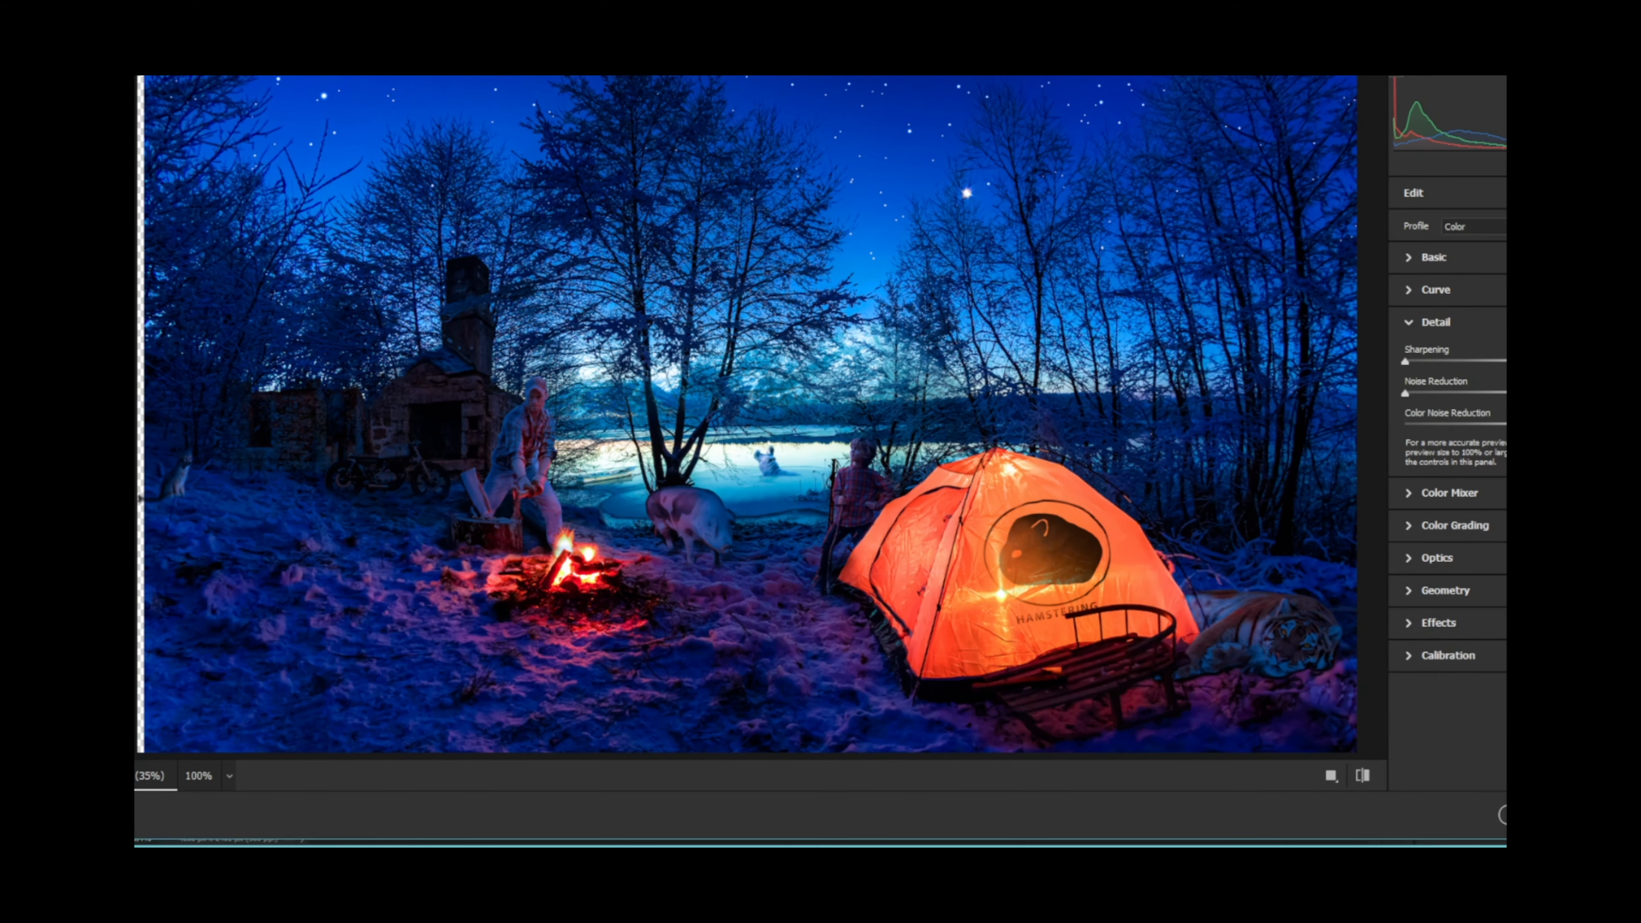
left_click(1453, 493)
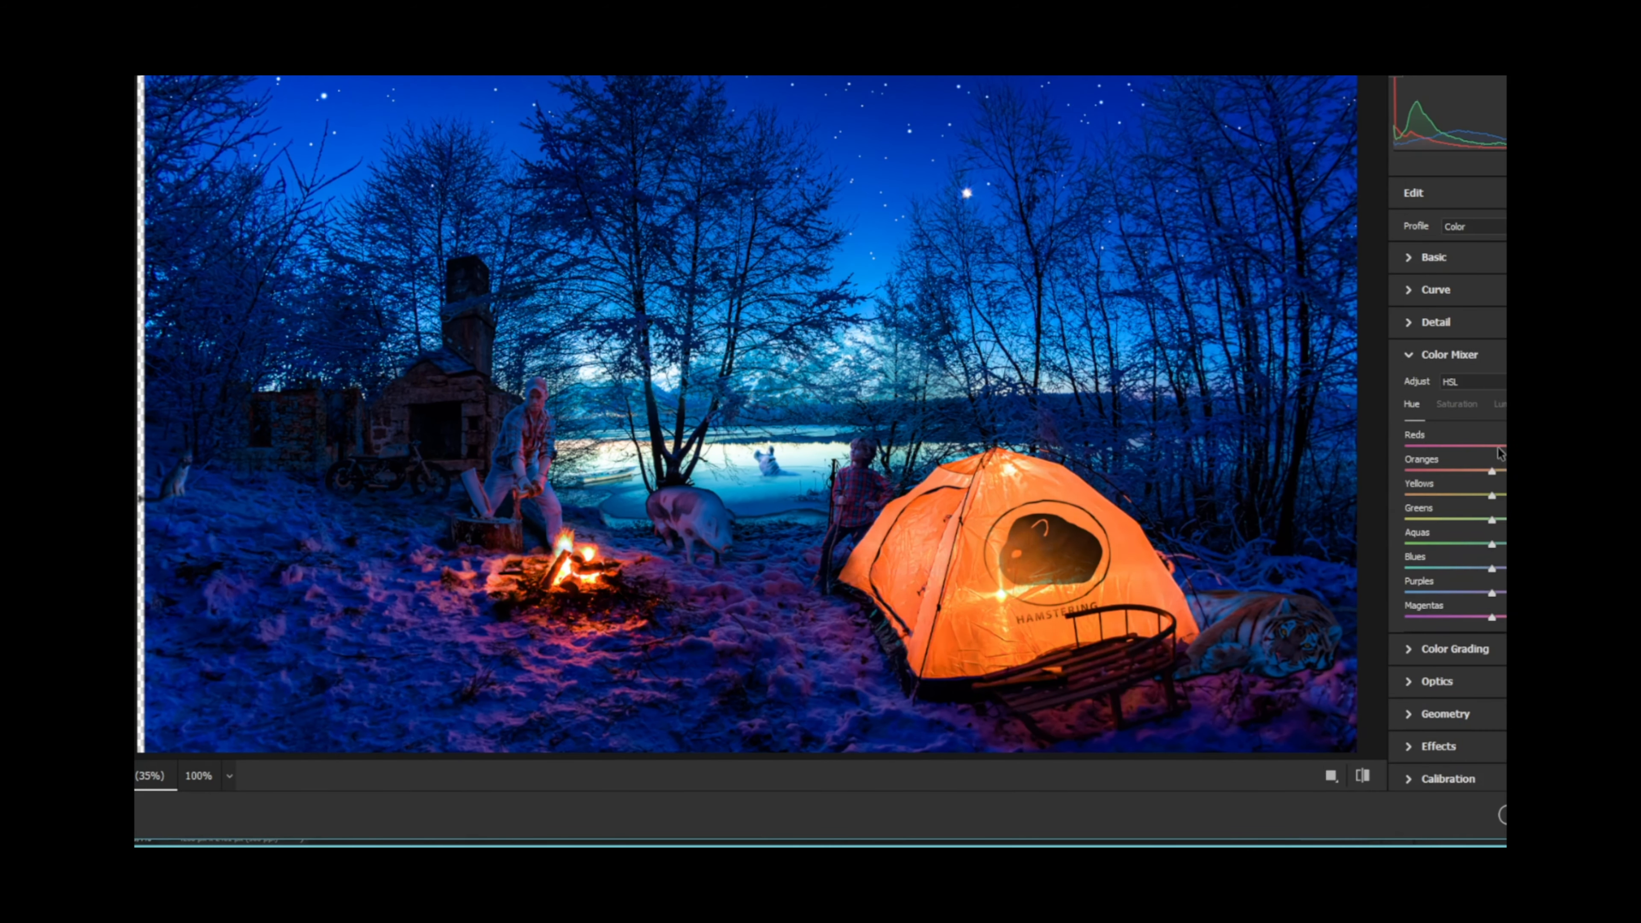